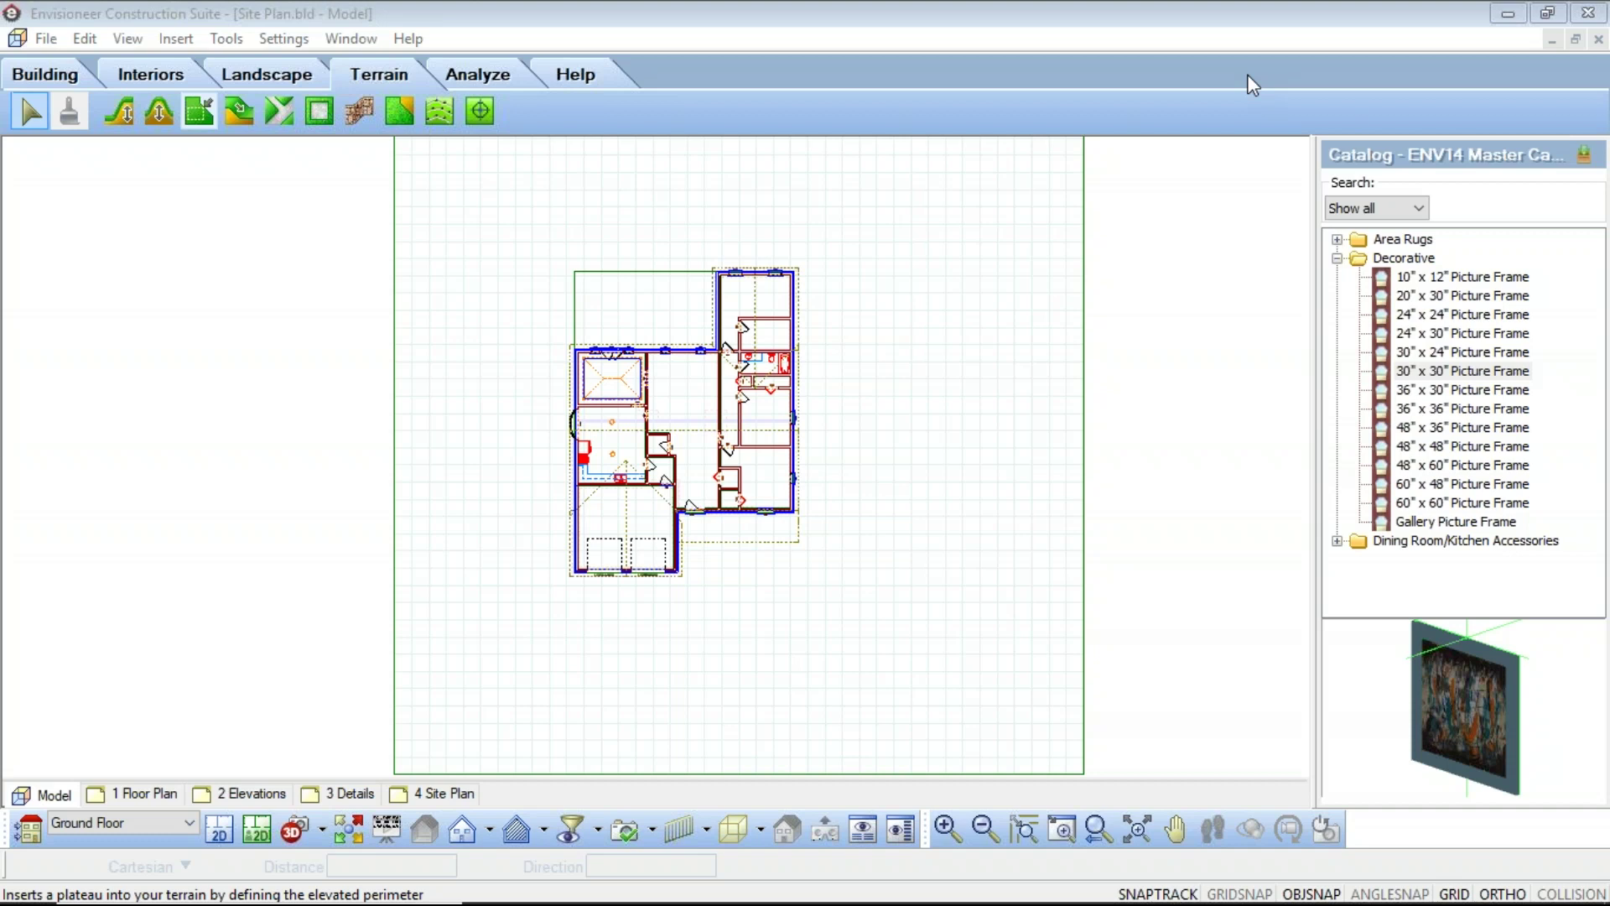
Open the Site Boundaries document settings and keep the bearing format at Reference Angle - measured in North and South
click(275, 38)
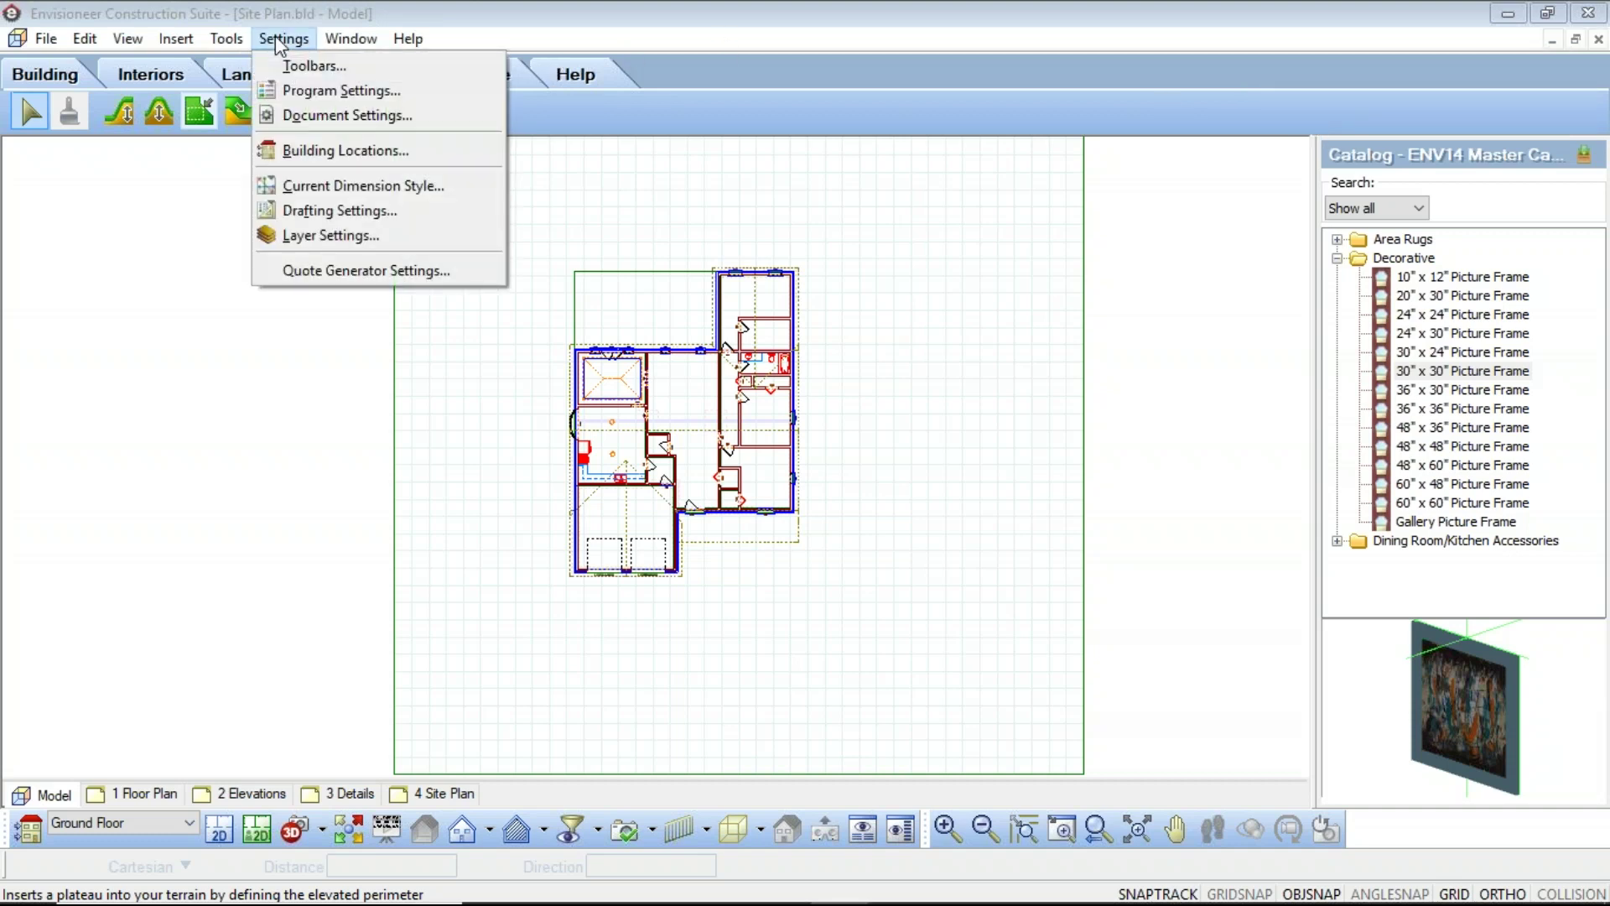
click(303, 117)
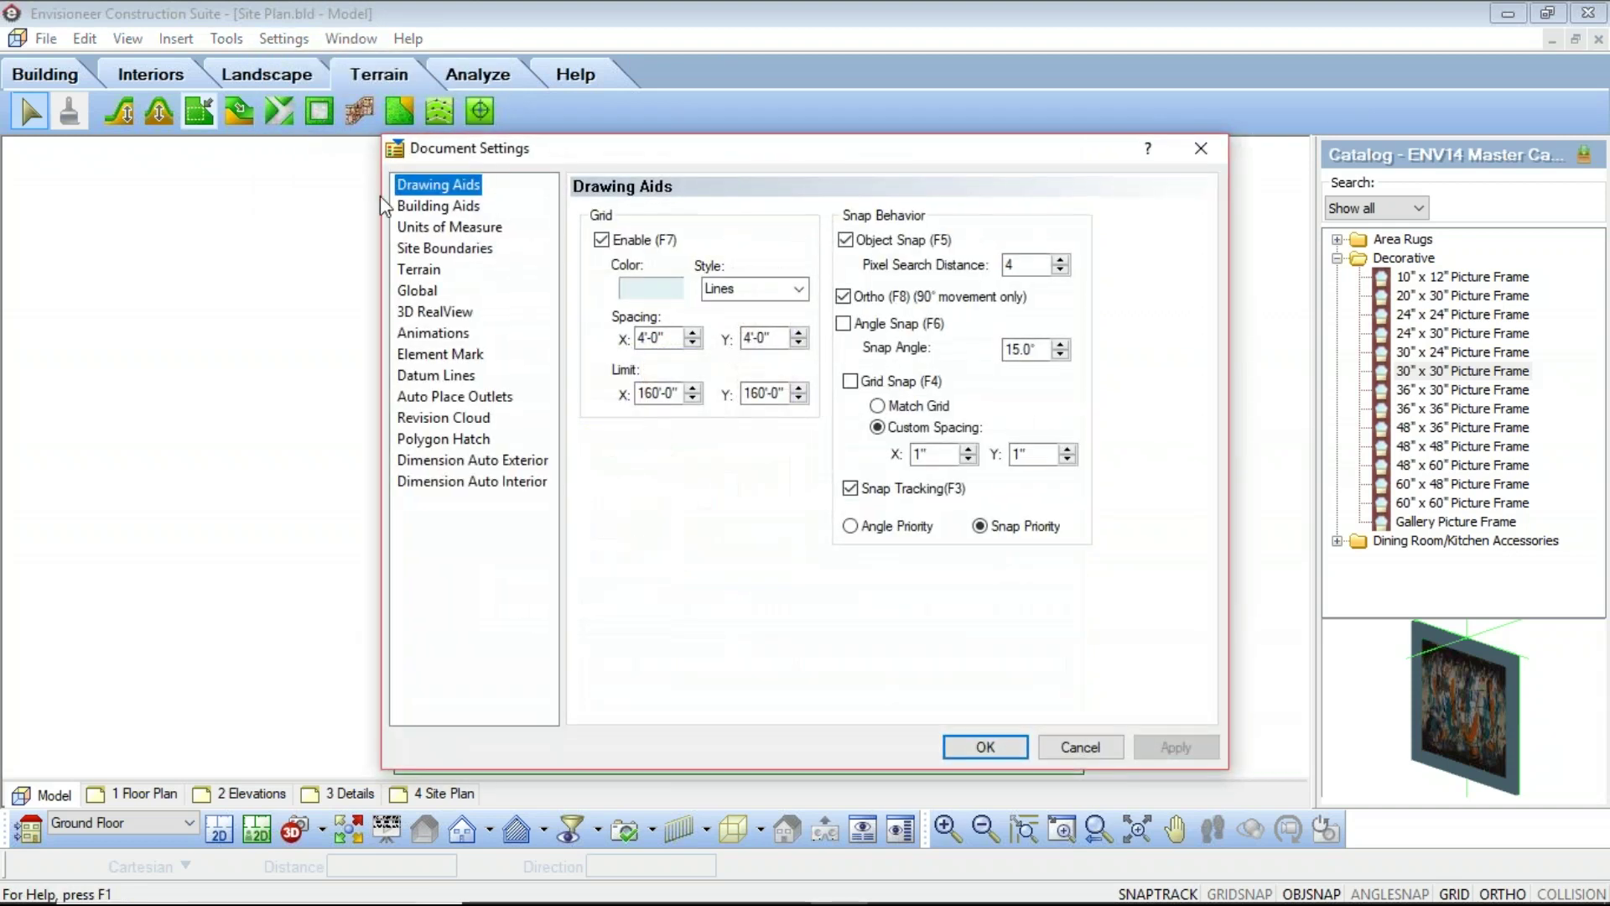
click(429, 251)
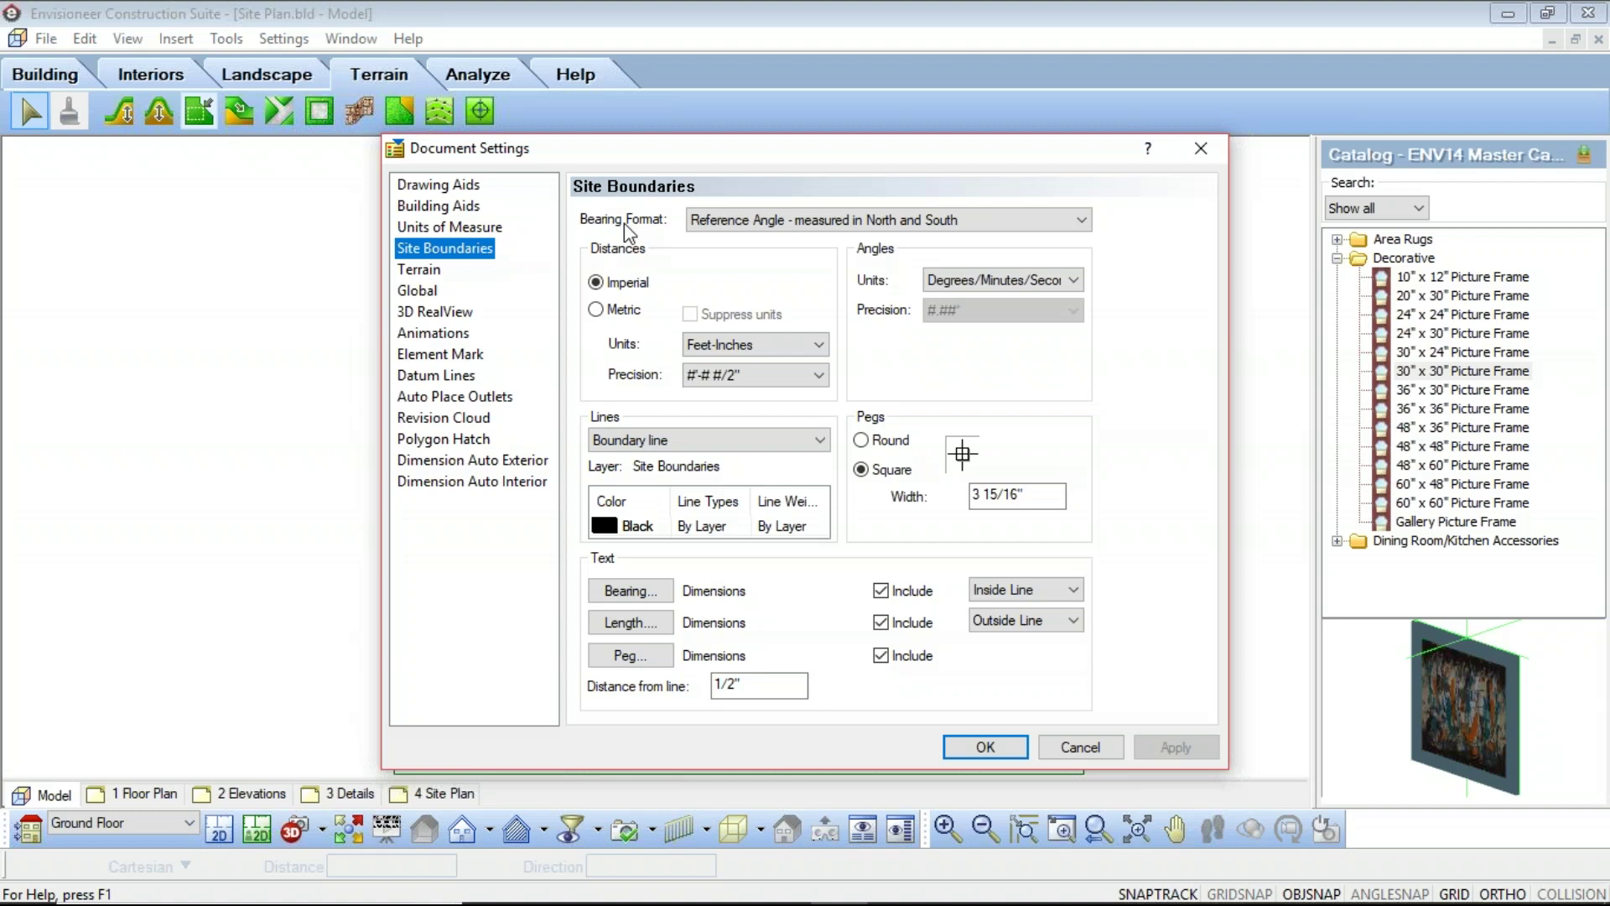
click(1081, 220)
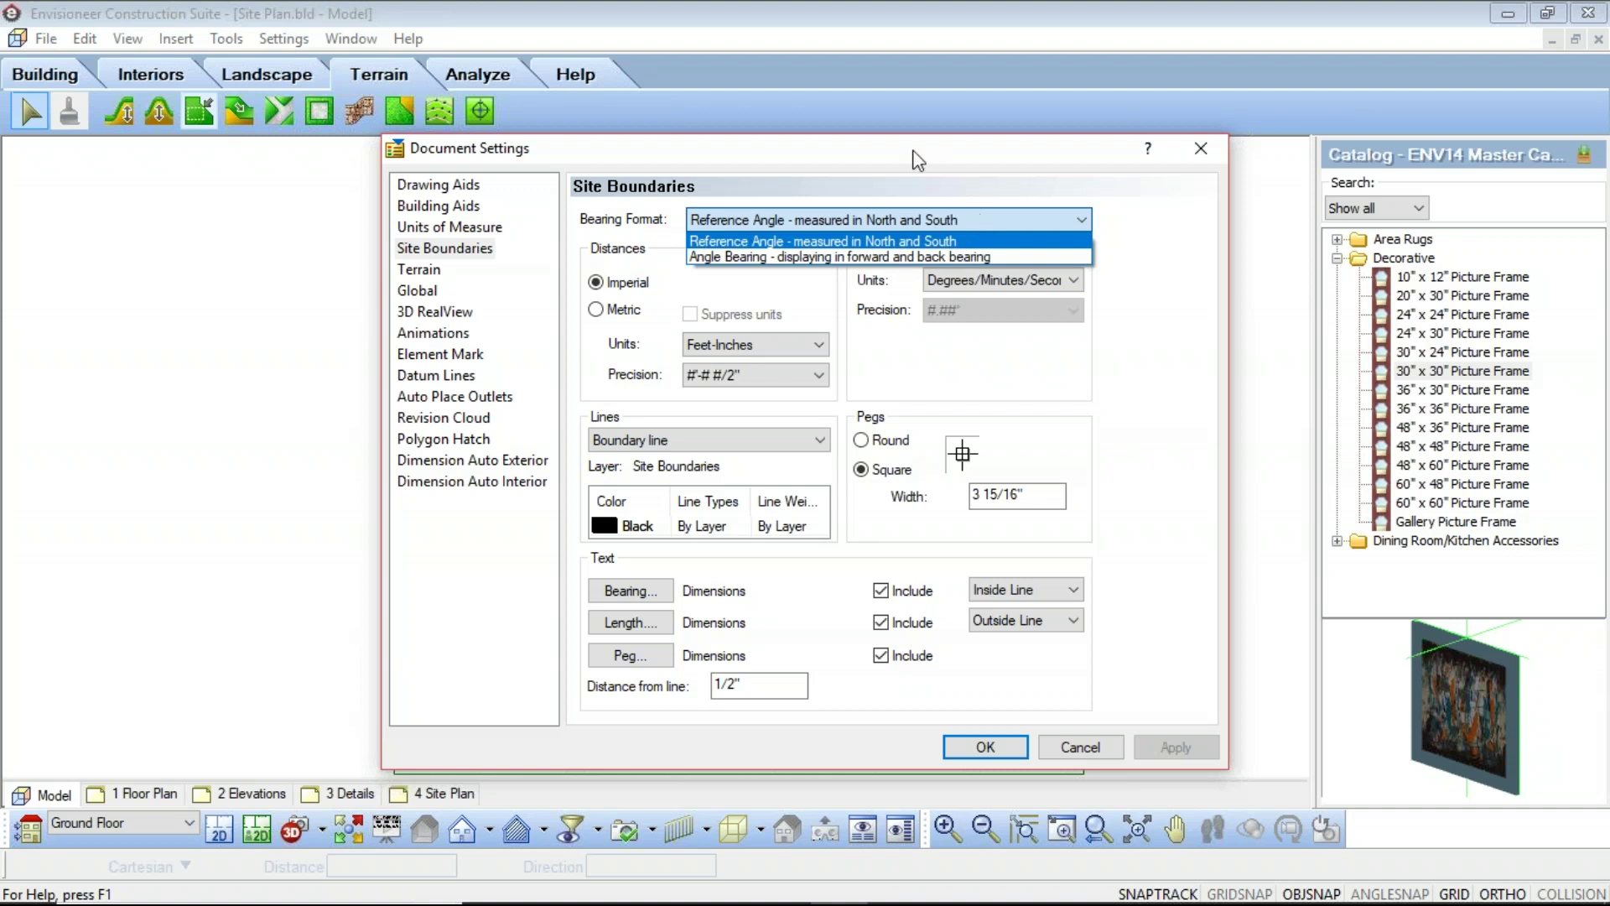
click(903, 194)
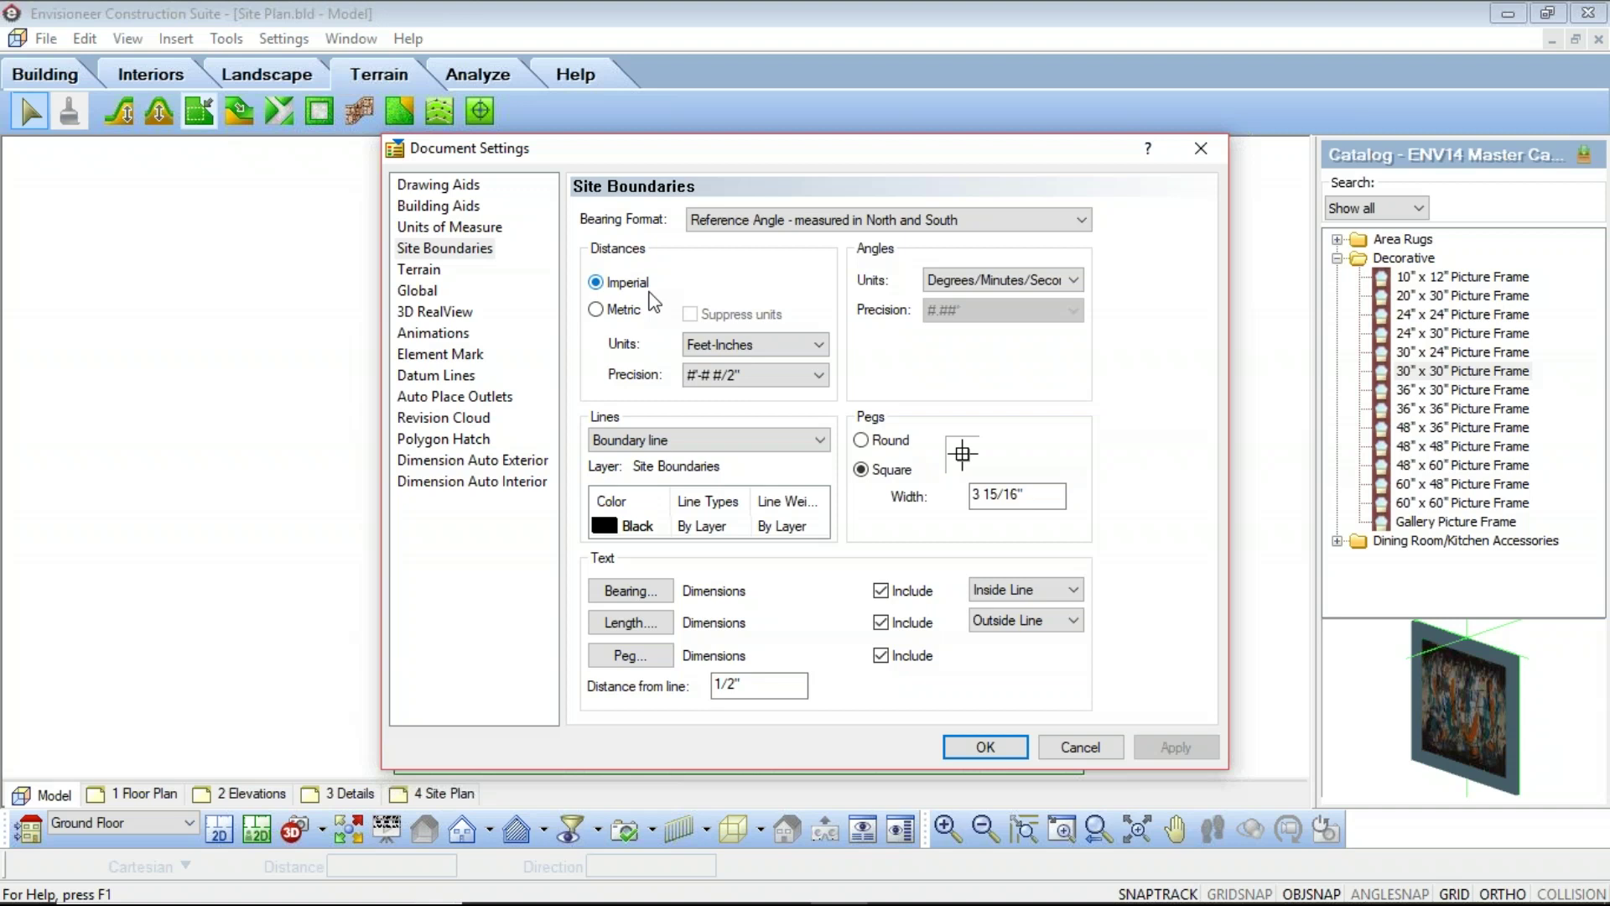
Try metric distances for site boundaries, check their precision options, and return the distances to Imperial
scroll(806, 344, down, 3)
click(597, 310)
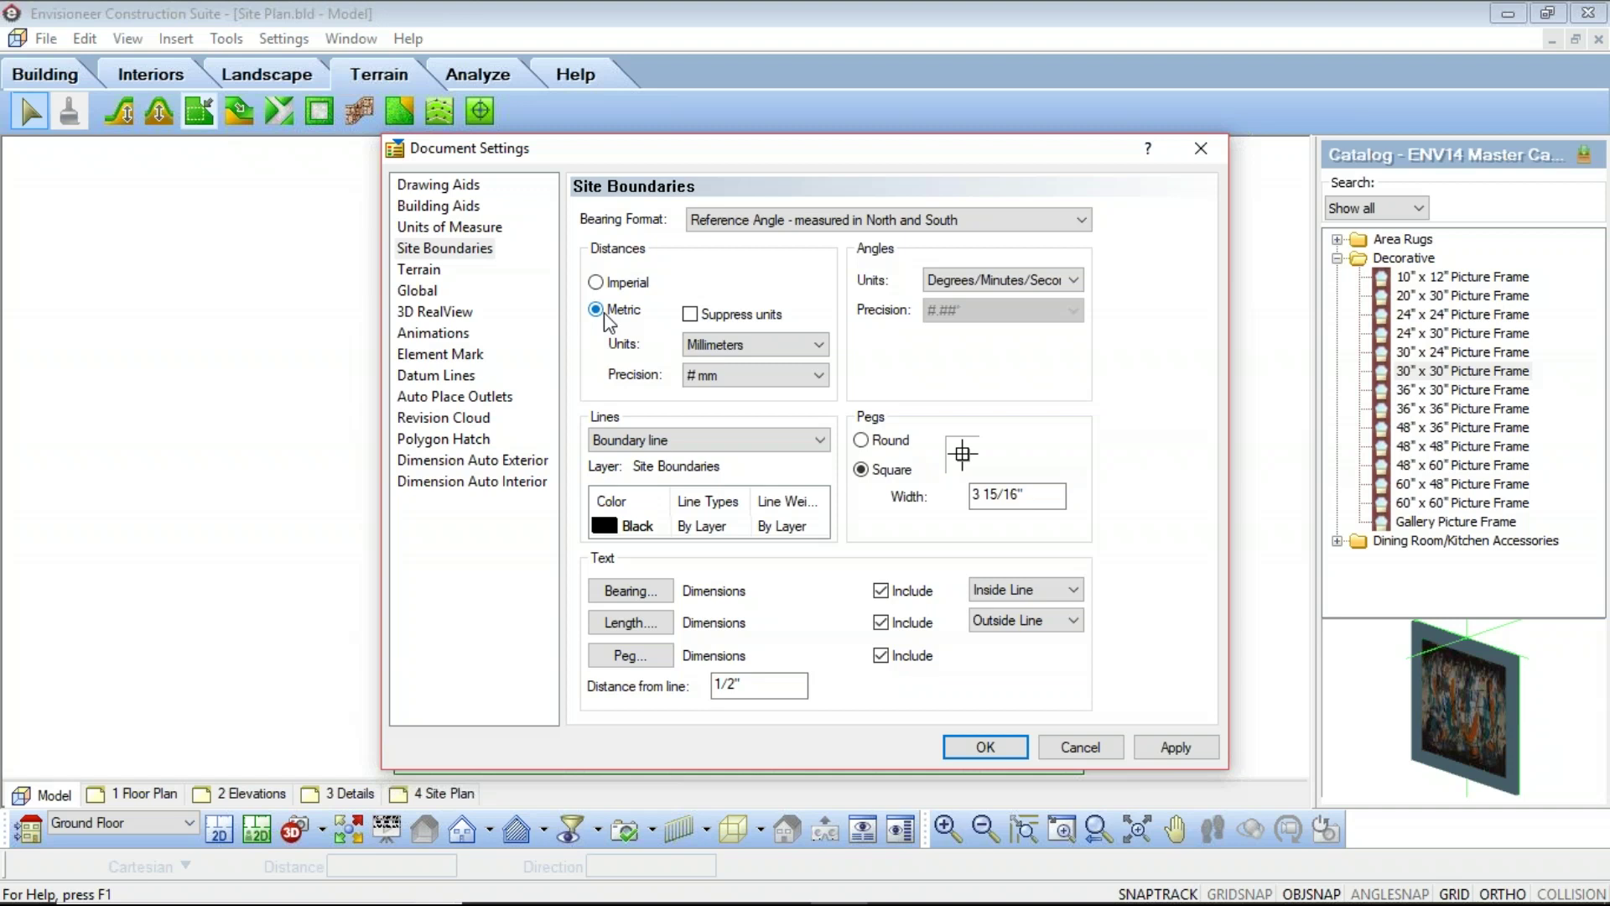
click(597, 282)
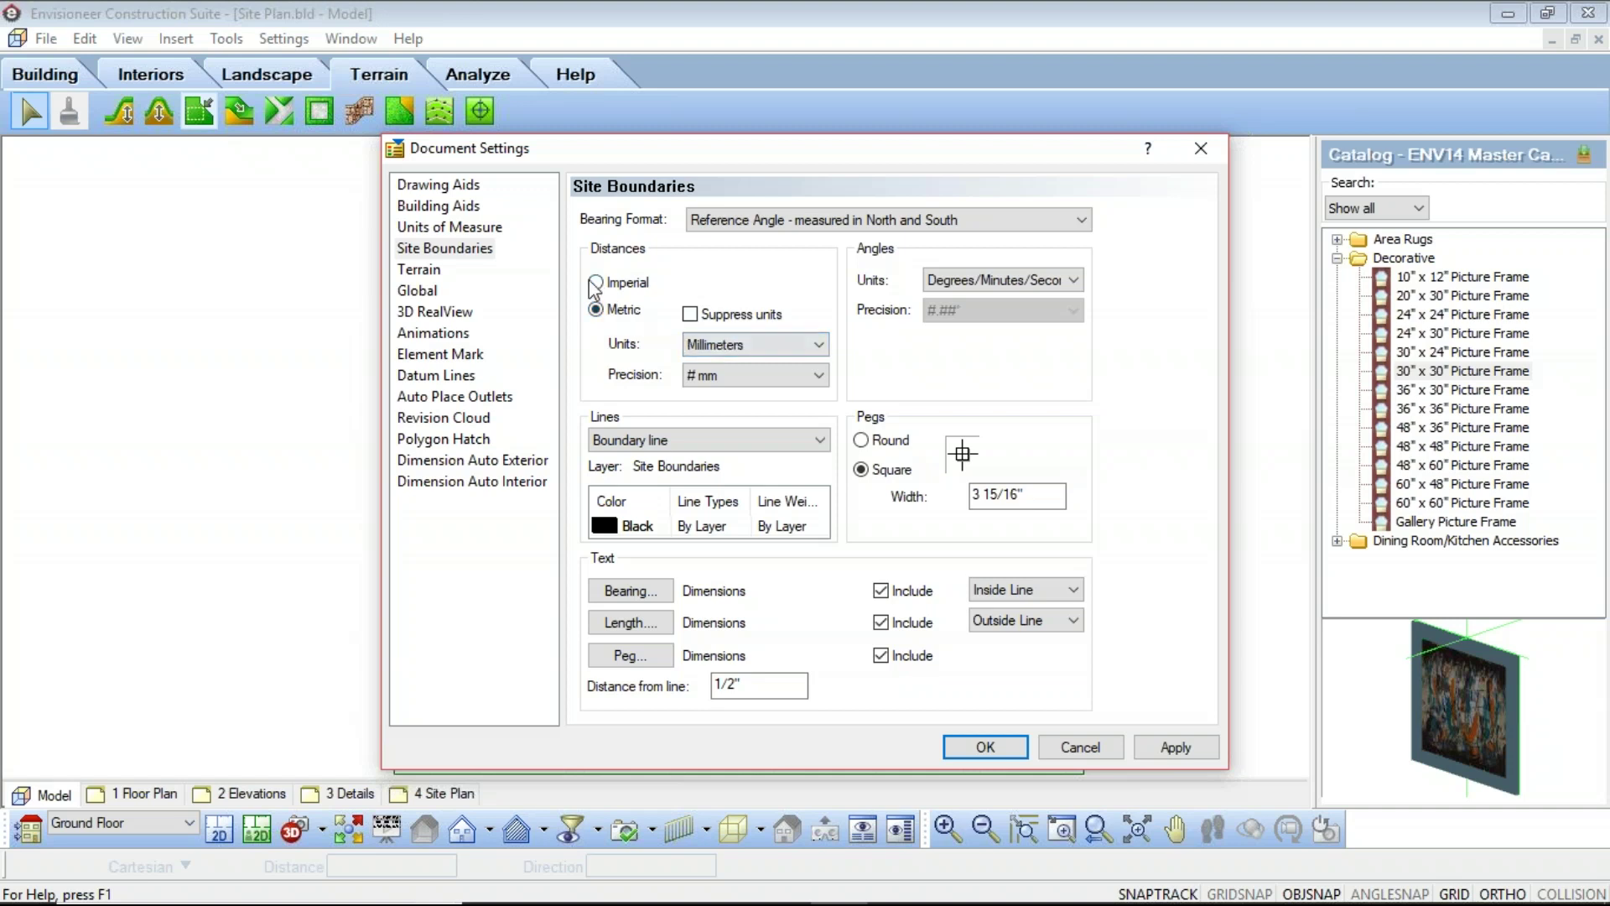
click(635, 311)
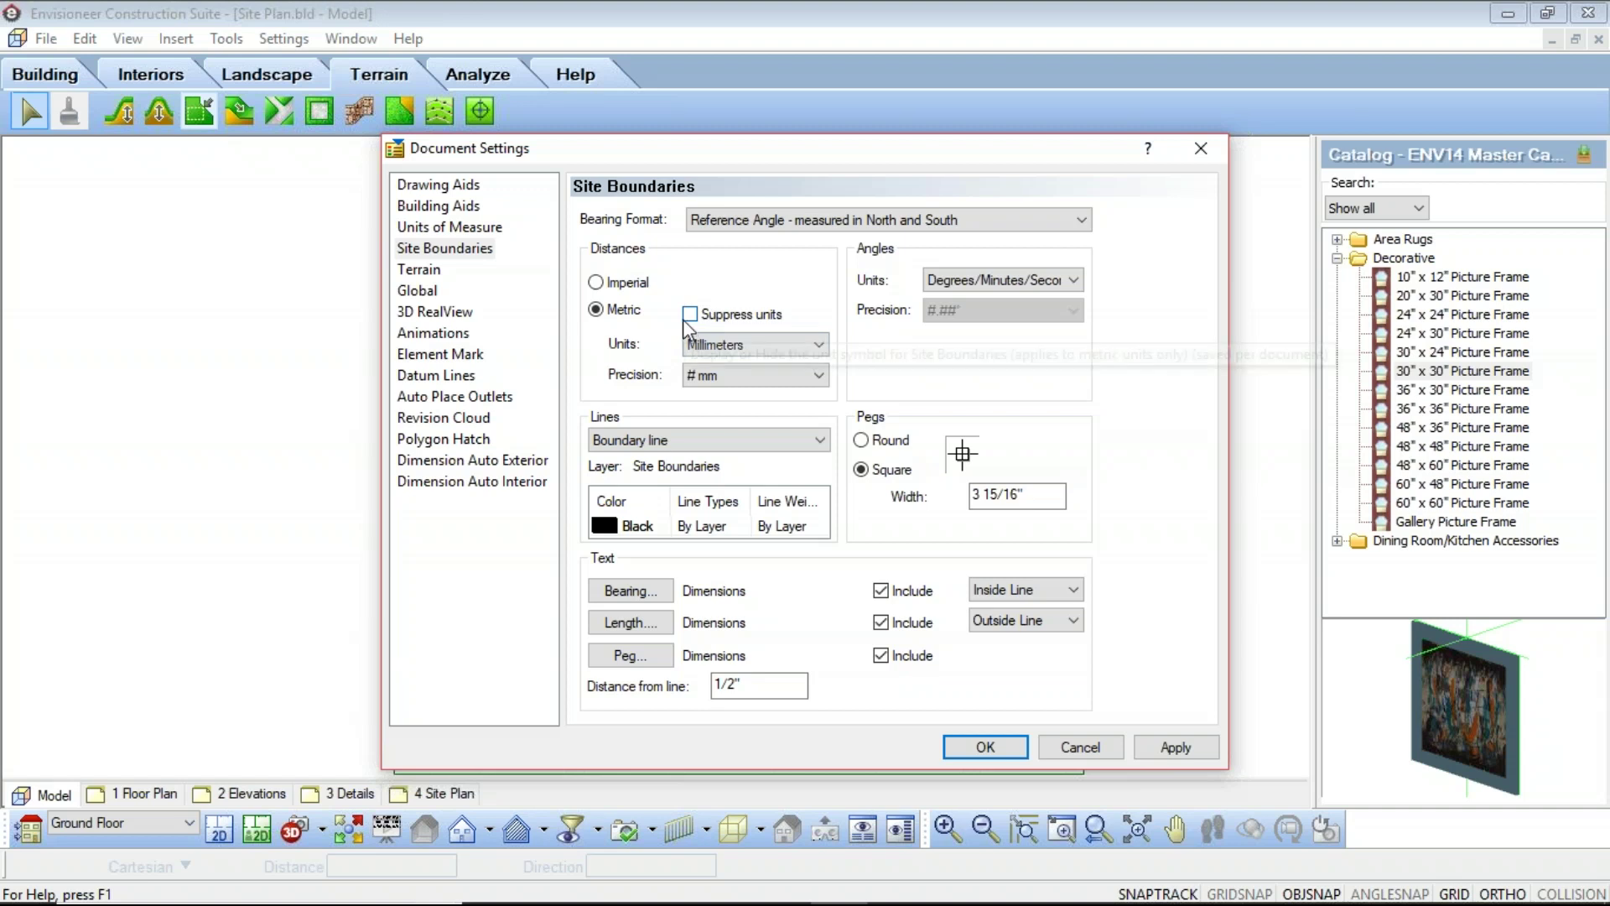
click(596, 283)
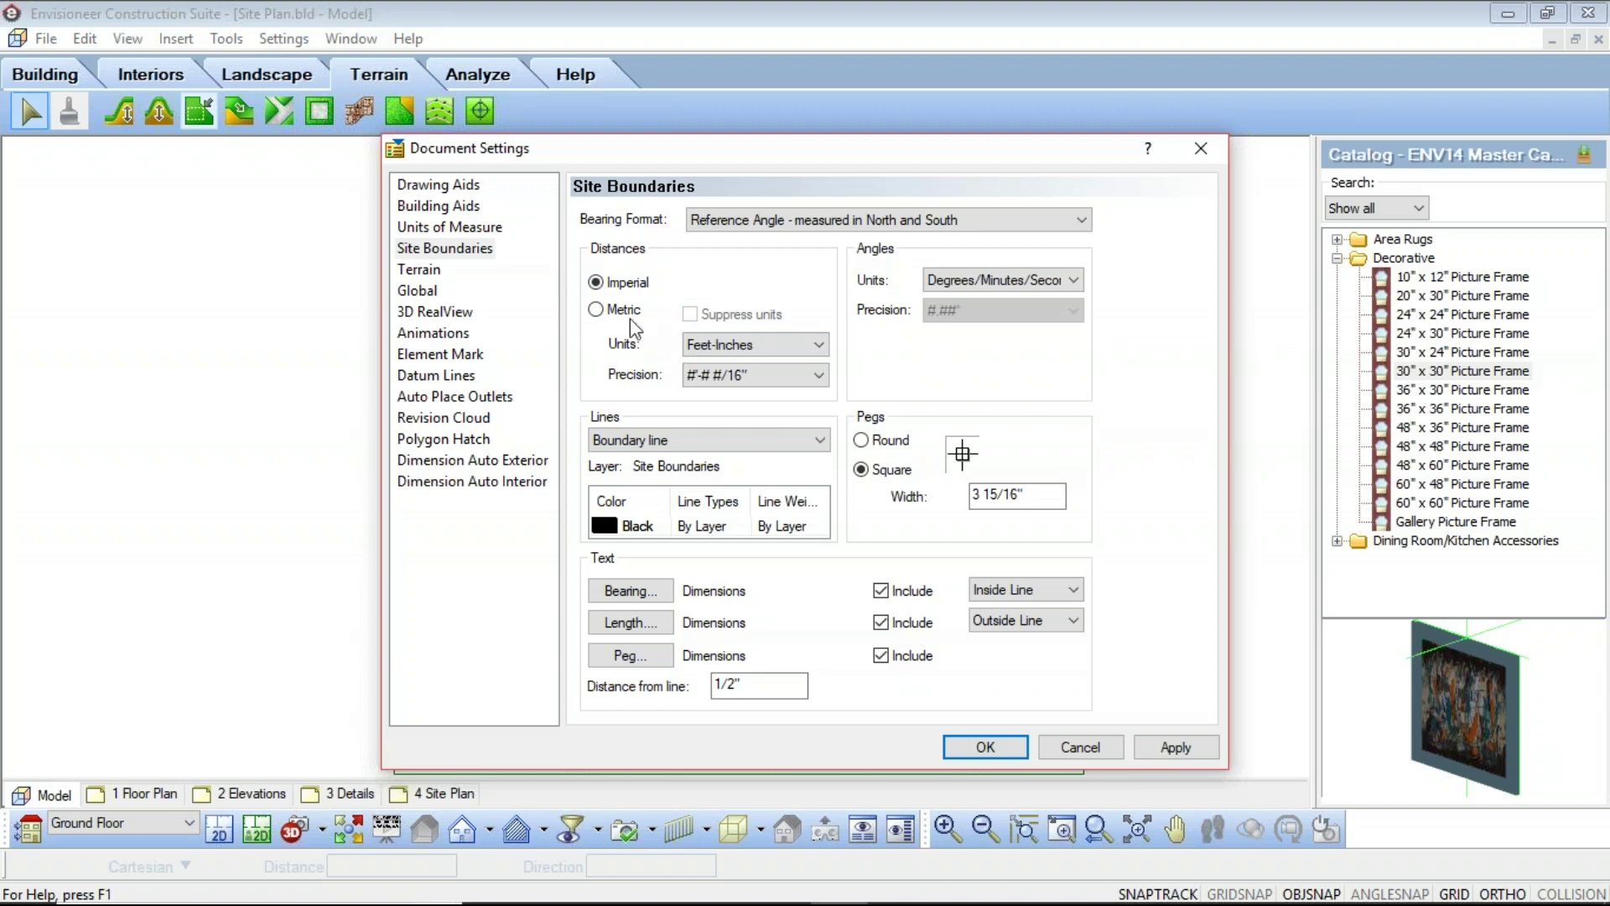
click(595, 309)
click(819, 377)
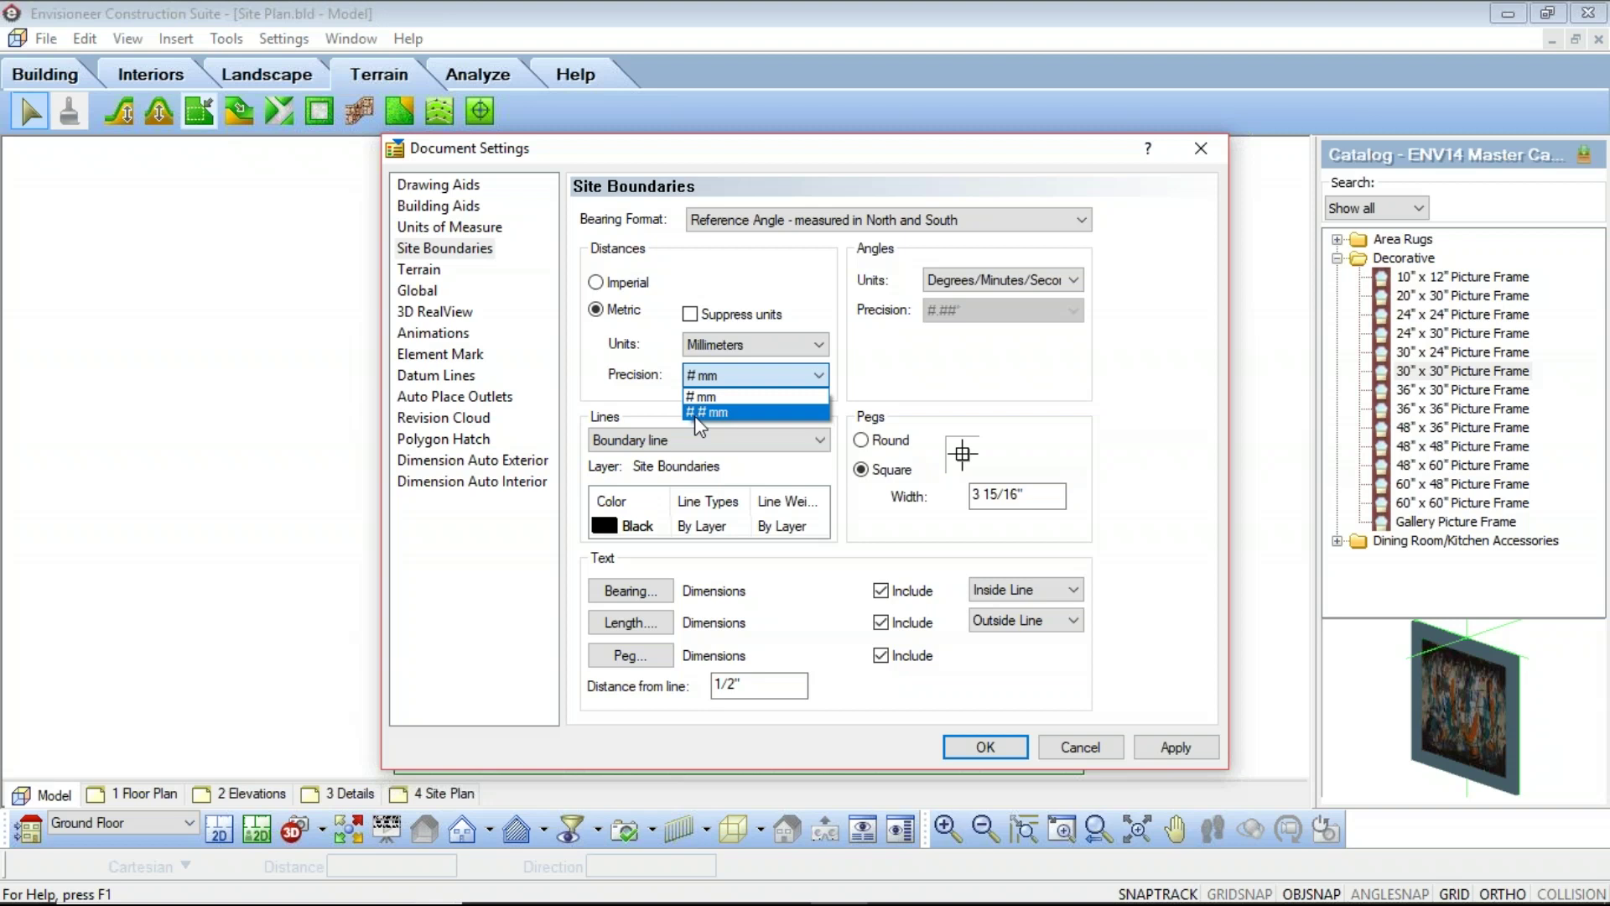
click(752, 397)
click(599, 285)
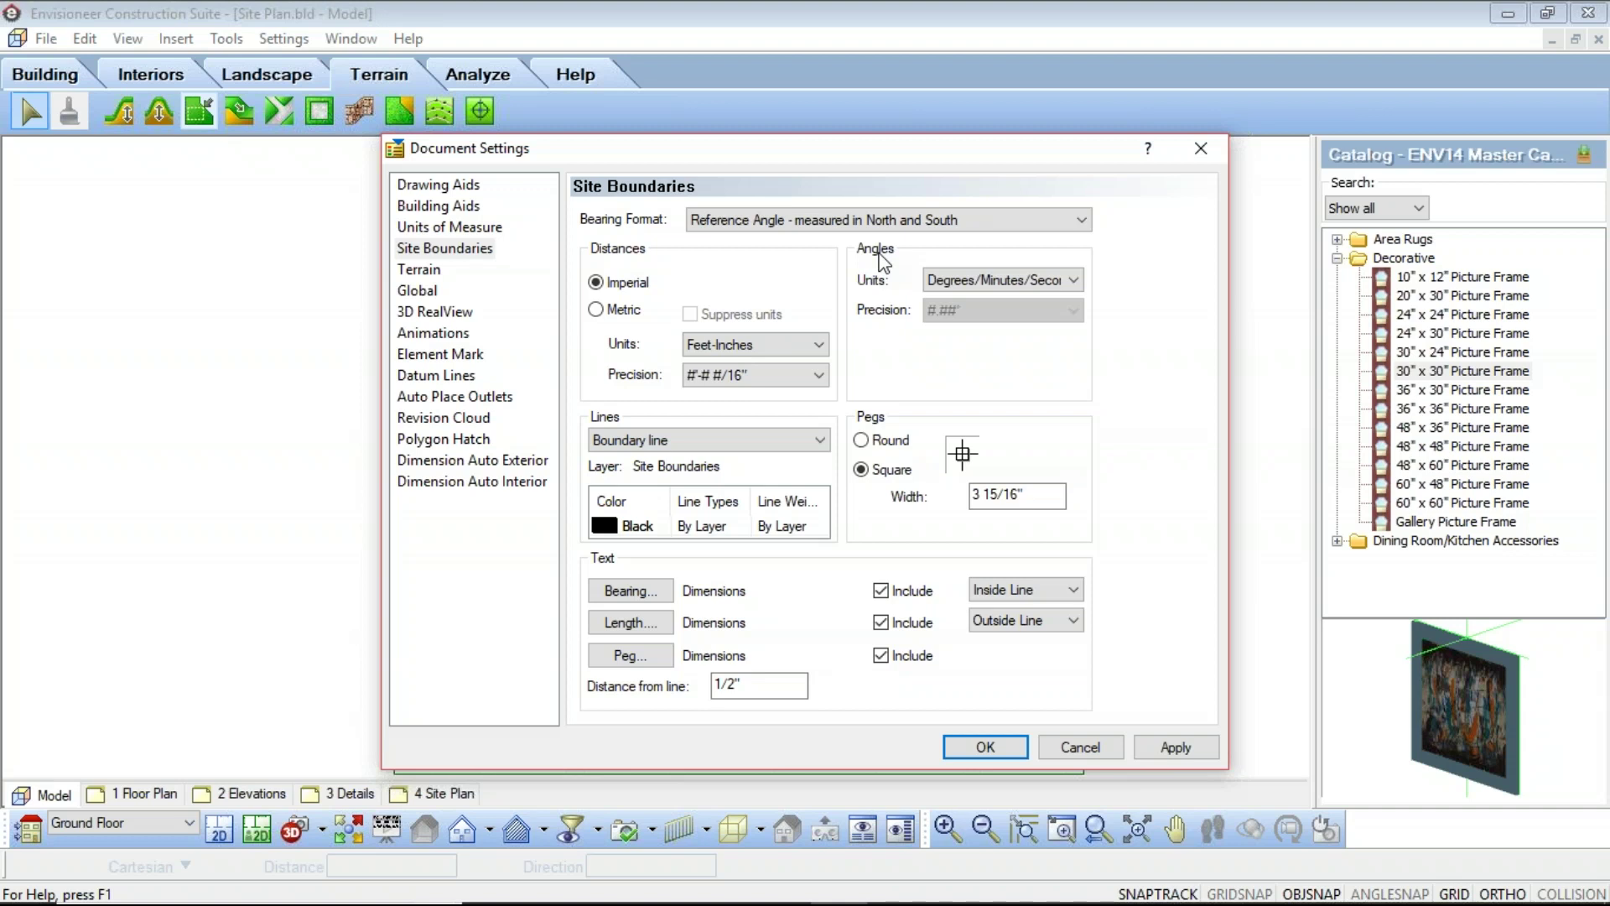
Try Decimal Degrees as the angle unit with its precision options, and return the angles to Degrees/Minutes/Seconds
click(1073, 281)
click(965, 300)
click(1072, 311)
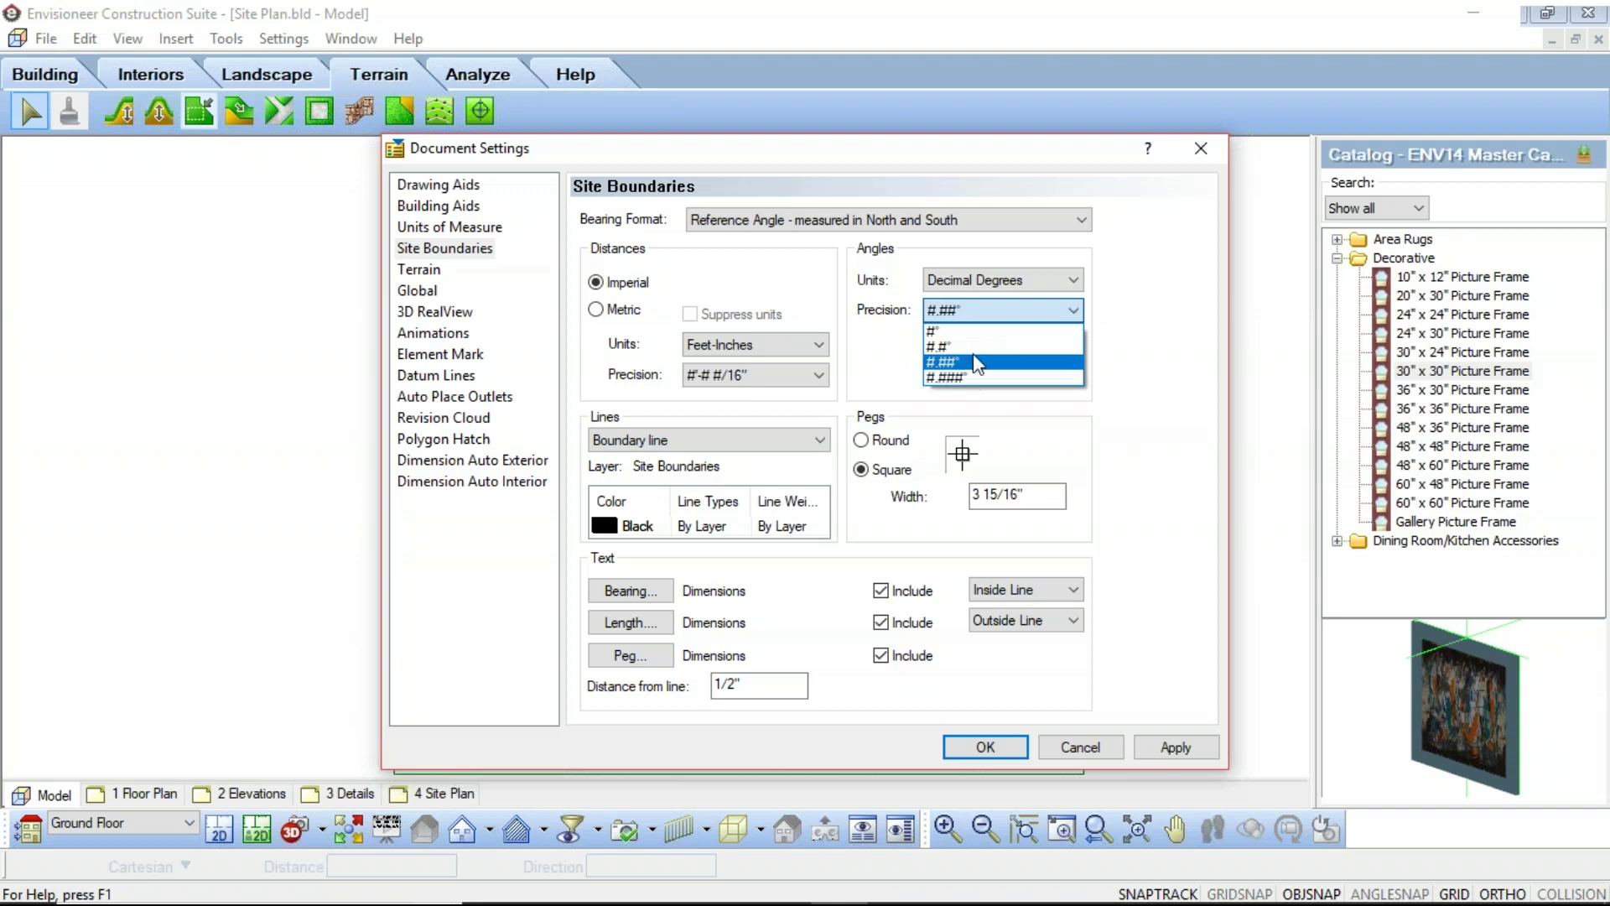
click(1073, 306)
click(1074, 280)
click(960, 310)
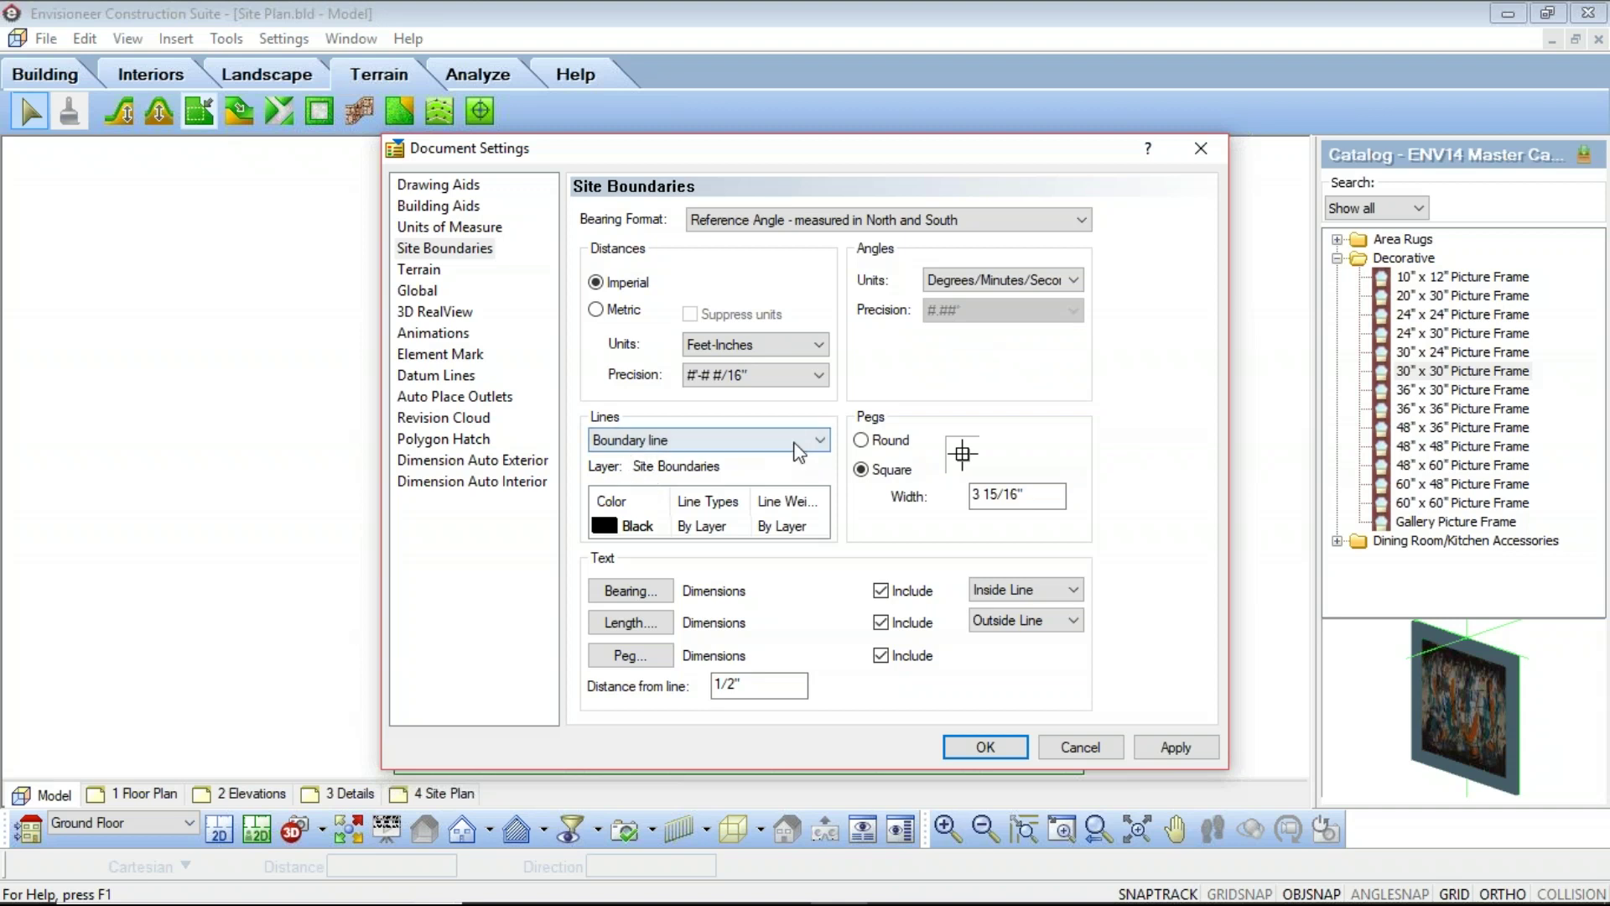
Examine the line properties of the set-back line and peg, including the peg color choices, and return to Boundary line
click(822, 451)
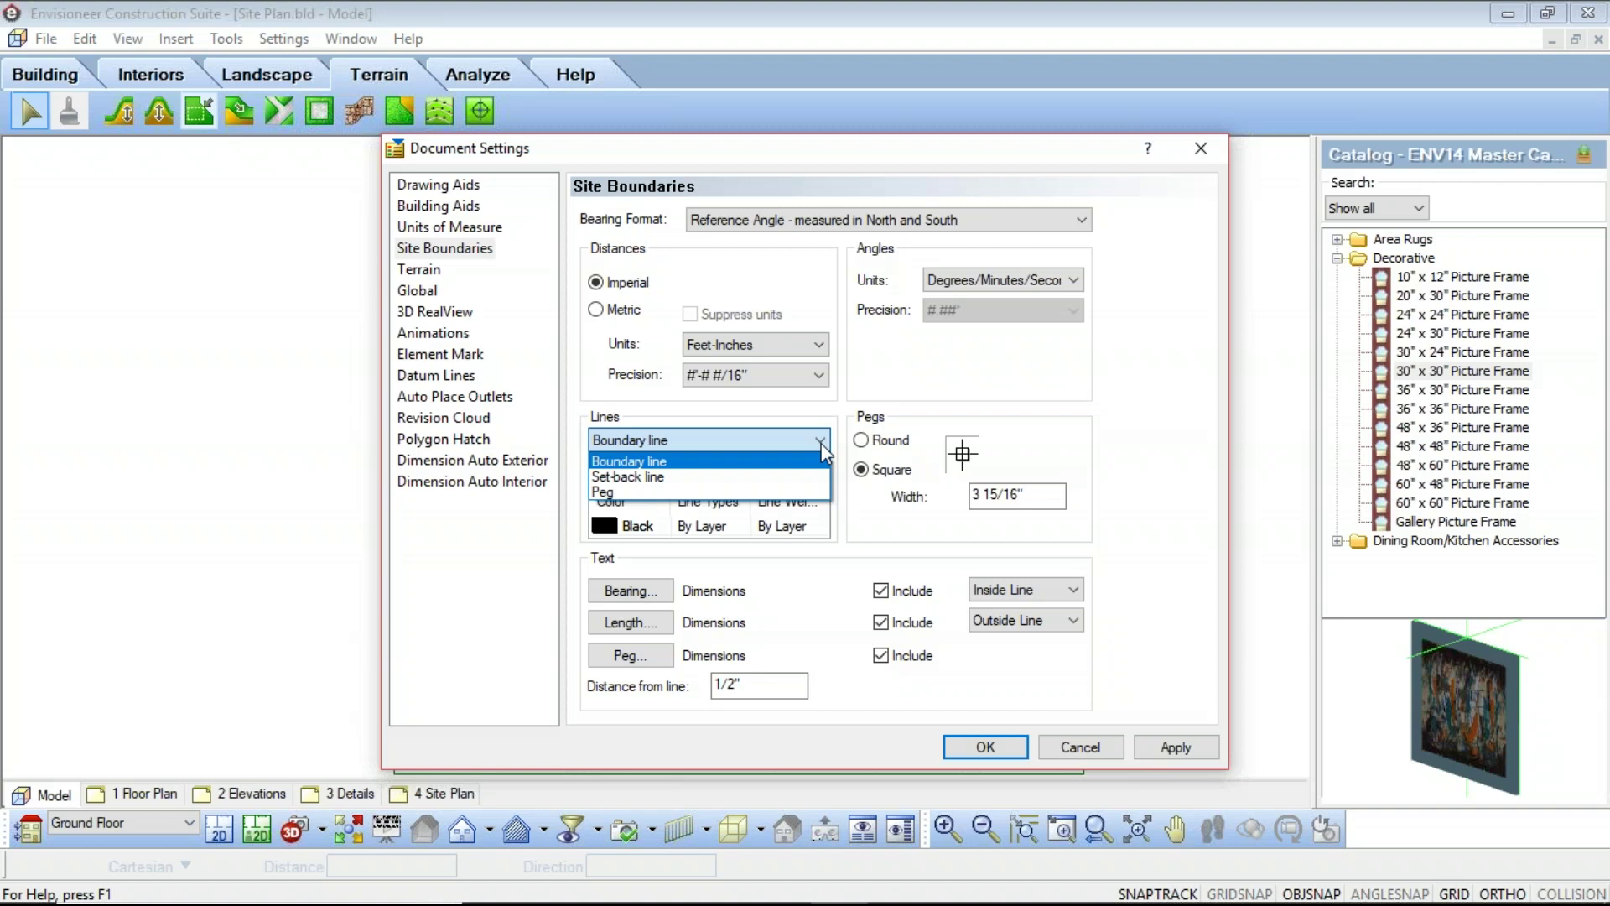
click(642, 477)
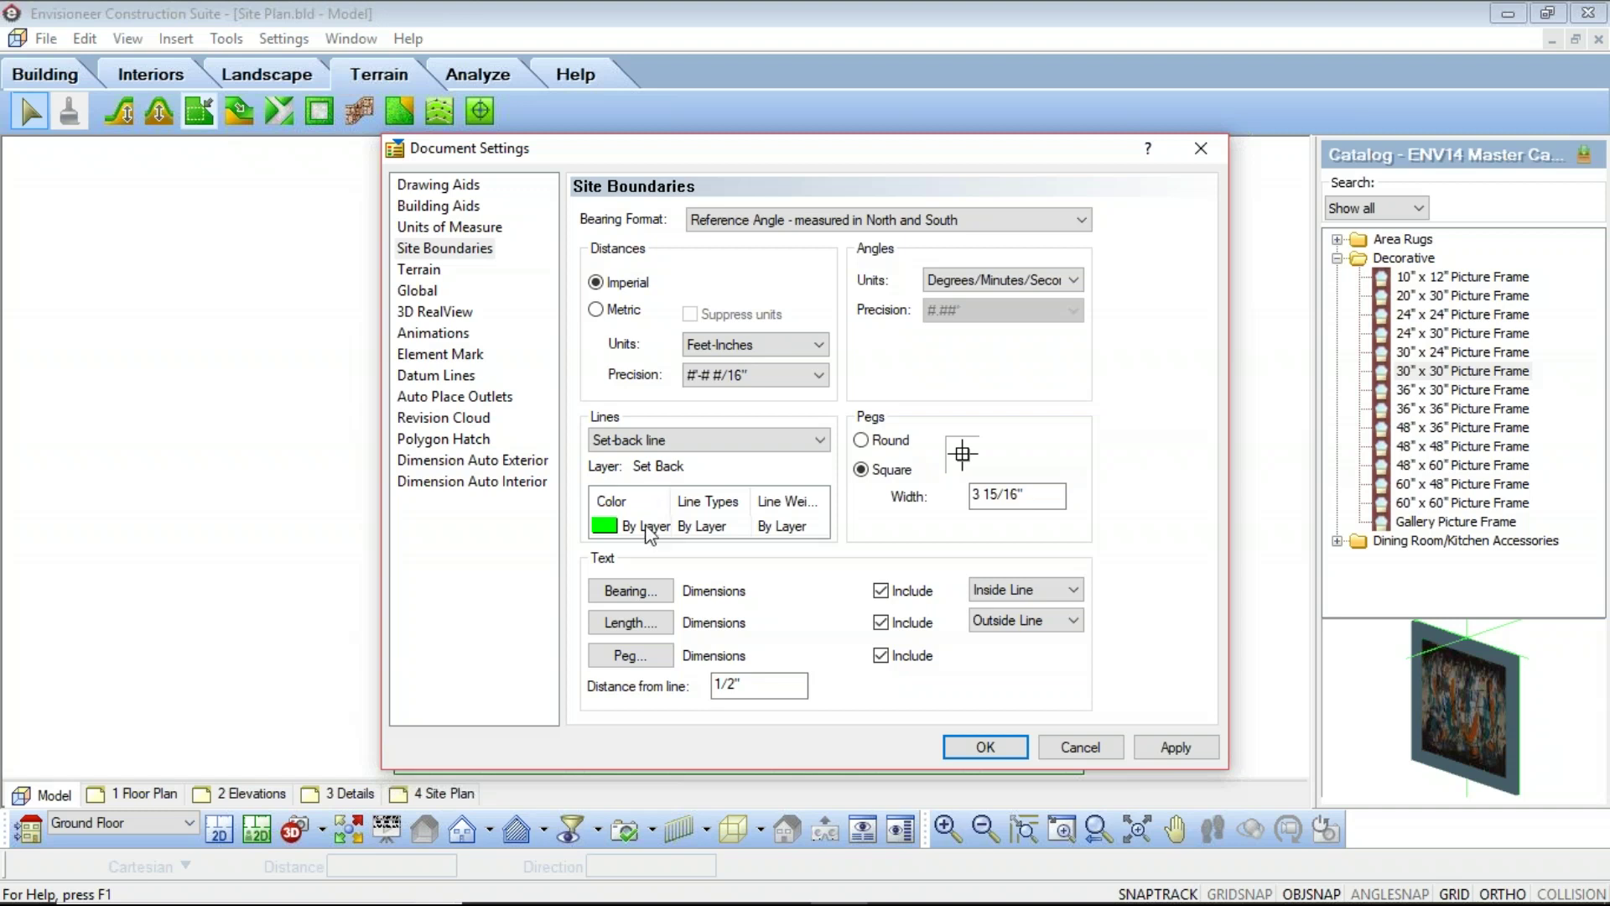
click(819, 439)
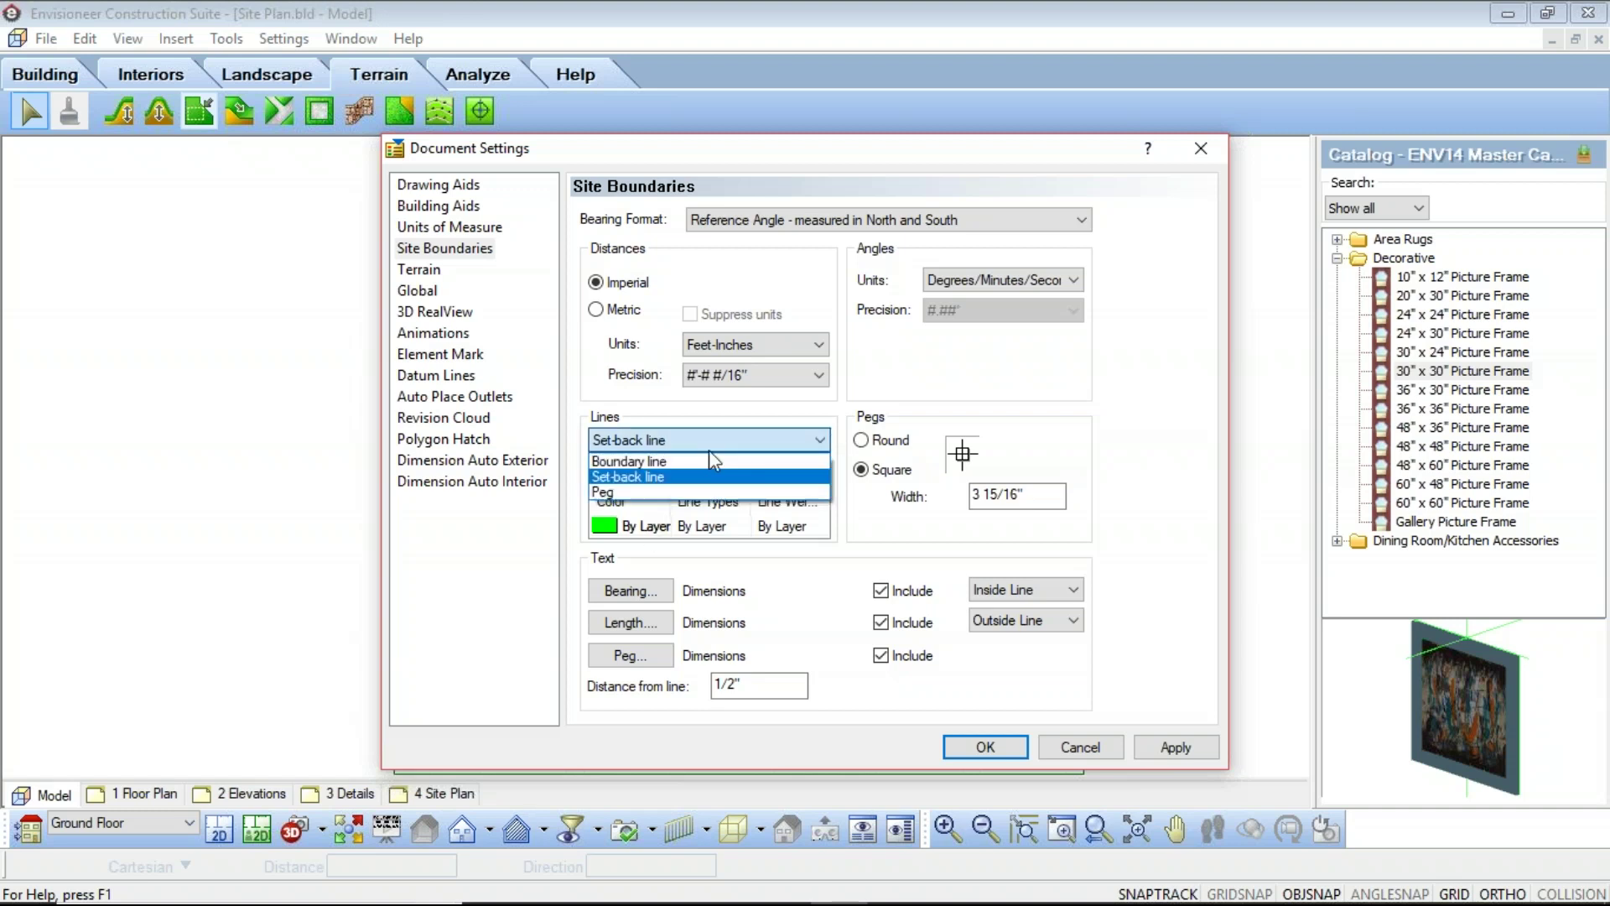
click(637, 480)
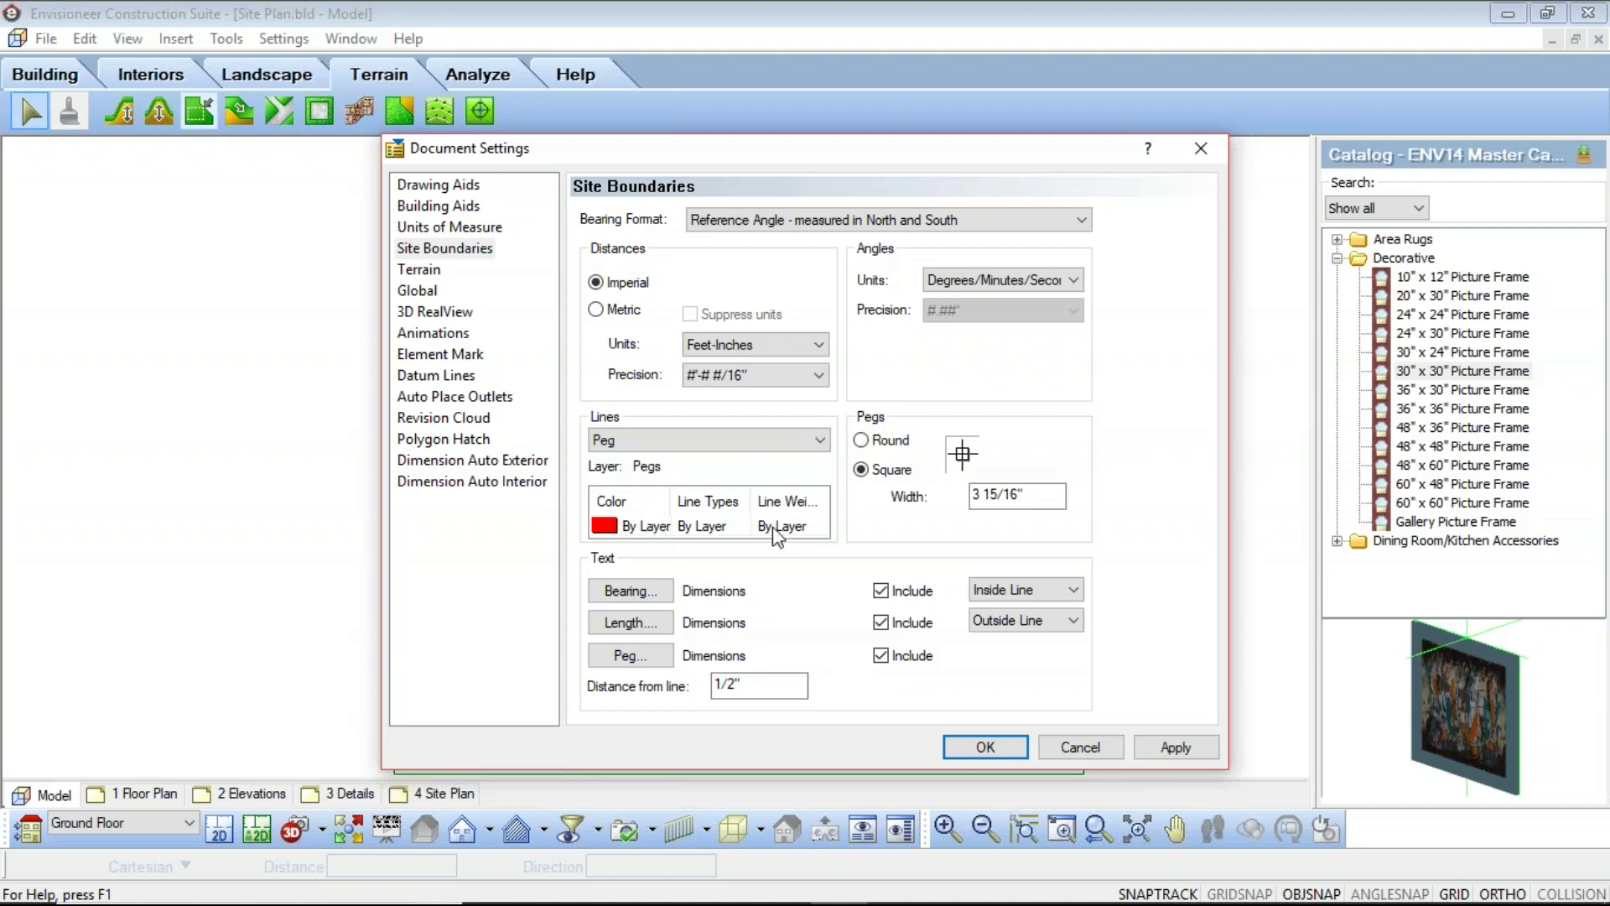
click(633, 528)
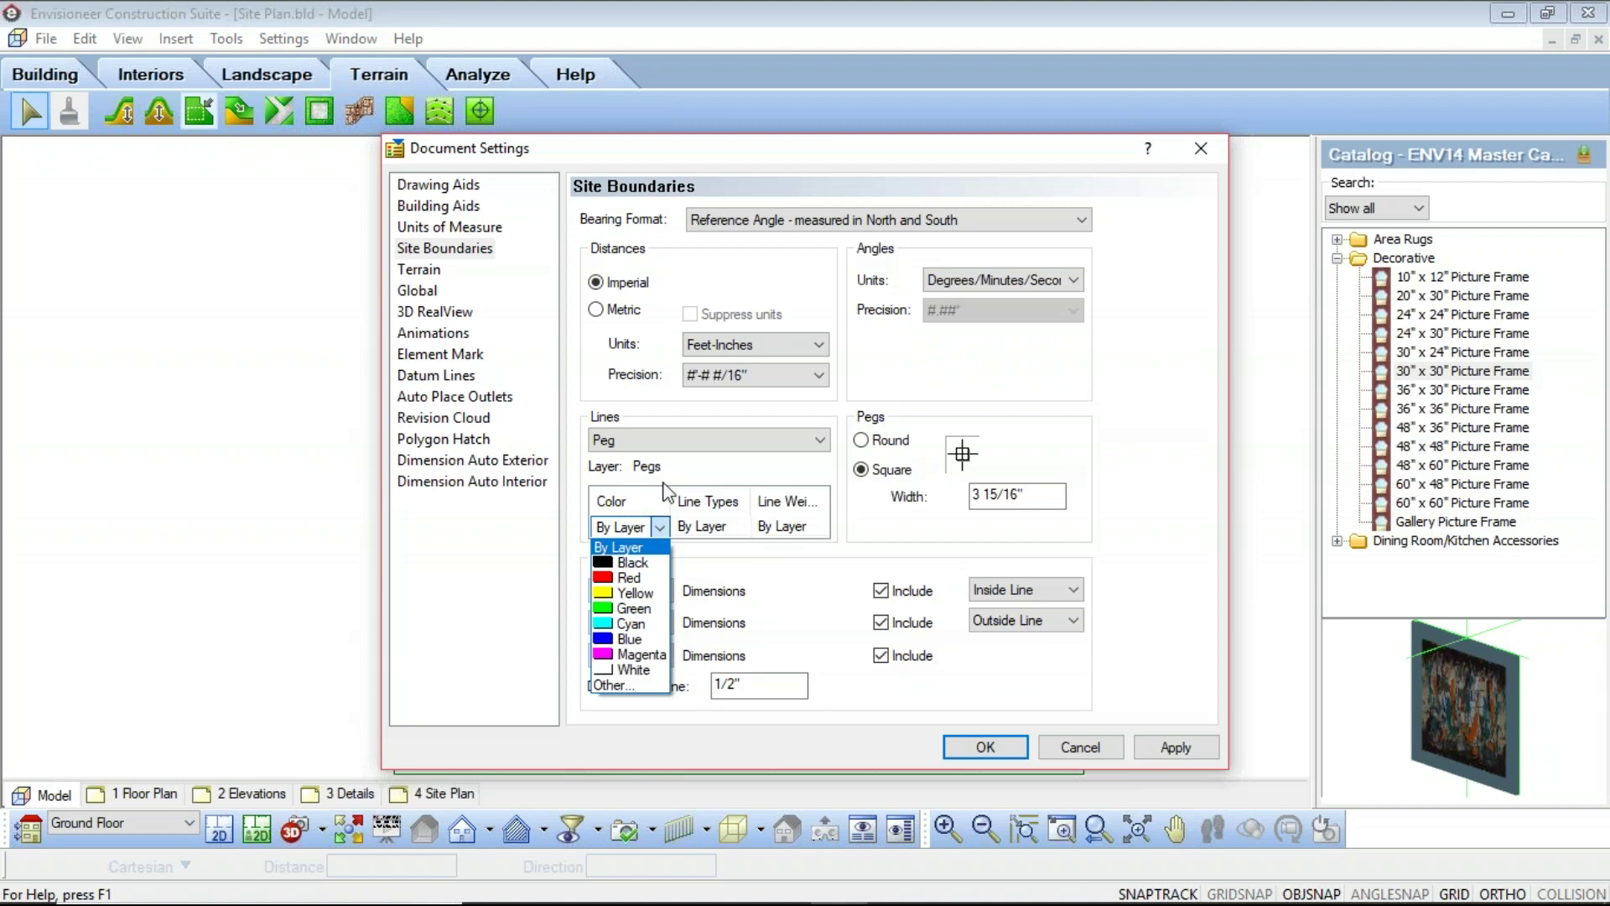
click(624, 547)
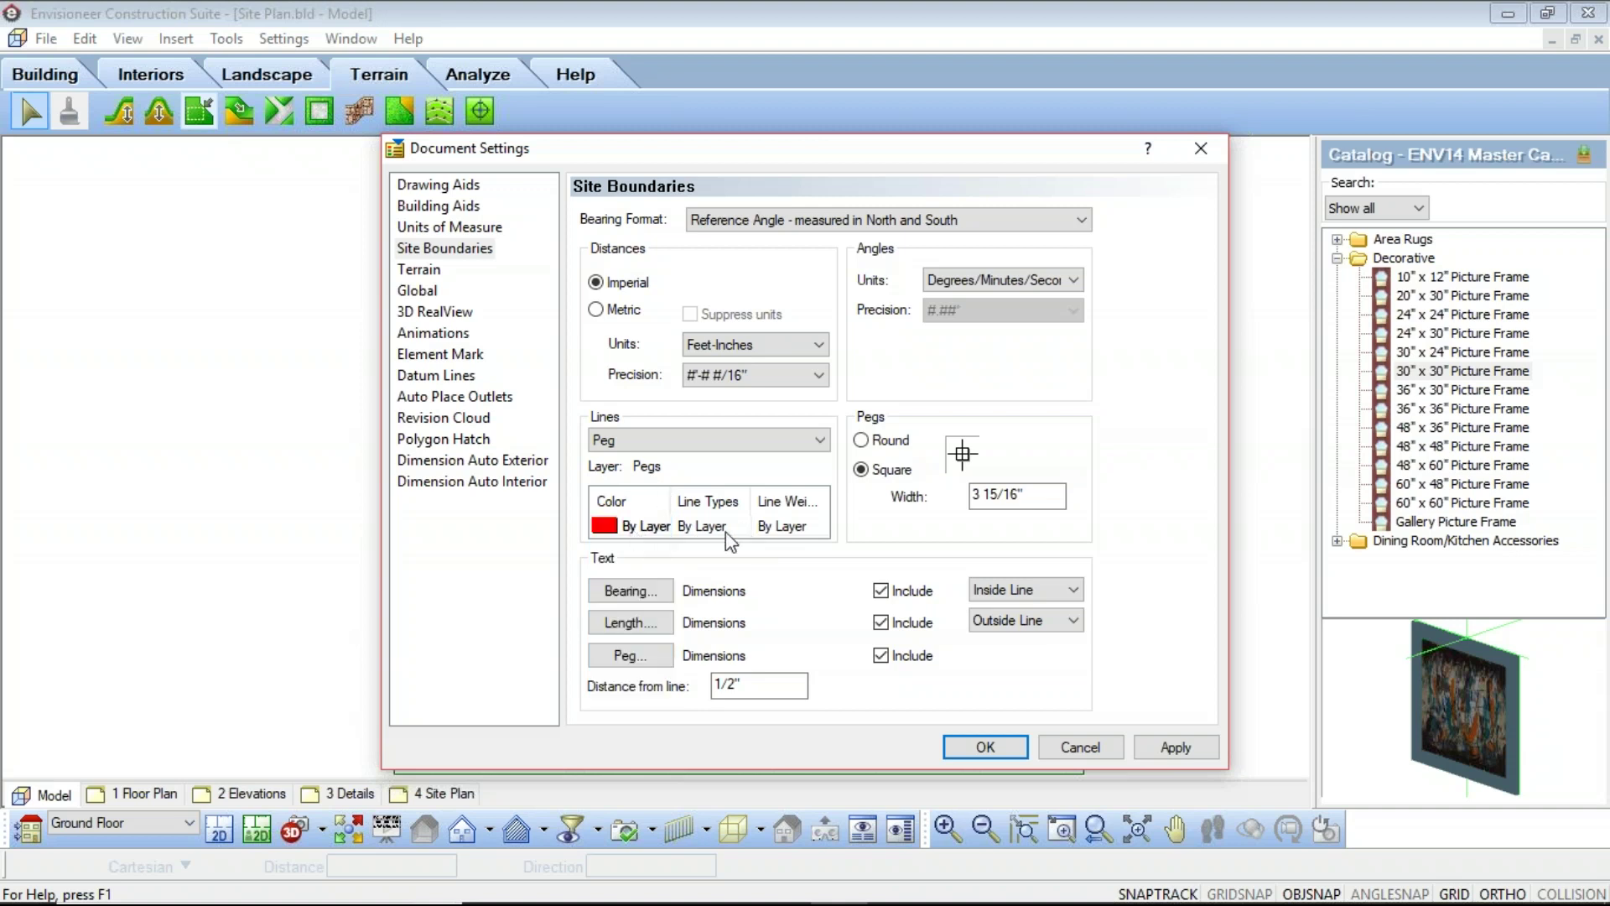
click(801, 444)
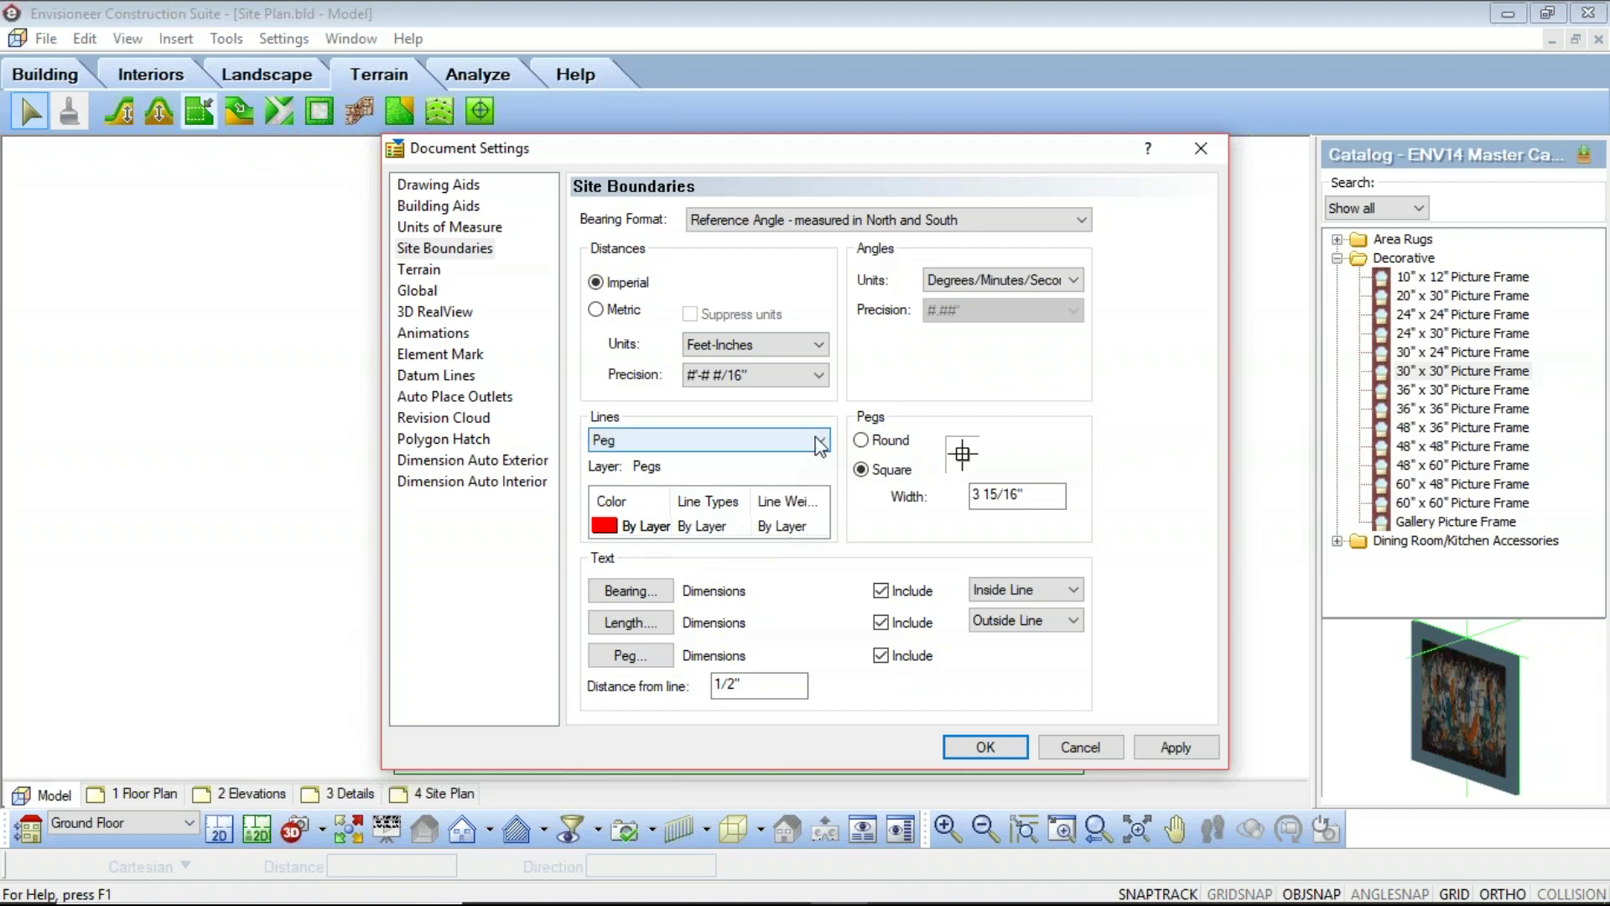
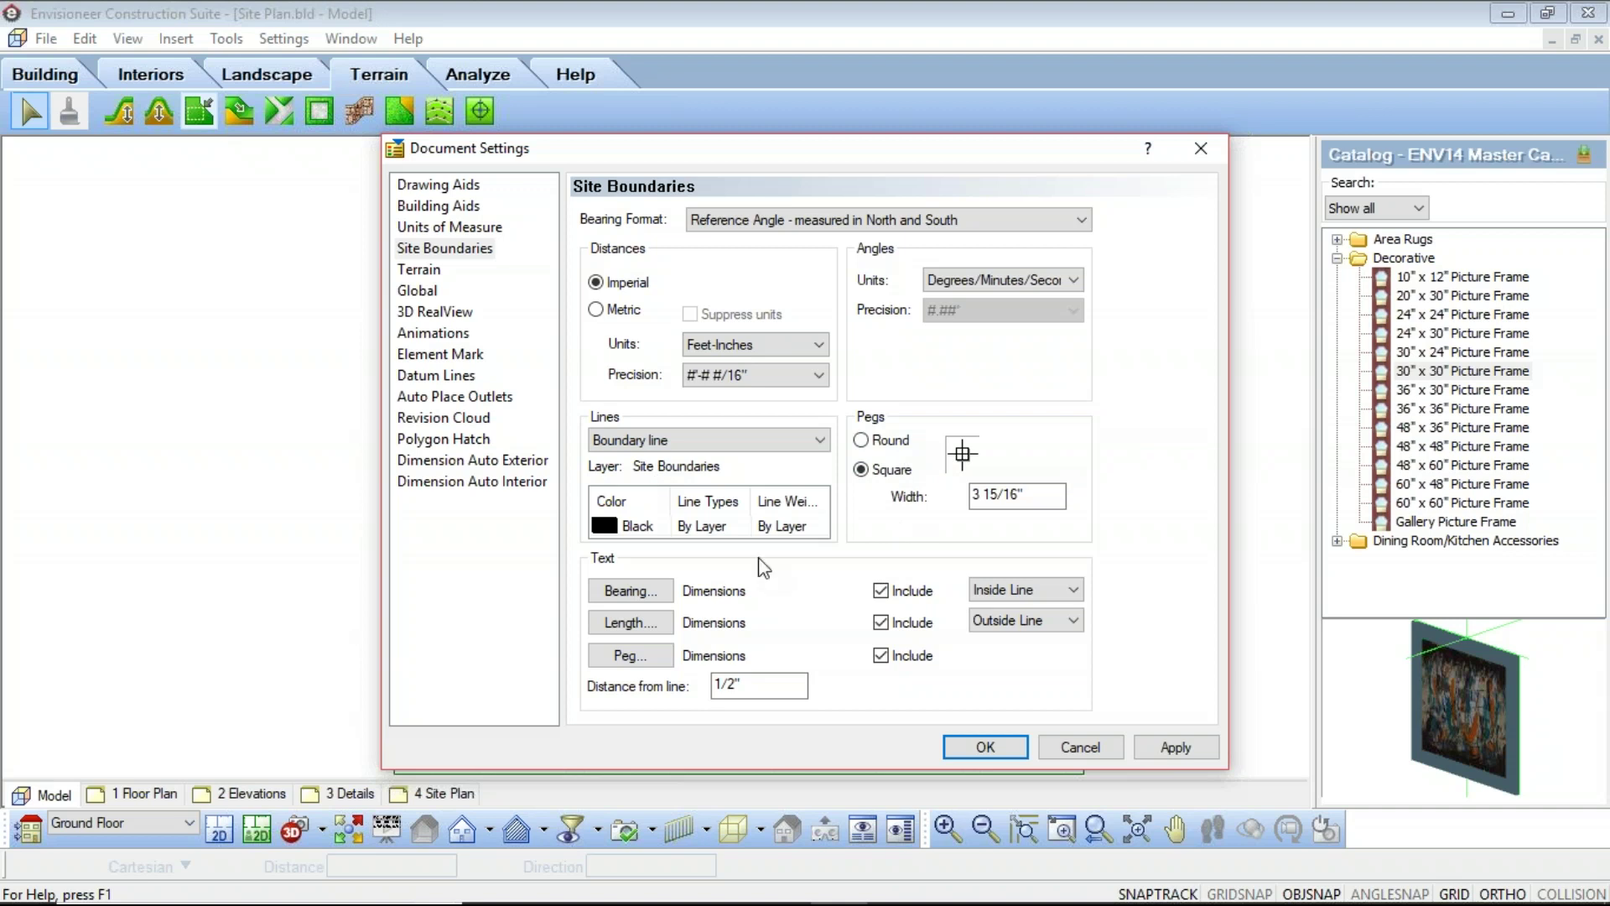
Try round pegs, return them to square, and check the text styles available for the length text
click(861, 440)
click(863, 470)
click(647, 625)
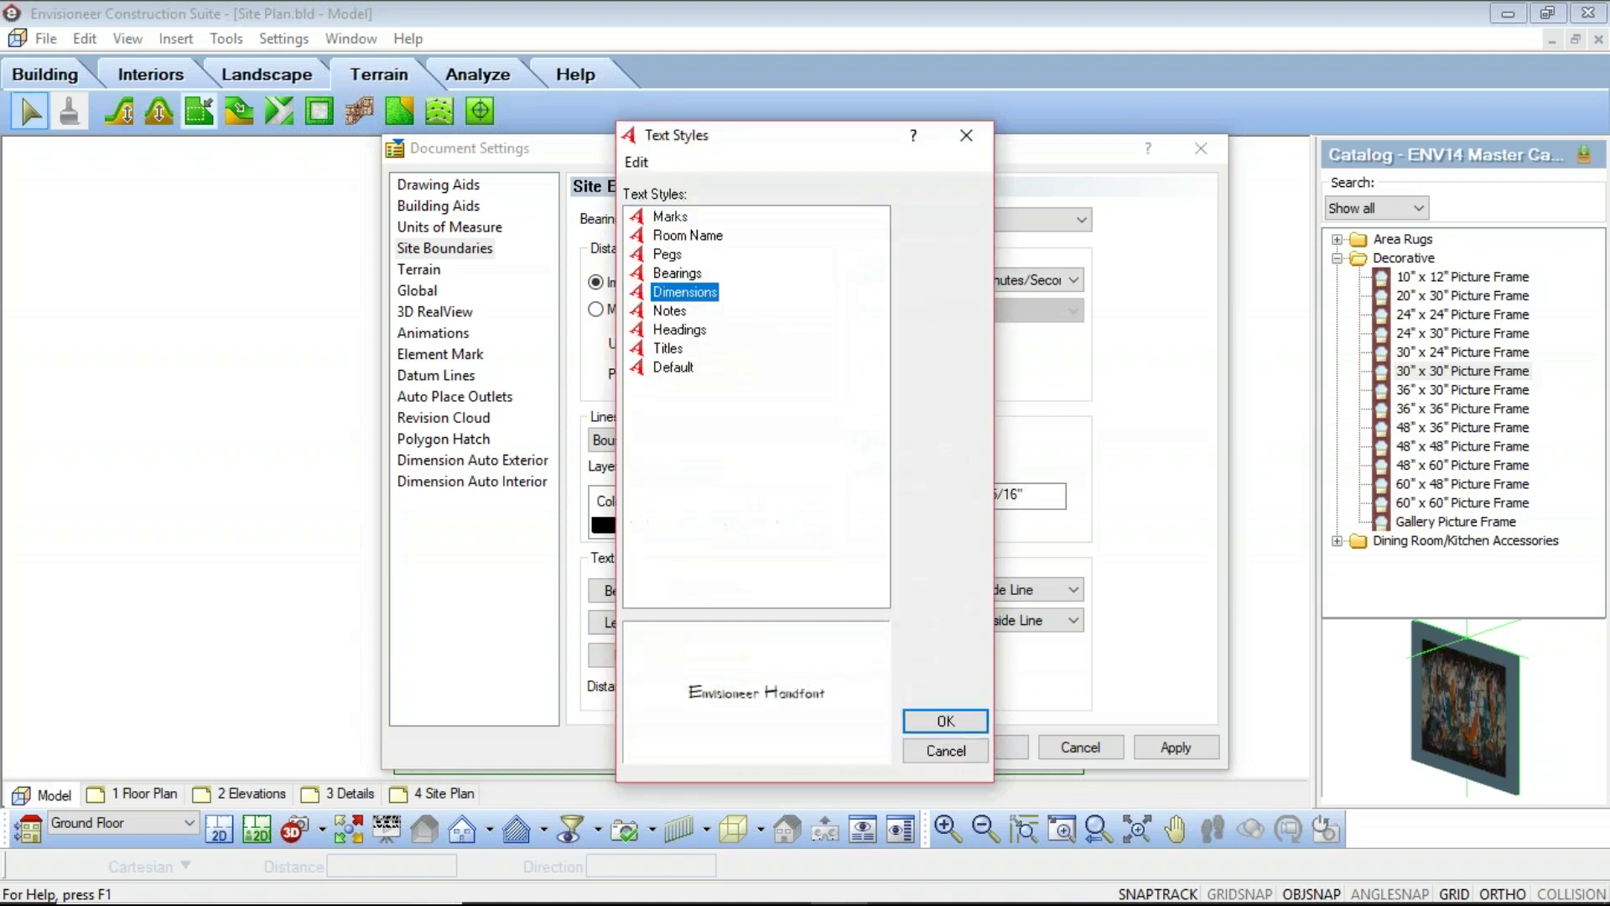
click(947, 751)
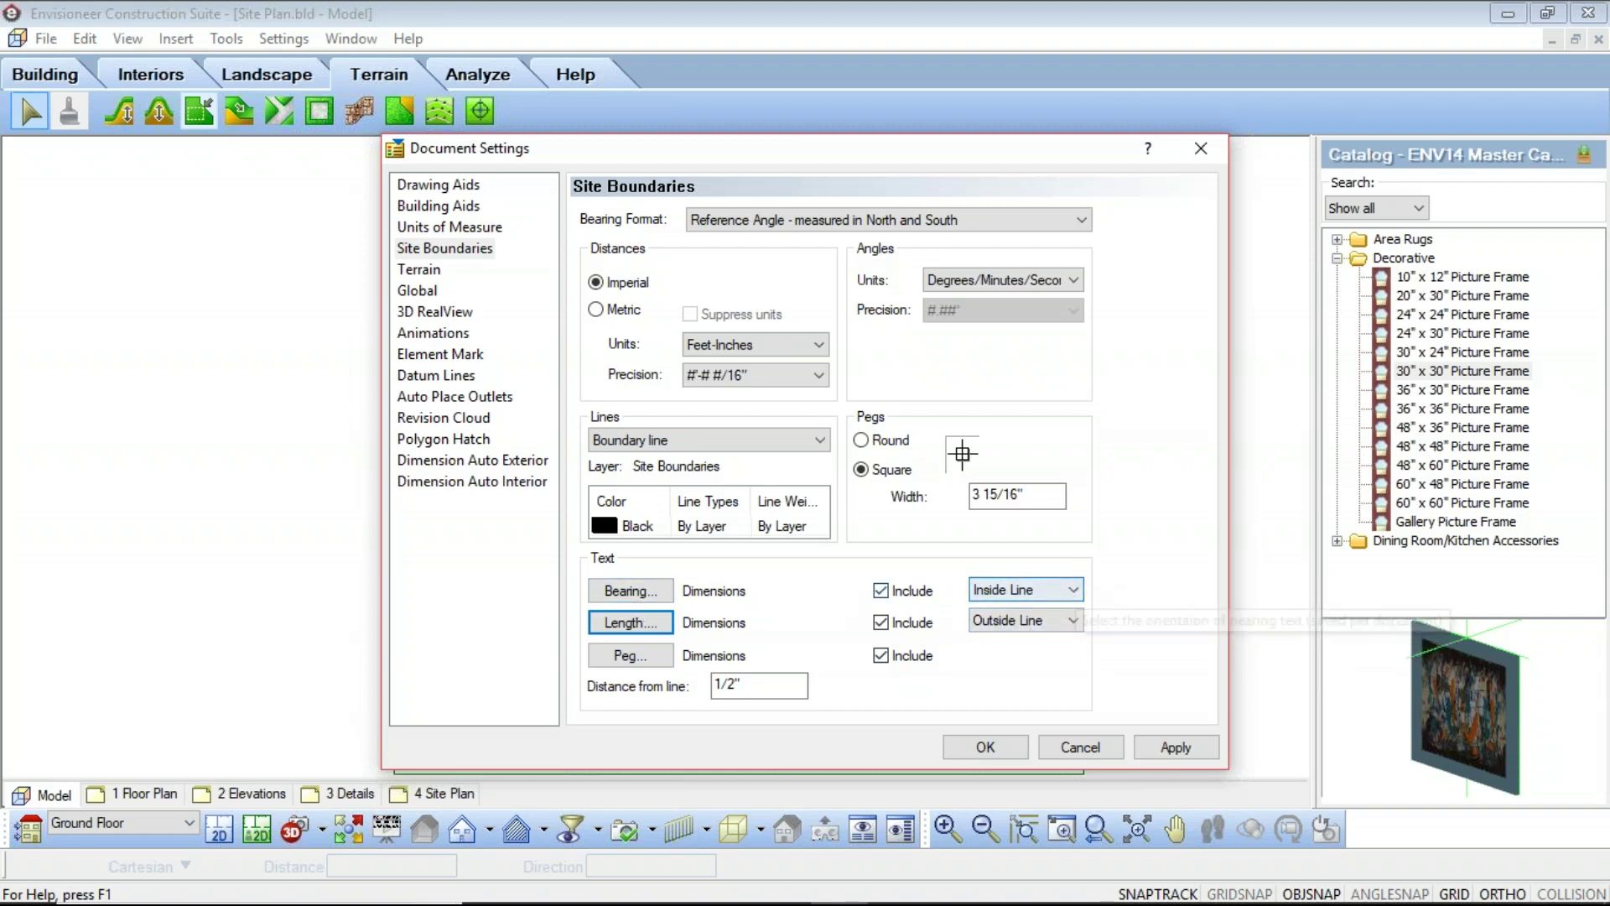
Keep the bearing text placement at Inside Line and accept the document settings
click(1078, 592)
click(1049, 607)
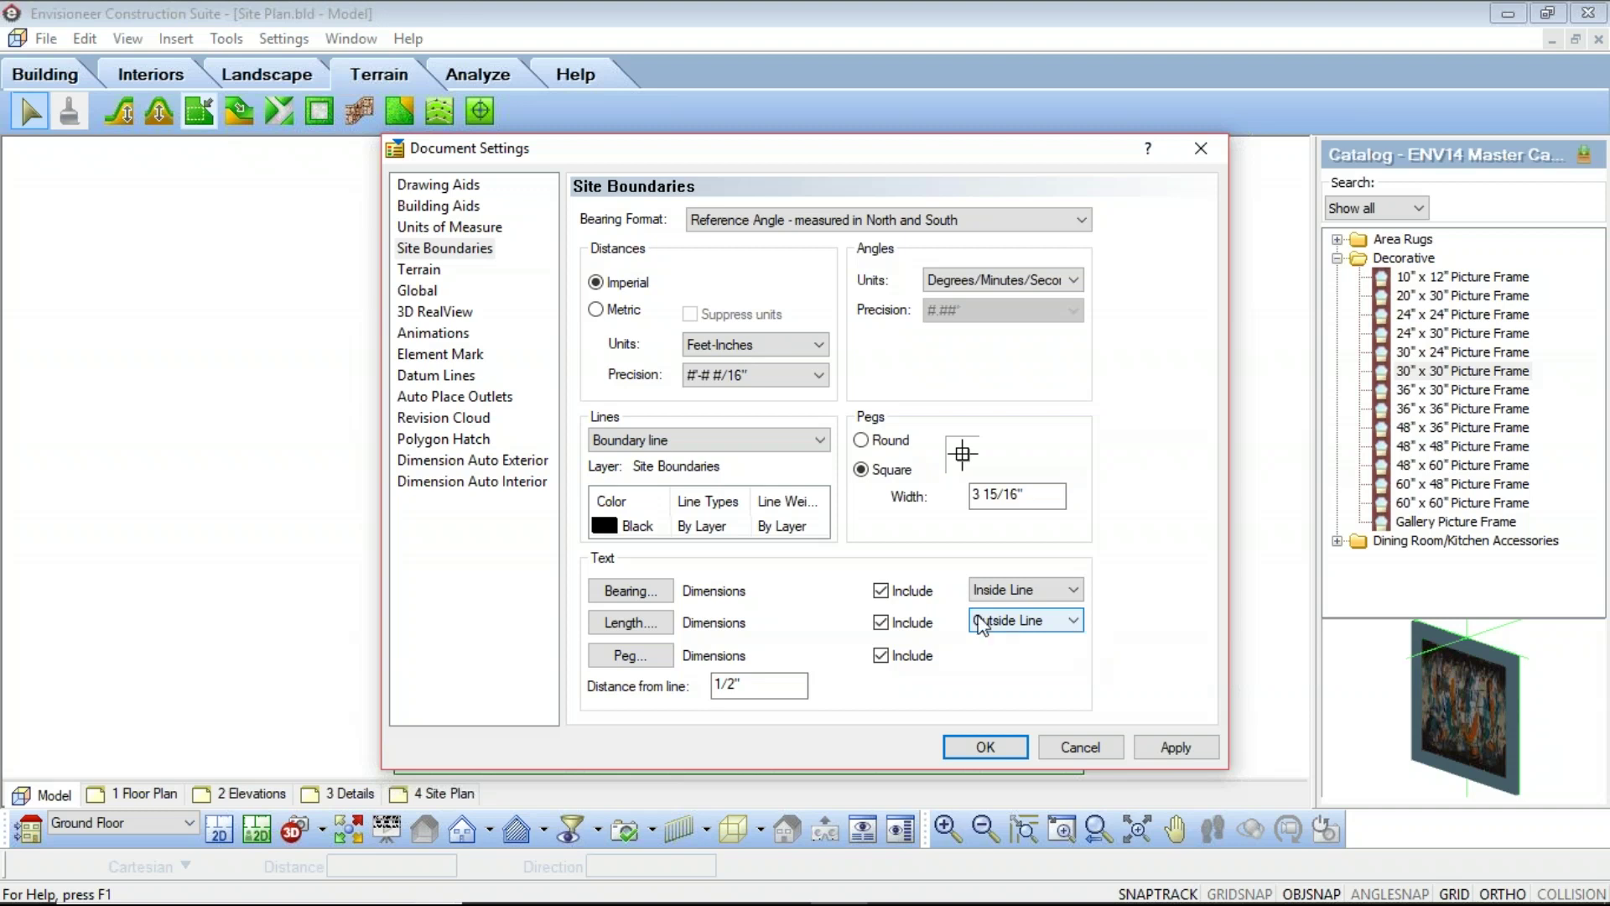
click(988, 747)
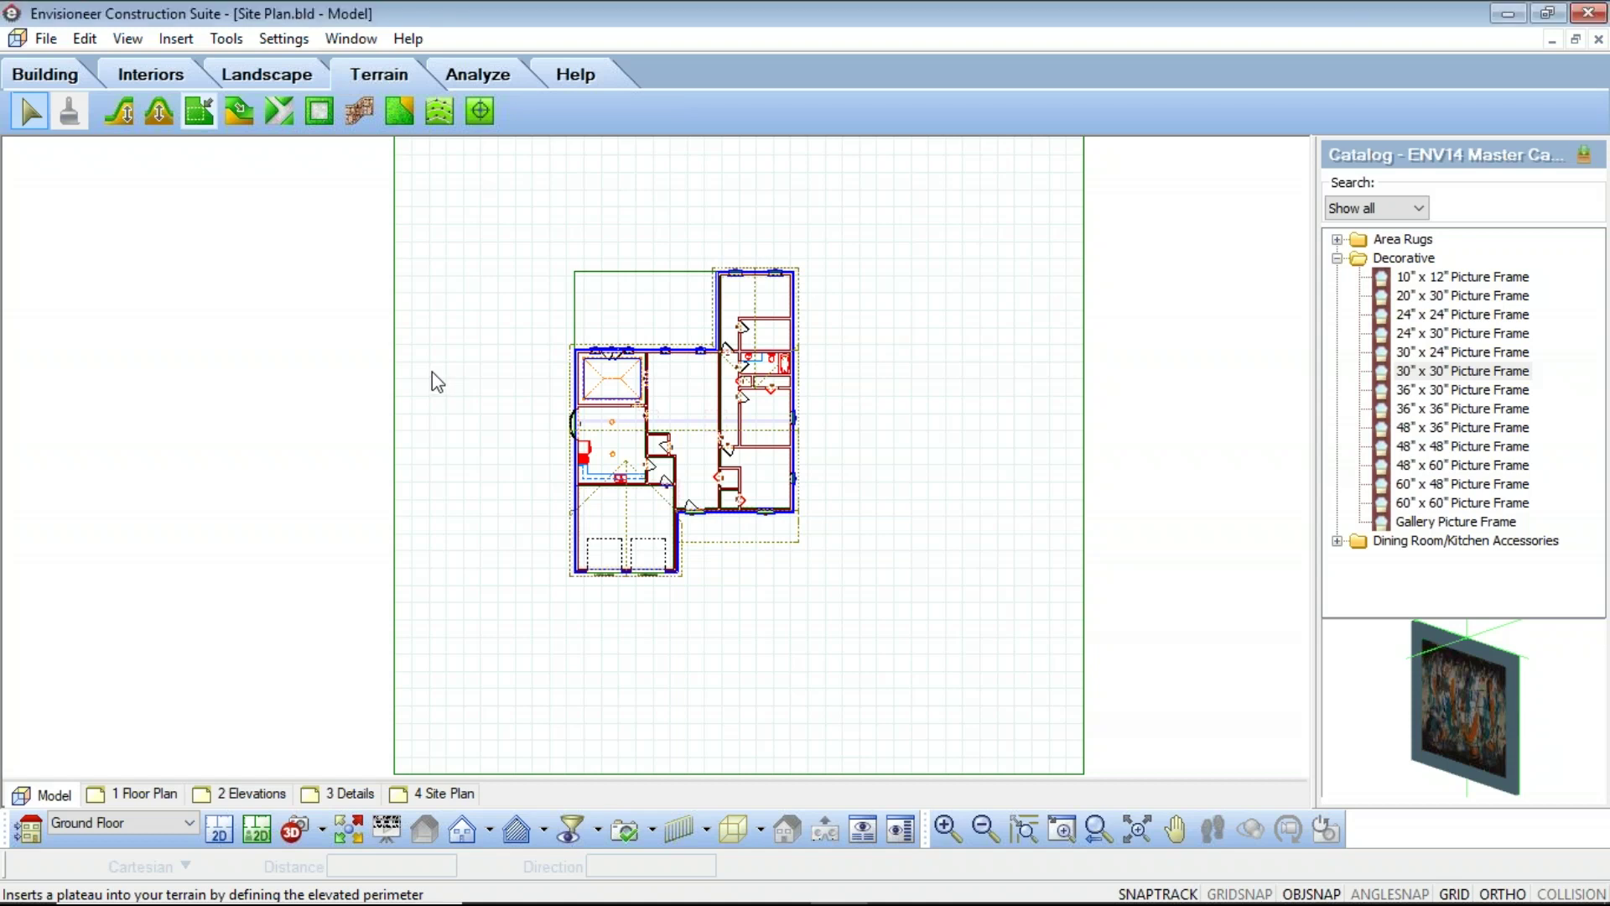
scroll(645, 318, up, 3)
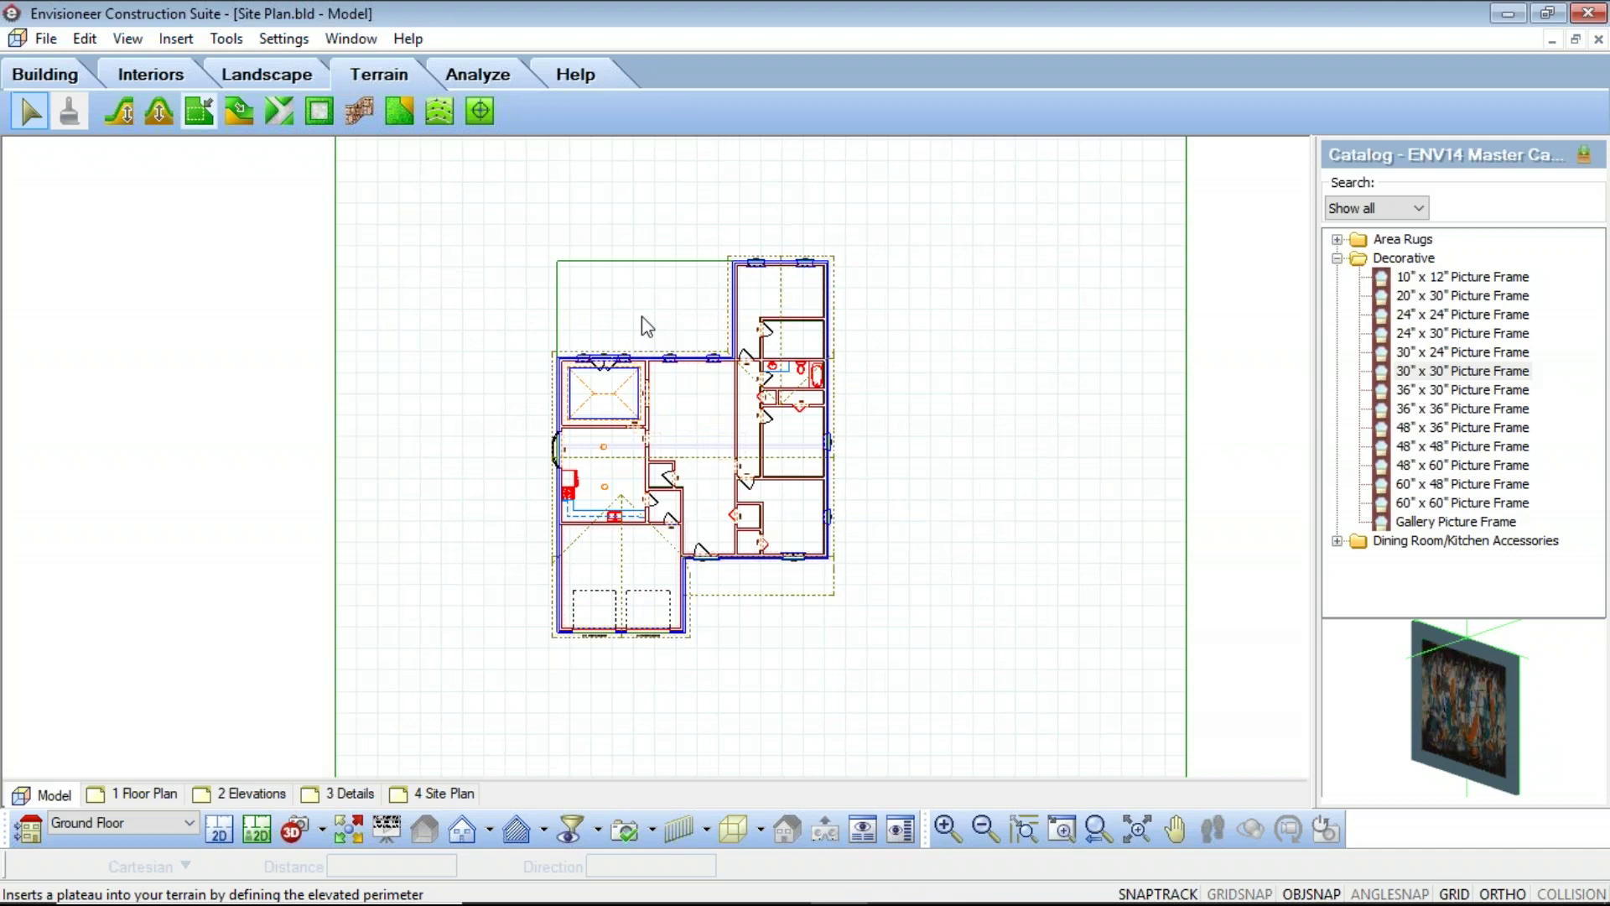
middle_drag(750, 376, 741, 359)
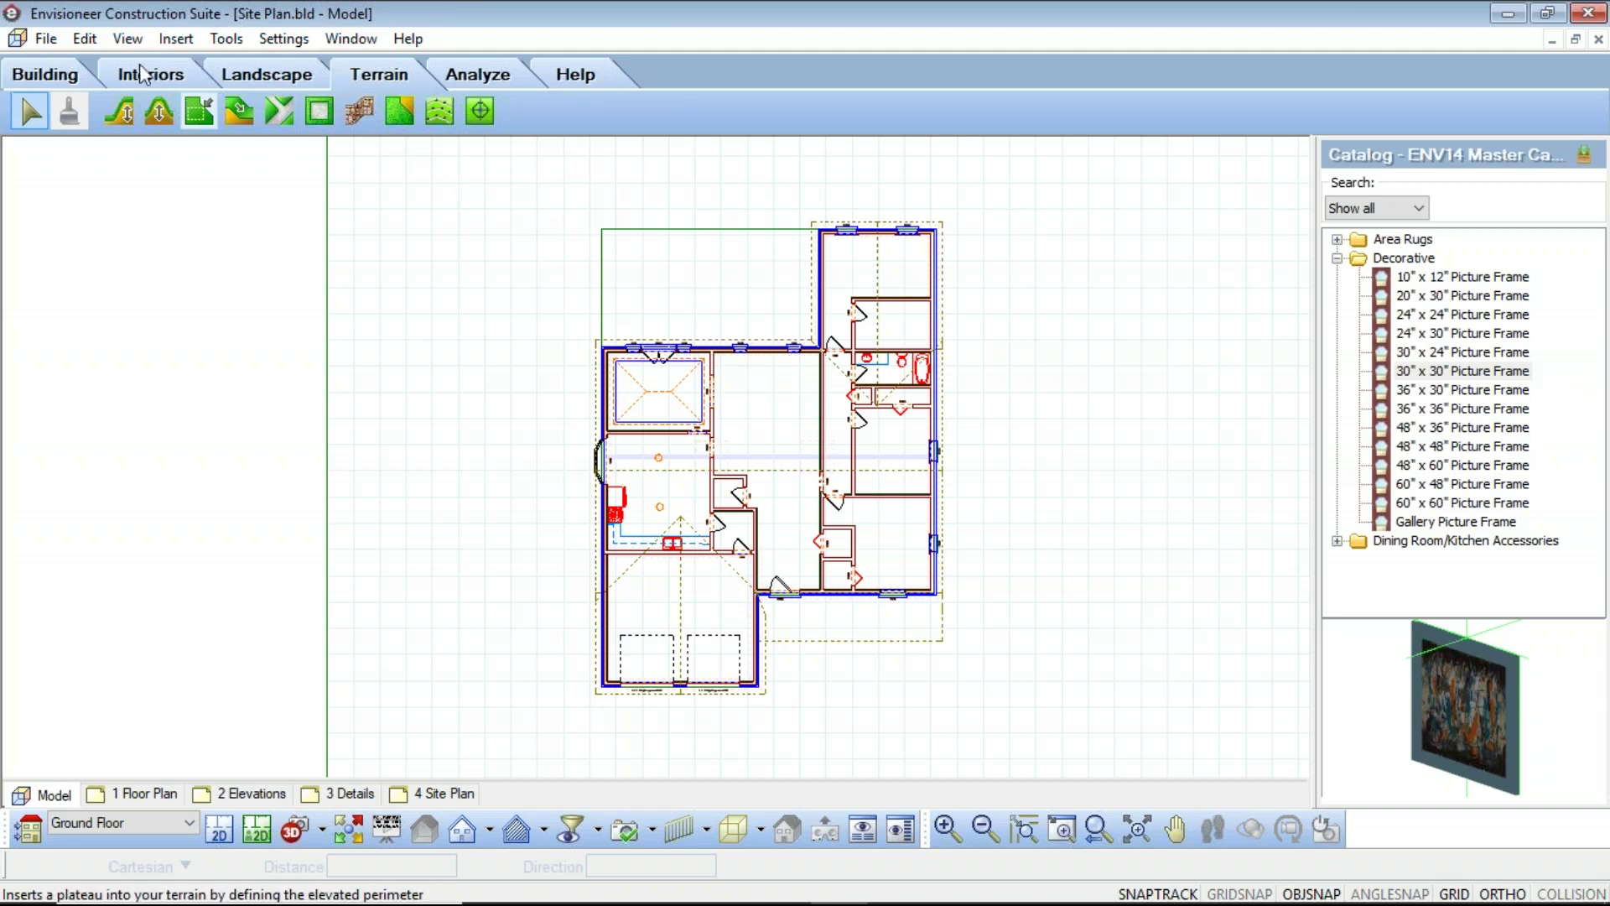
click(176, 39)
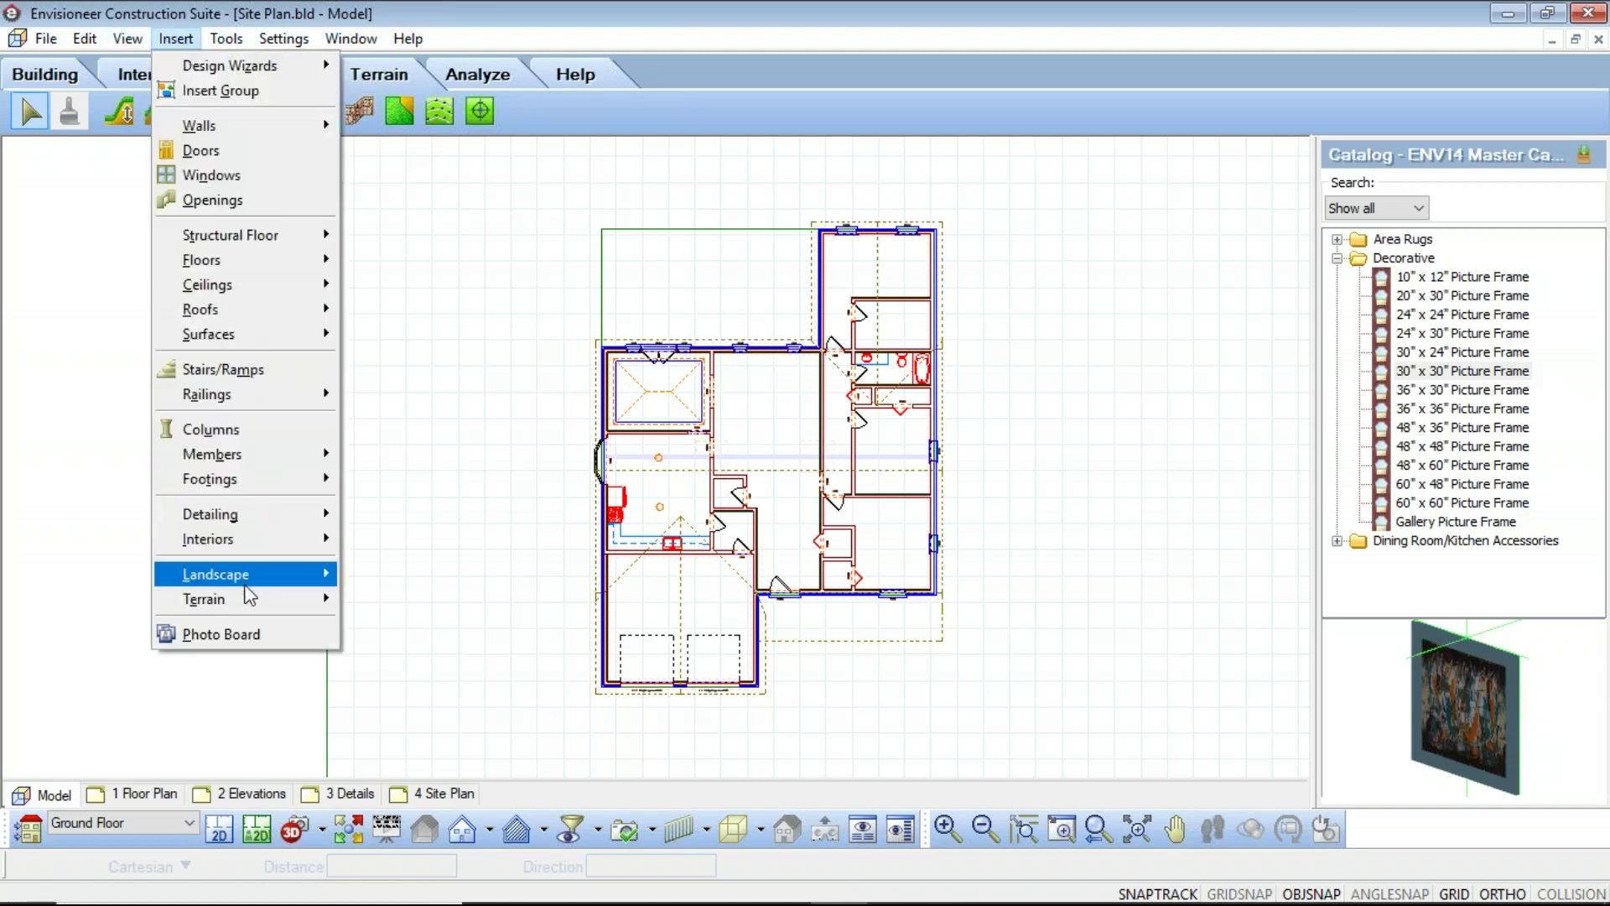
mouse_move(244, 596)
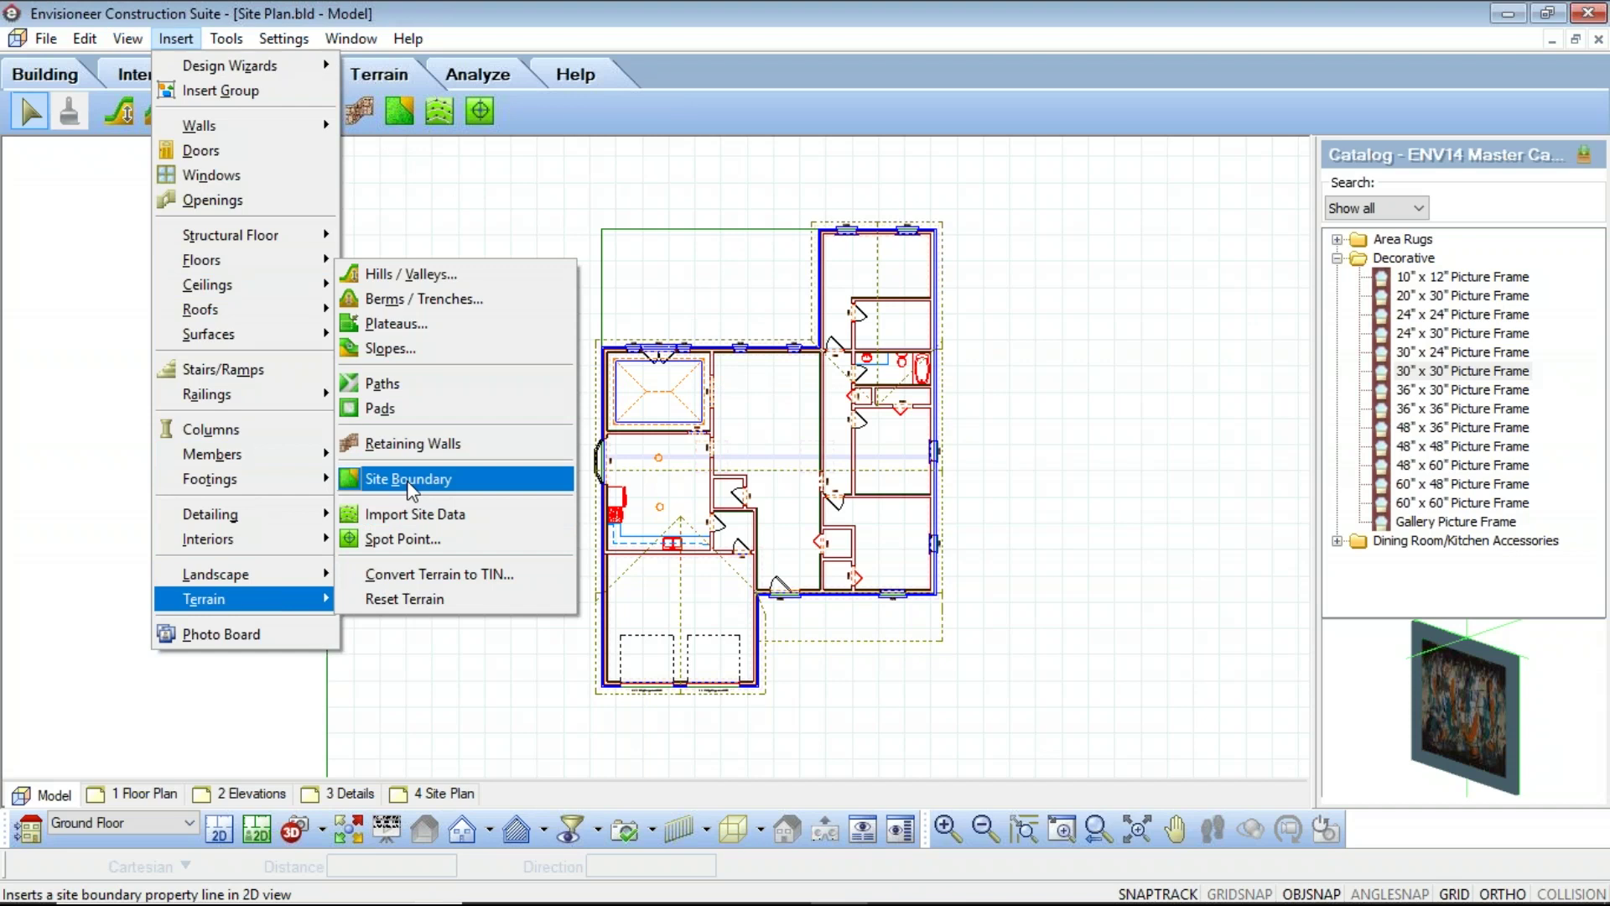
click(75, 80)
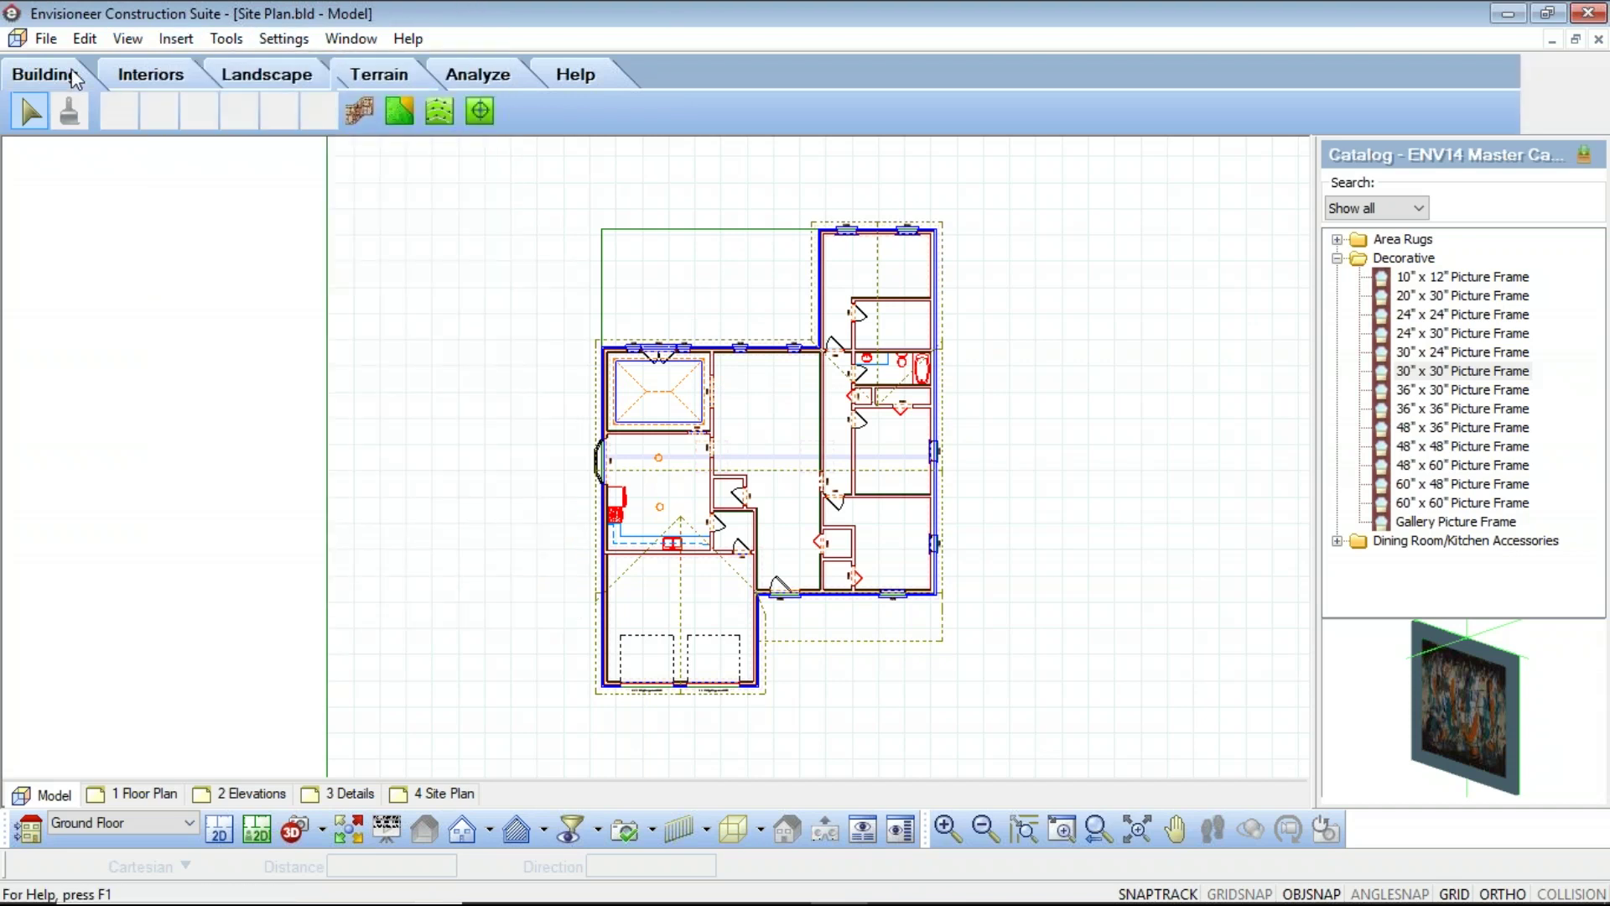
Start a site boundary southwest of the house at base height 0" and draw its west edge 150' north
click(398, 76)
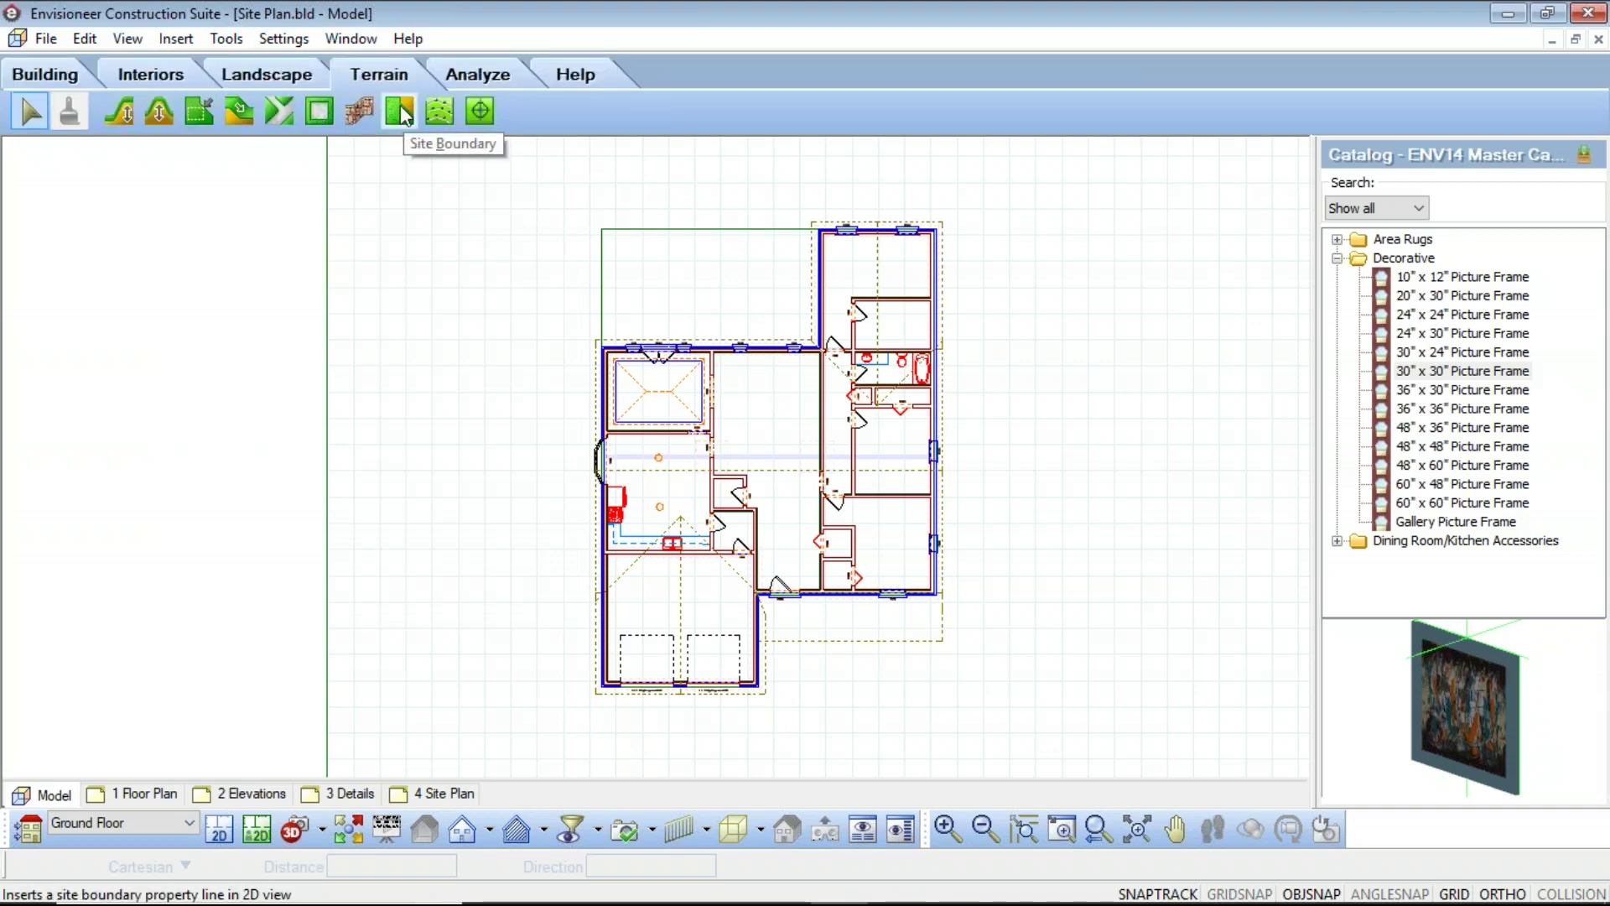
click(401, 109)
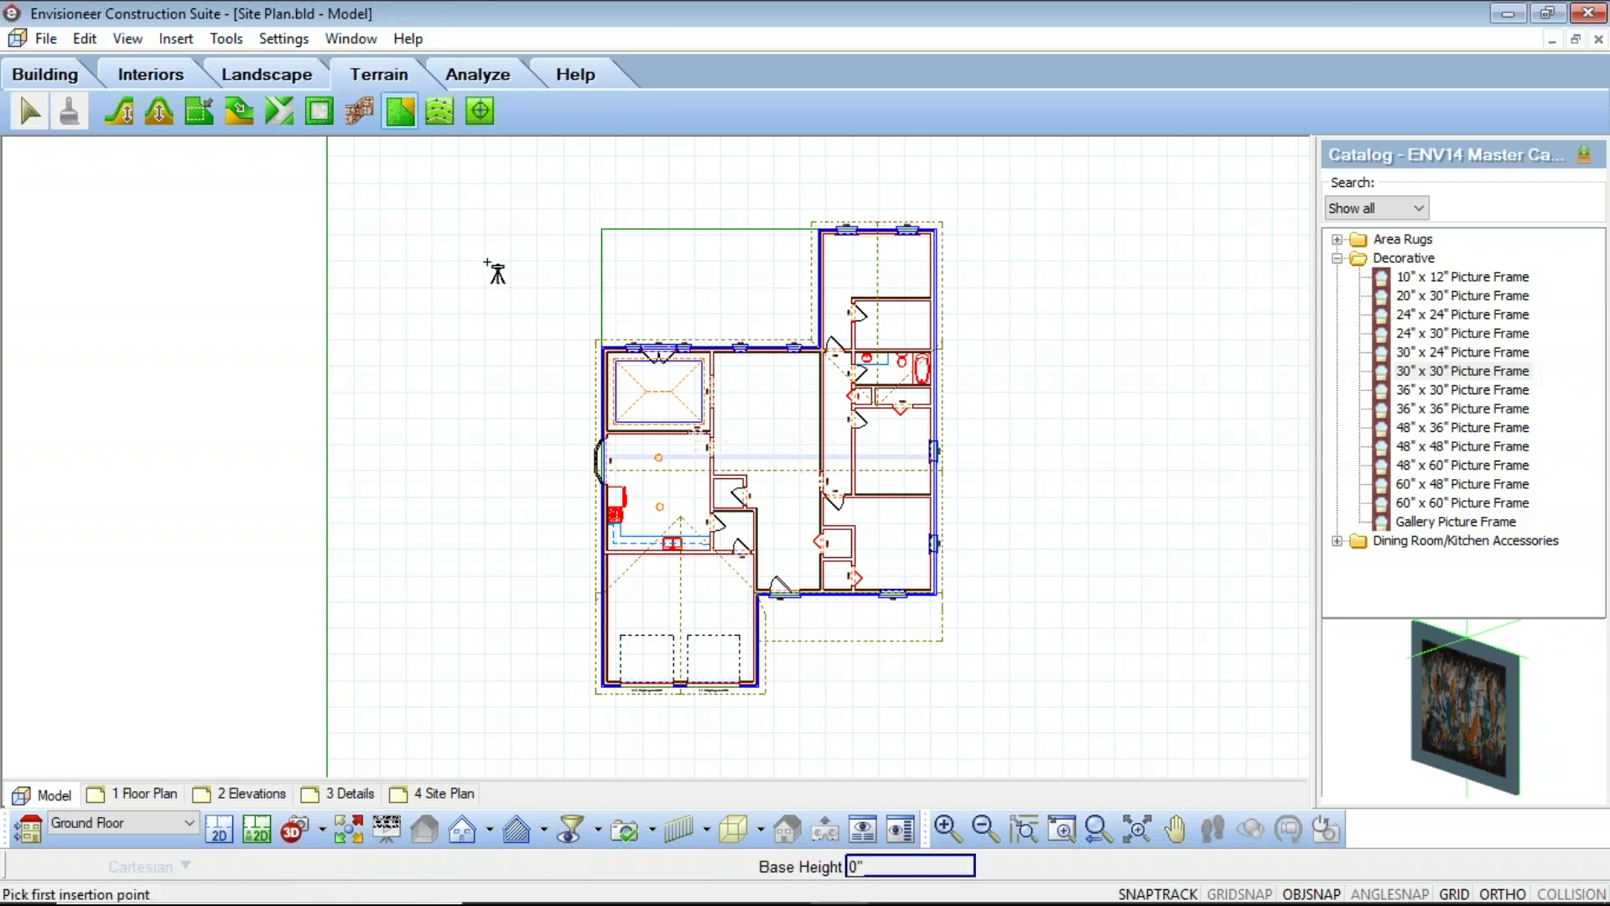
scroll(514, 361, down, 3)
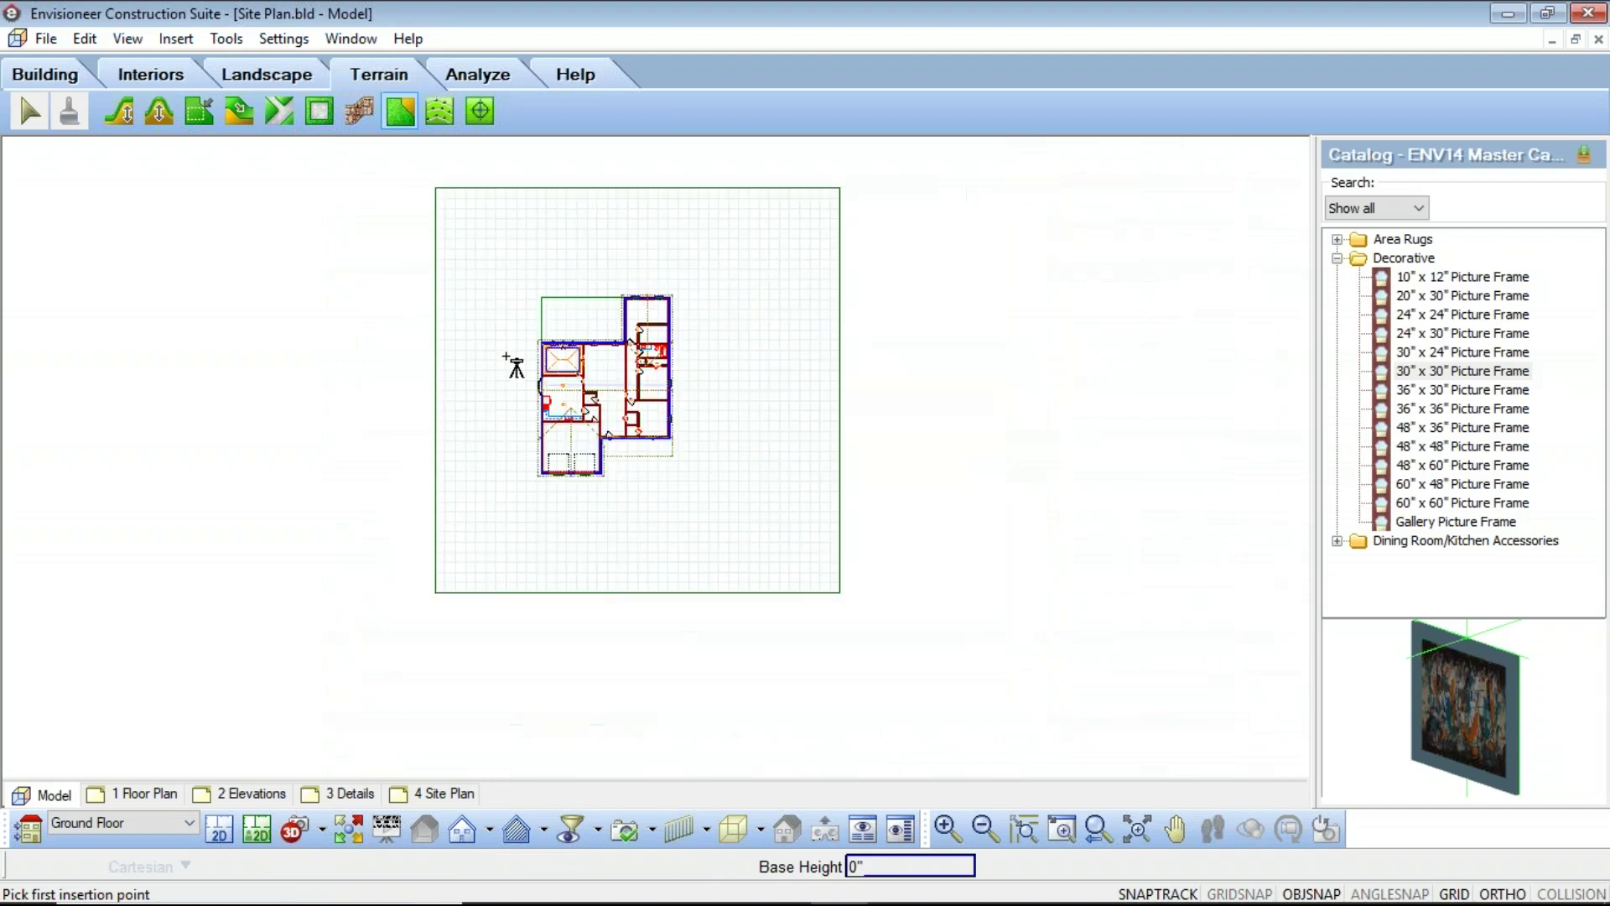
scroll(600, 252, down, 2)
scroll(610, 206, up, 4)
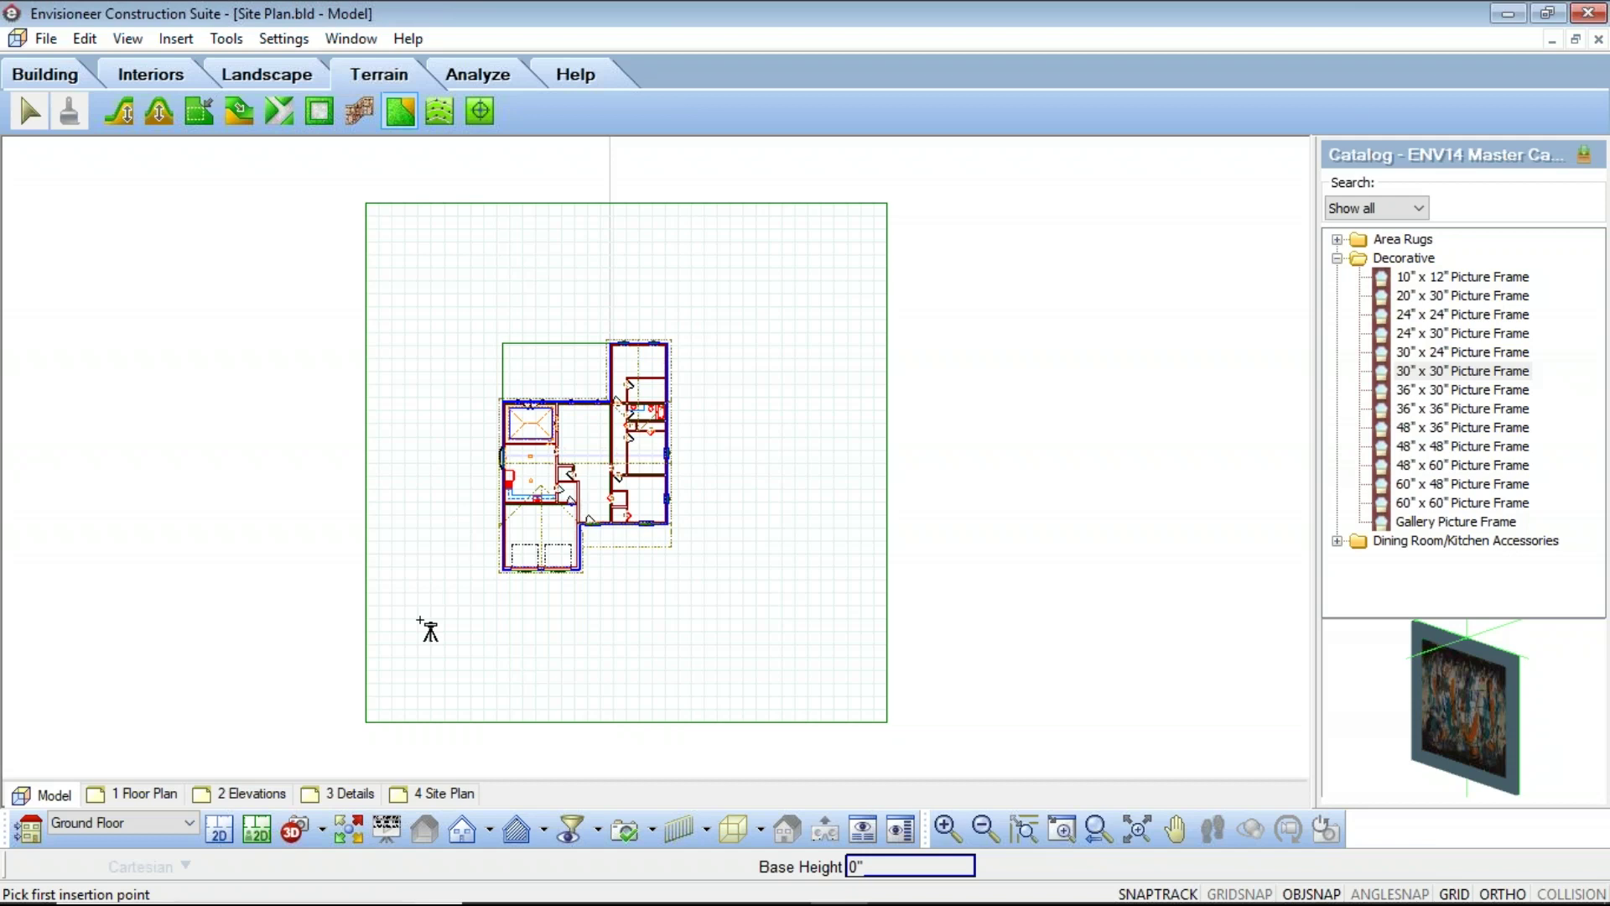
click(417, 691)
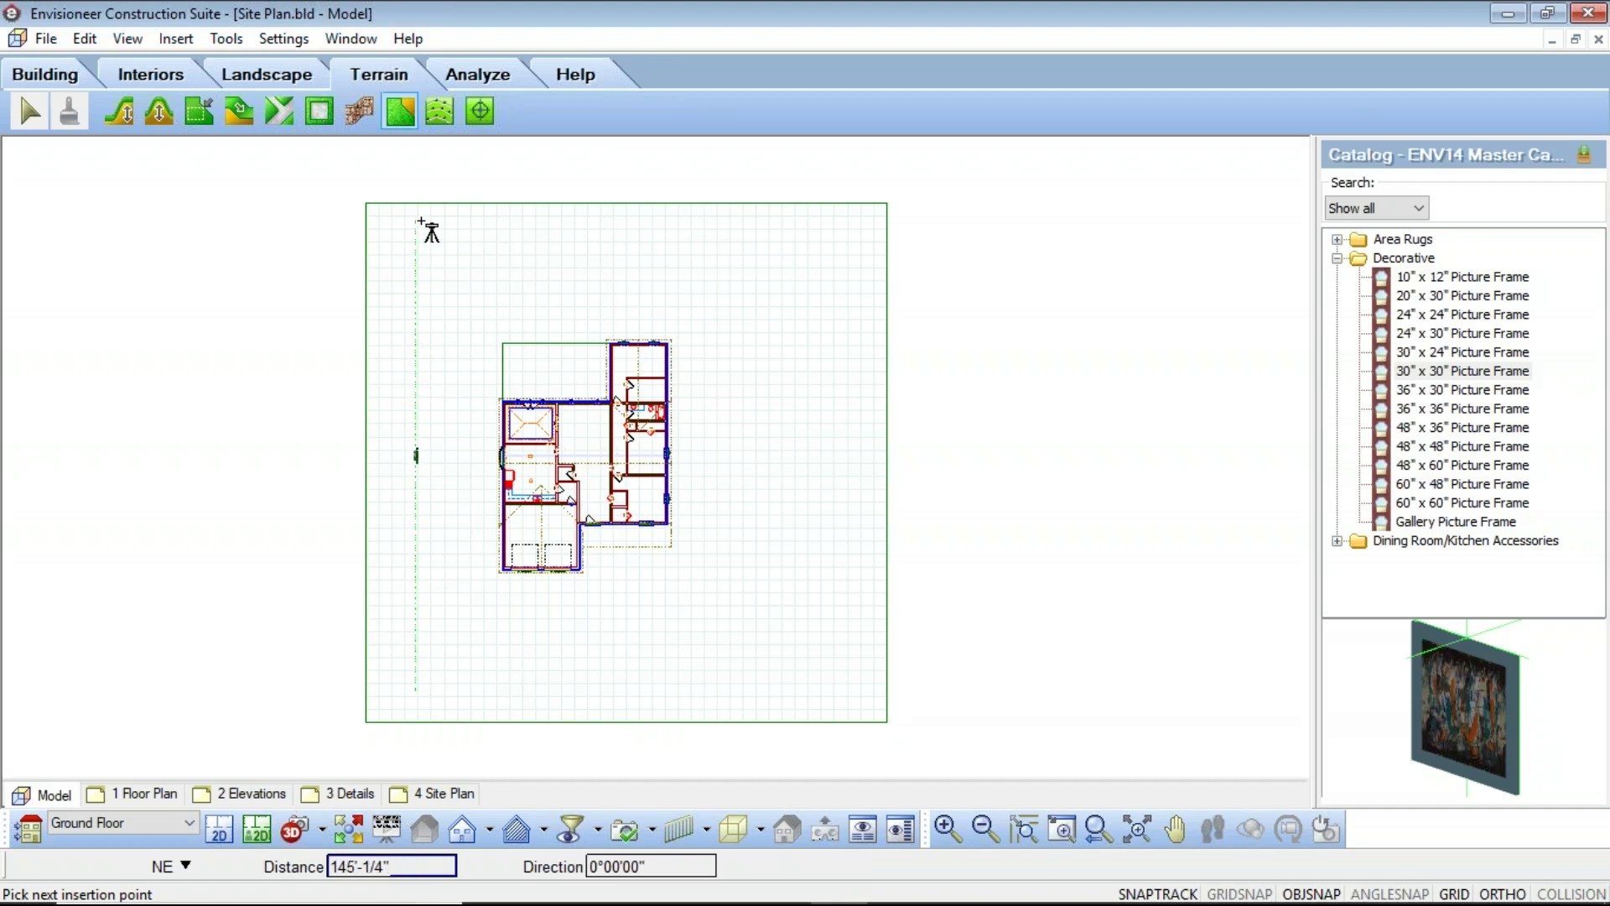
text(150)
text(')
click(453, 210)
Draw the north edge 100' east and the east edge 150' south, and finish the boundary as a closed rectangle
click(717, 204)
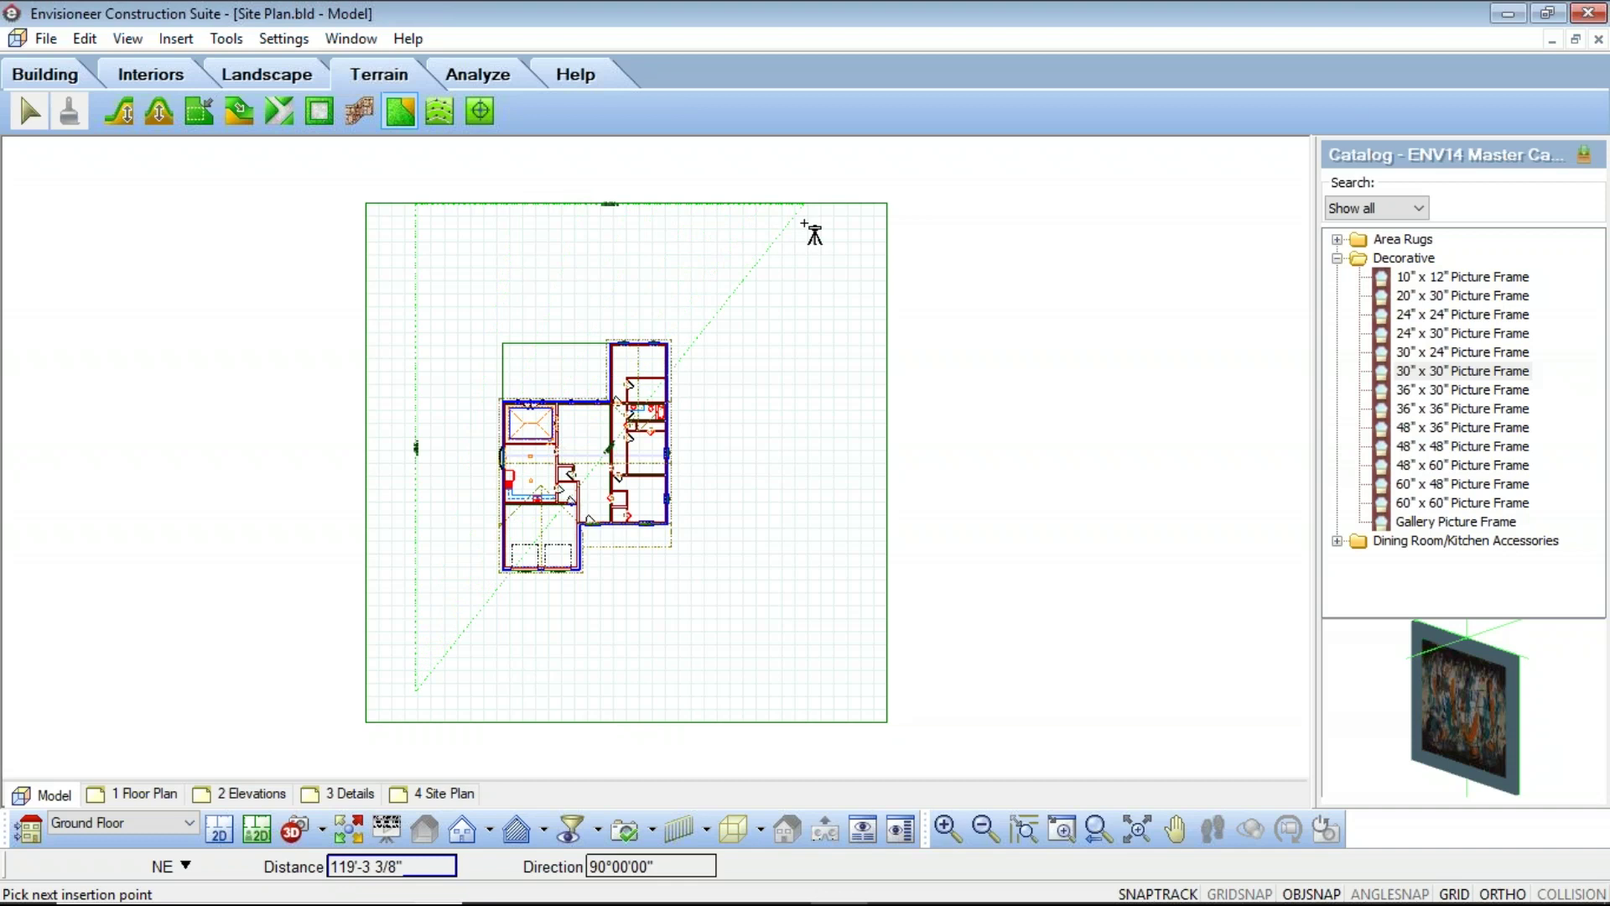
text(100')
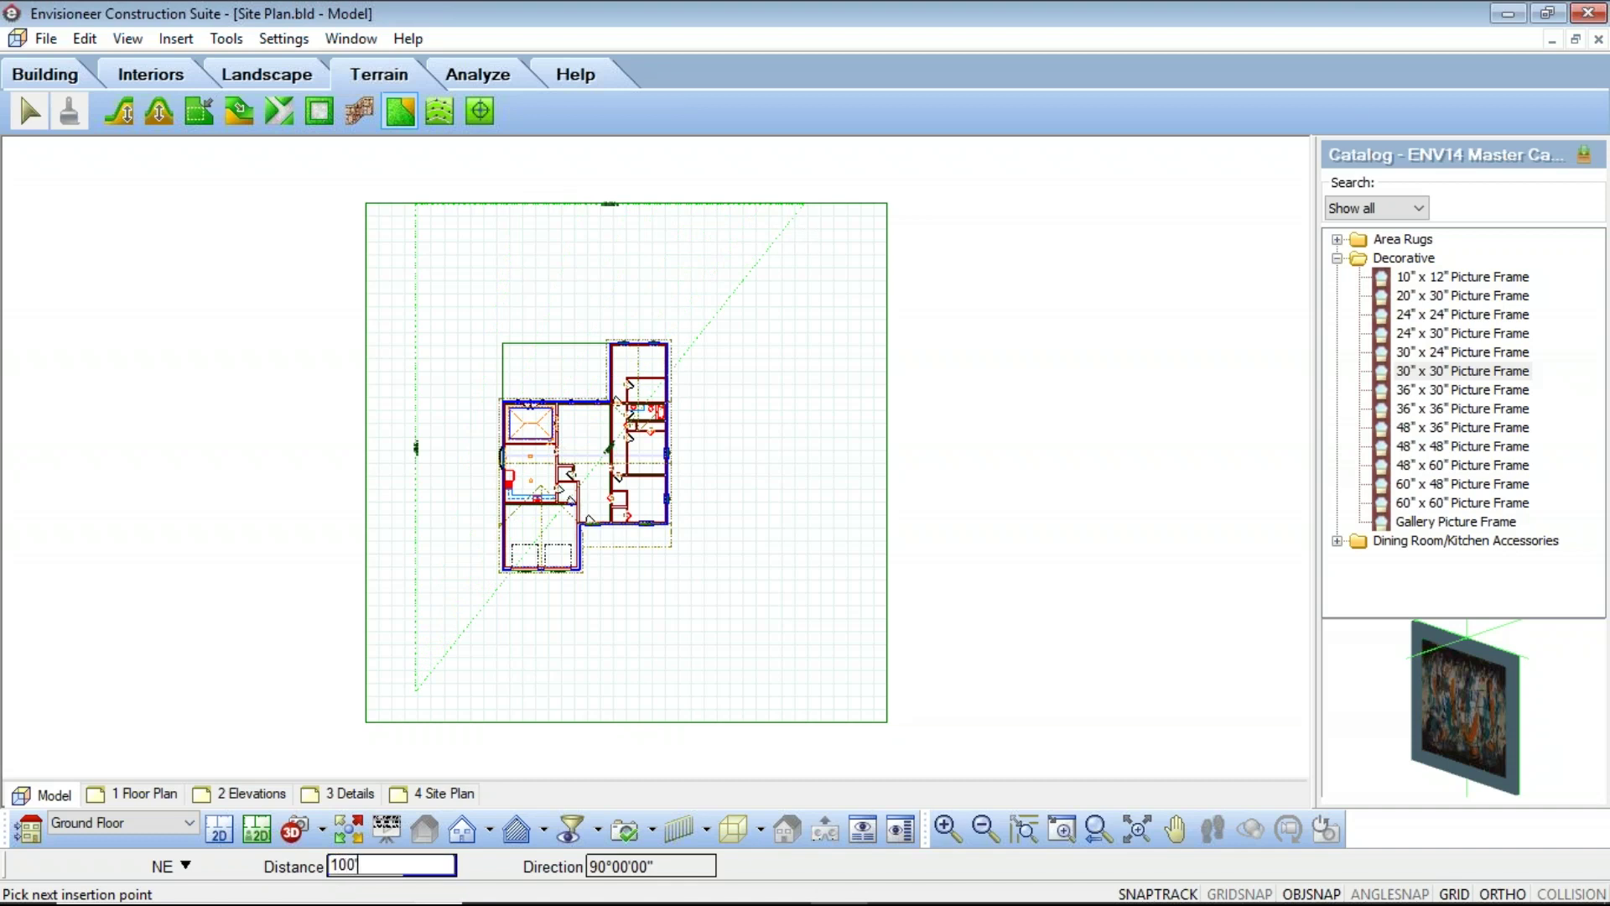
key(Return)
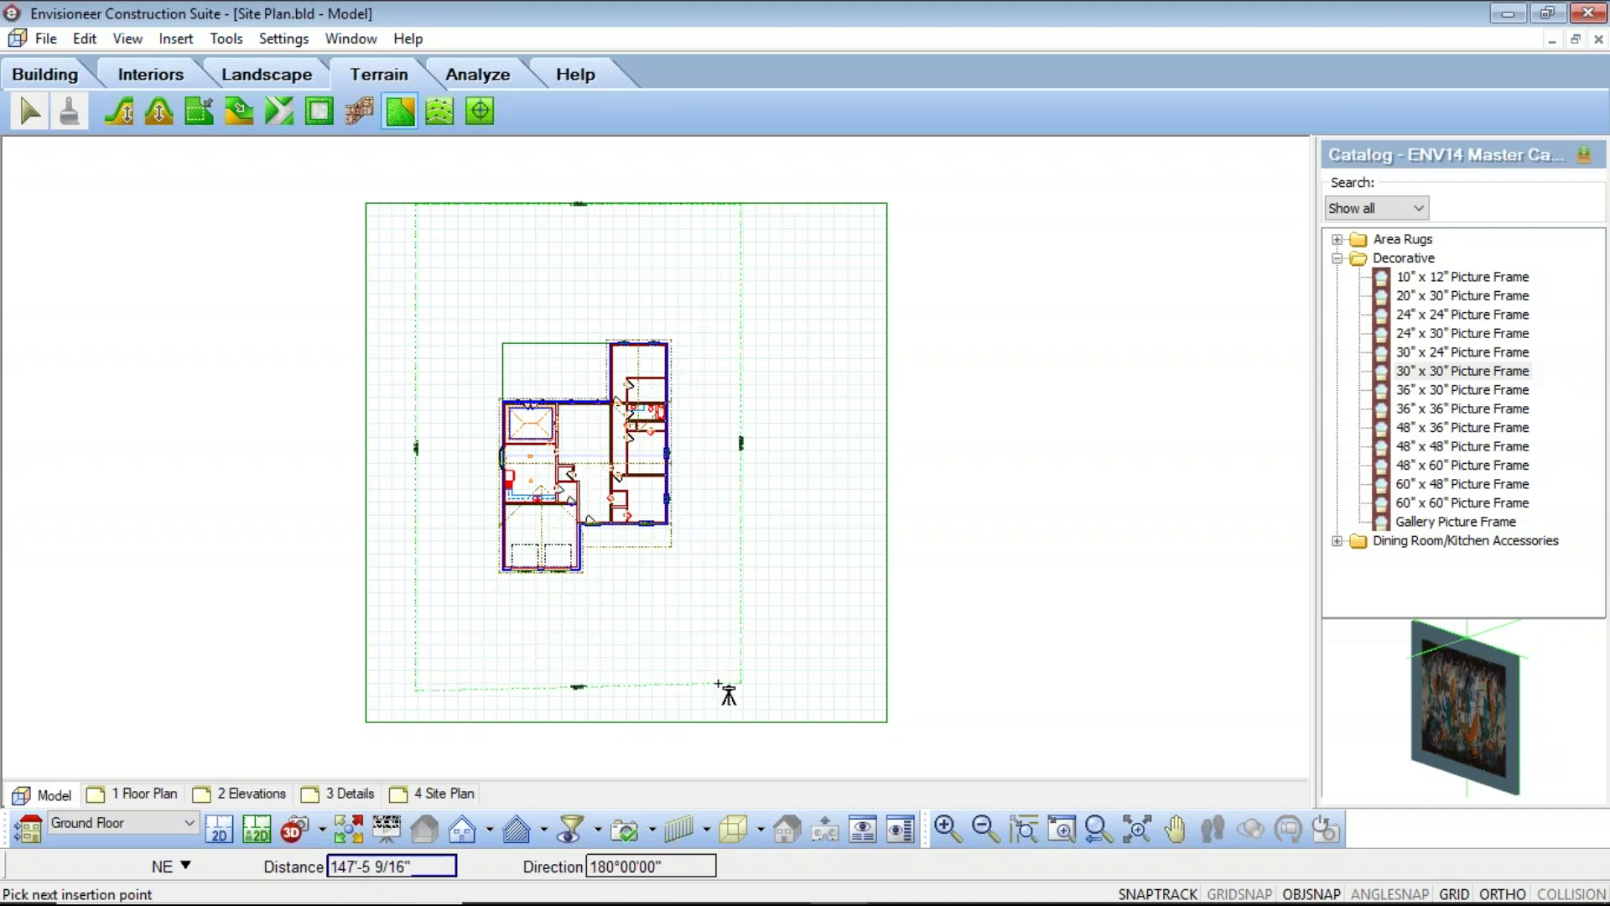
text(150)
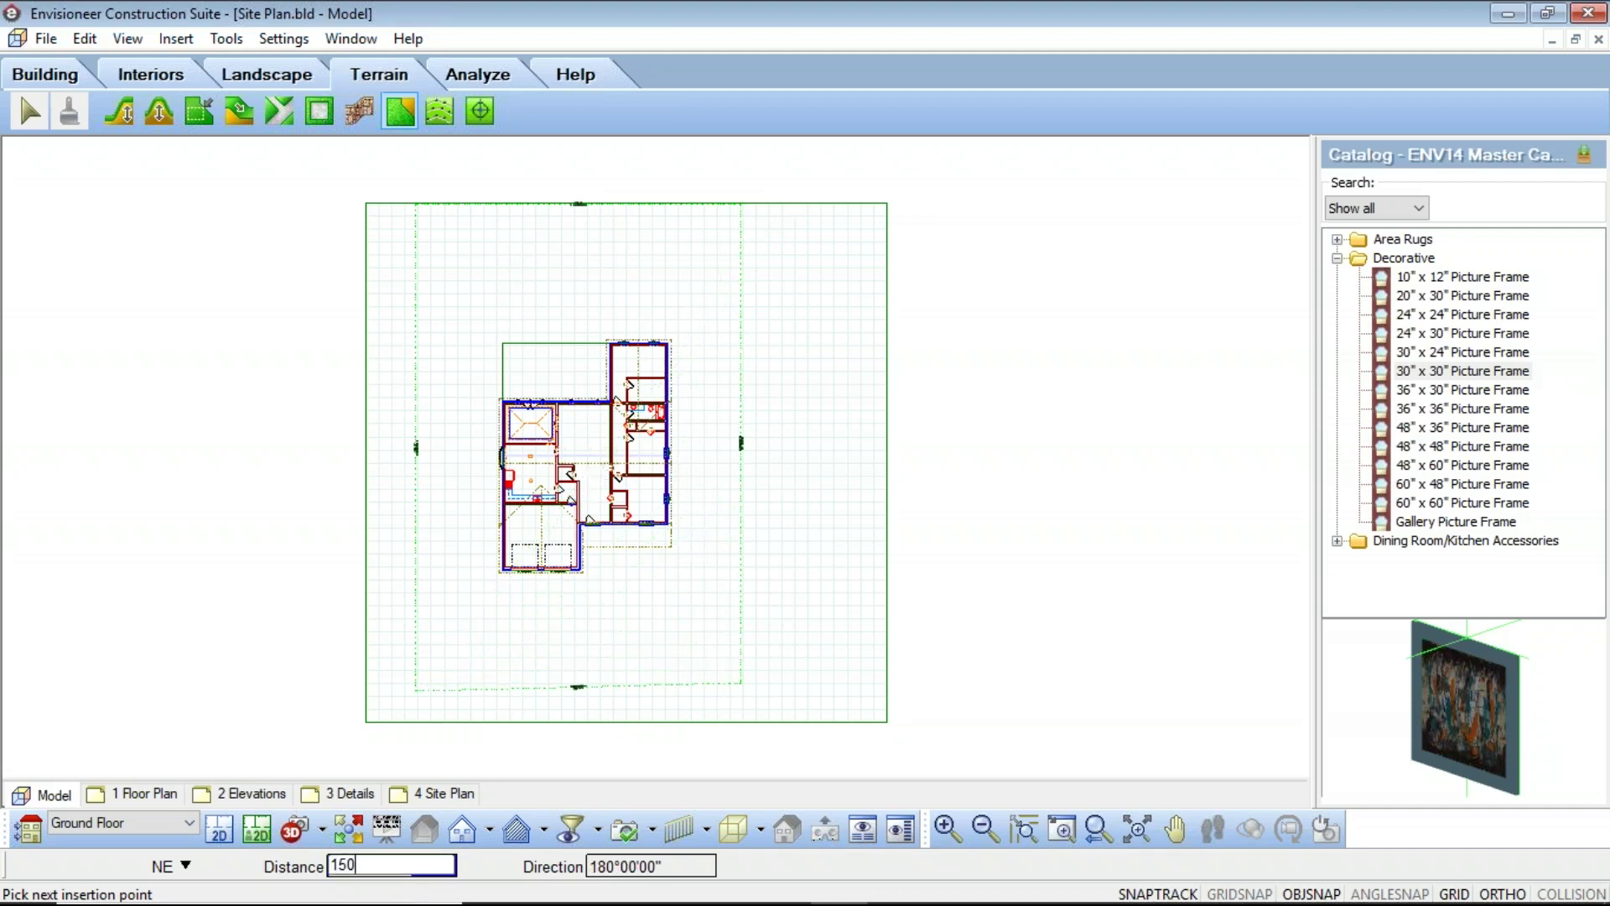
text(')
key(Return)
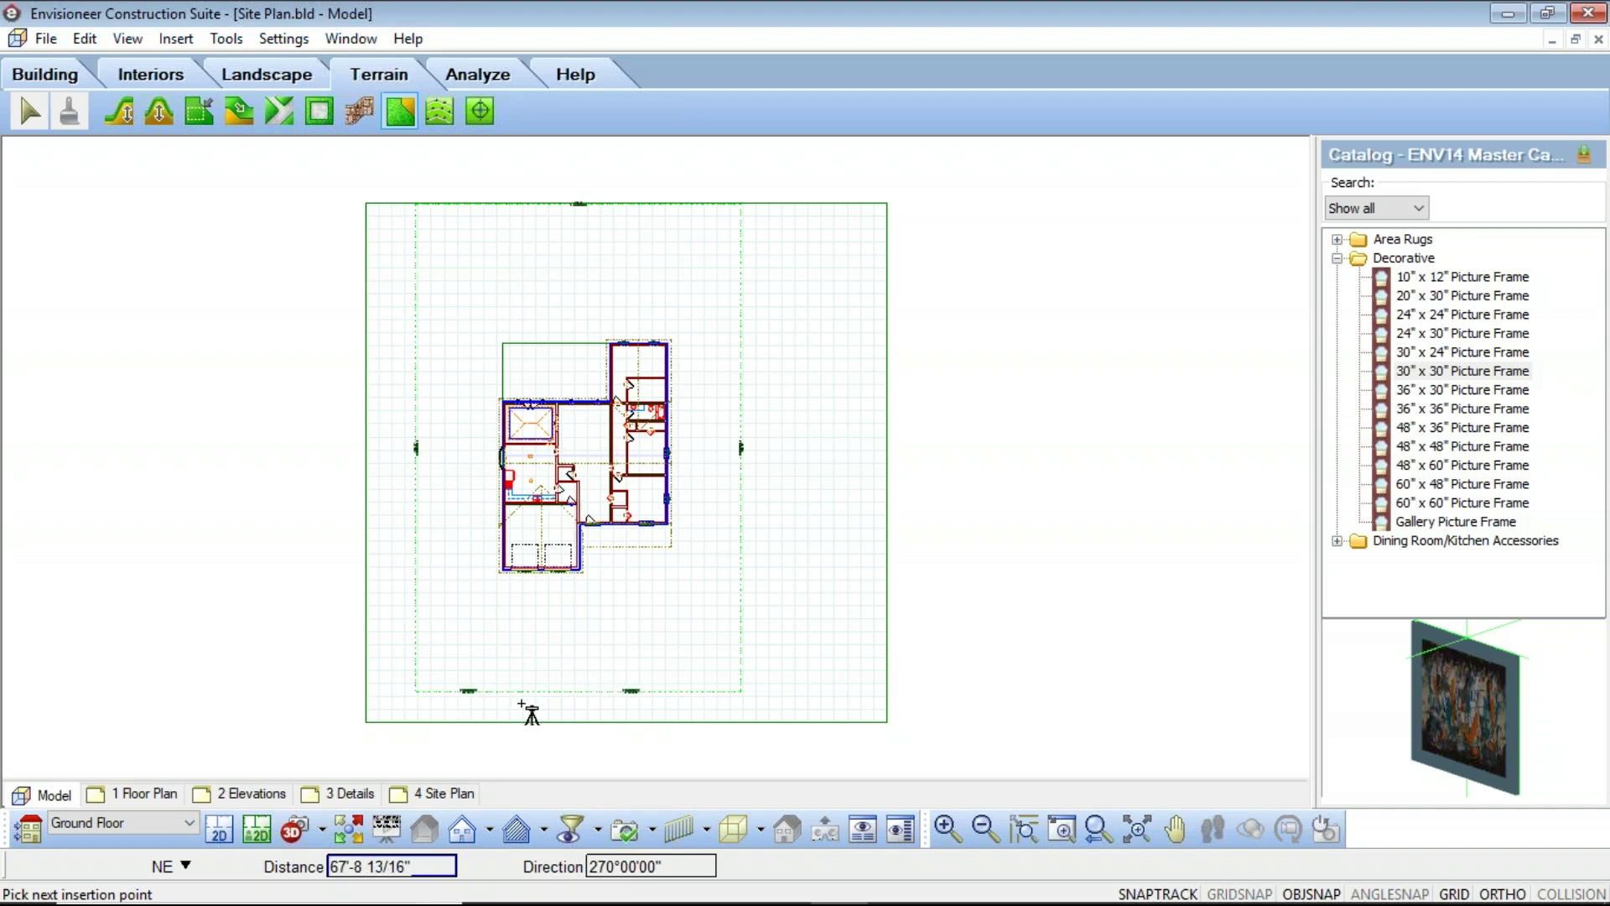
key(F8)
right_click(593, 671)
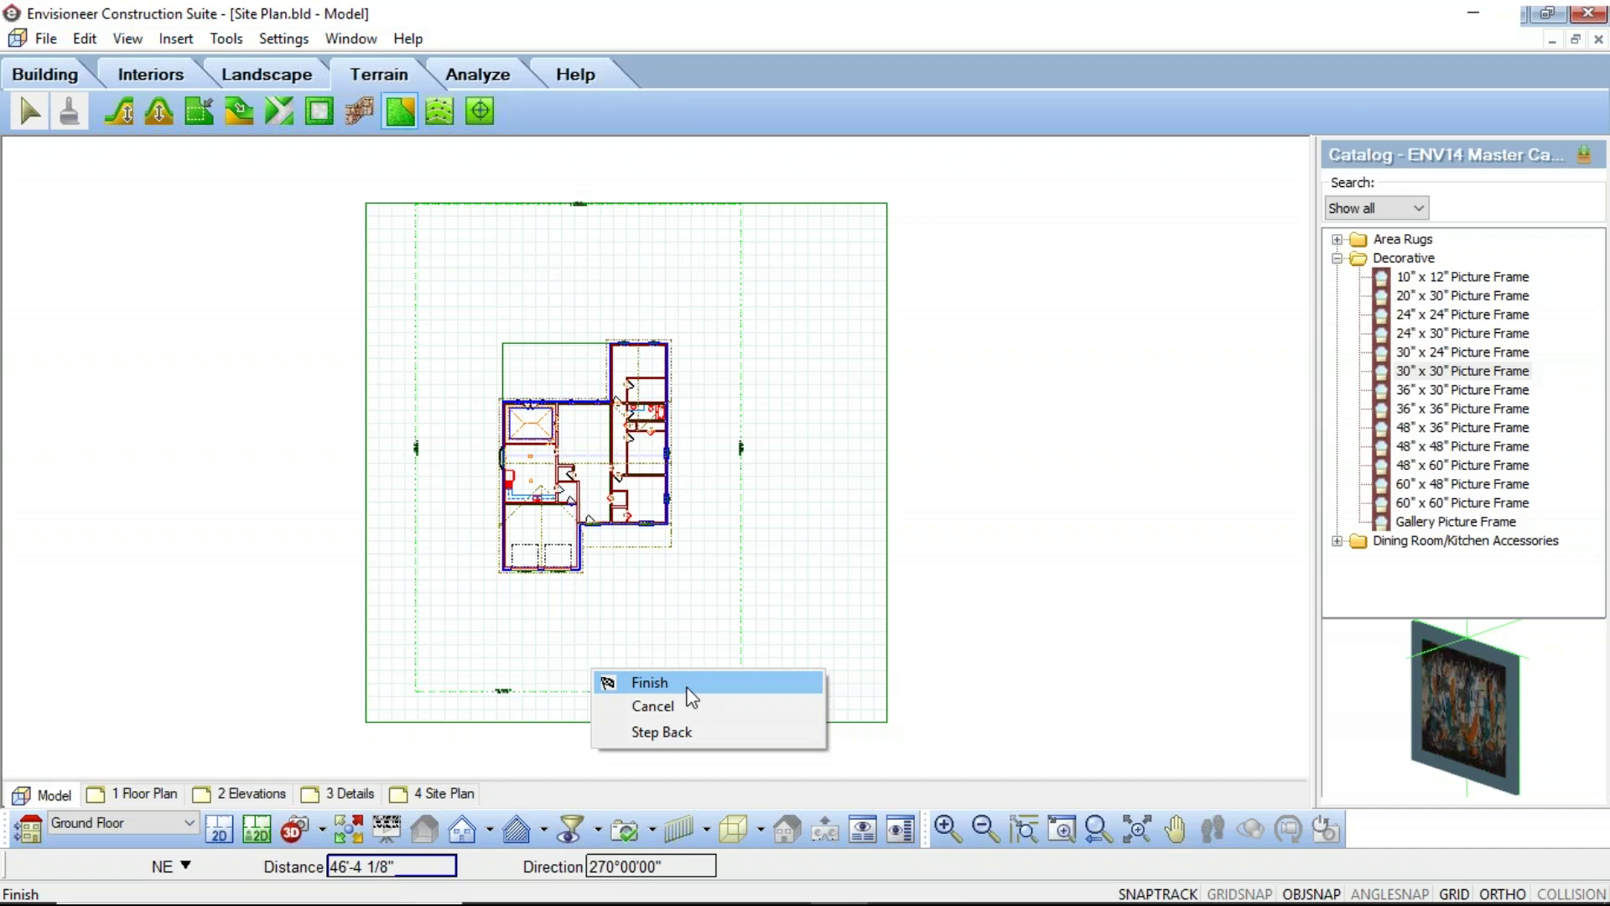
click(687, 686)
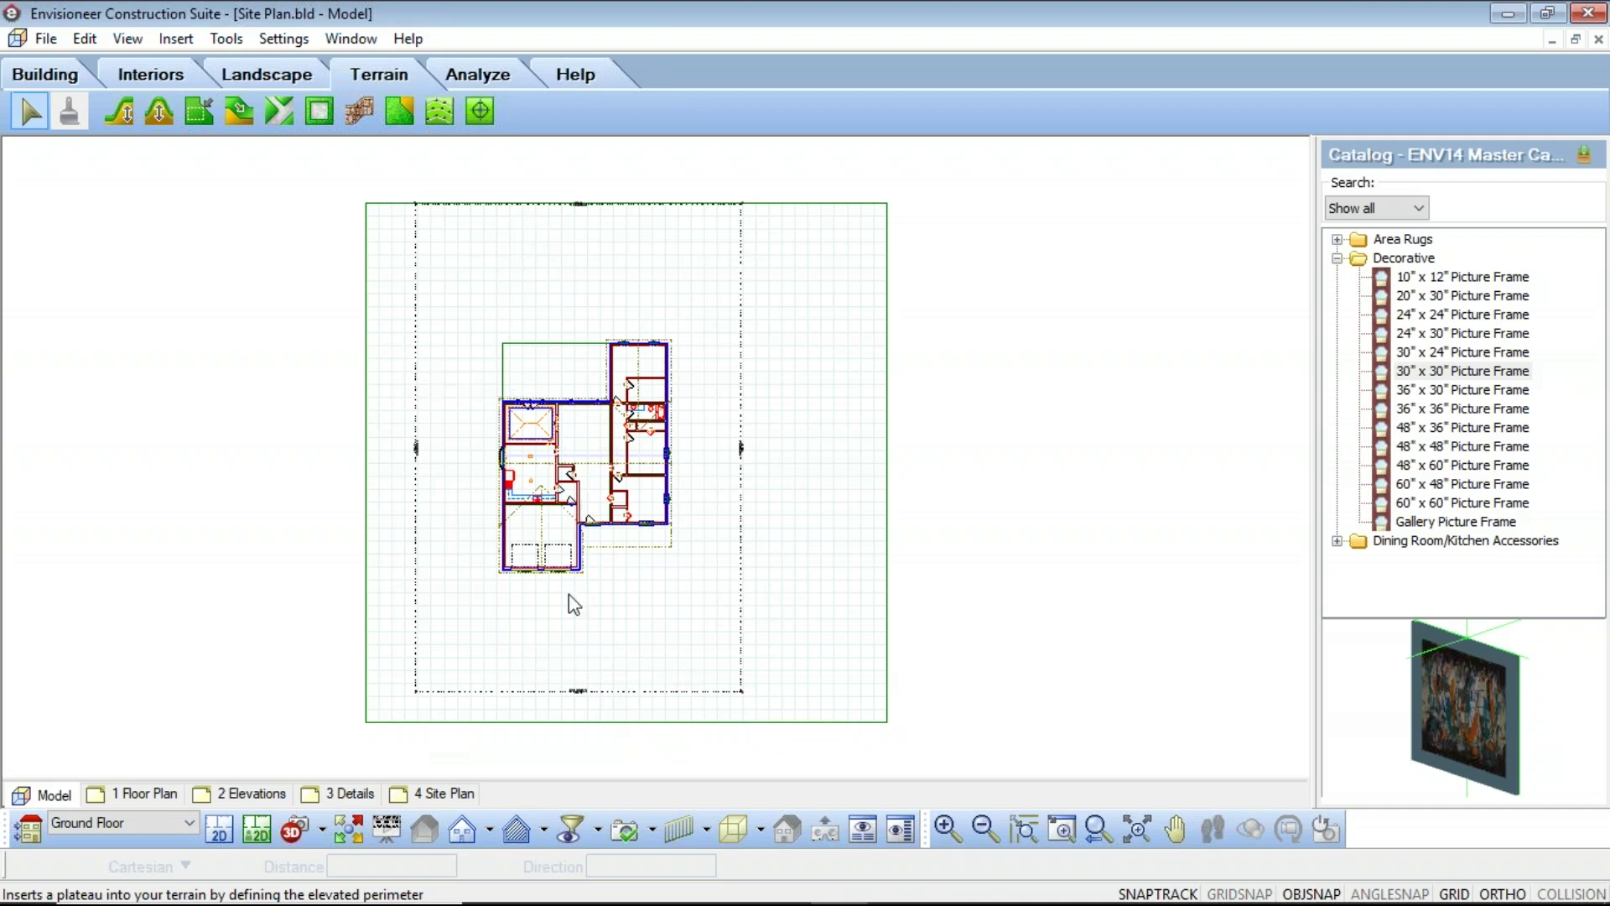
Move the whole site boundary about 3'-3" south
click(742, 656)
right_click(694, 573)
click(738, 681)
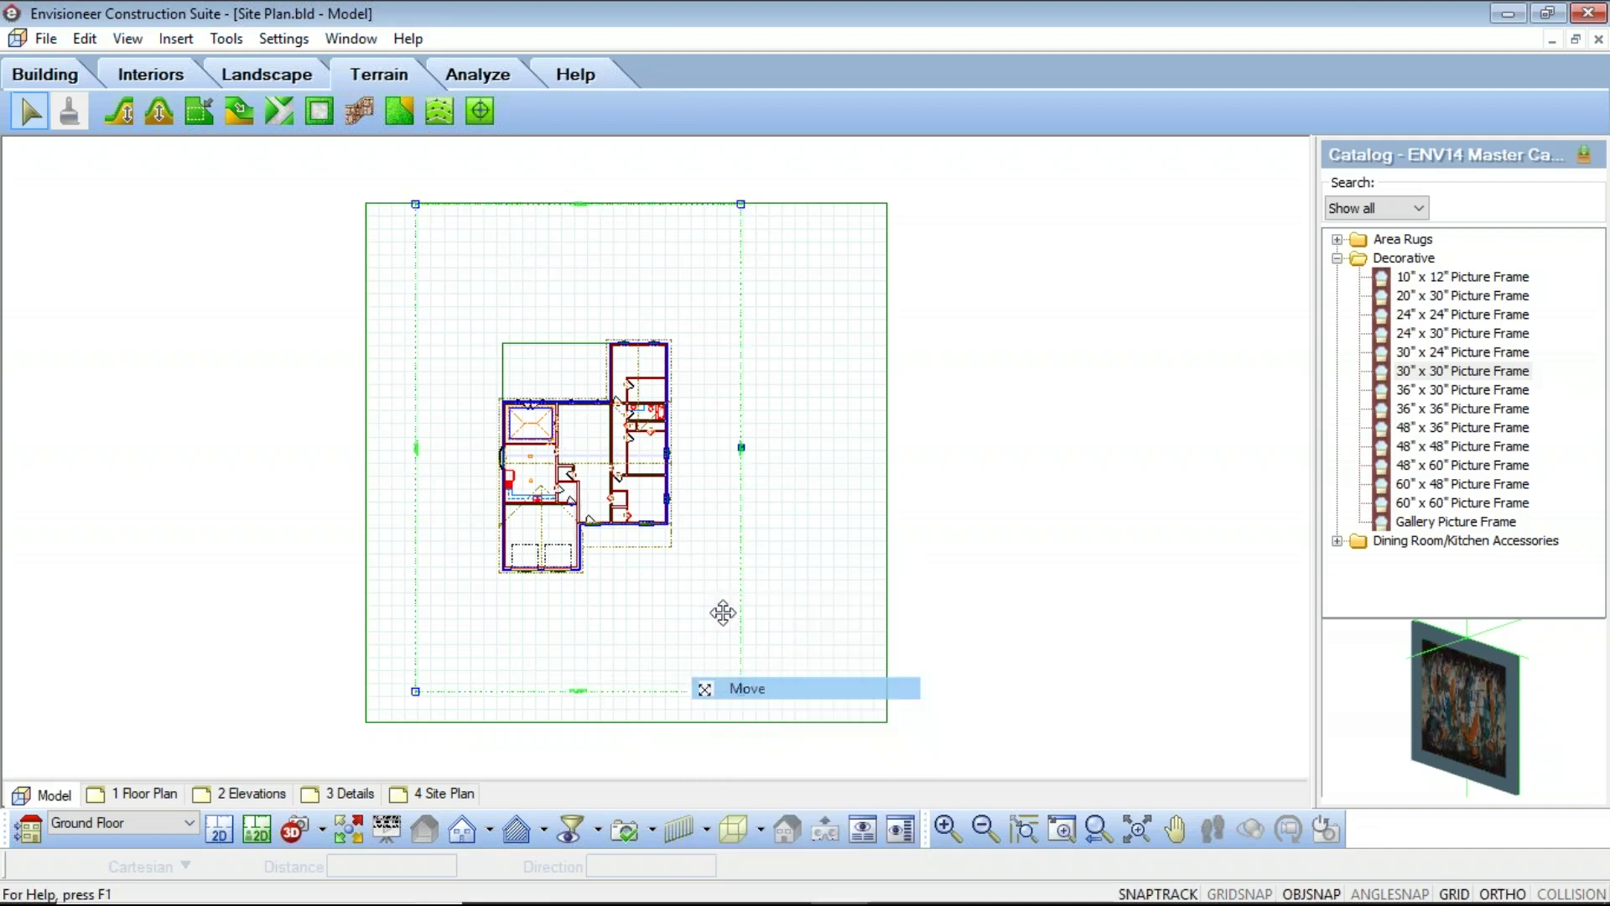
click(614, 303)
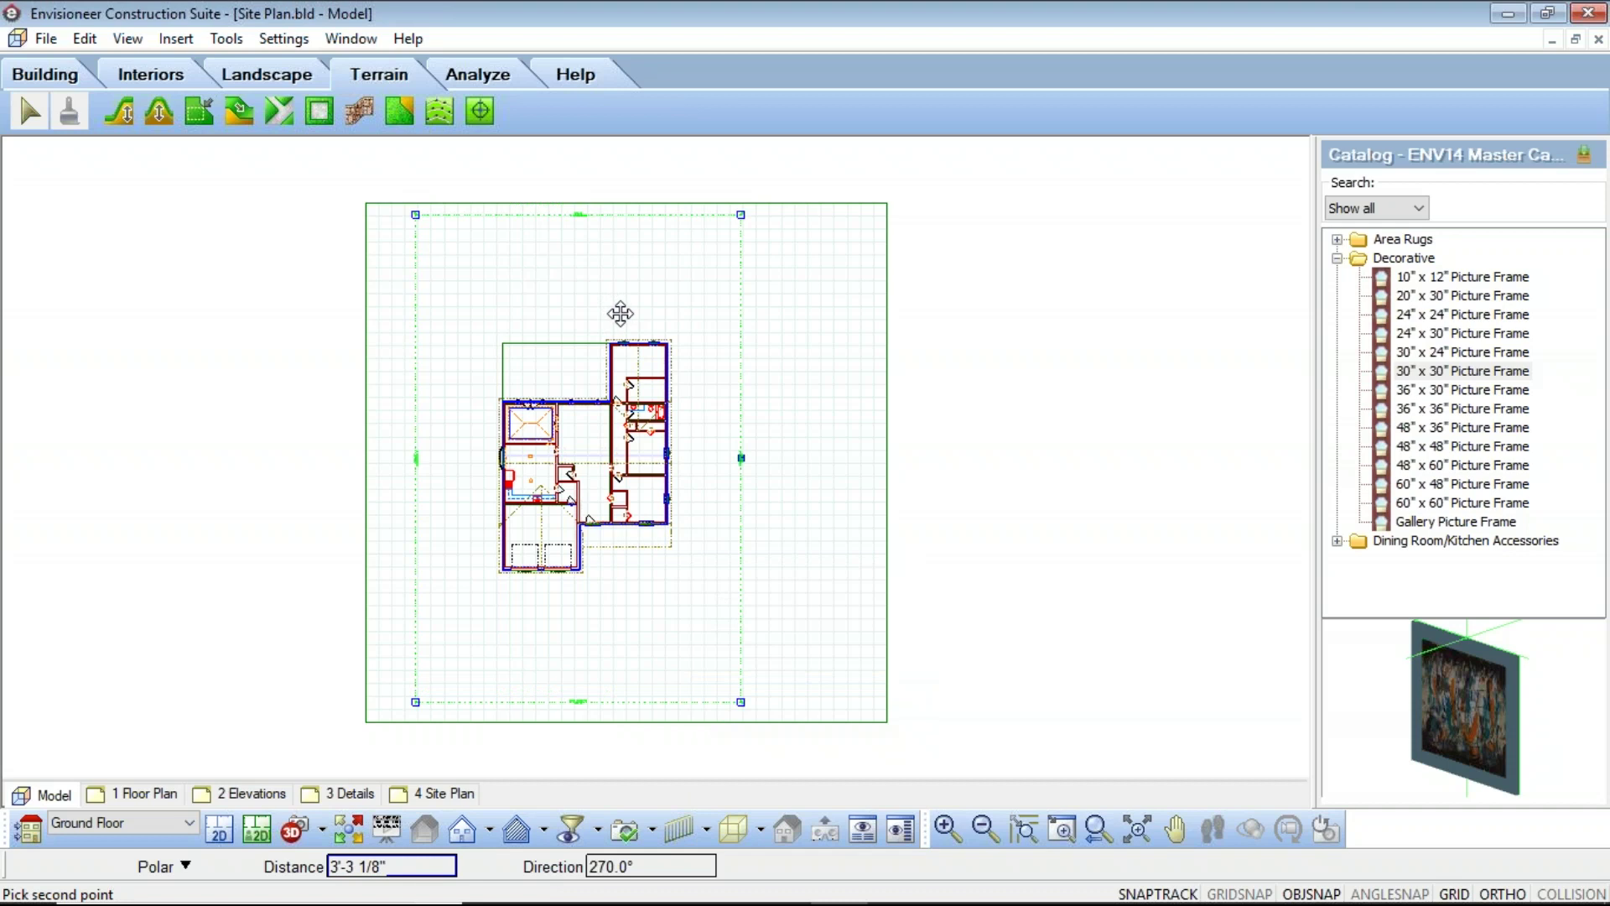
click(620, 316)
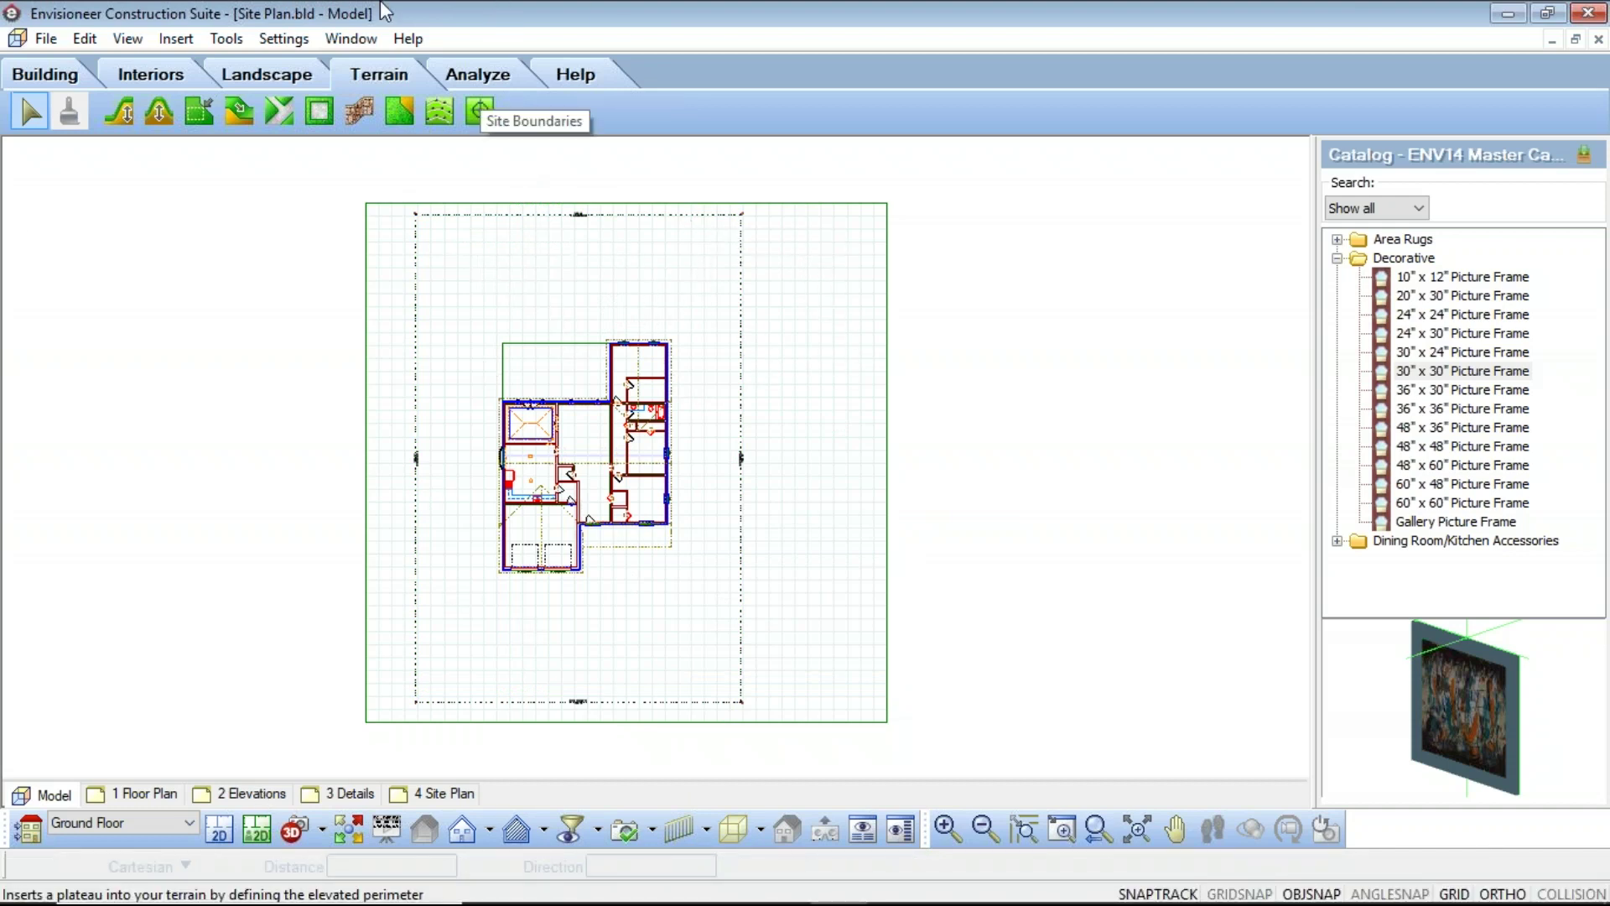
Set the terrain mesh length to 200' in the document settings
click(278, 38)
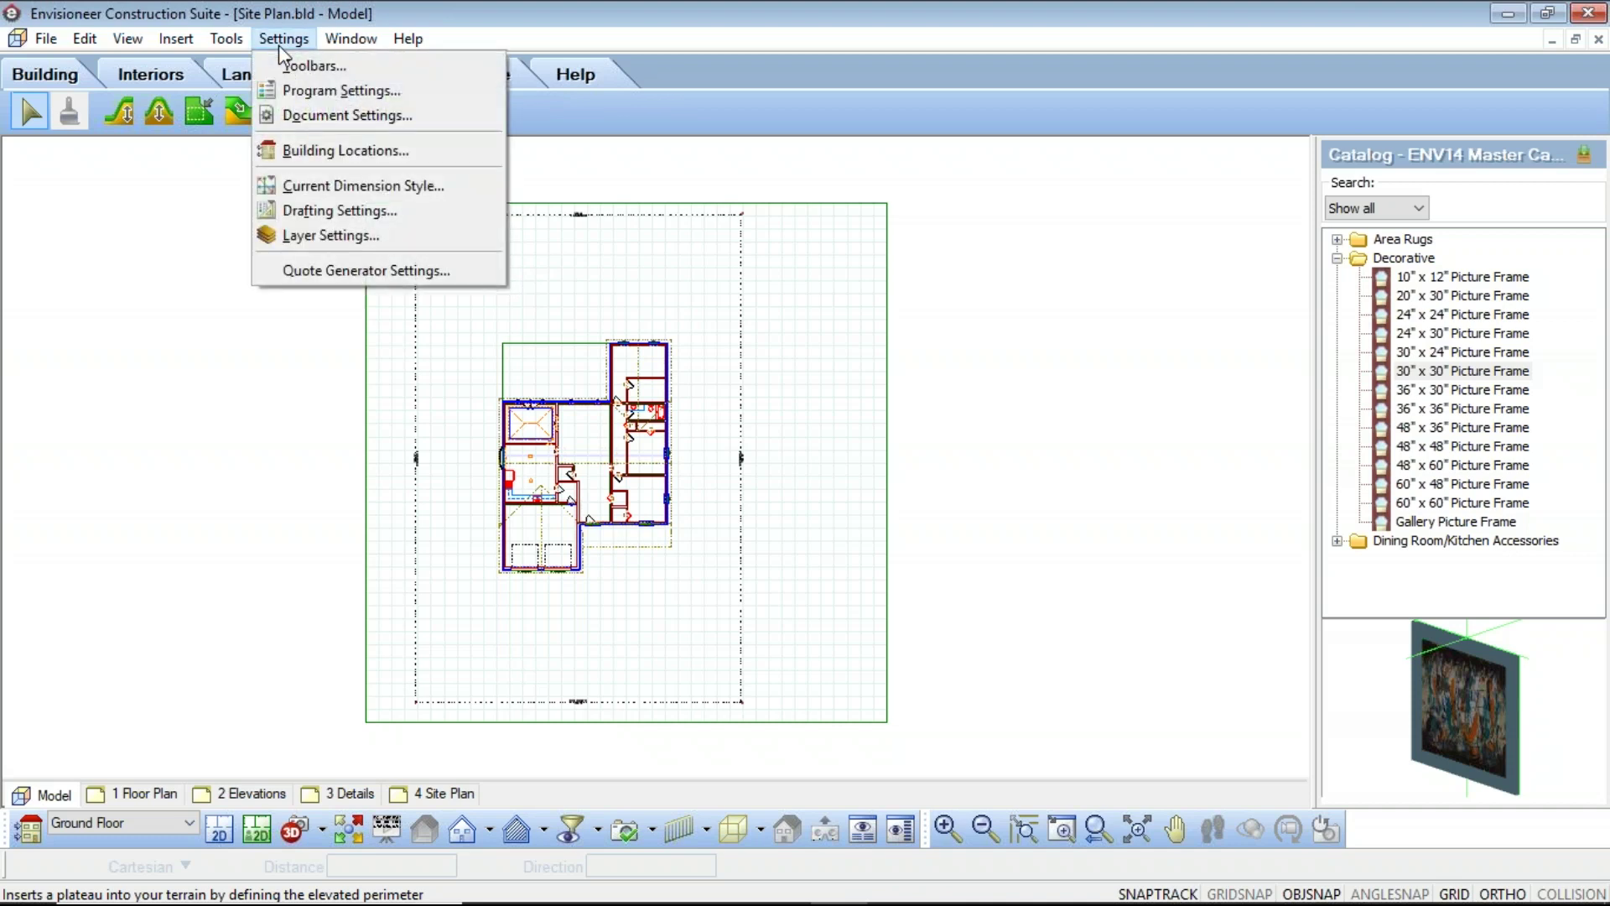
click(316, 117)
click(419, 269)
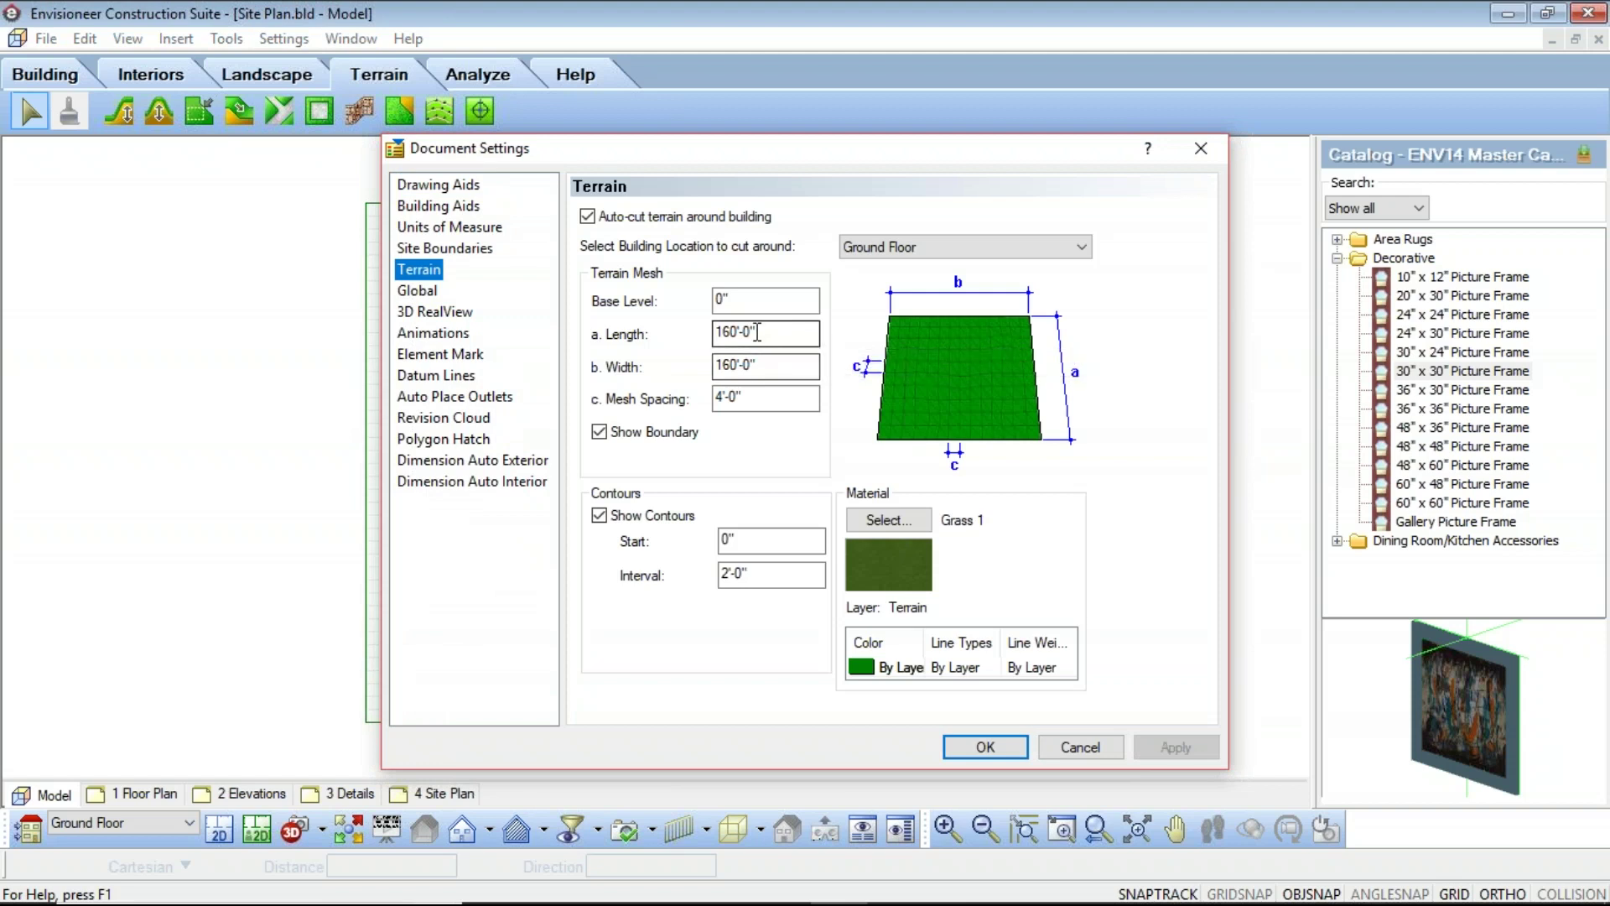
click(777, 339)
text(200')
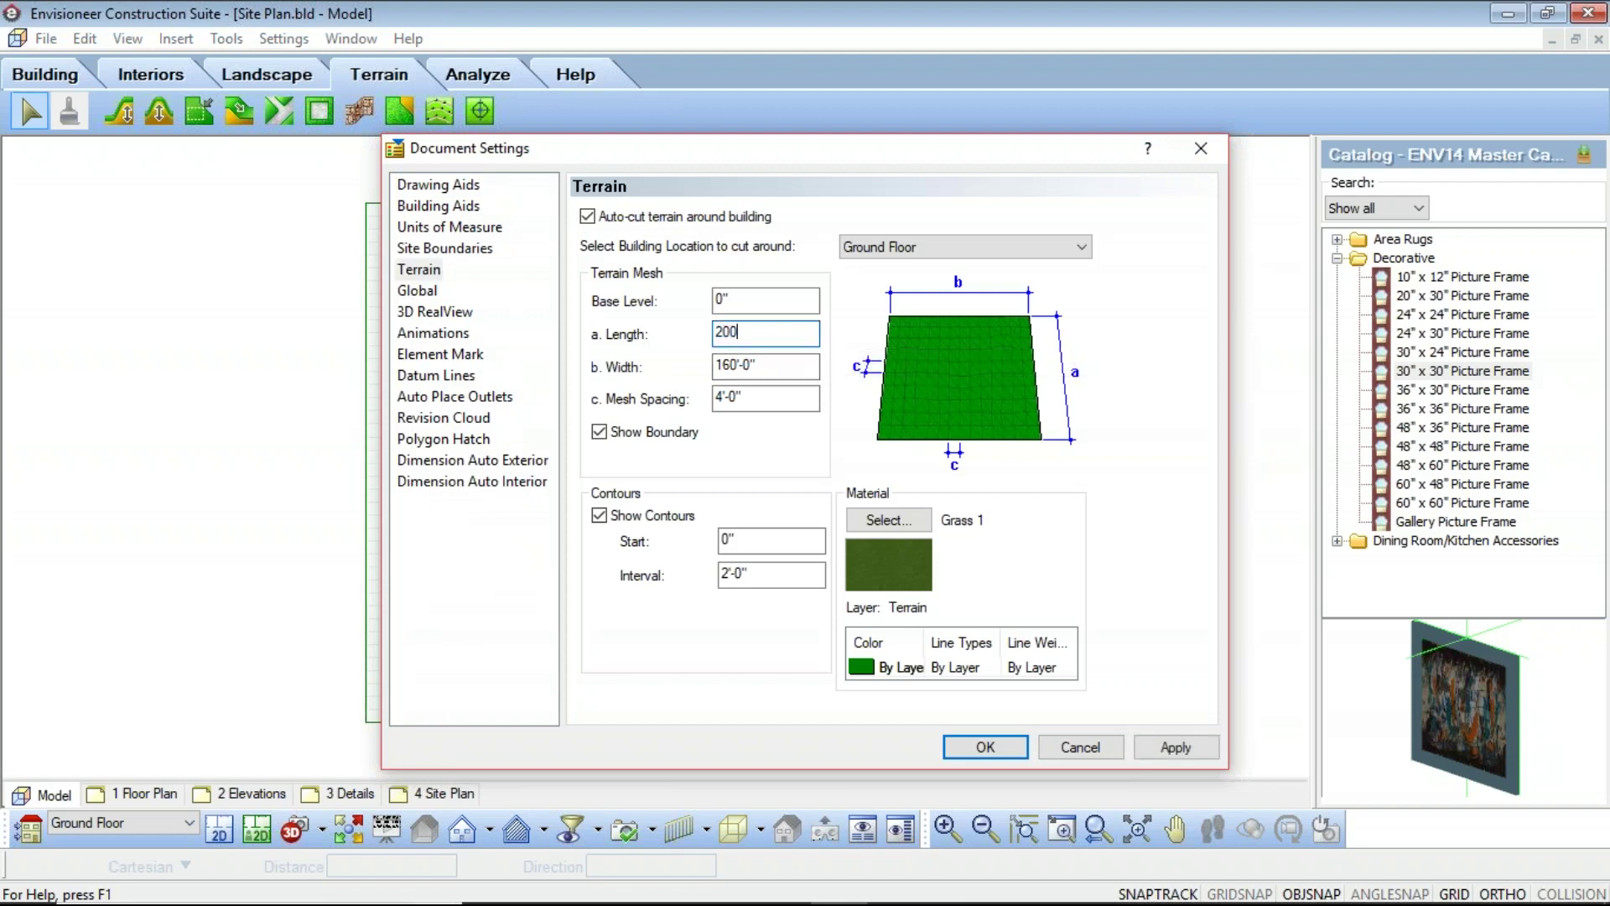
click(985, 746)
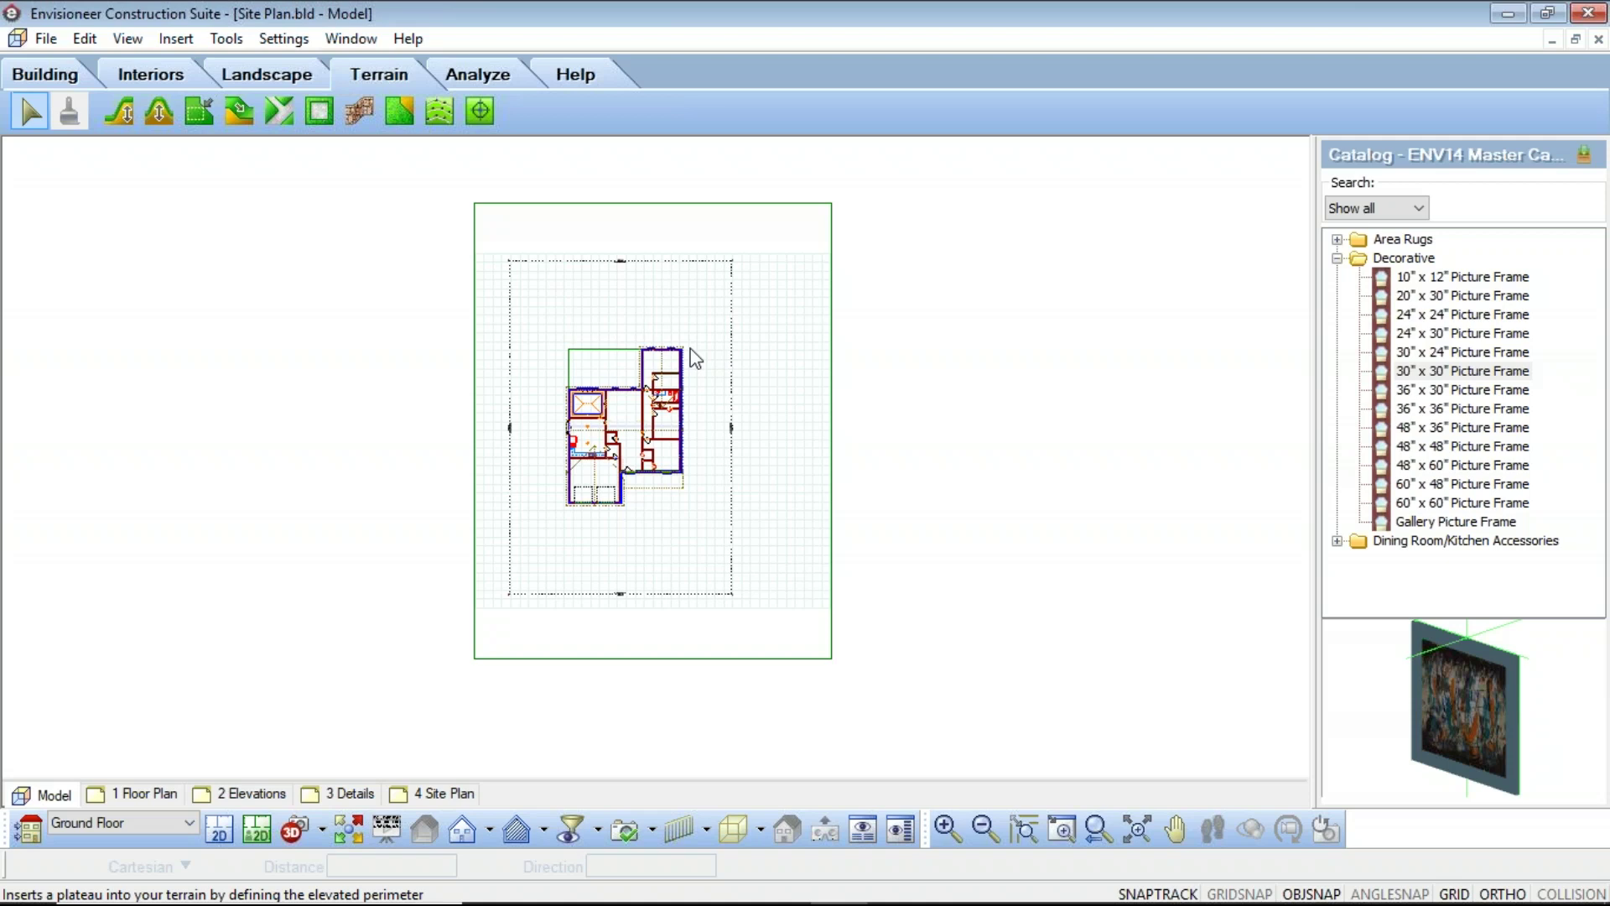
Open the properties of the site boundary's north edge
click(638, 265)
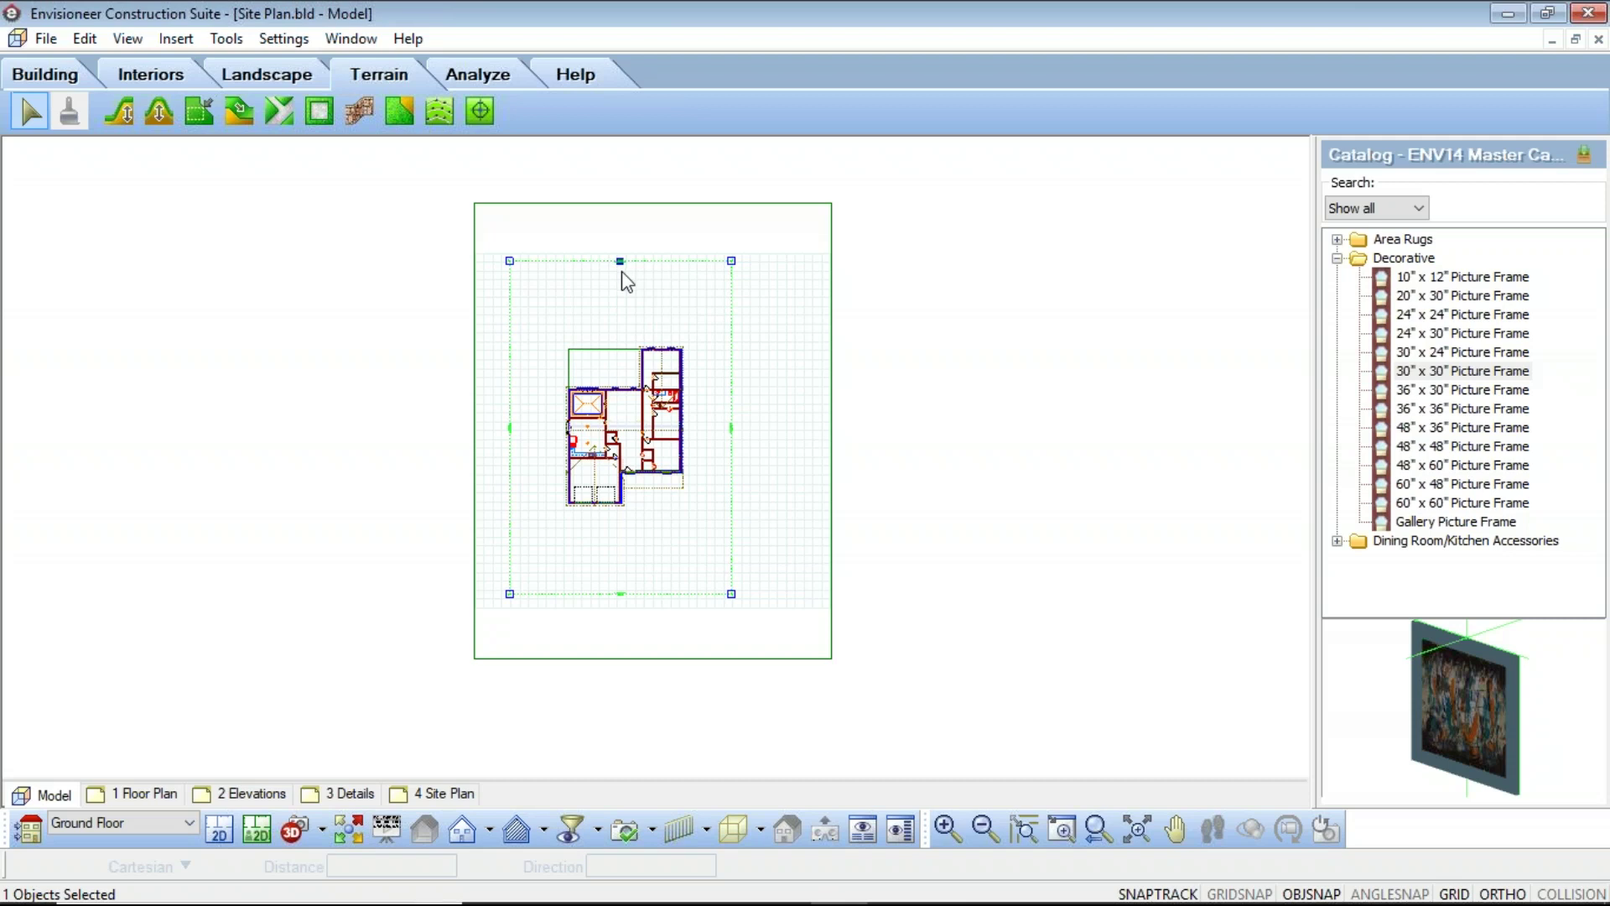
scroll(637, 281, up, 4)
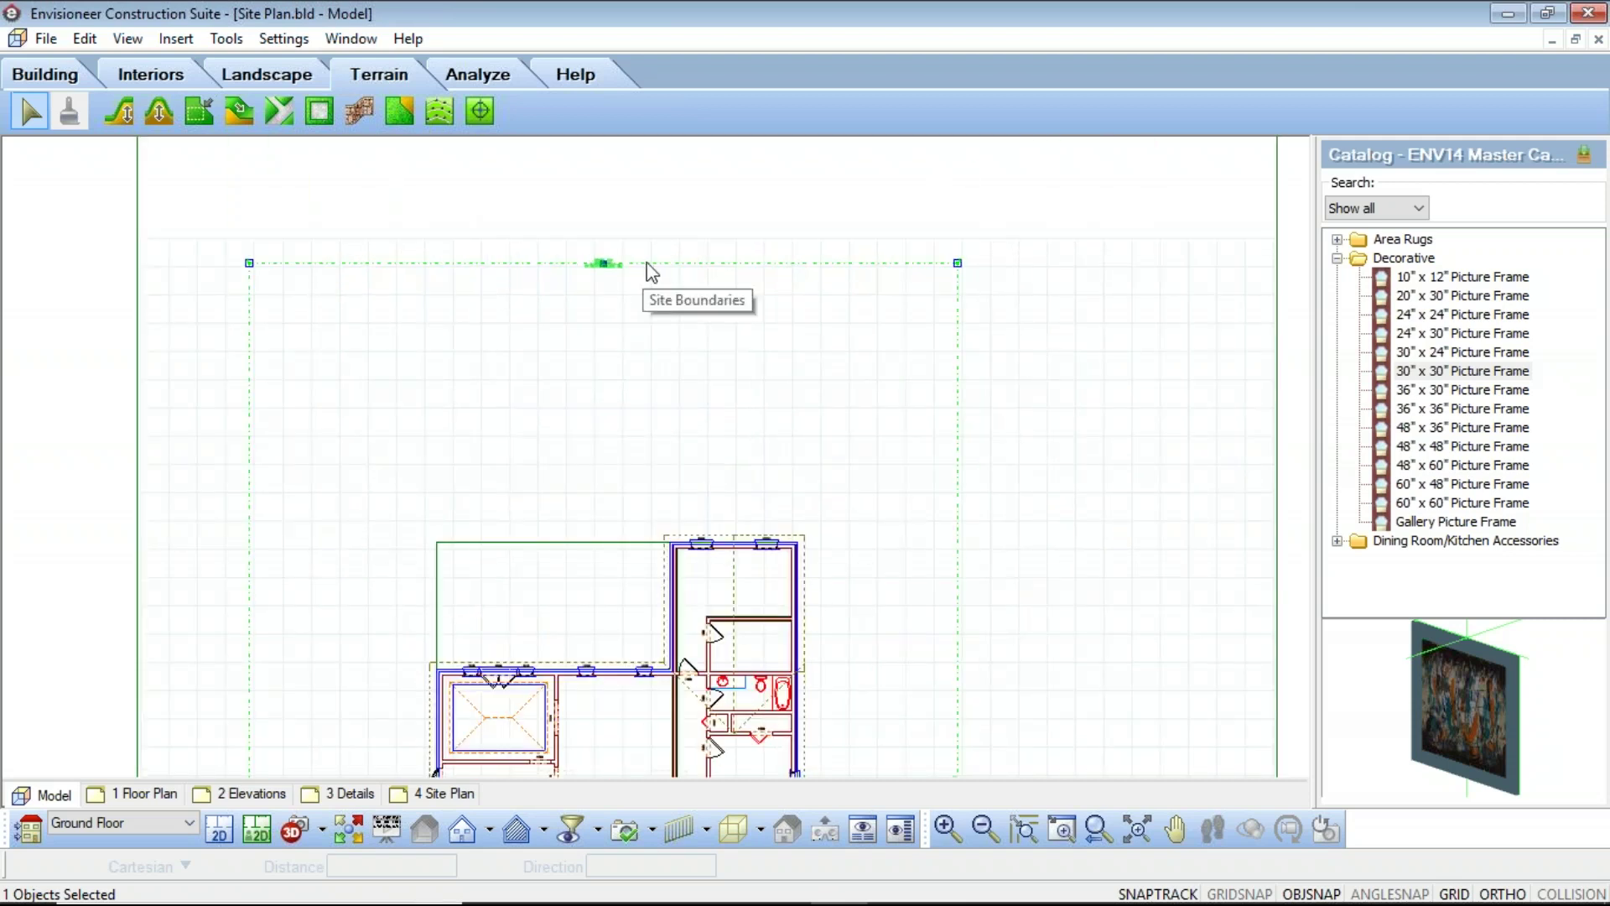
right_click(650, 271)
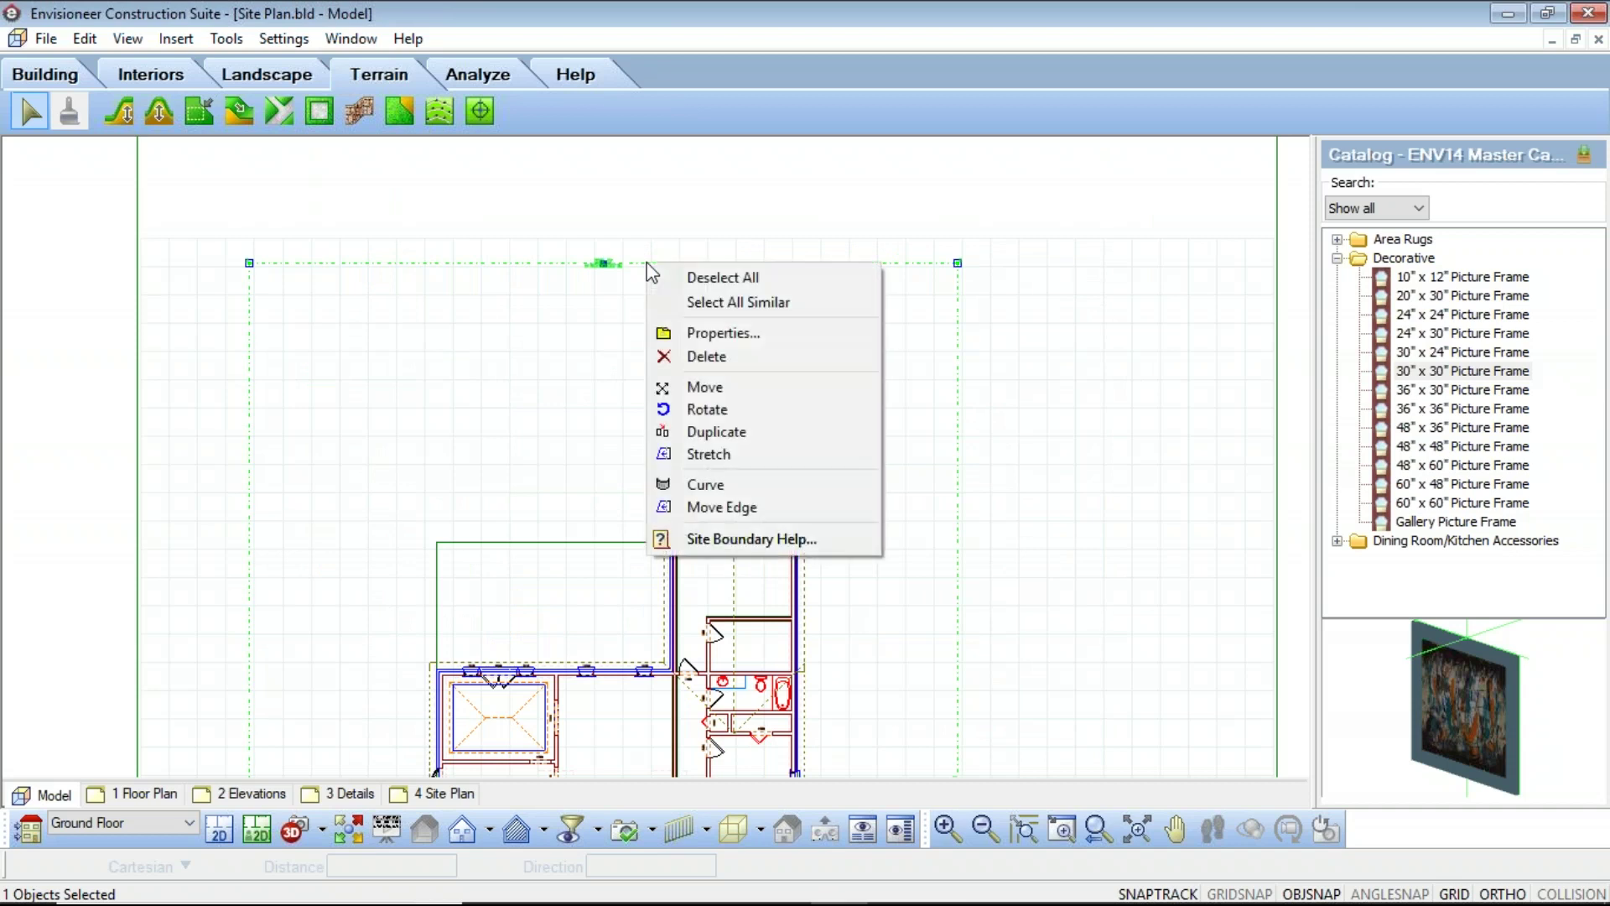
click(713, 331)
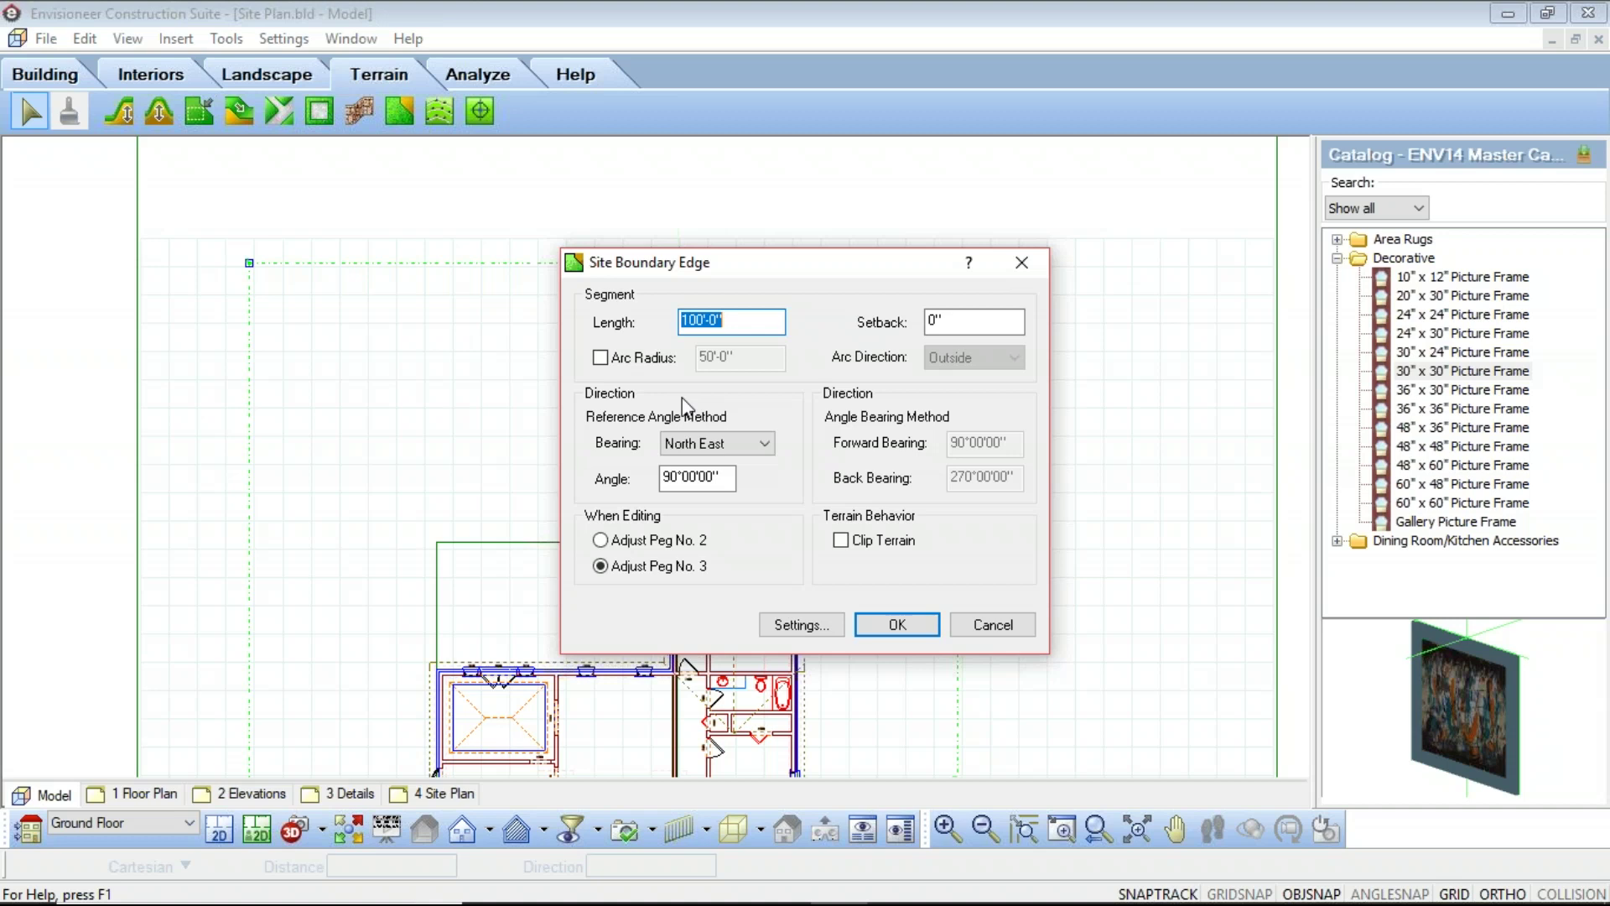
Try the arc radius and arc direction options, return the edge to straight, and check its site boundary settings without changing them
click(601, 357)
click(1008, 362)
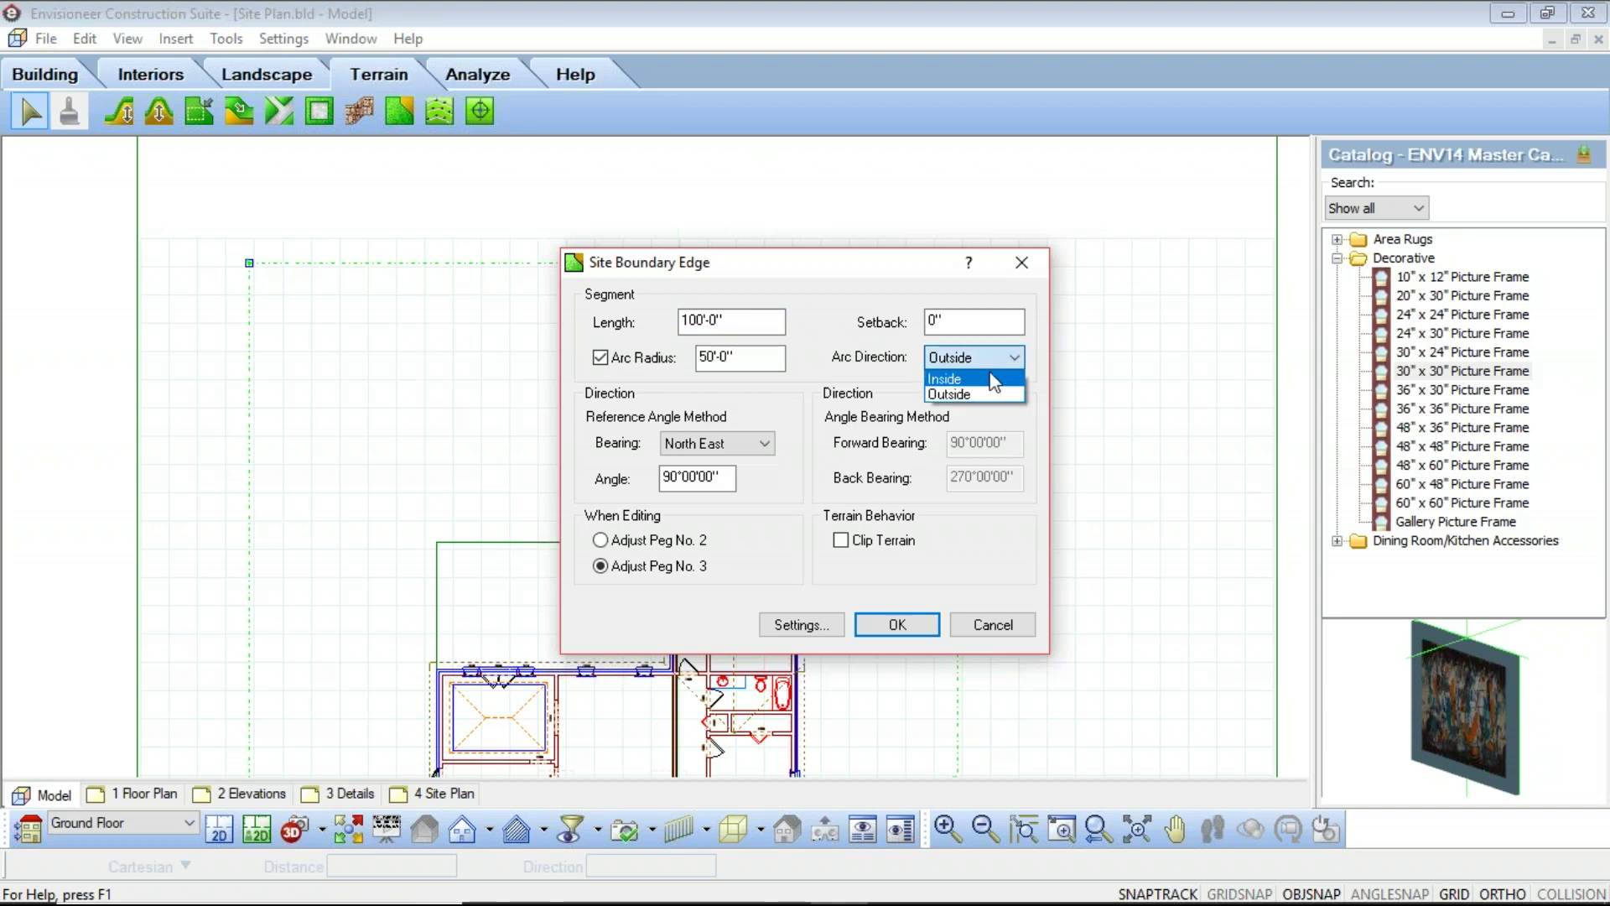
click(796, 263)
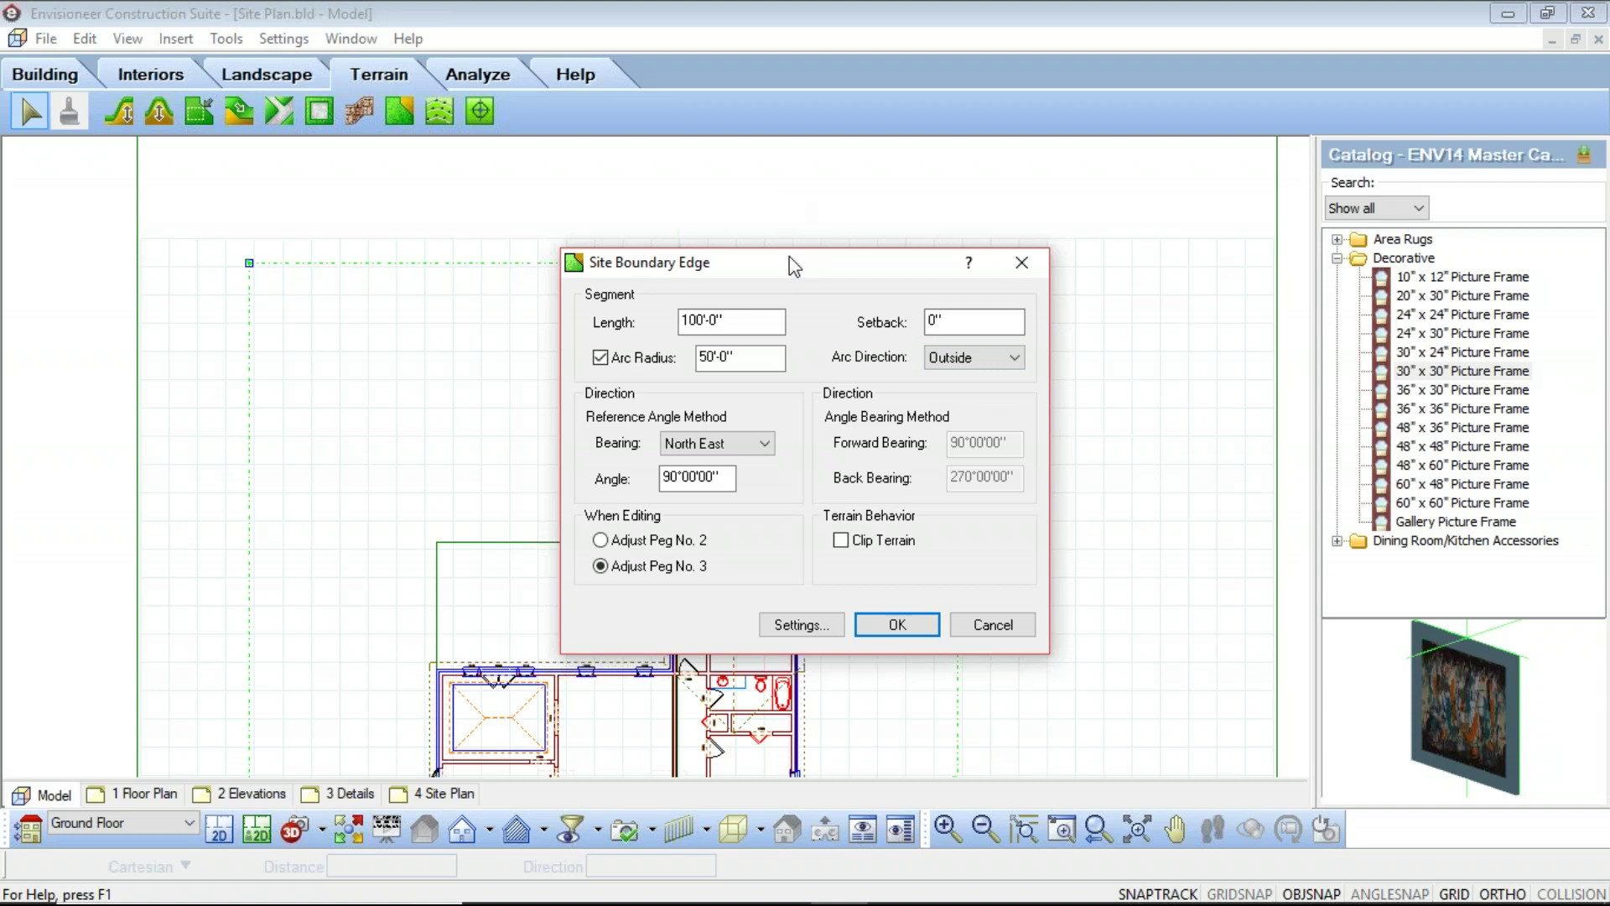
click(600, 357)
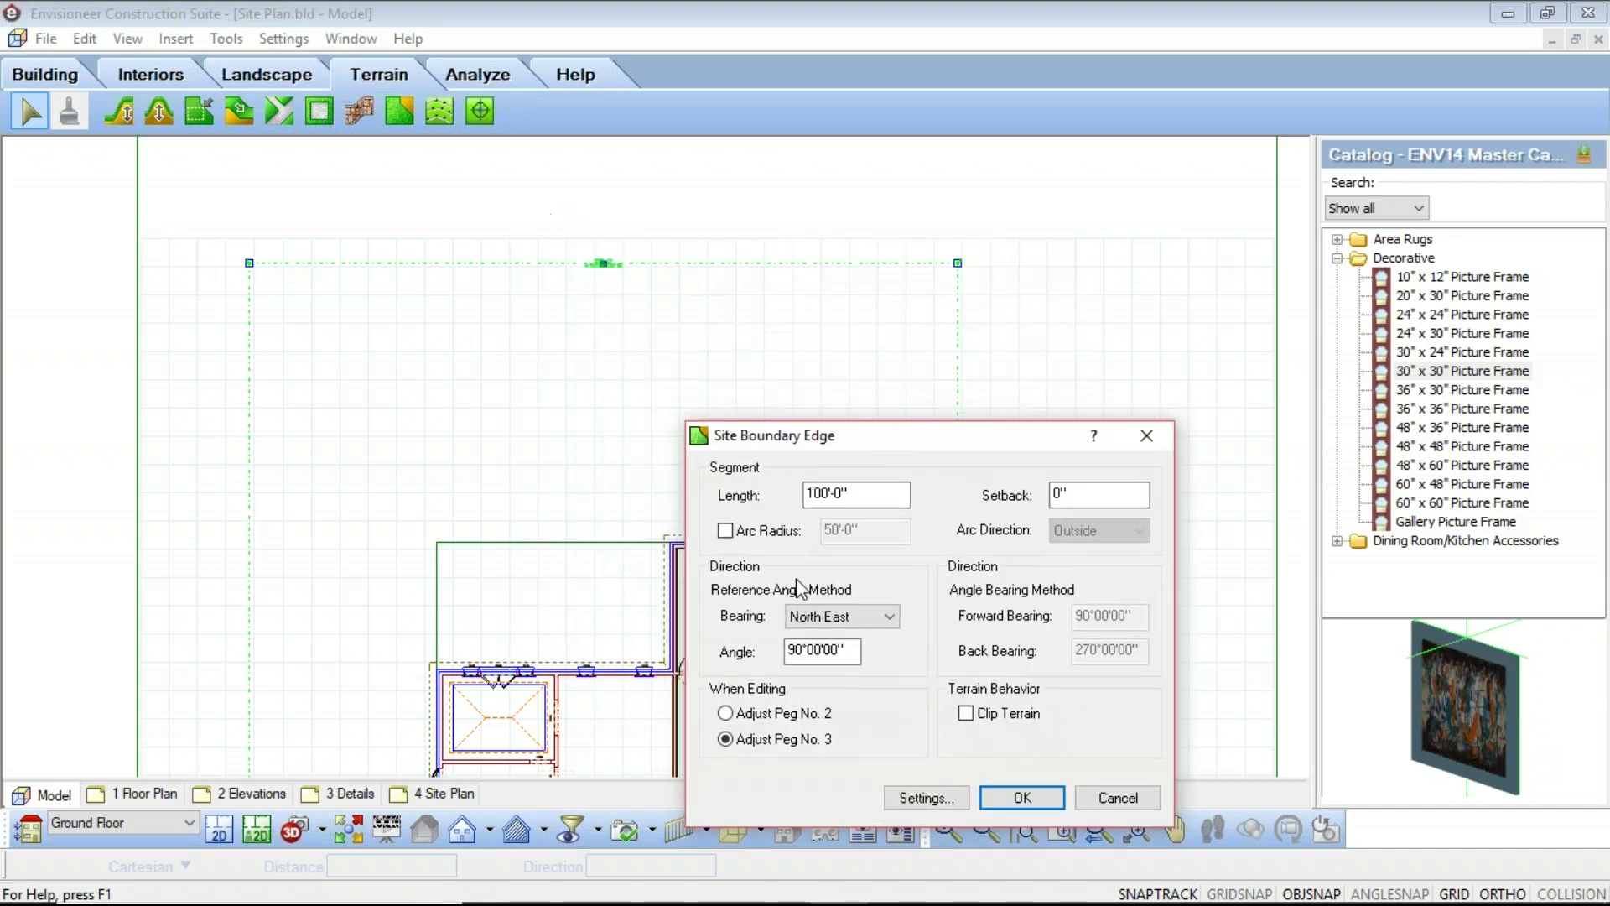
drag(854, 443, 793, 340)
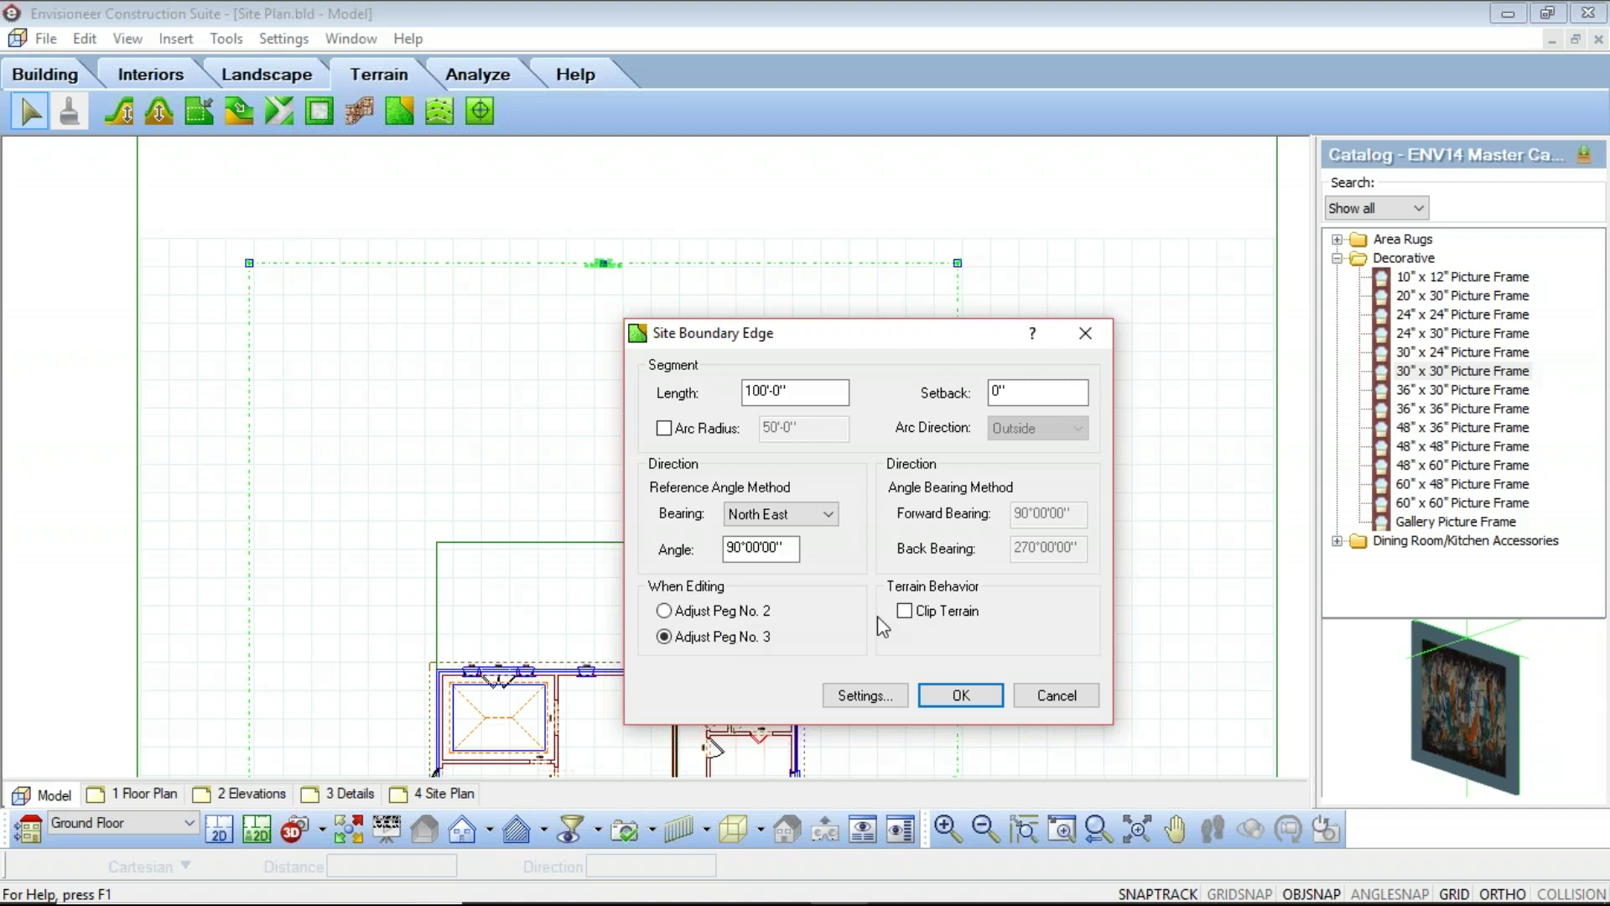
click(859, 696)
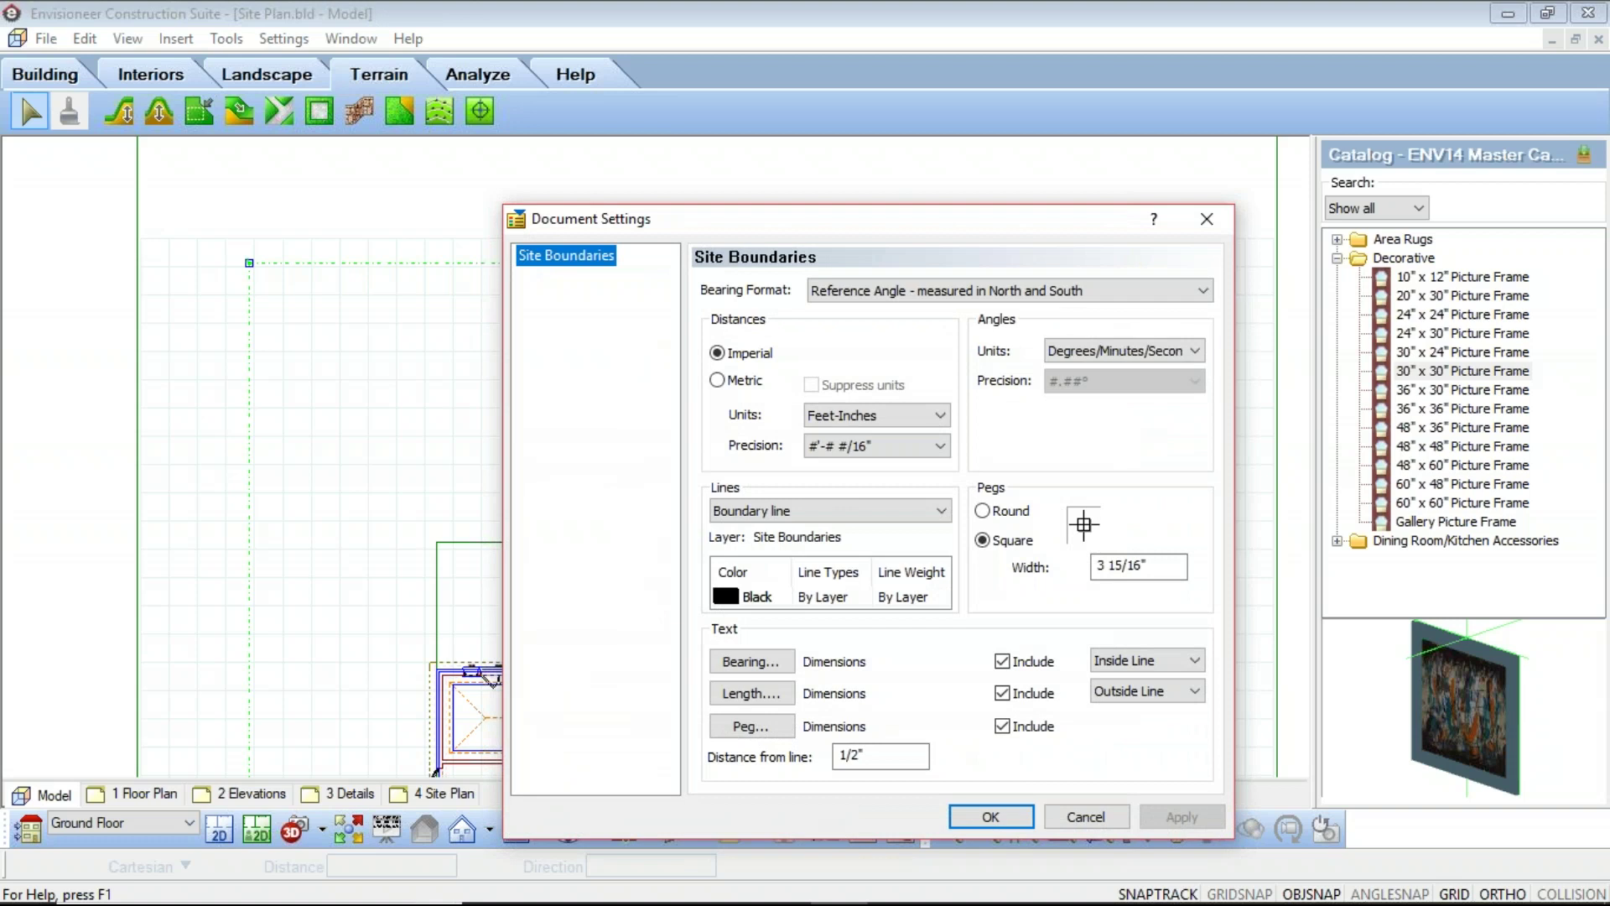
click(1084, 817)
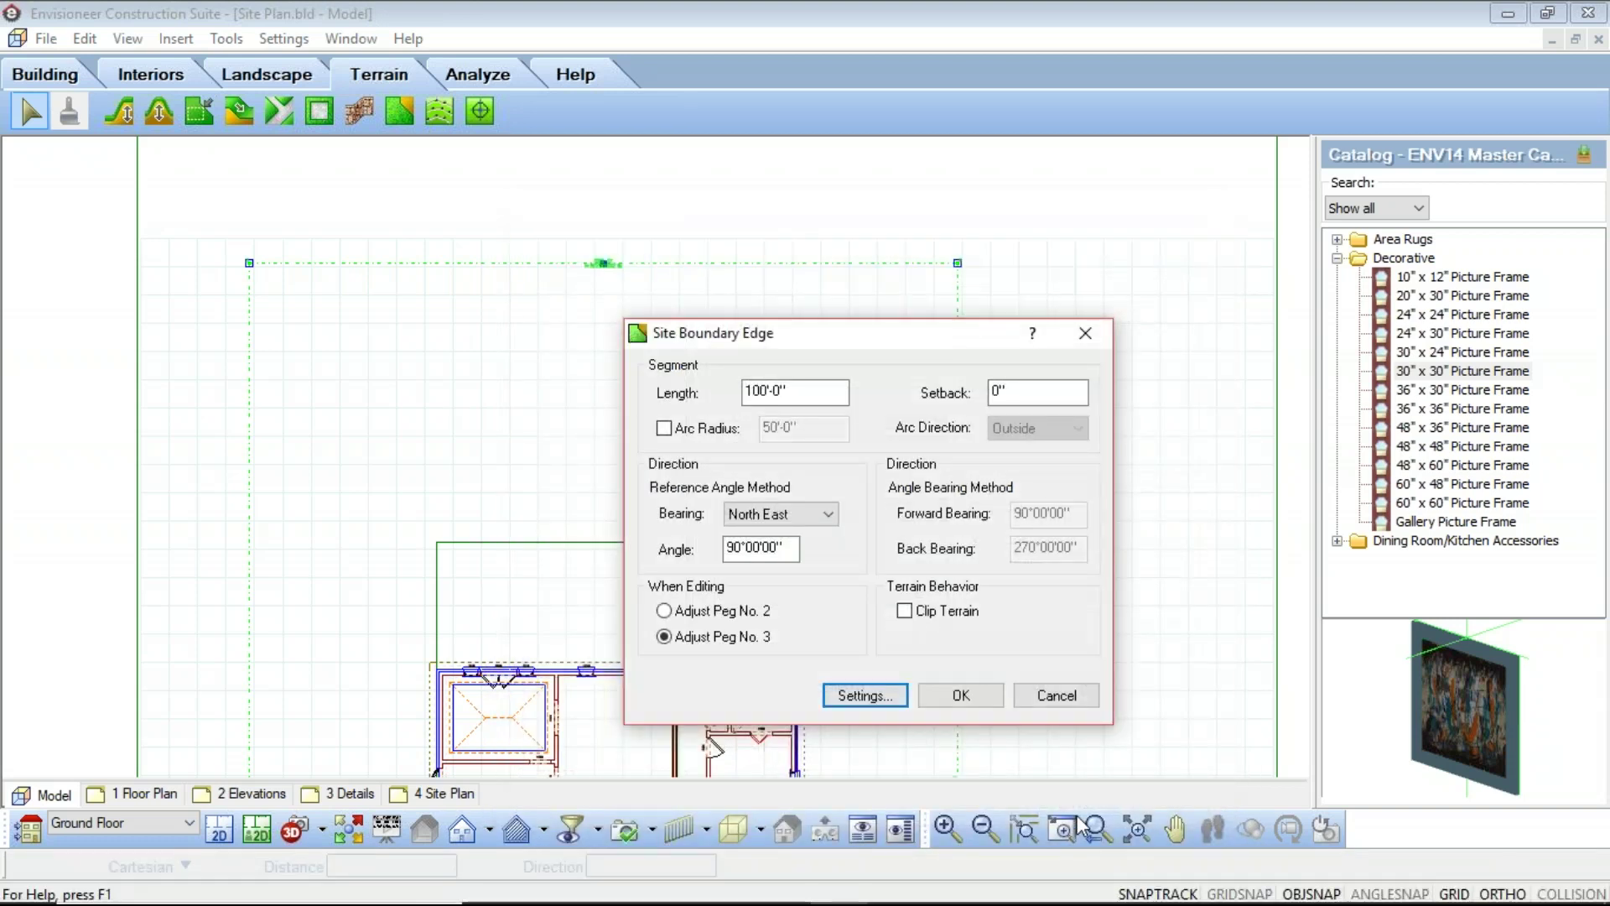
Set the north boundary edge's setback to 20' and accept the edge properties
drag(821, 333, 788, 335)
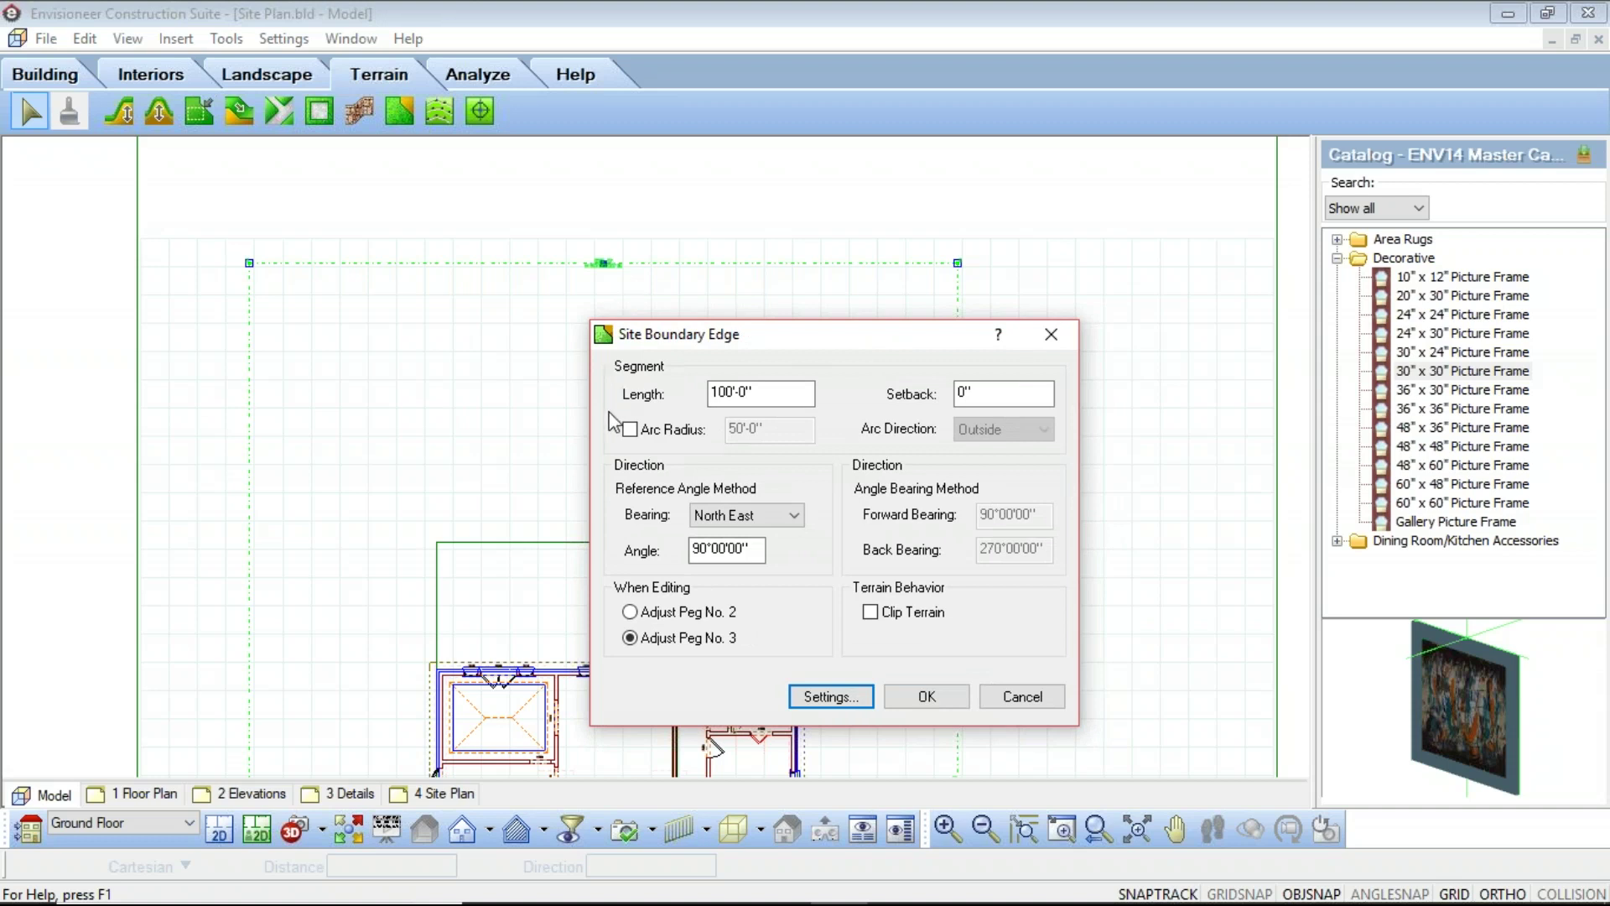
double_click(975, 394)
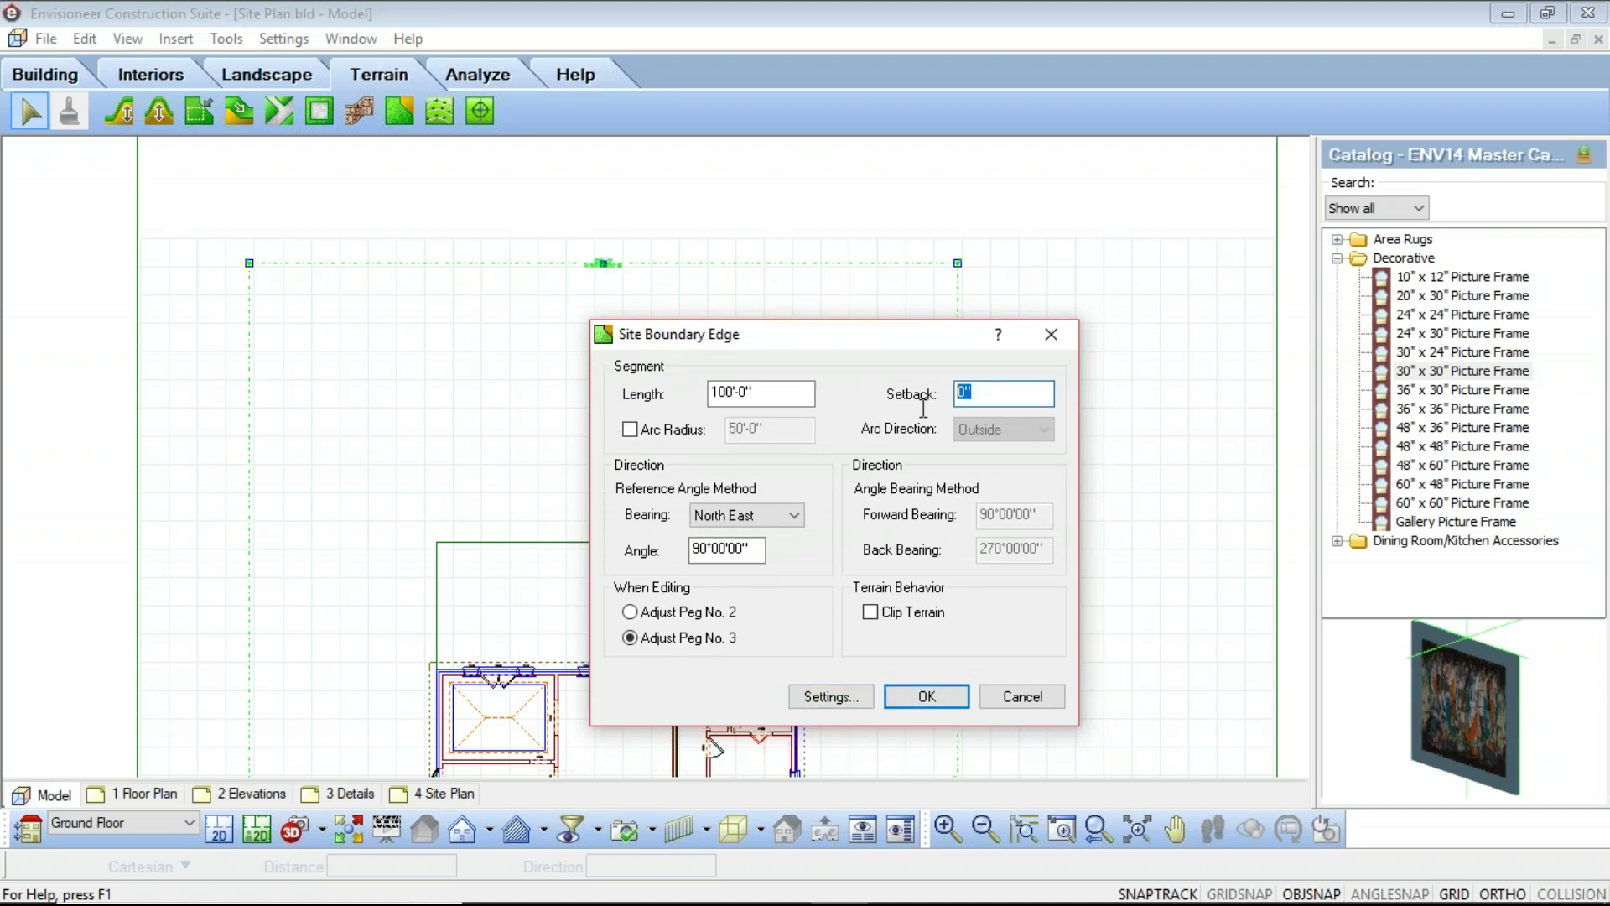
text(20)
click(919, 704)
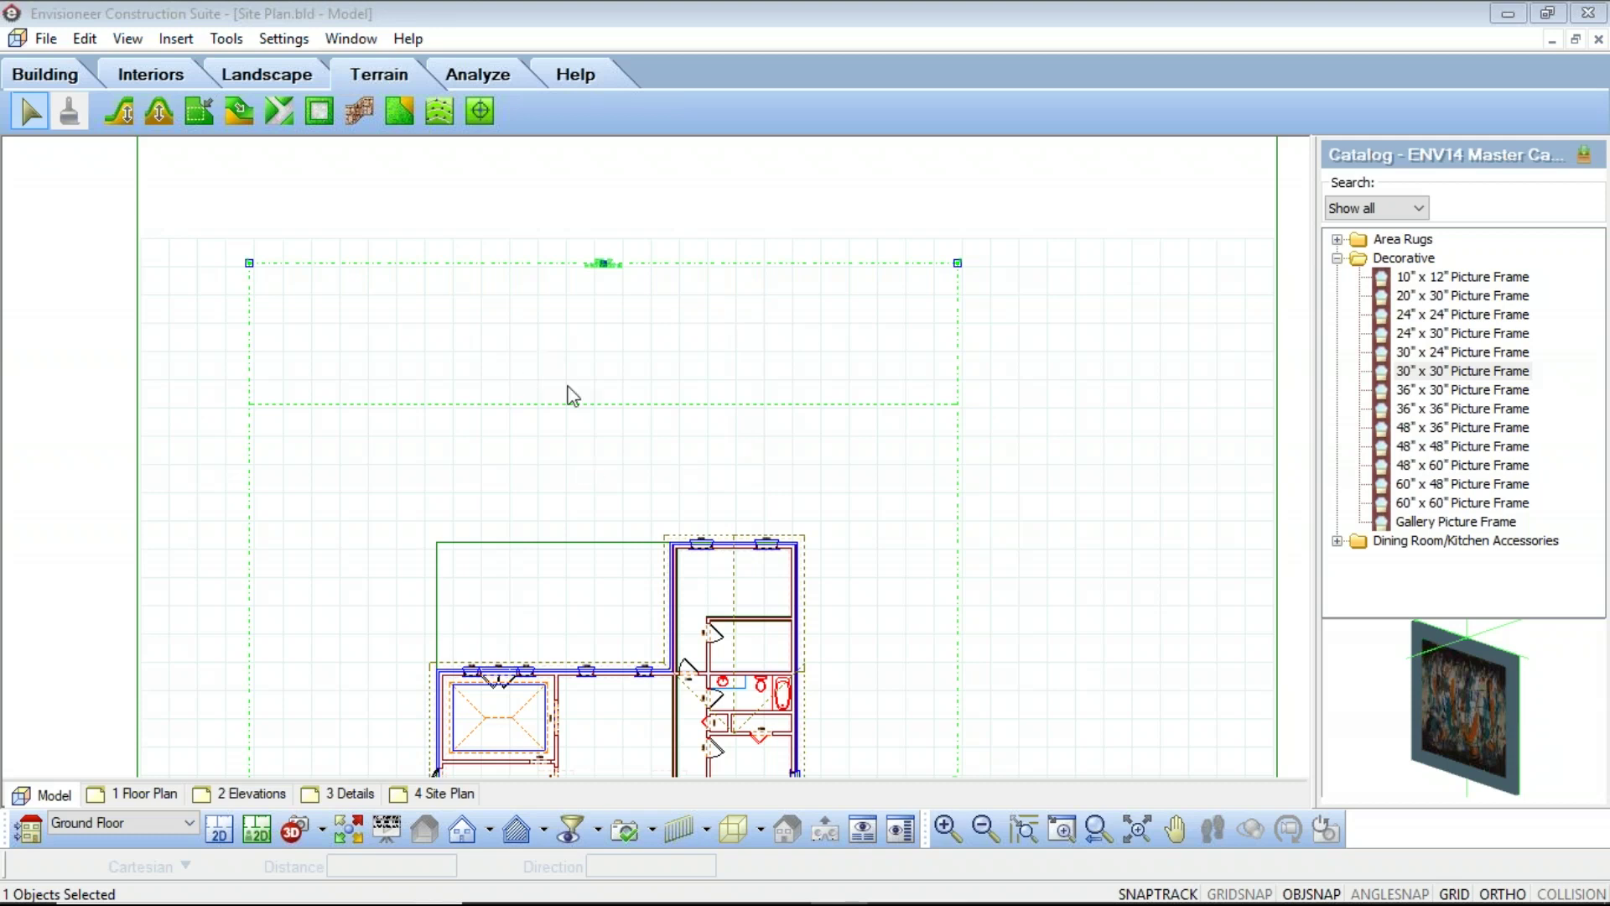
Set the setback of the site boundary's east edge to 10' and accept the edge properties
scroll(649, 369, down, 3)
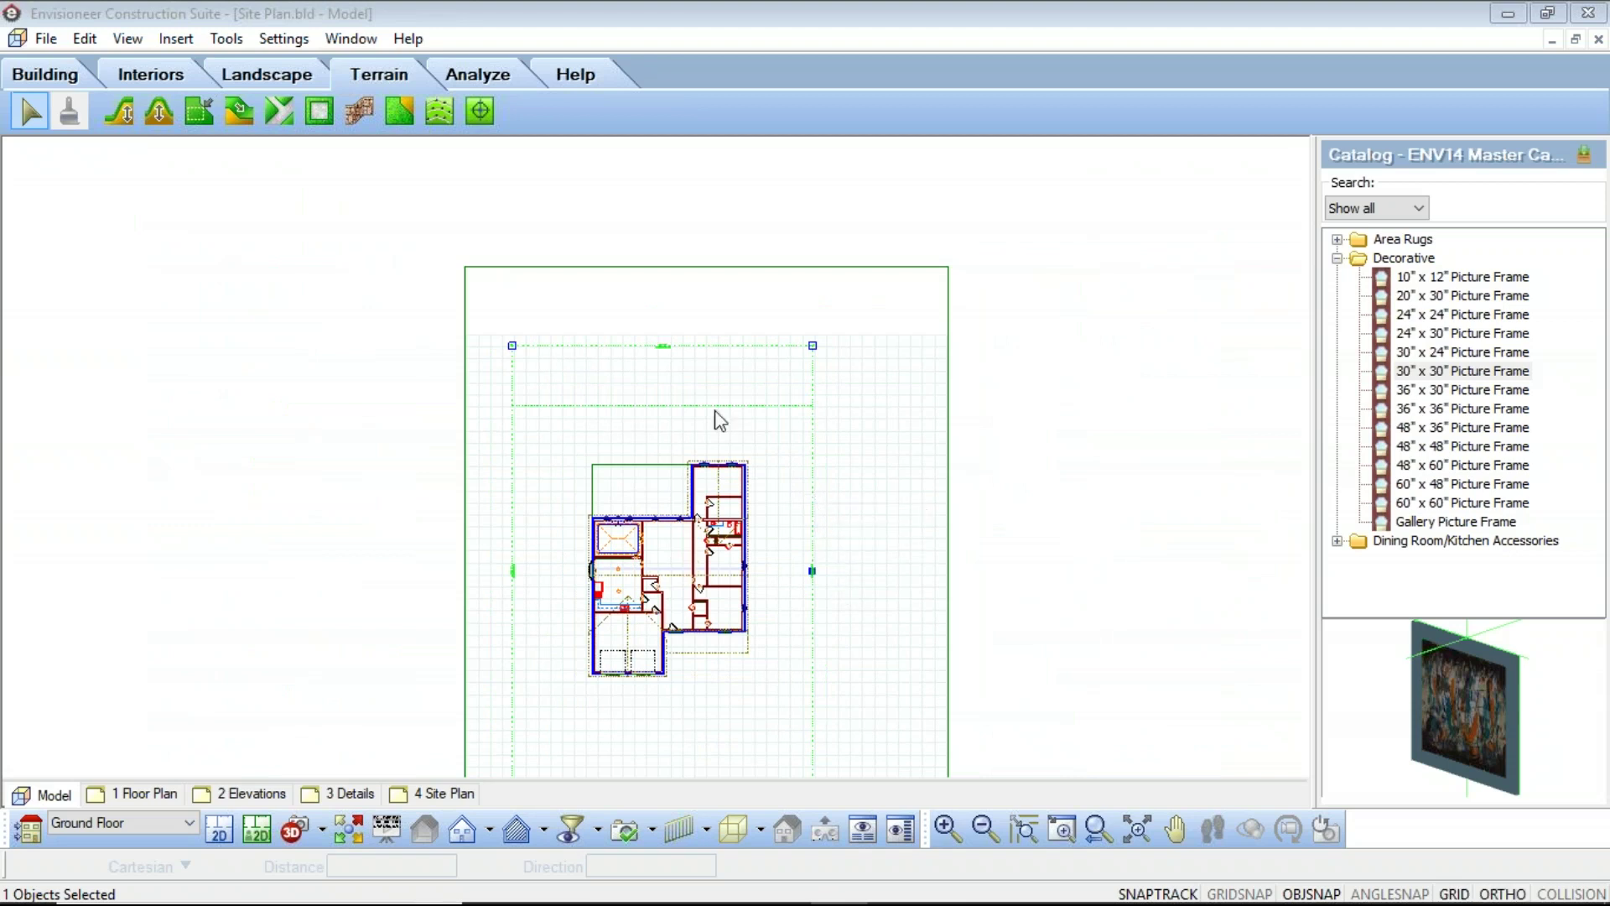
scroll(720, 420, down, 2)
scroll(748, 456, up, 1)
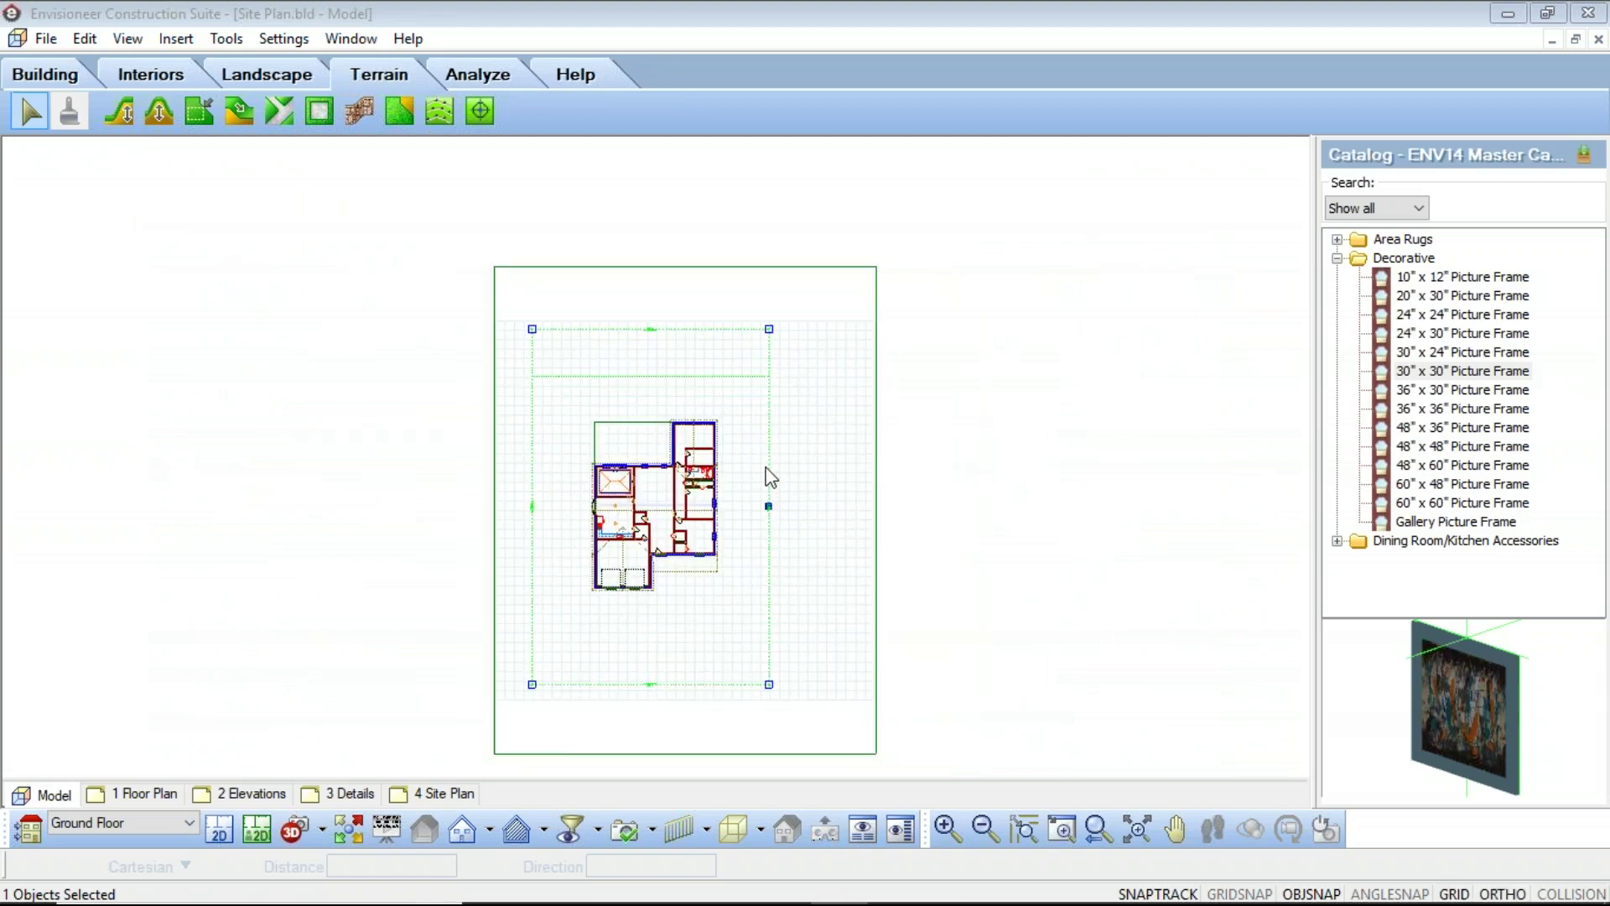
right_click(772, 476)
click(788, 539)
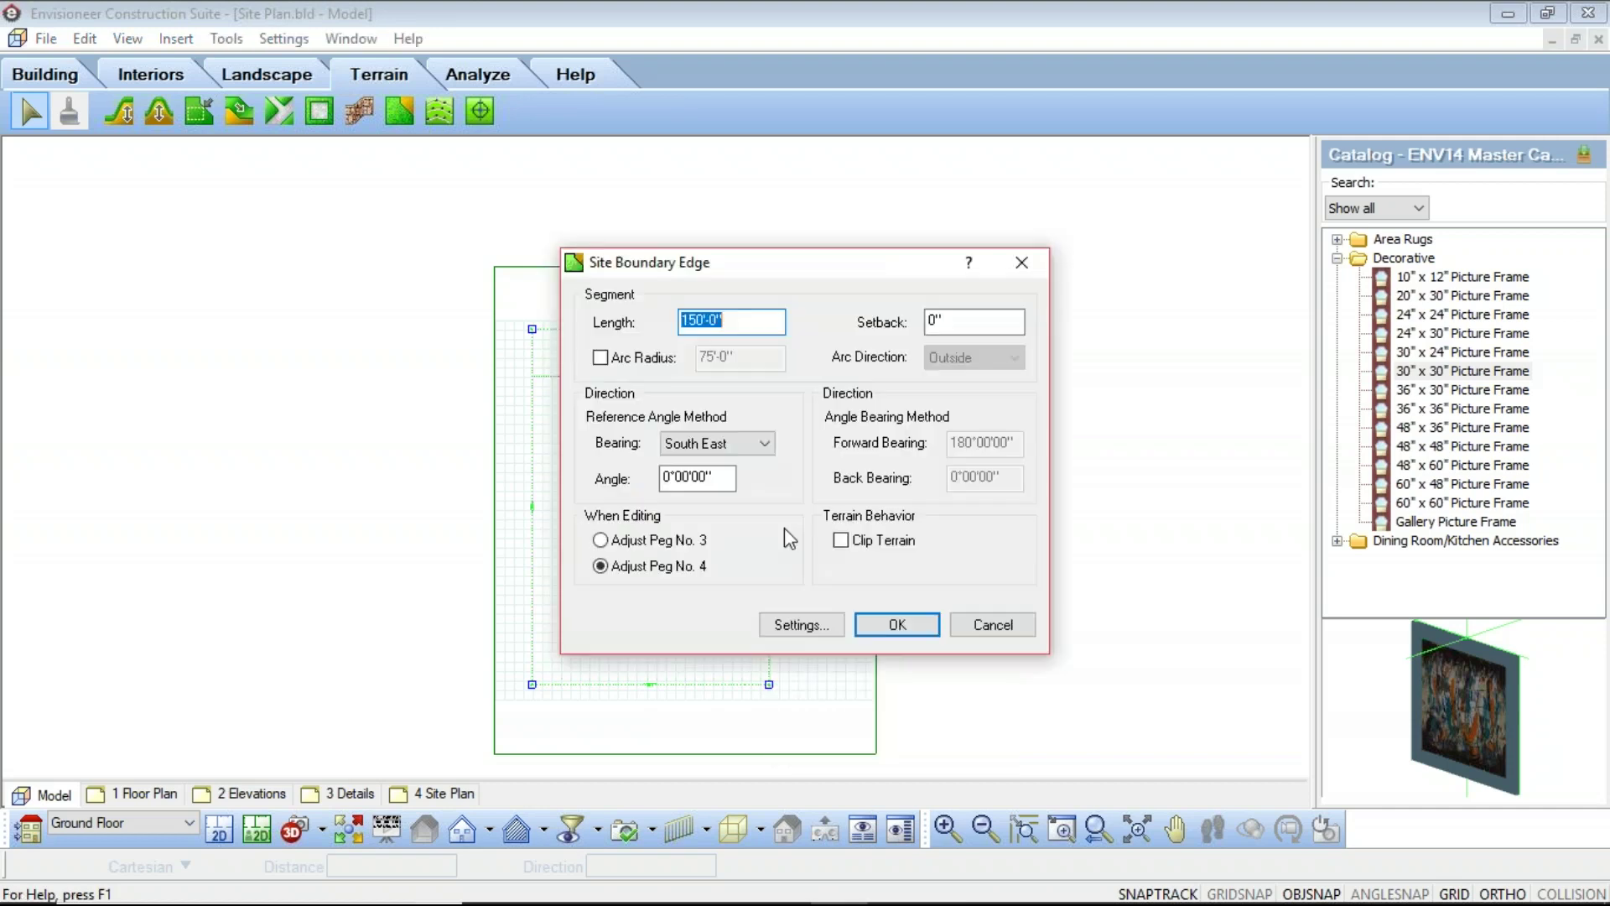
double_click(935, 321)
text(10')
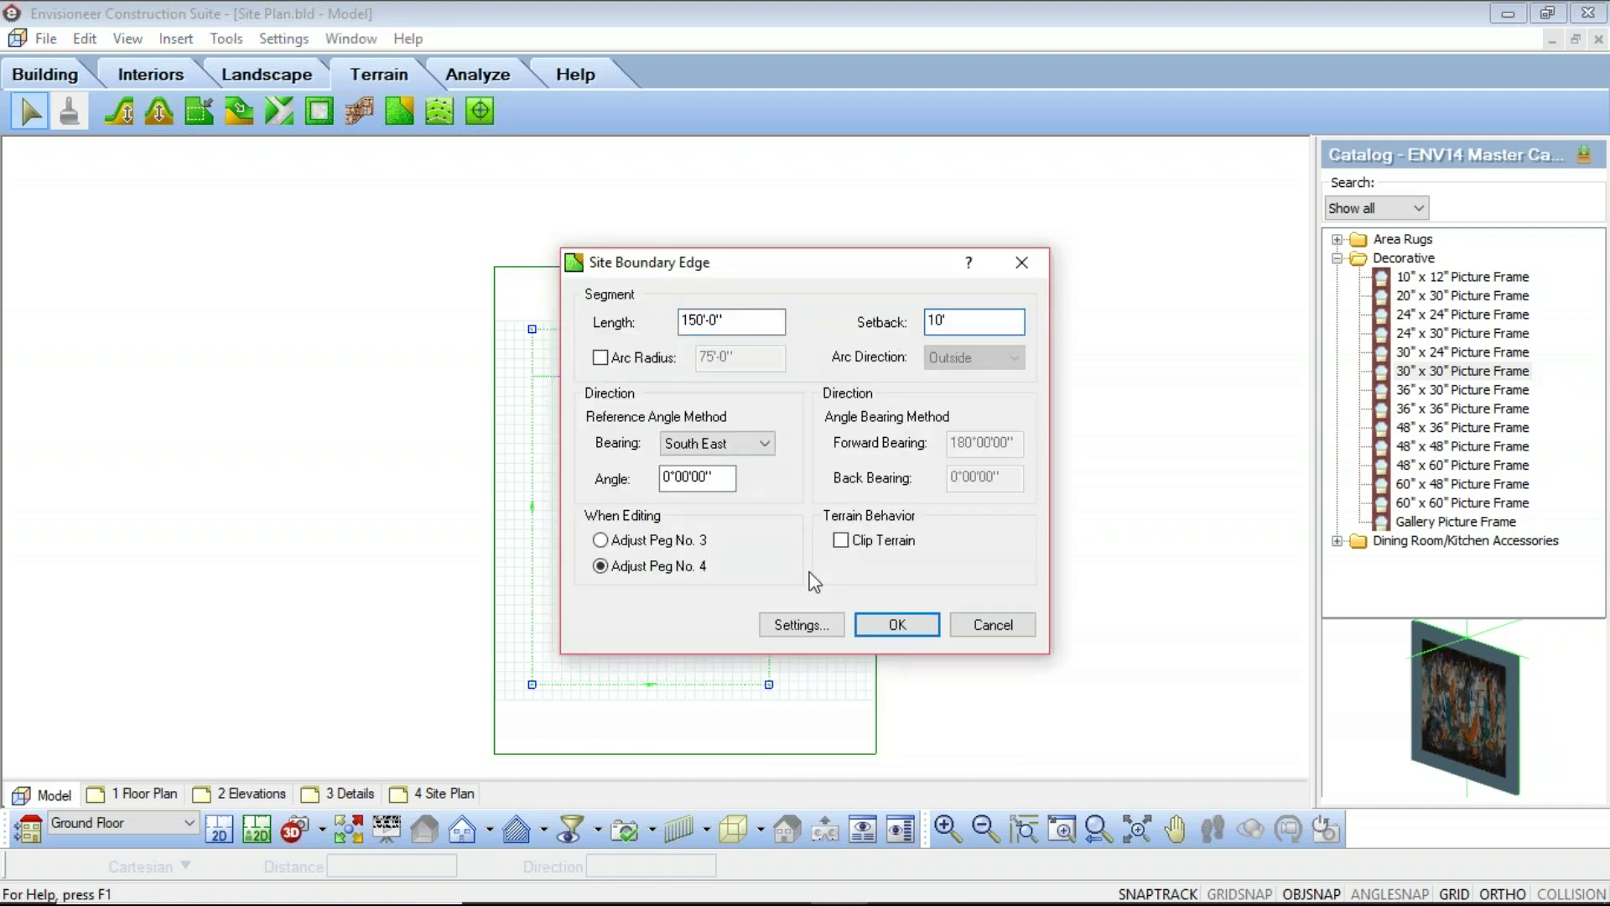
click(899, 626)
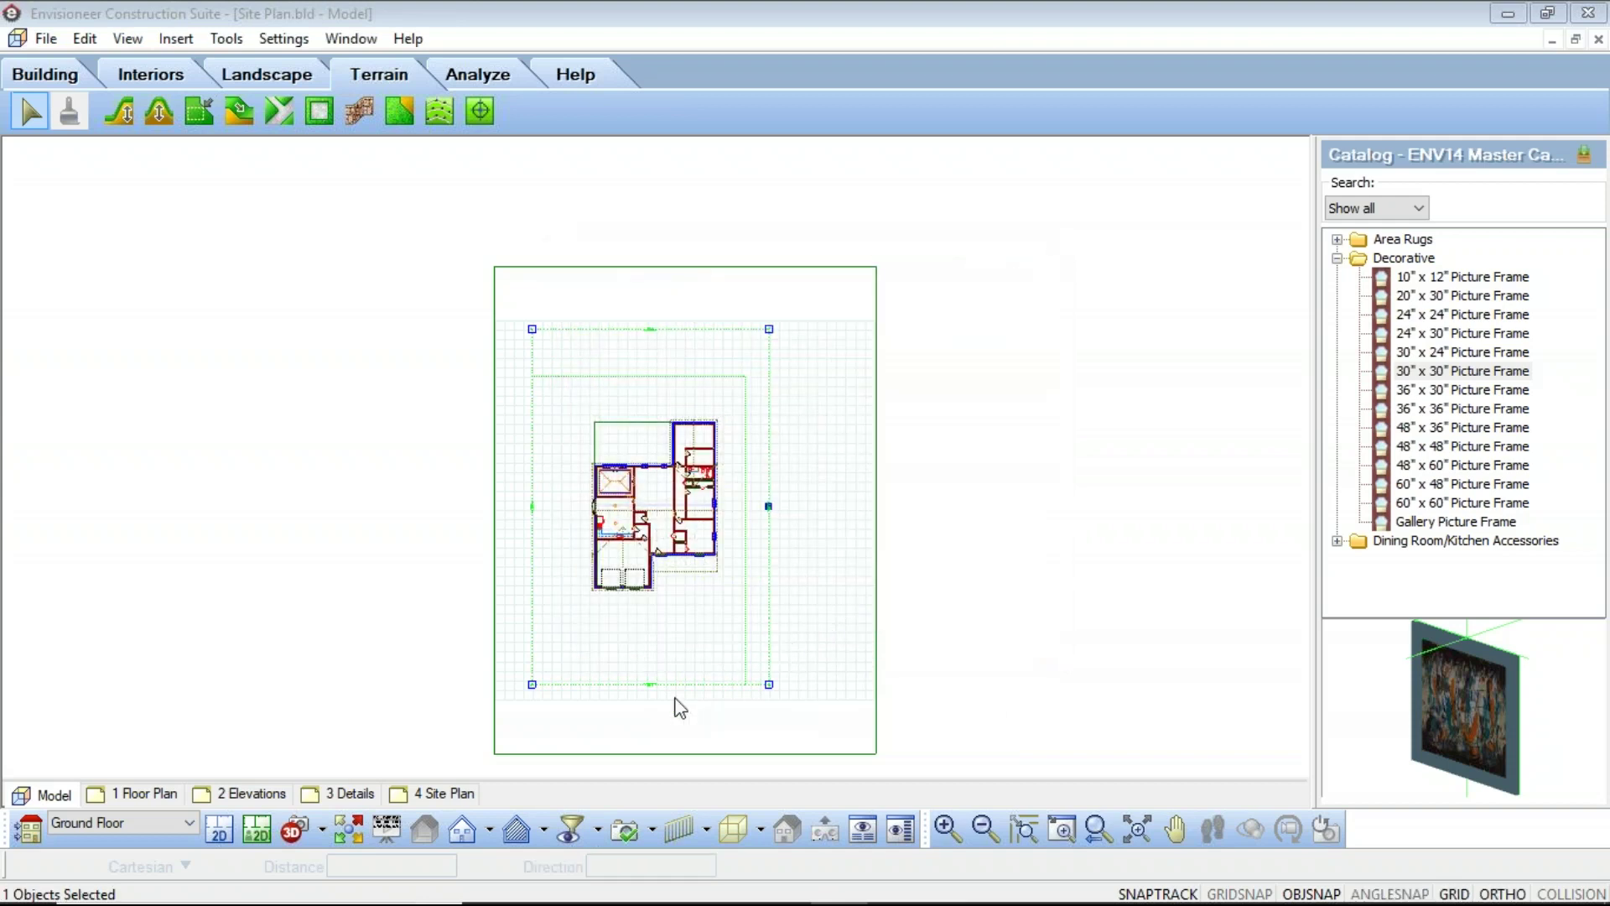
Set the setback of the site boundary's south edge to 25' and accept the edge properties
right_click(681, 691)
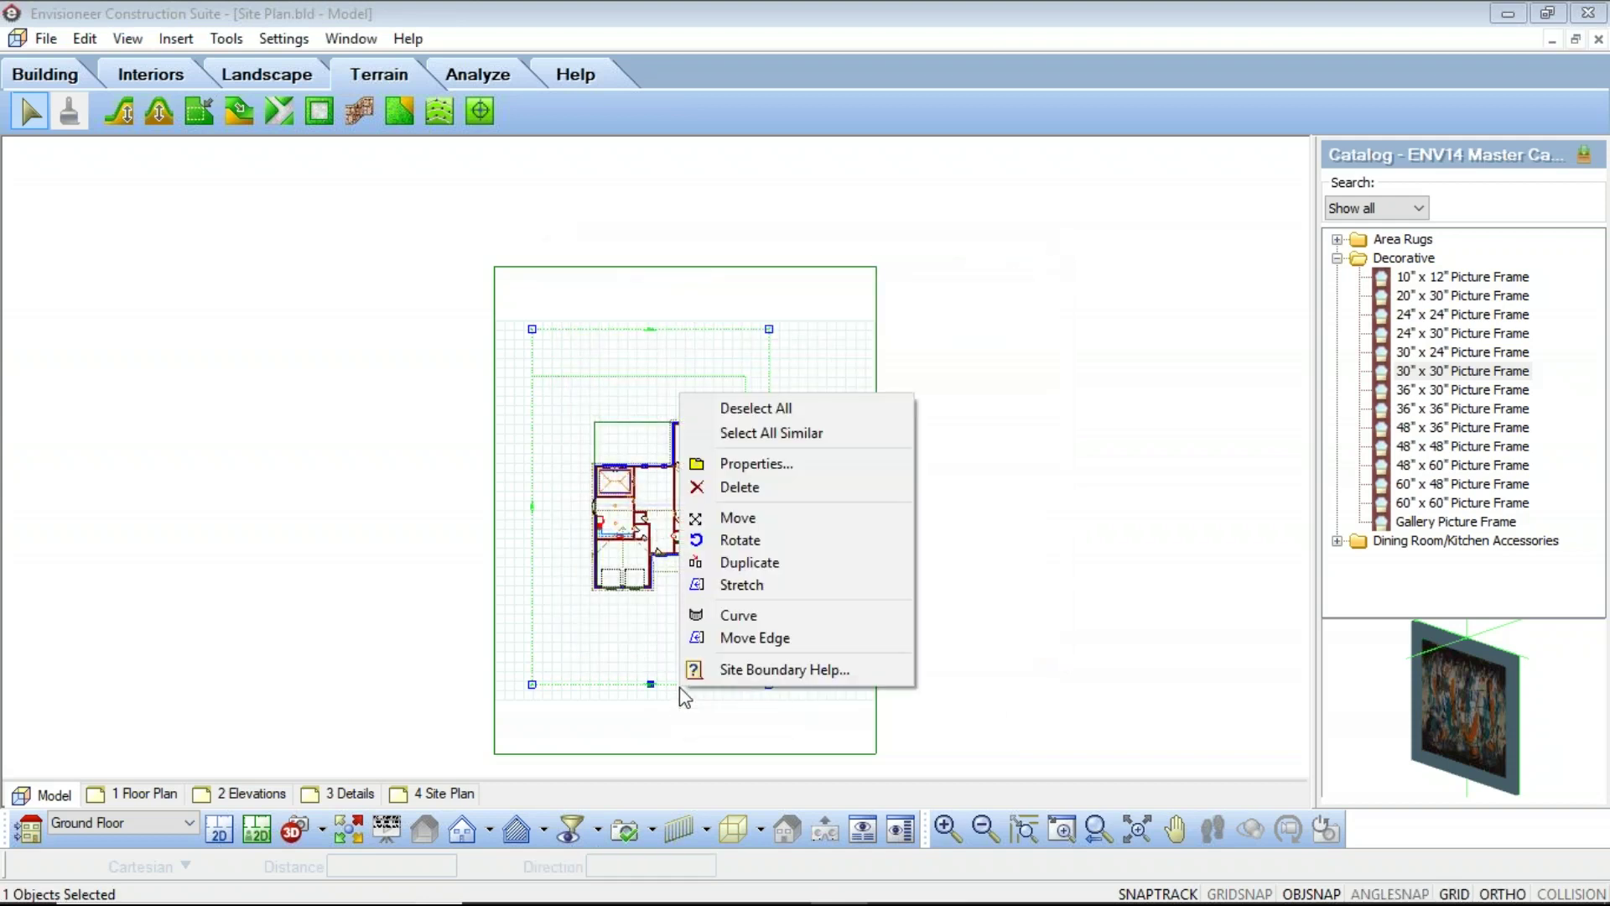
click(762, 469)
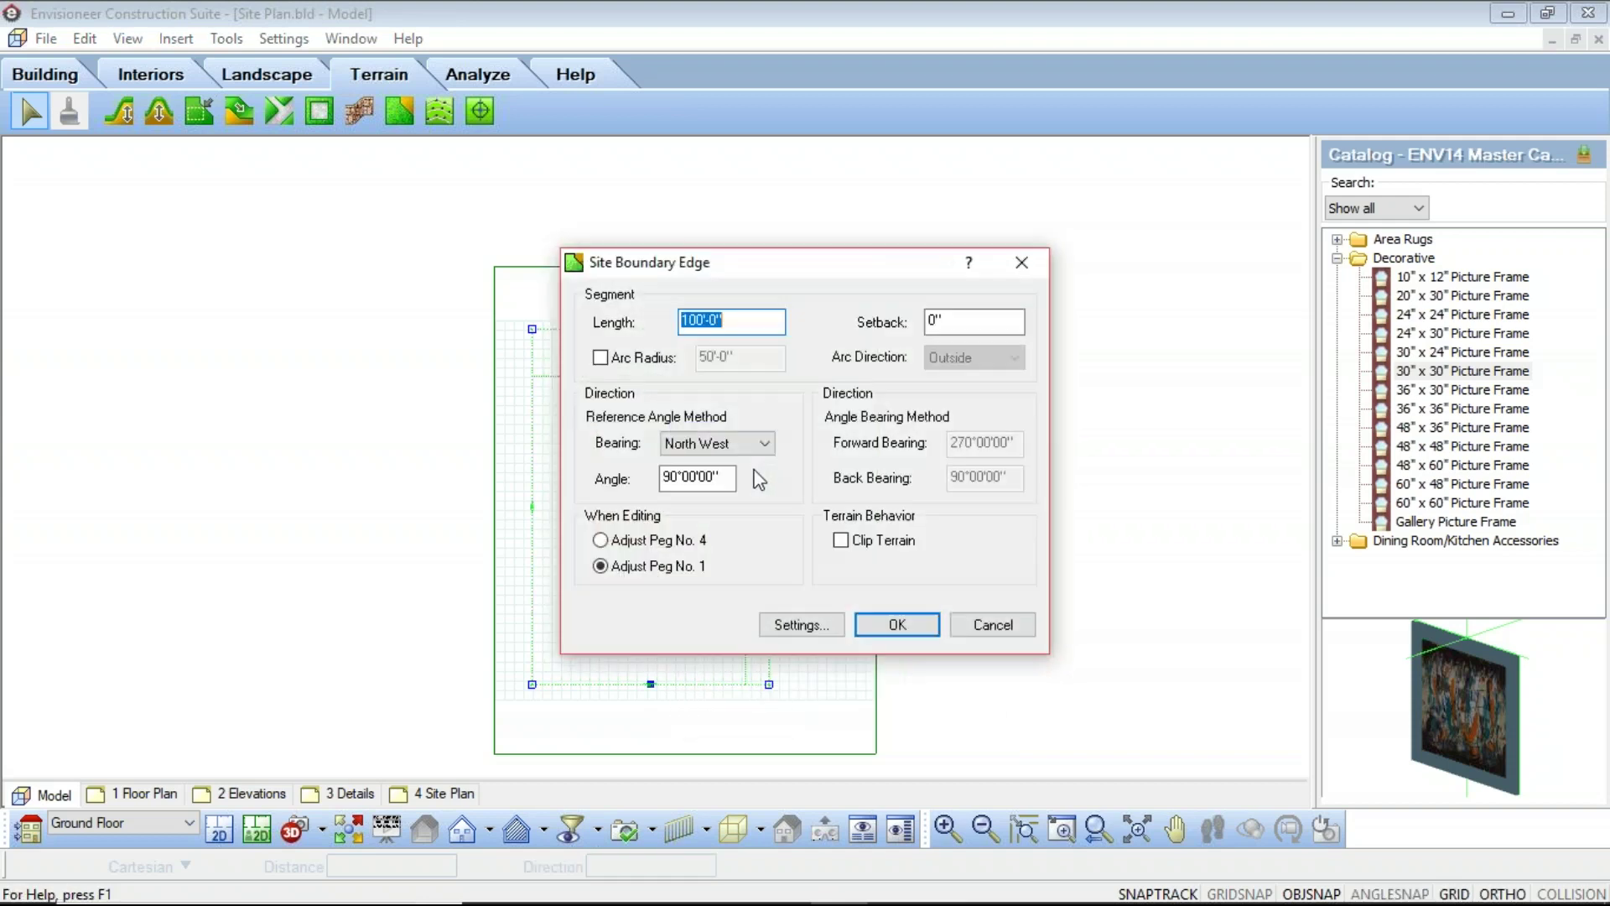
click(965, 321)
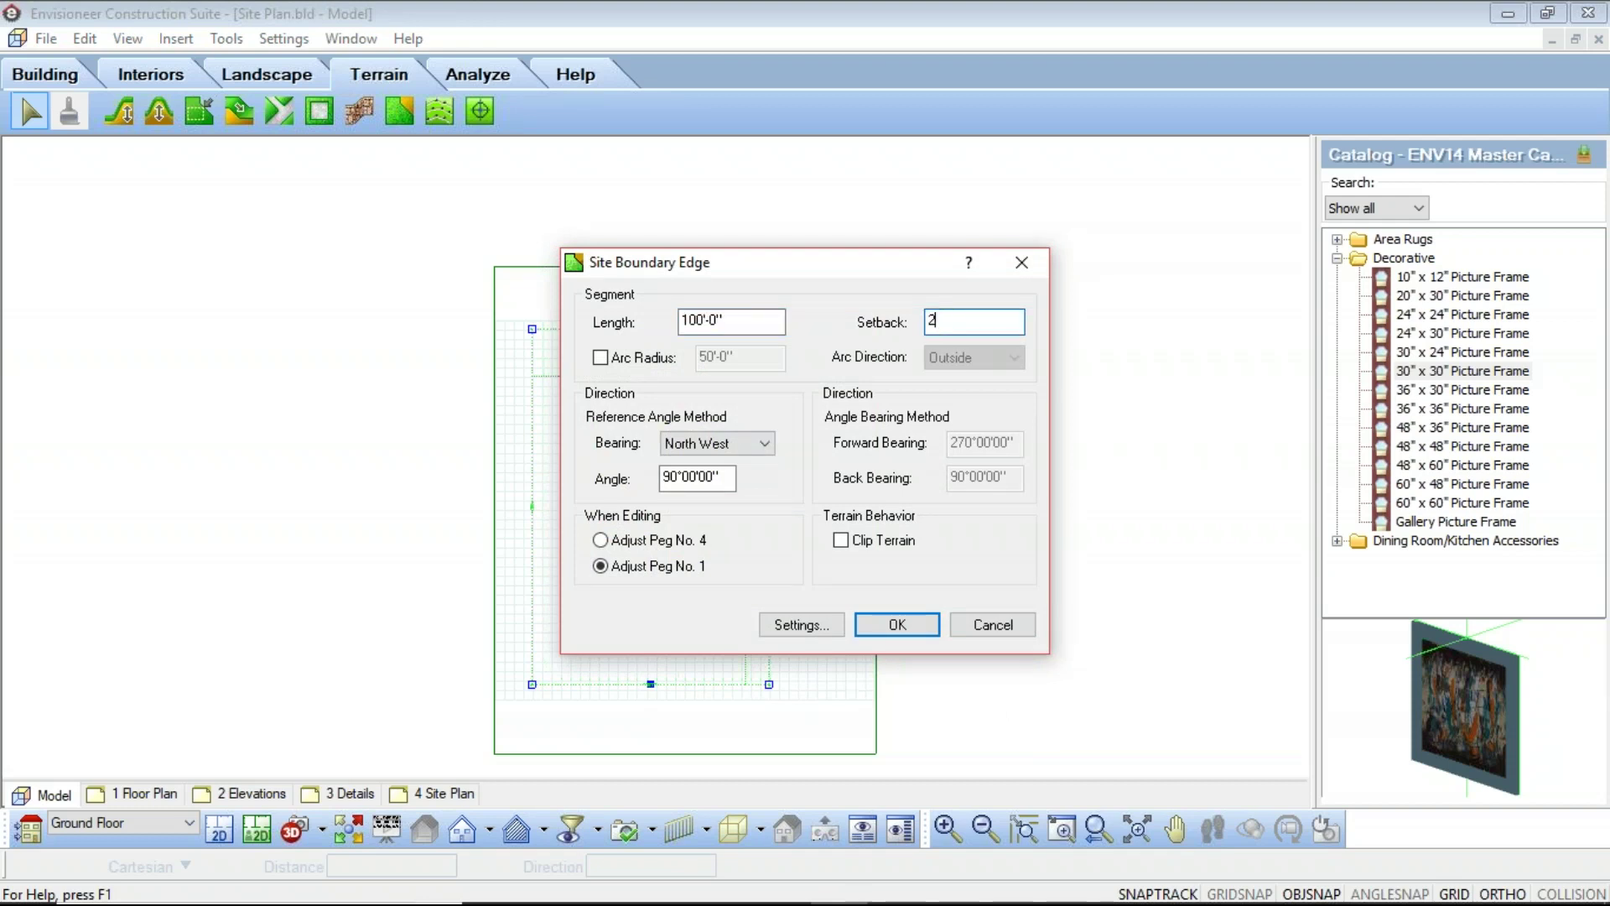
click(889, 622)
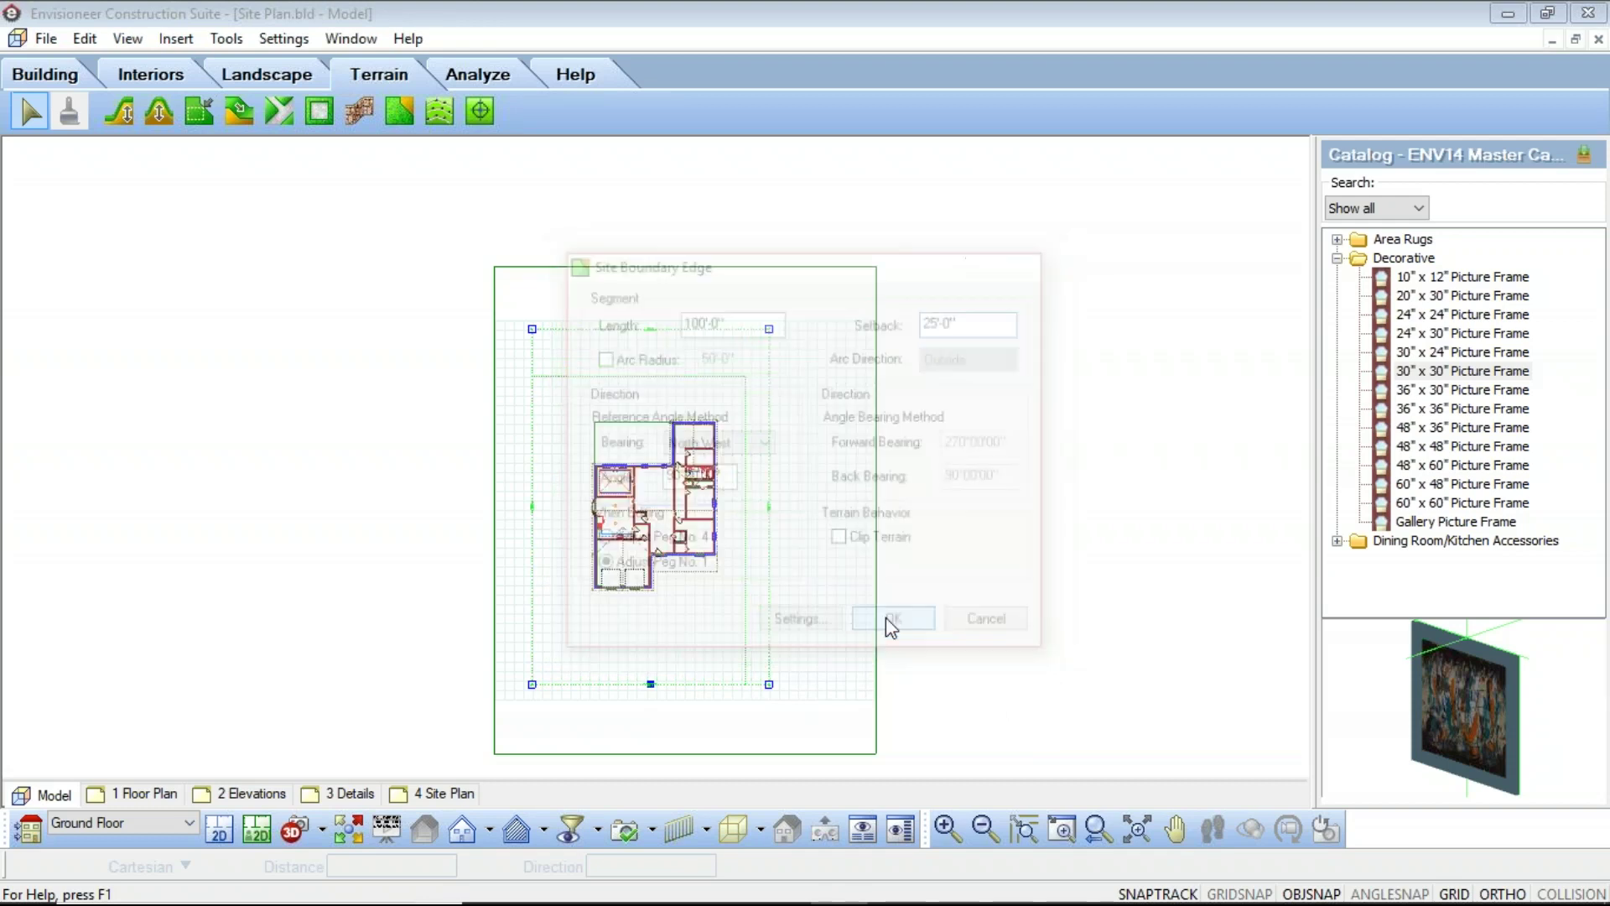
Set the setback of the site boundary's west edge to 10' and accept the edge properties
right_click(535, 483)
click(631, 557)
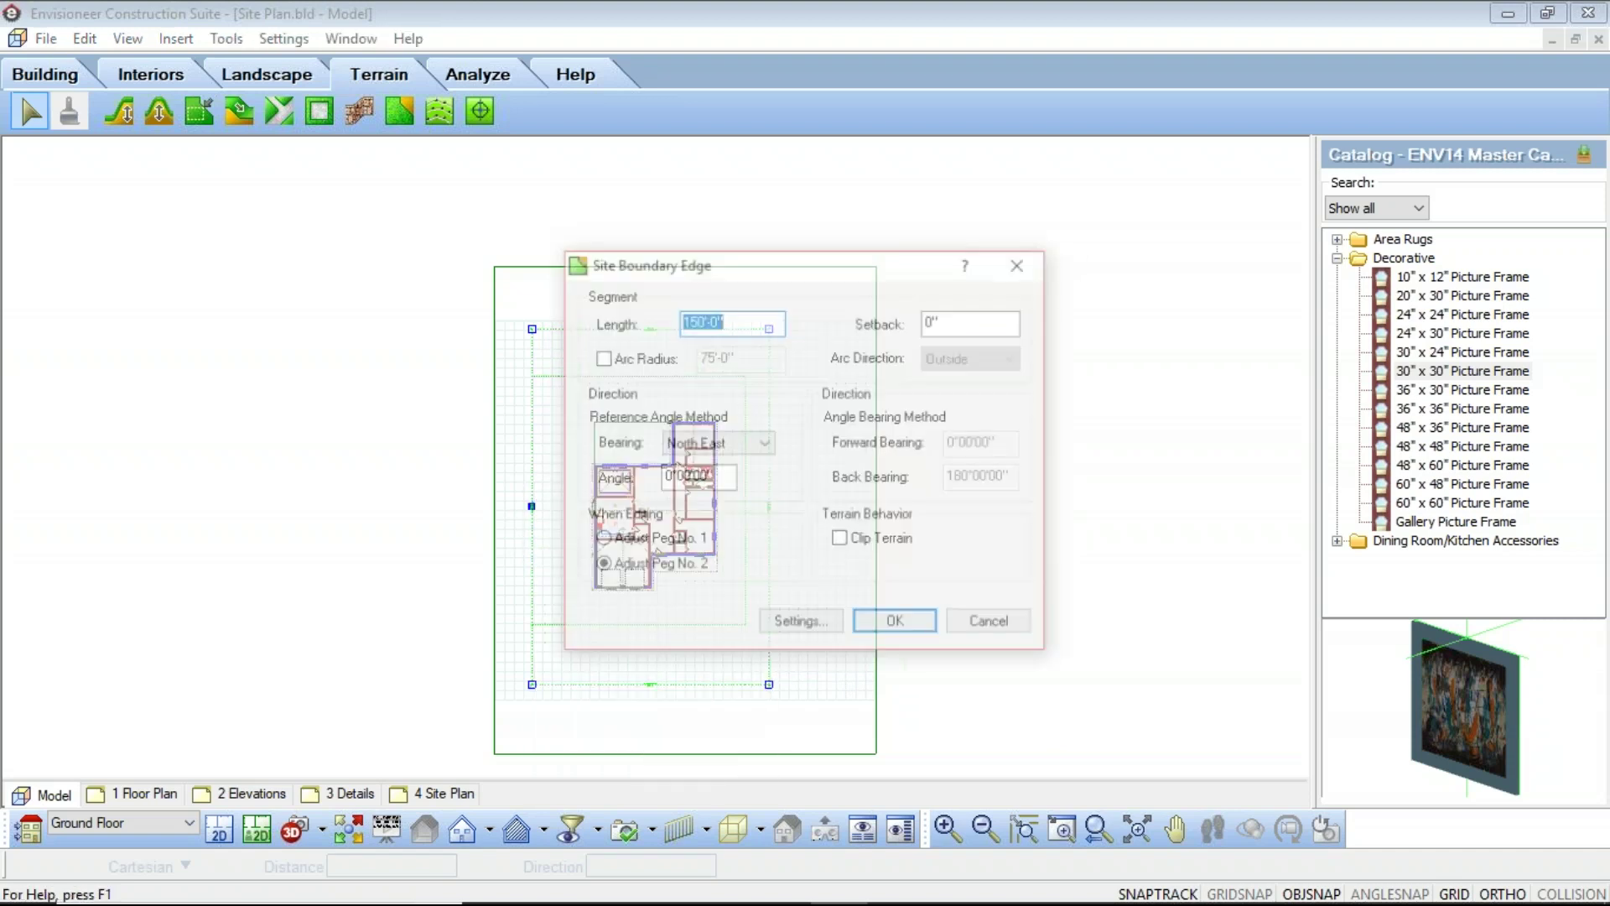
key(Tab)
text(1)
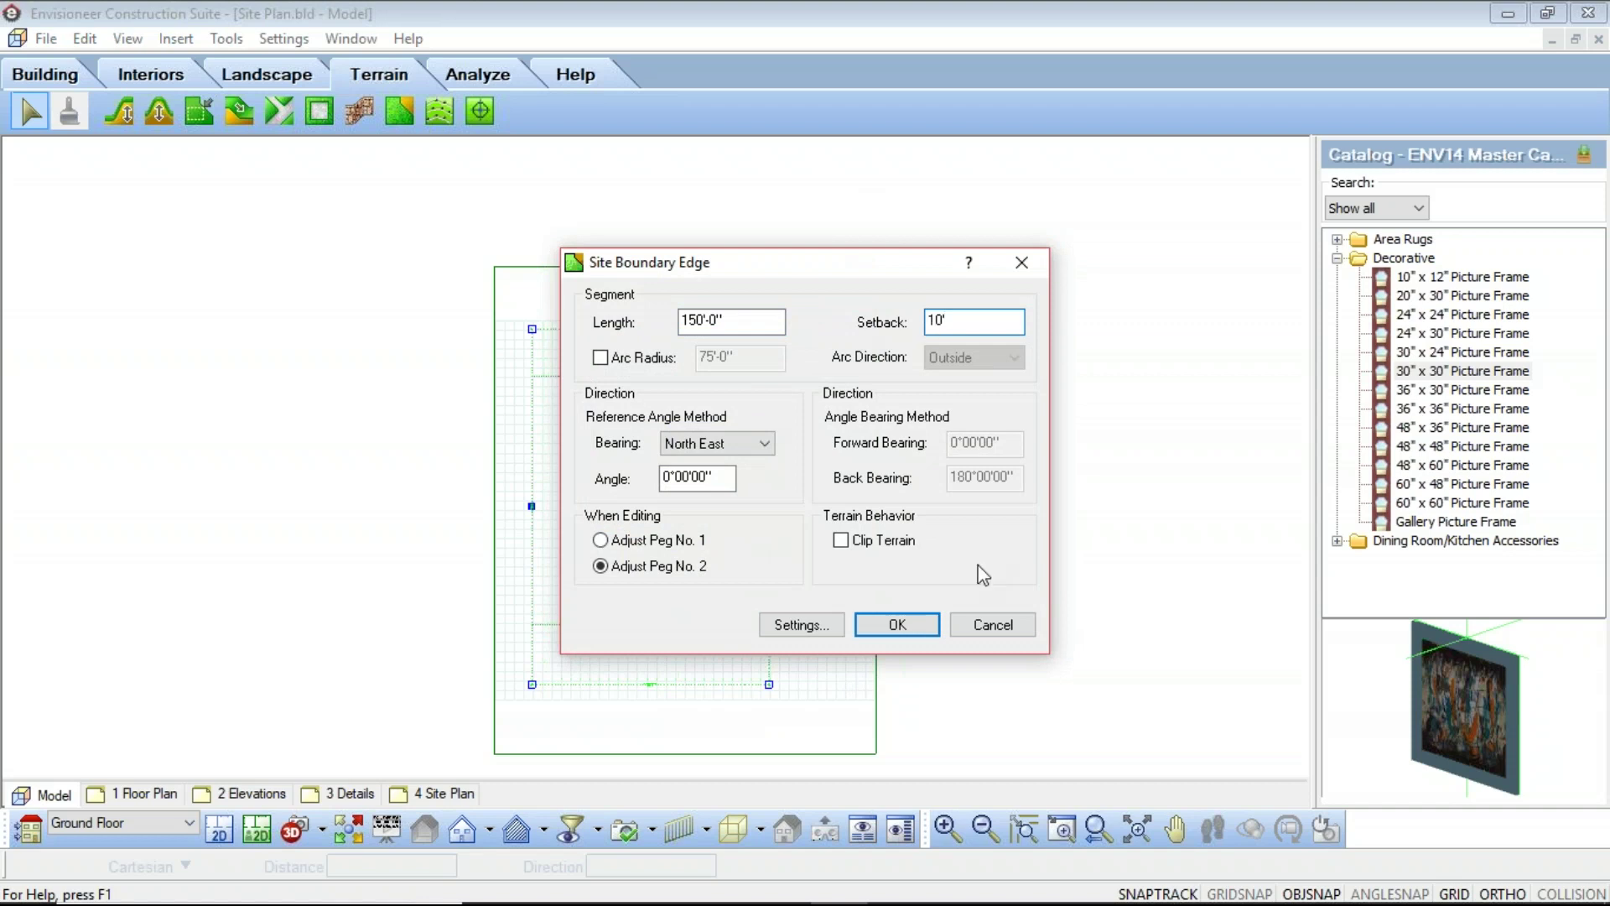
click(897, 624)
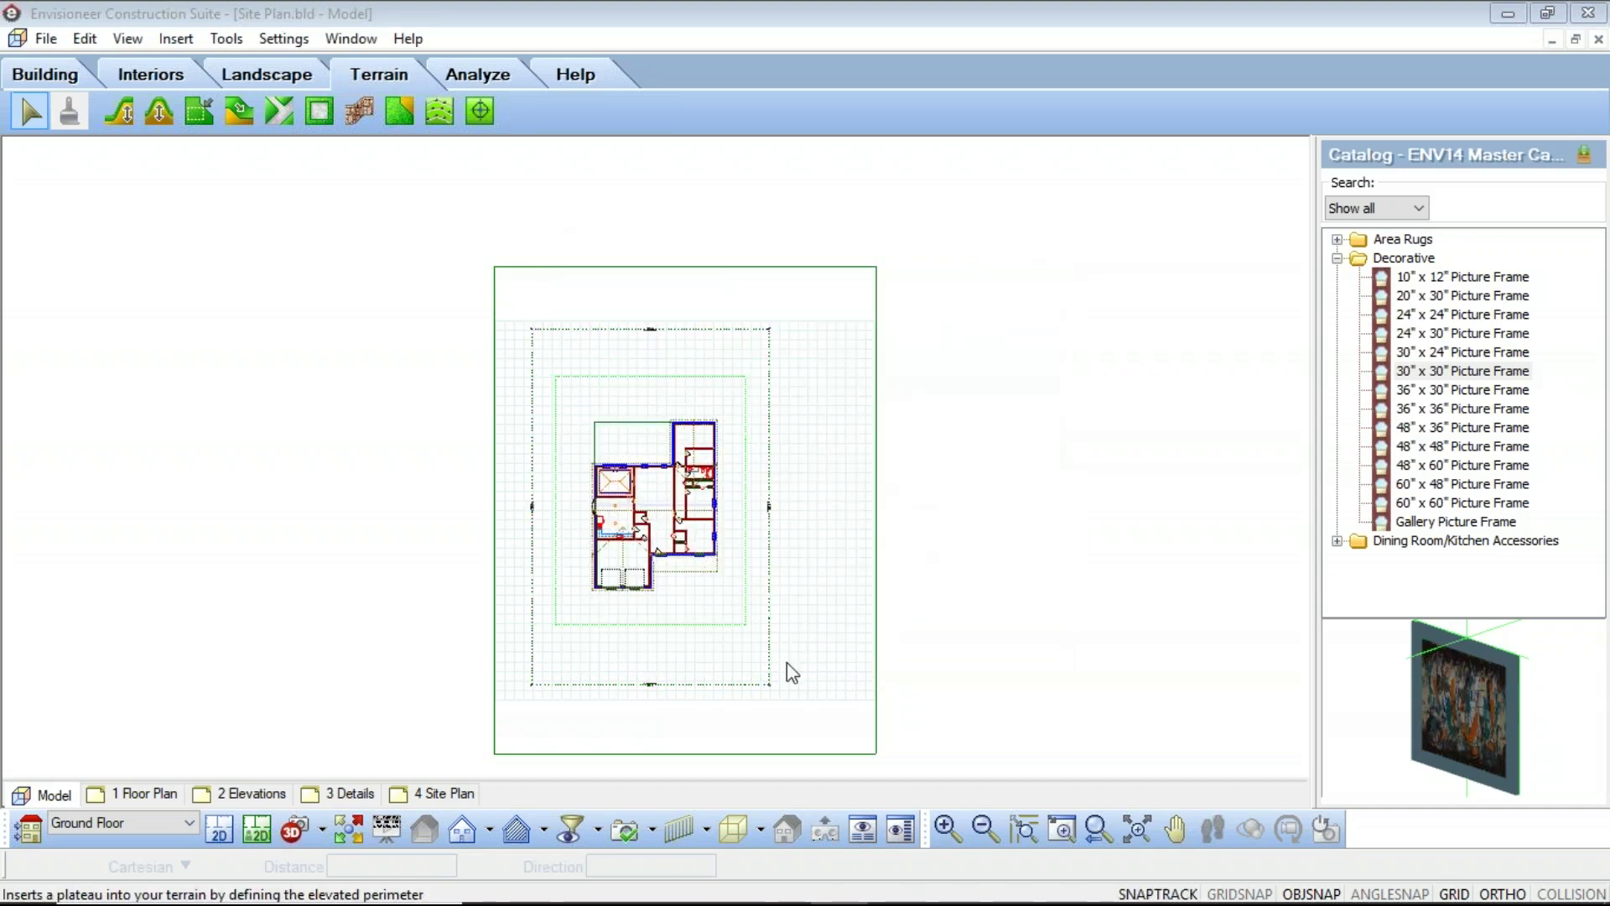
Add a linear dimension from the setback's northeast corner to the east boundary line
scroll(740, 592, up, 1)
scroll(726, 676, up, 1)
scroll(744, 701, down, 2)
scroll(724, 701, down, 1)
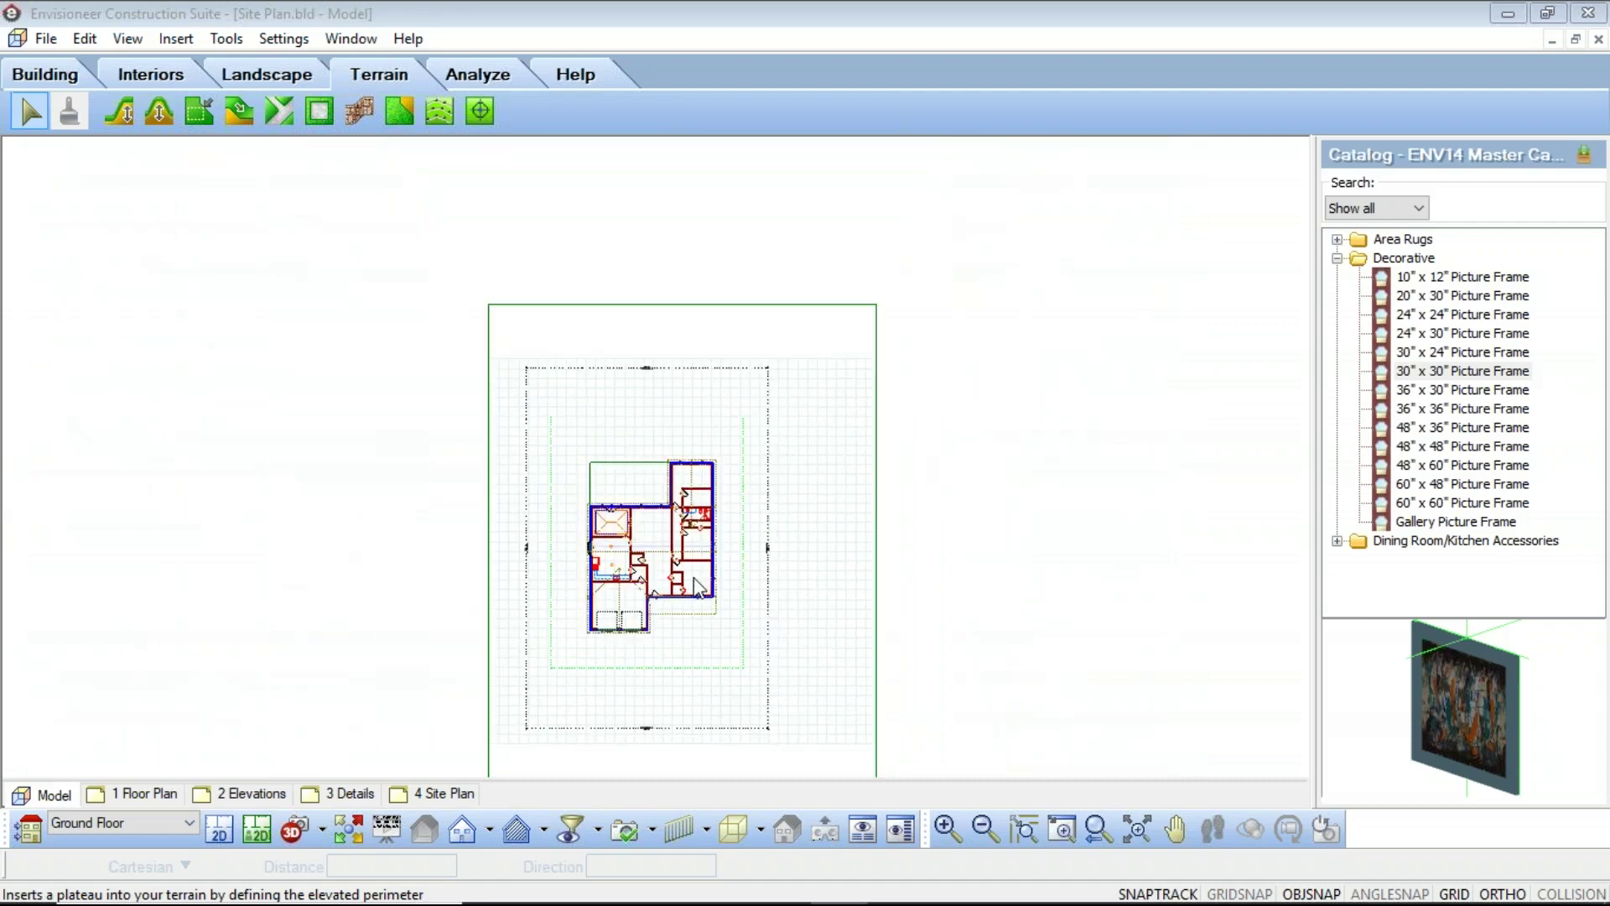
scroll(724, 436, up, 3)
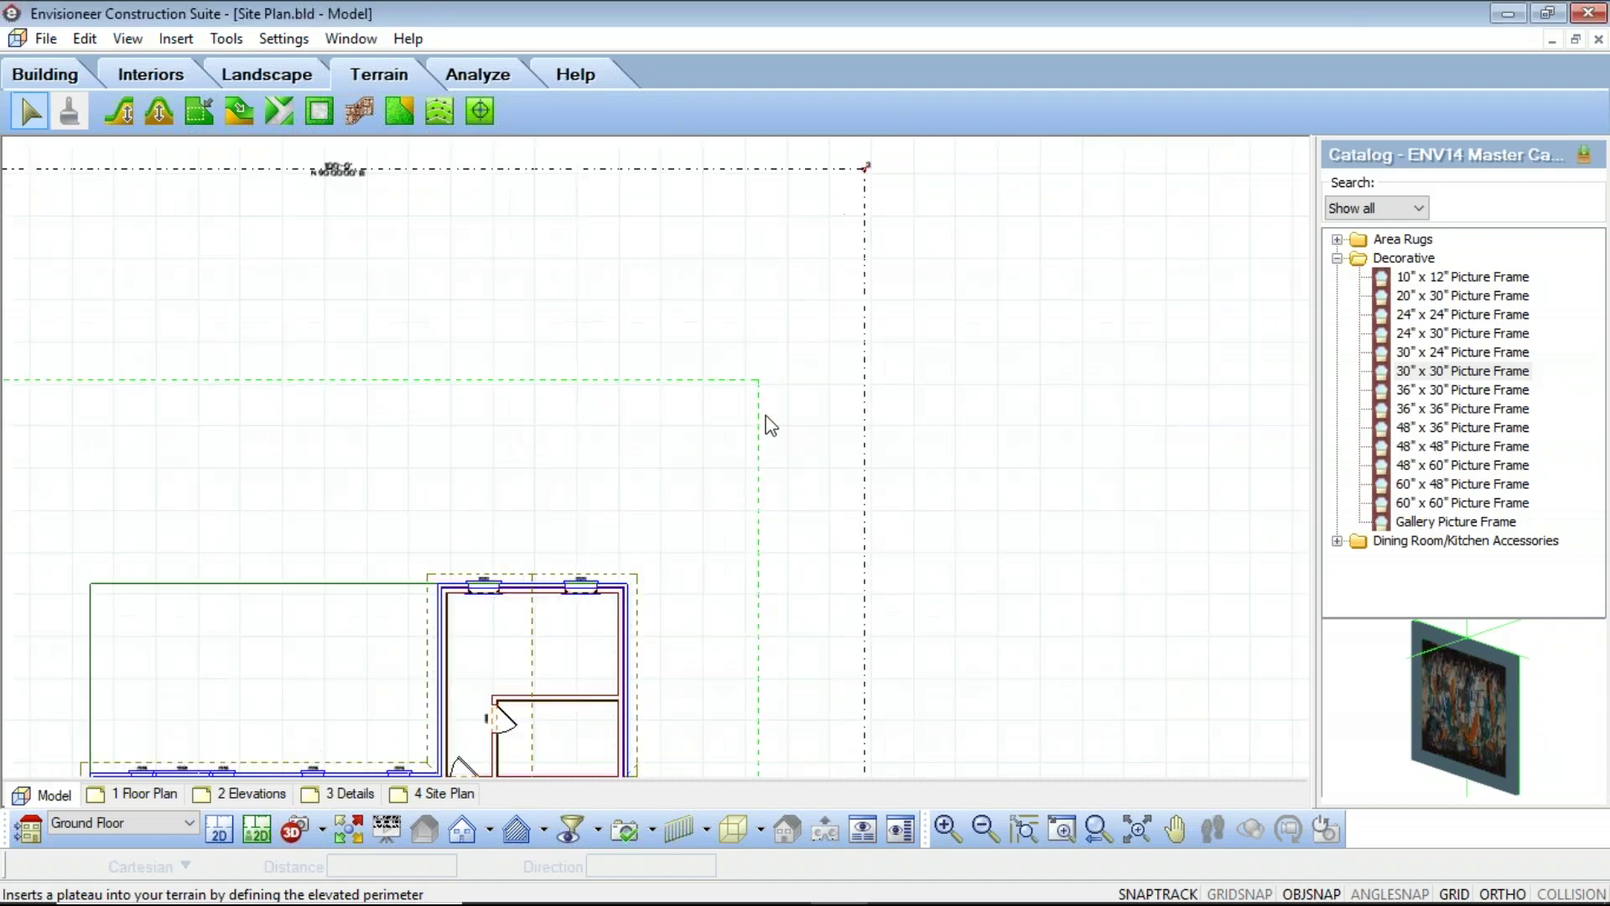
click(226, 38)
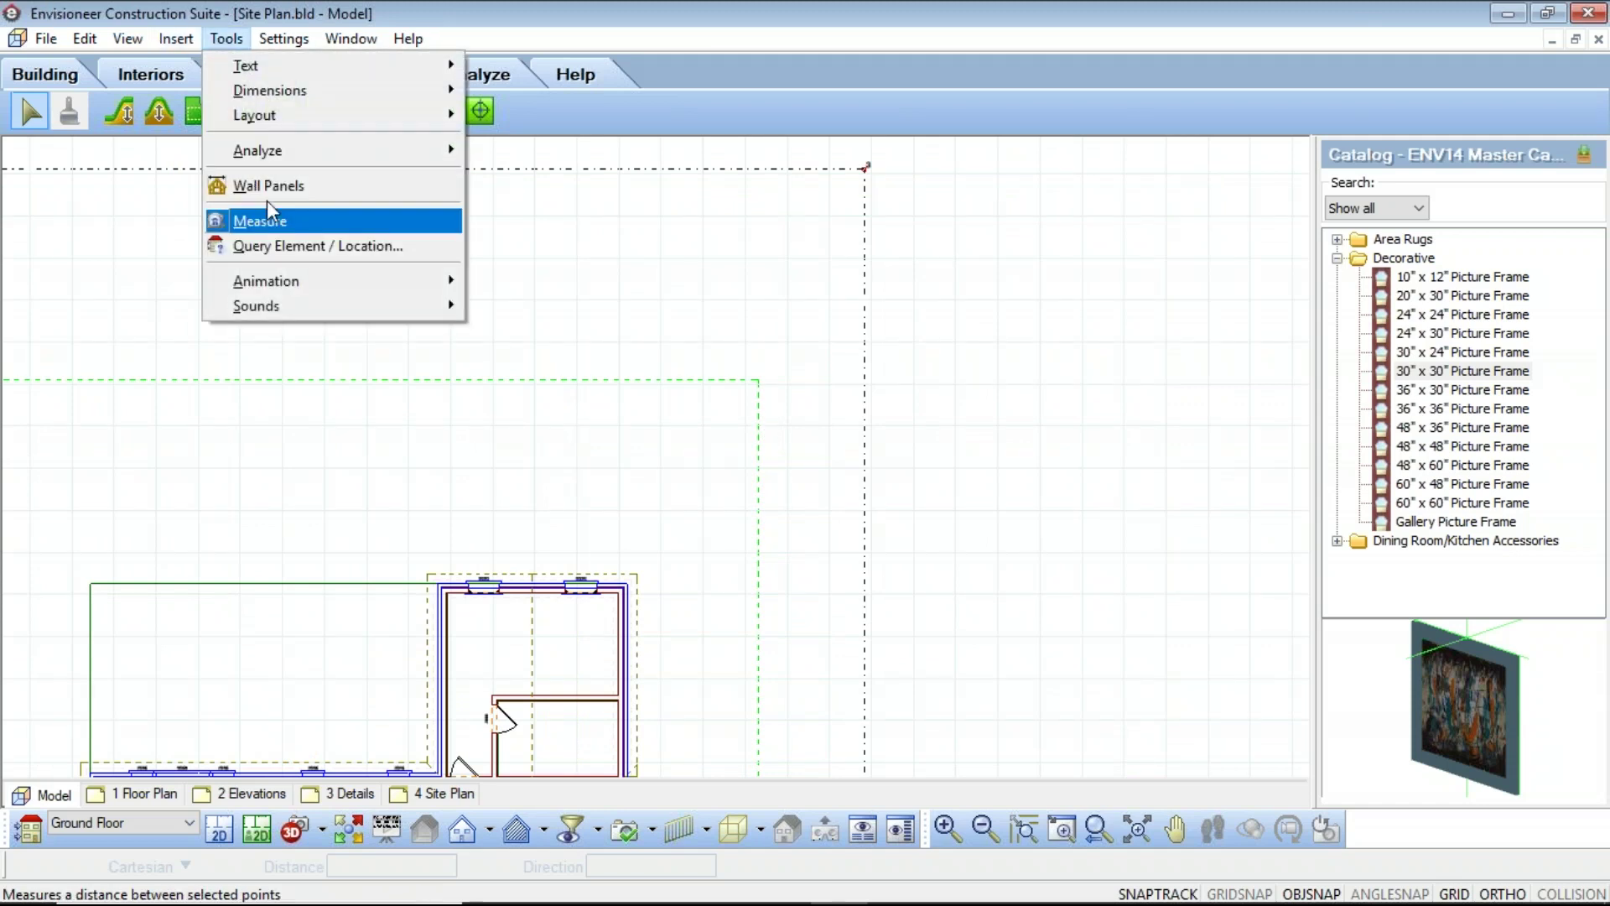
mouse_move(285, 93)
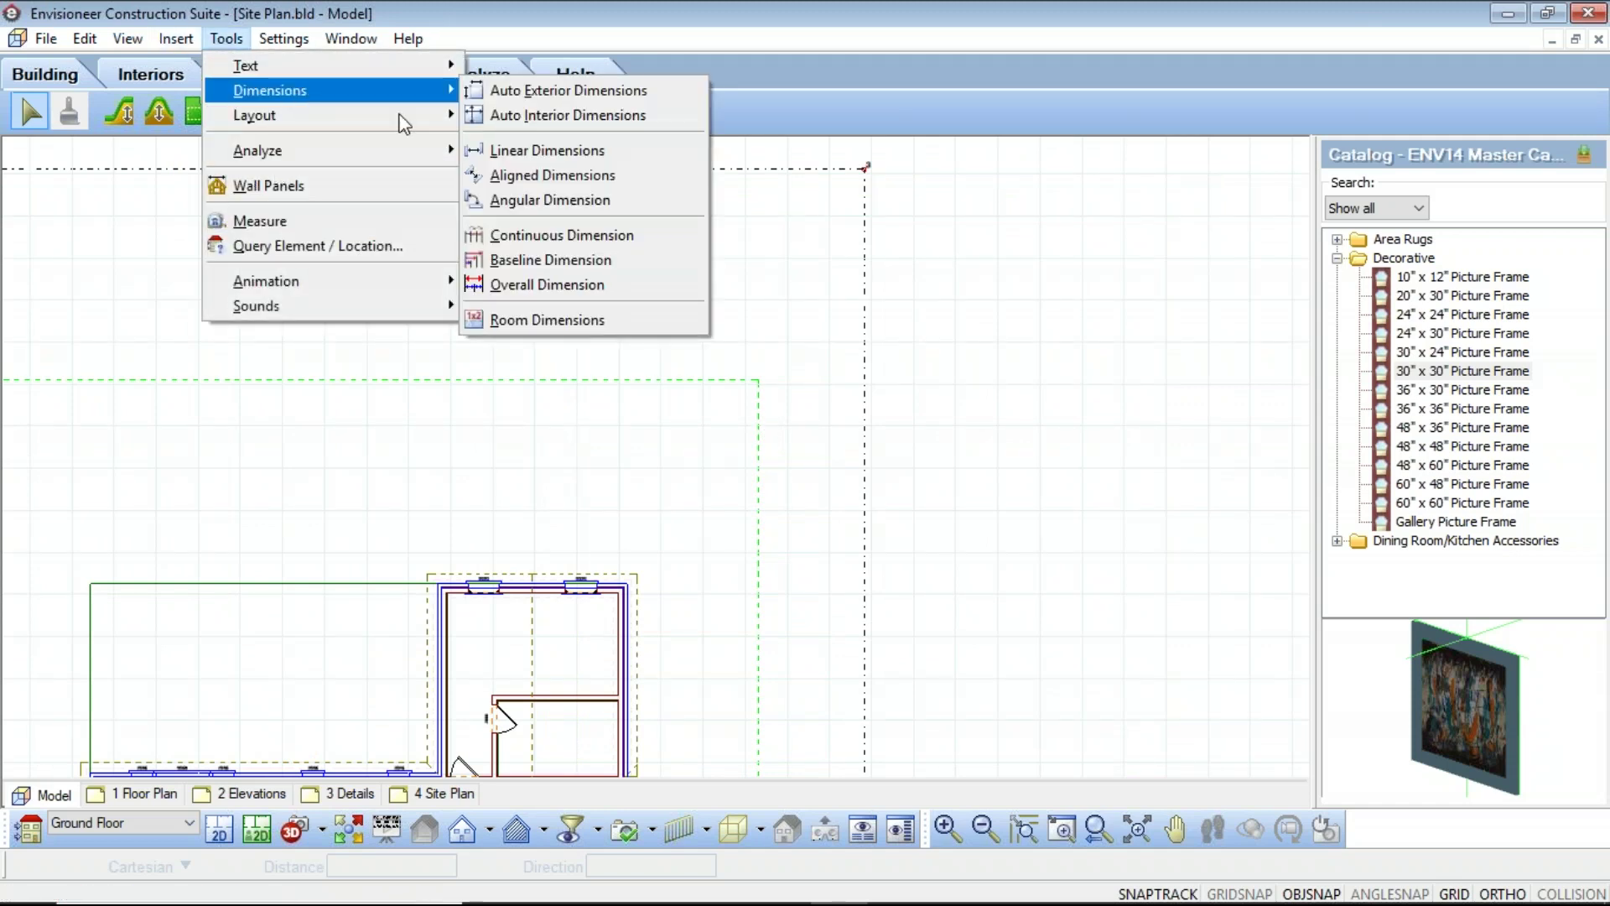
click(584, 152)
click(964, 512)
click(756, 381)
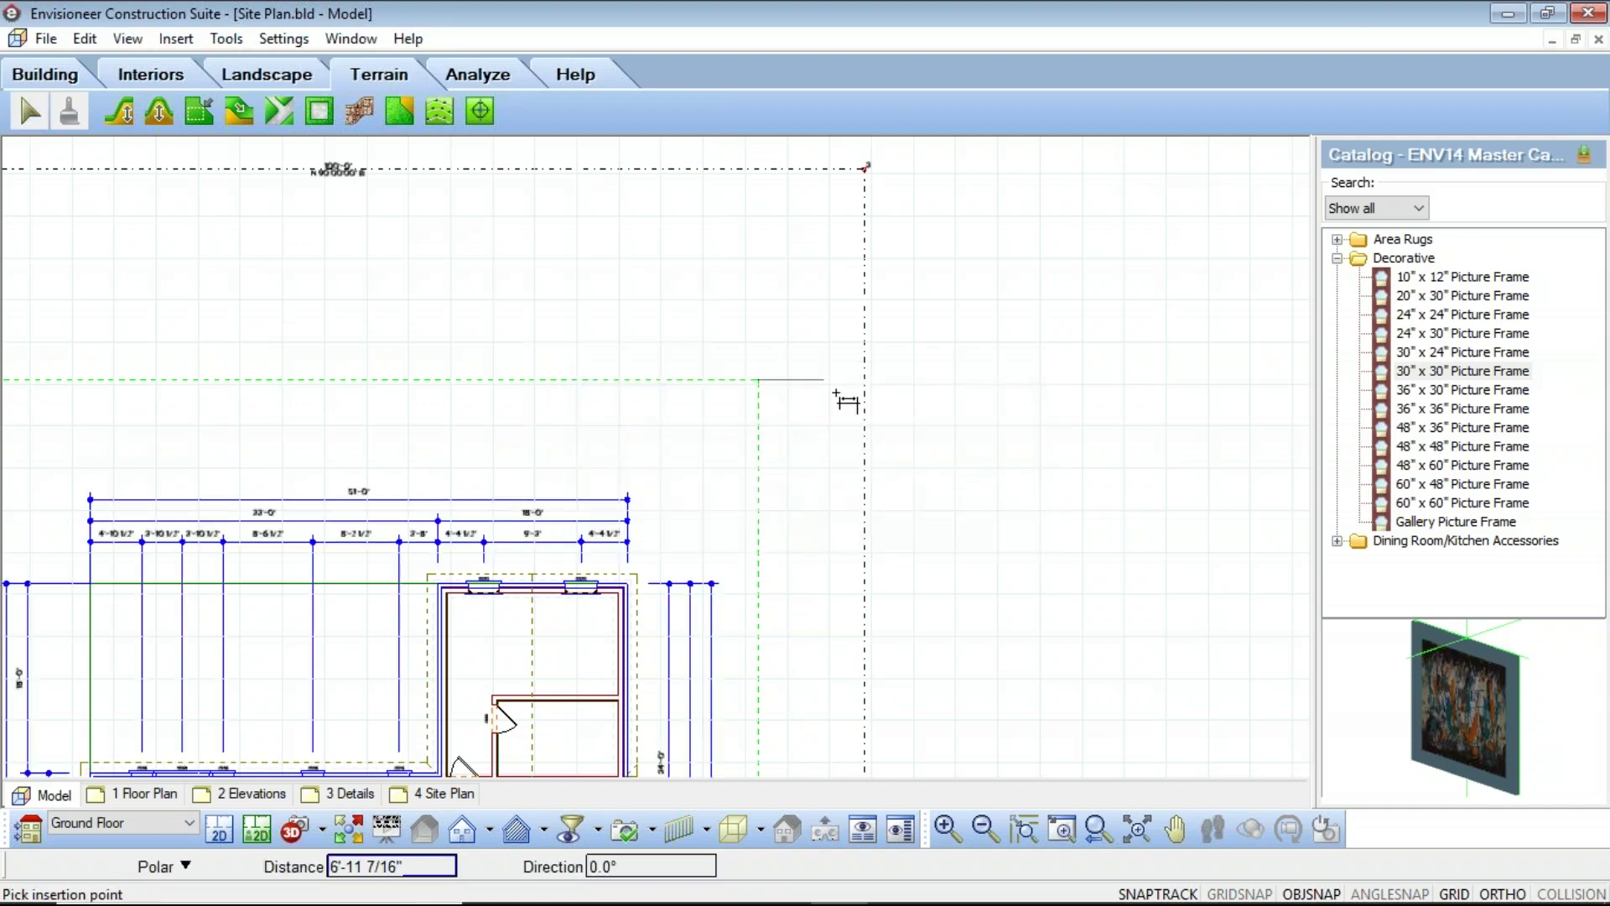
click(865, 379)
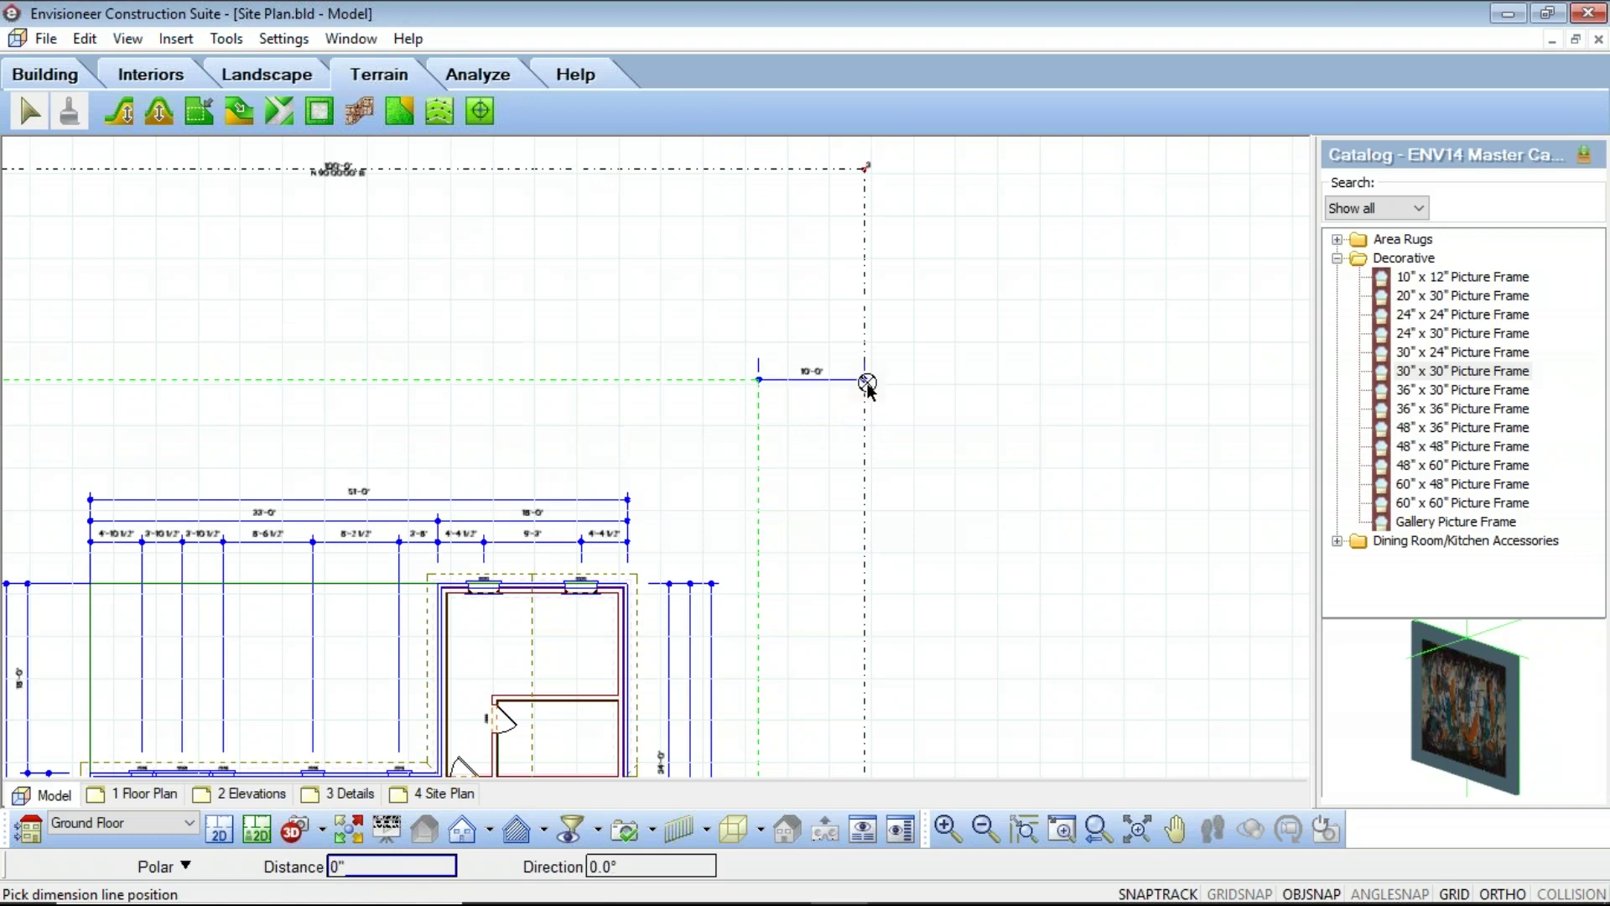
click(866, 384)
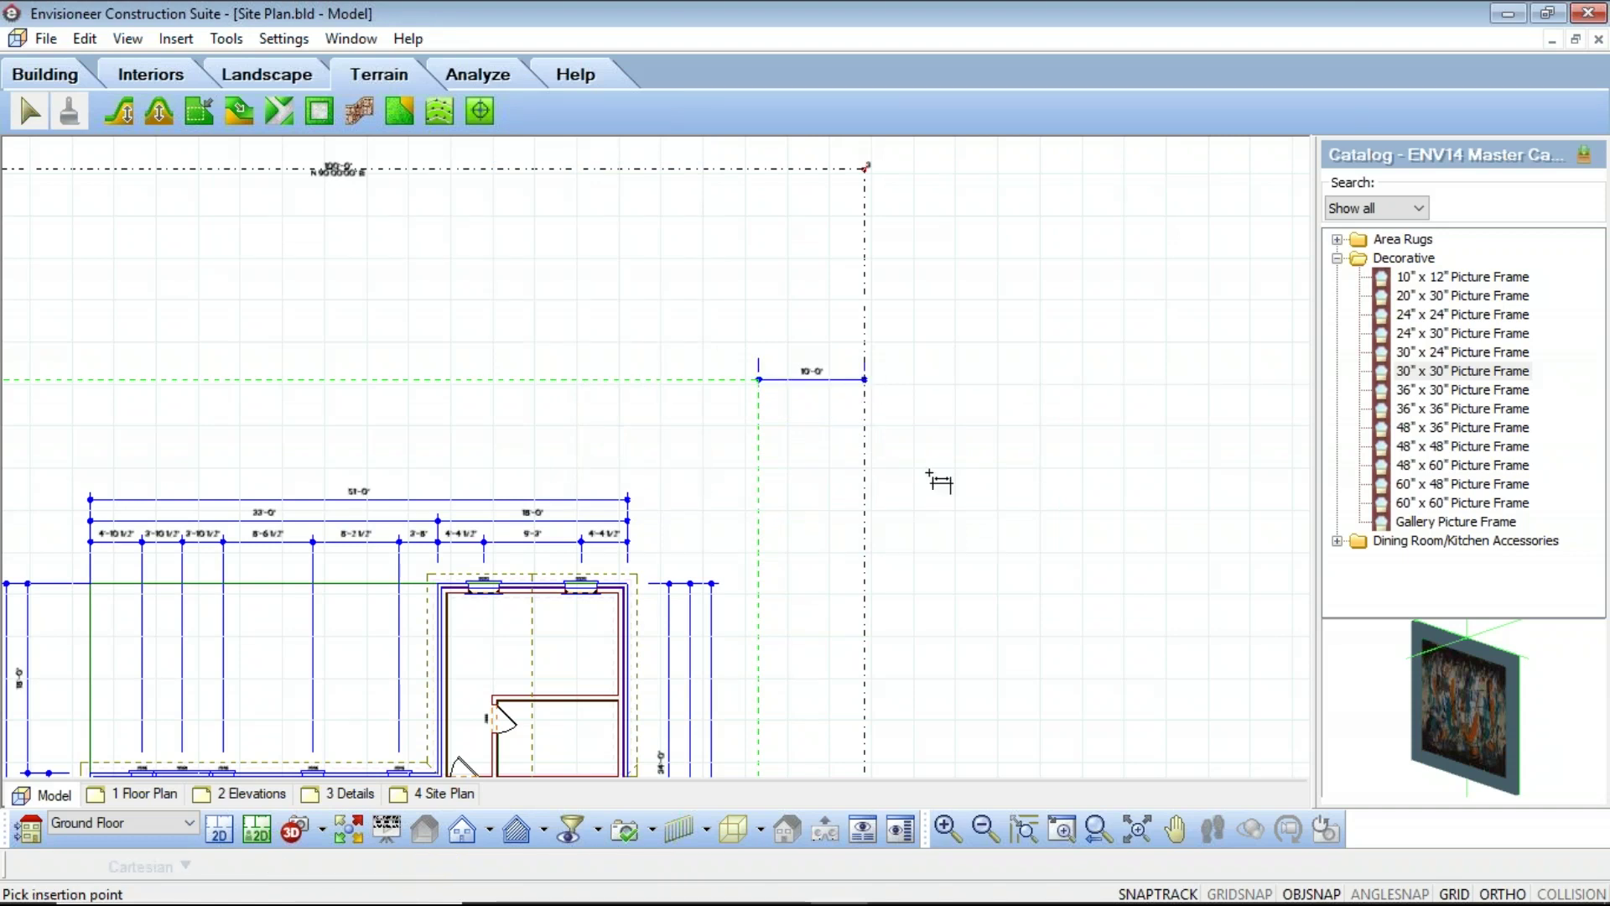
Add a linear dimension from the setback's northwest corner up to the north boundary line
scroll(939, 482, down, 2)
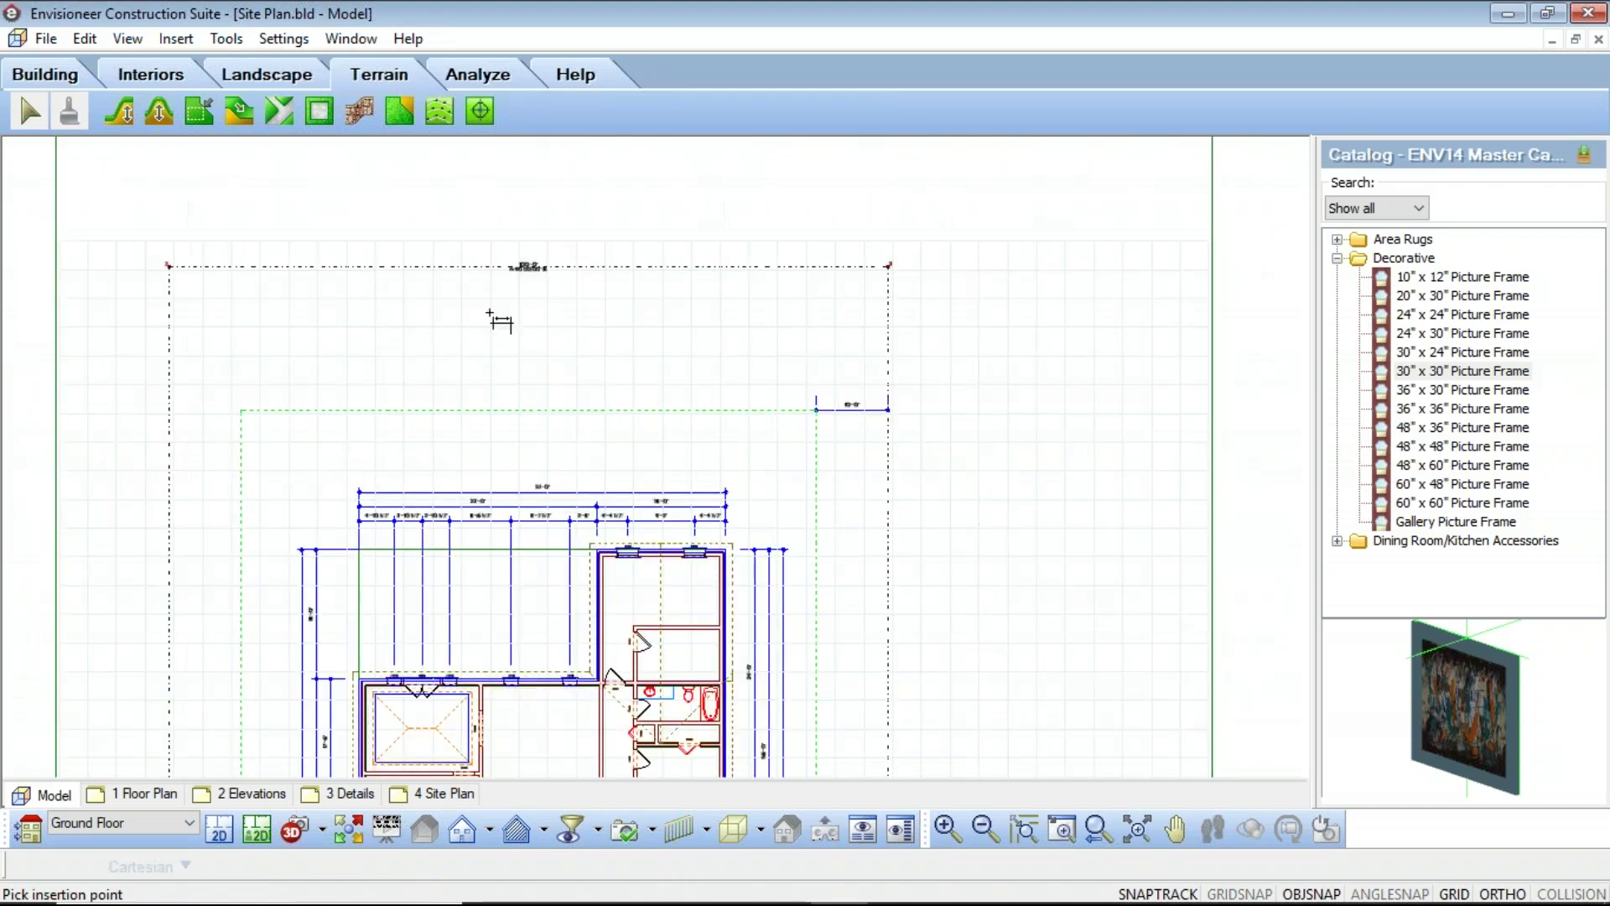
click(242, 411)
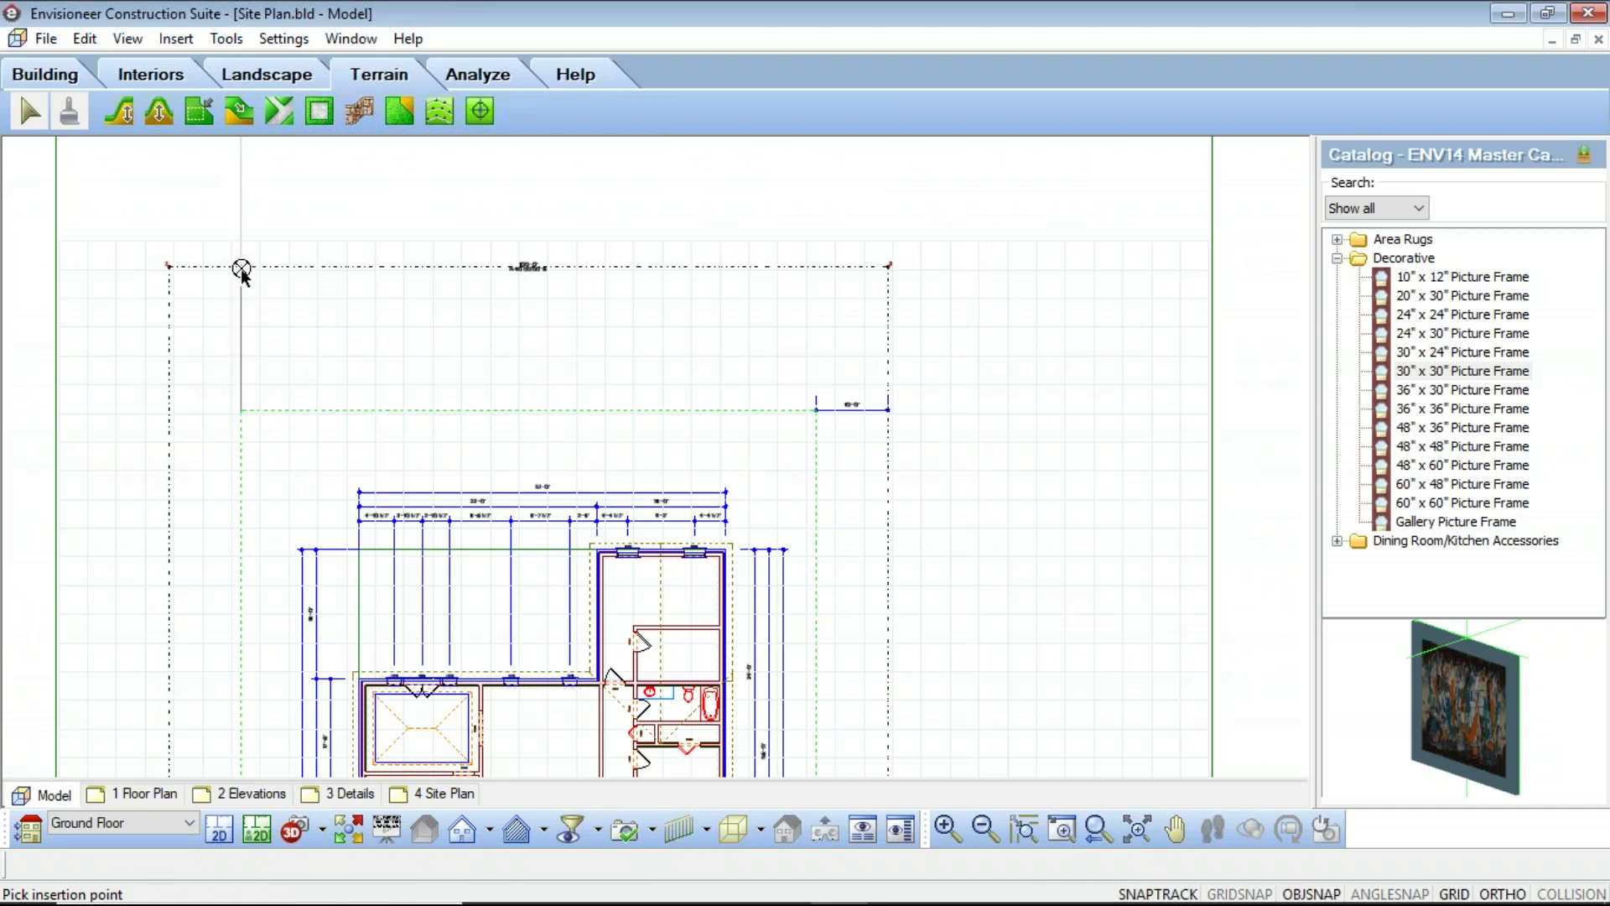
click(242, 268)
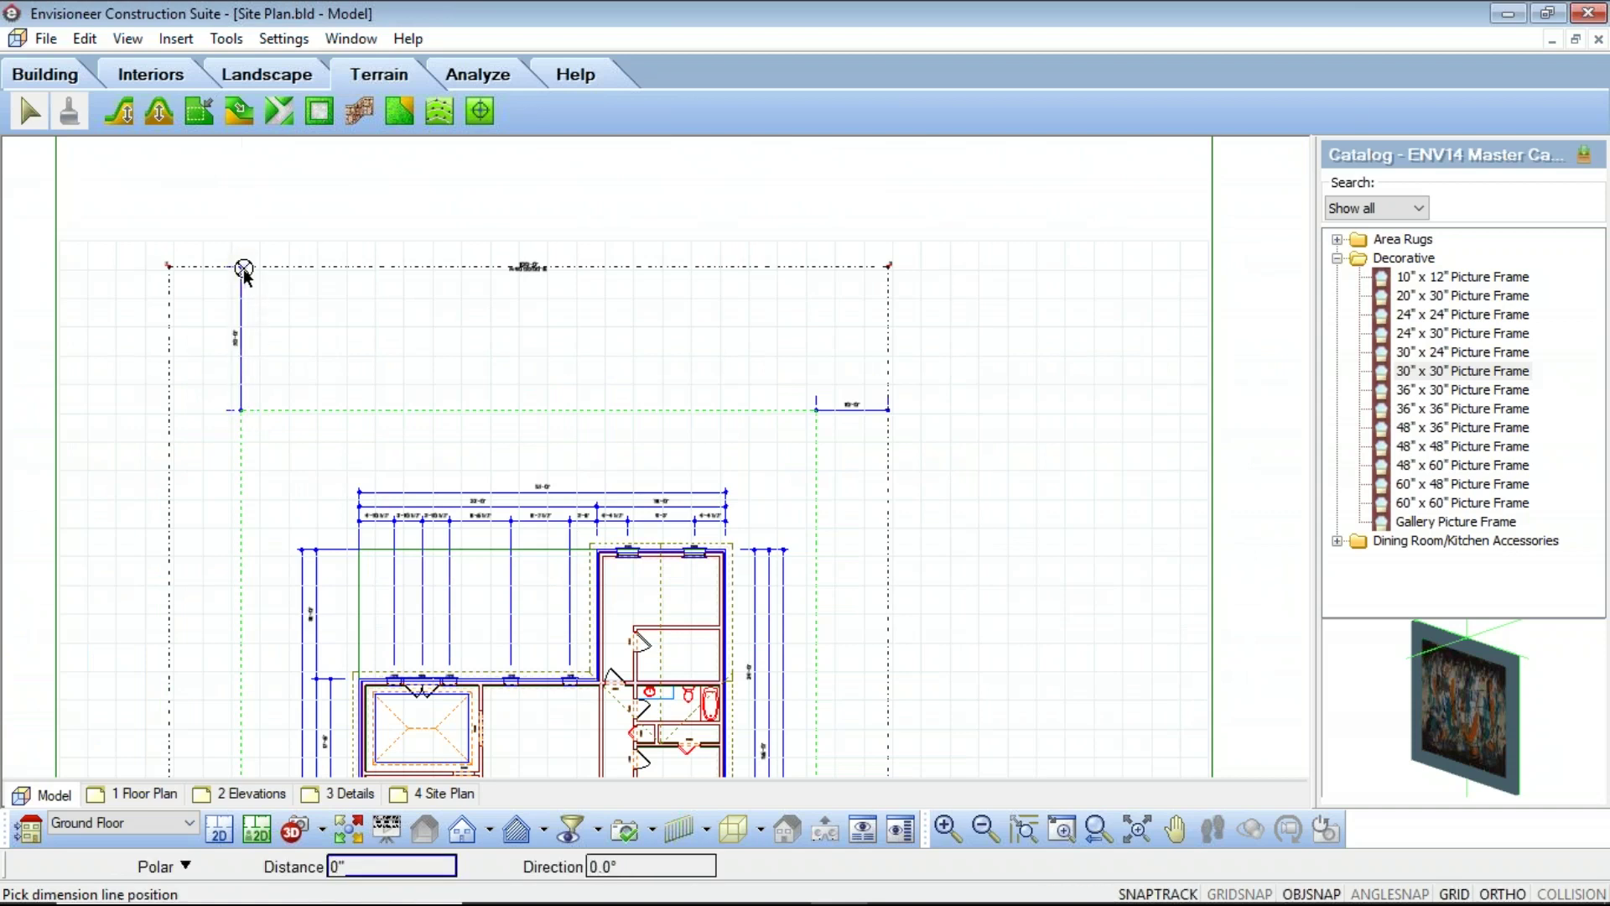
click(244, 270)
Add a linear dimension from the setback's southeast corner down to the south boundary line
scroll(507, 317, down, 3)
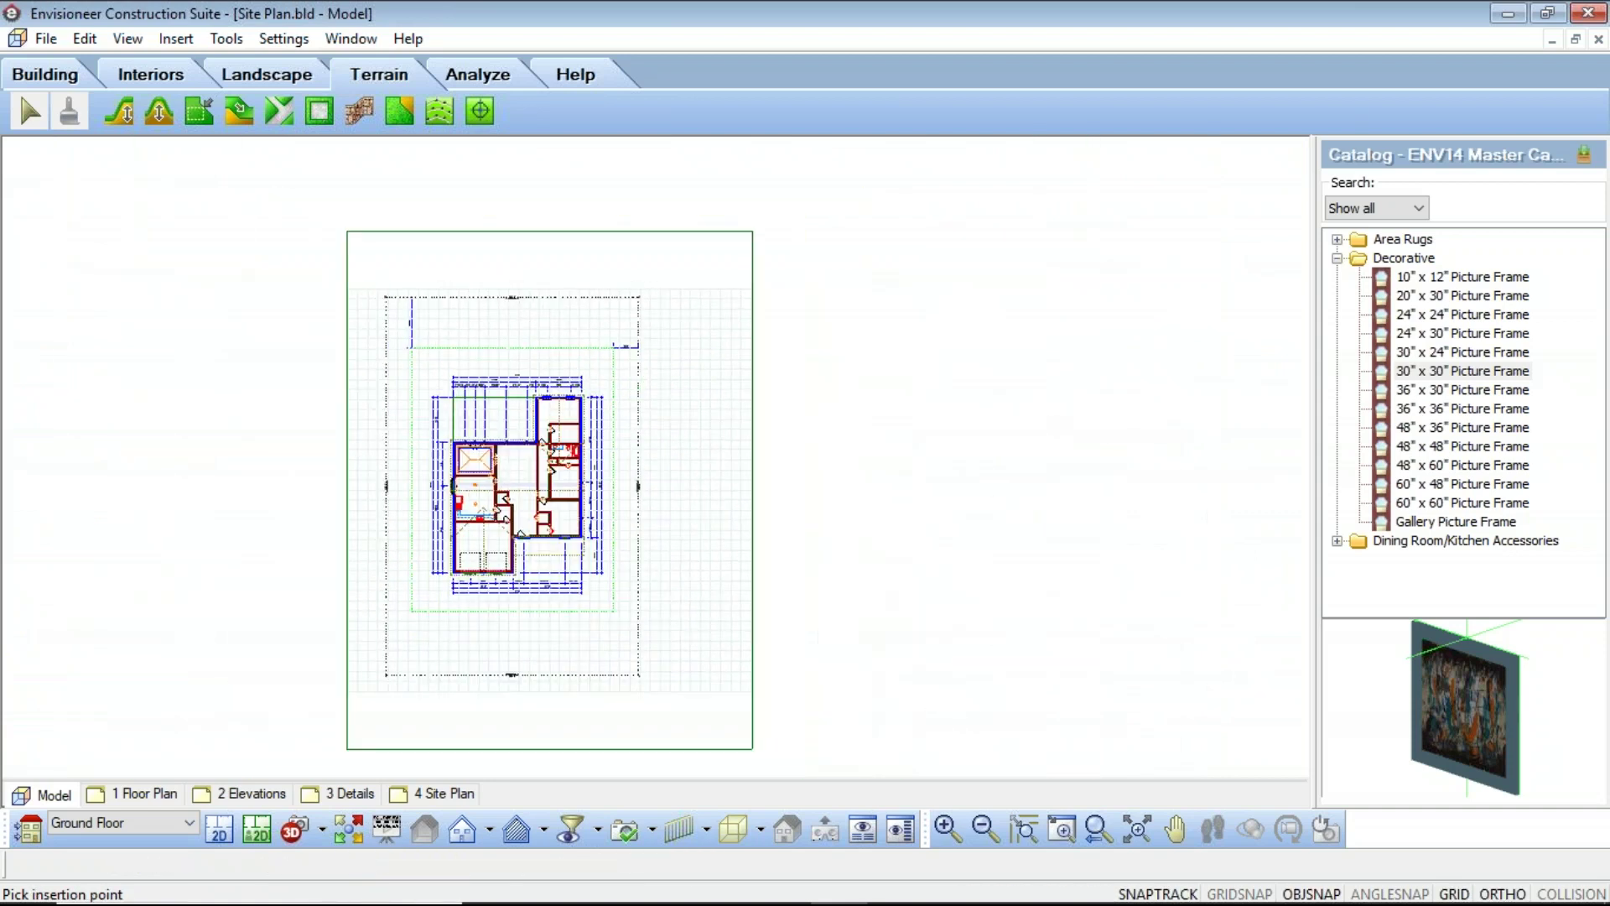
scroll(586, 694, up, 3)
click(646, 531)
click(644, 663)
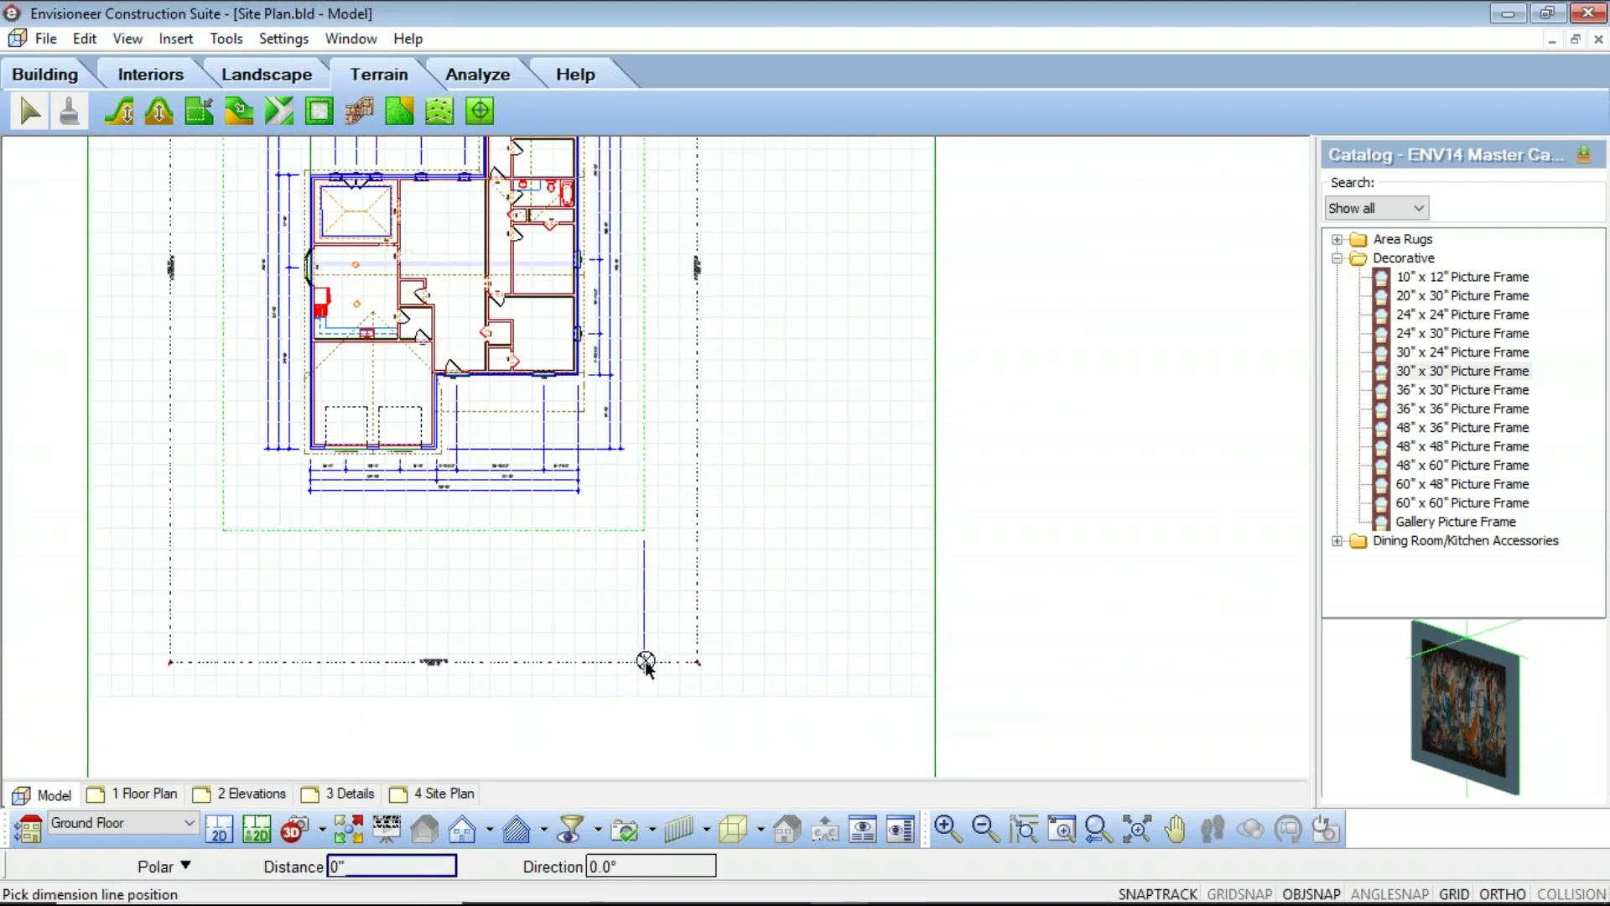
click(644, 533)
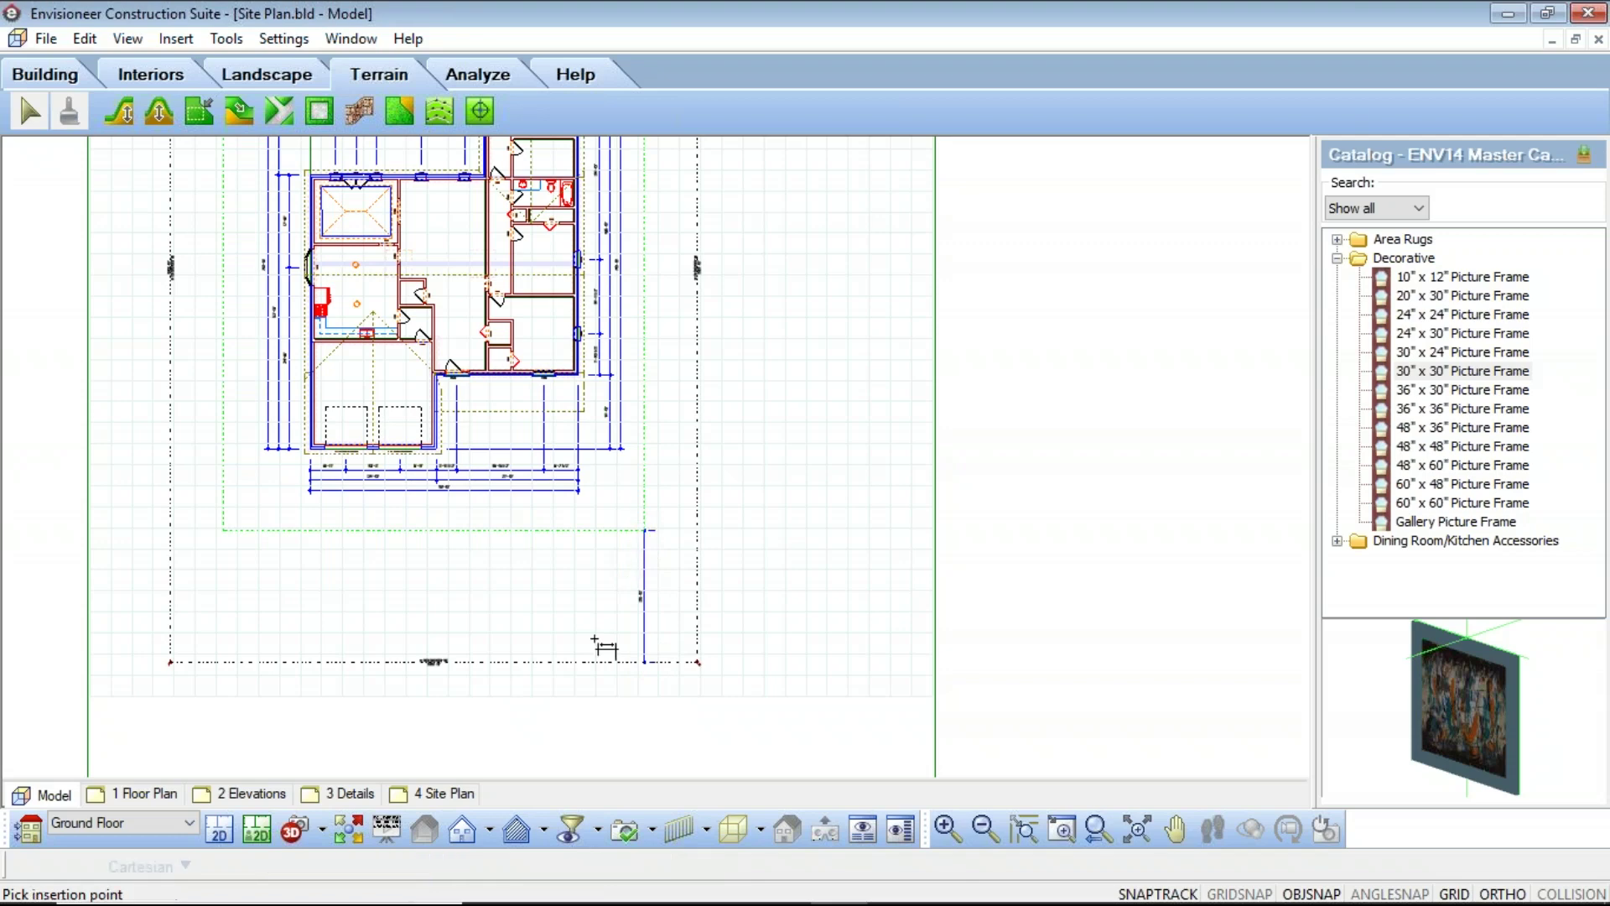
Add a linear dimension from the setback's southwest corner to the west boundary line and finish dimensioning
scroll(631, 579, up, 5)
scroll(707, 533, down, 5)
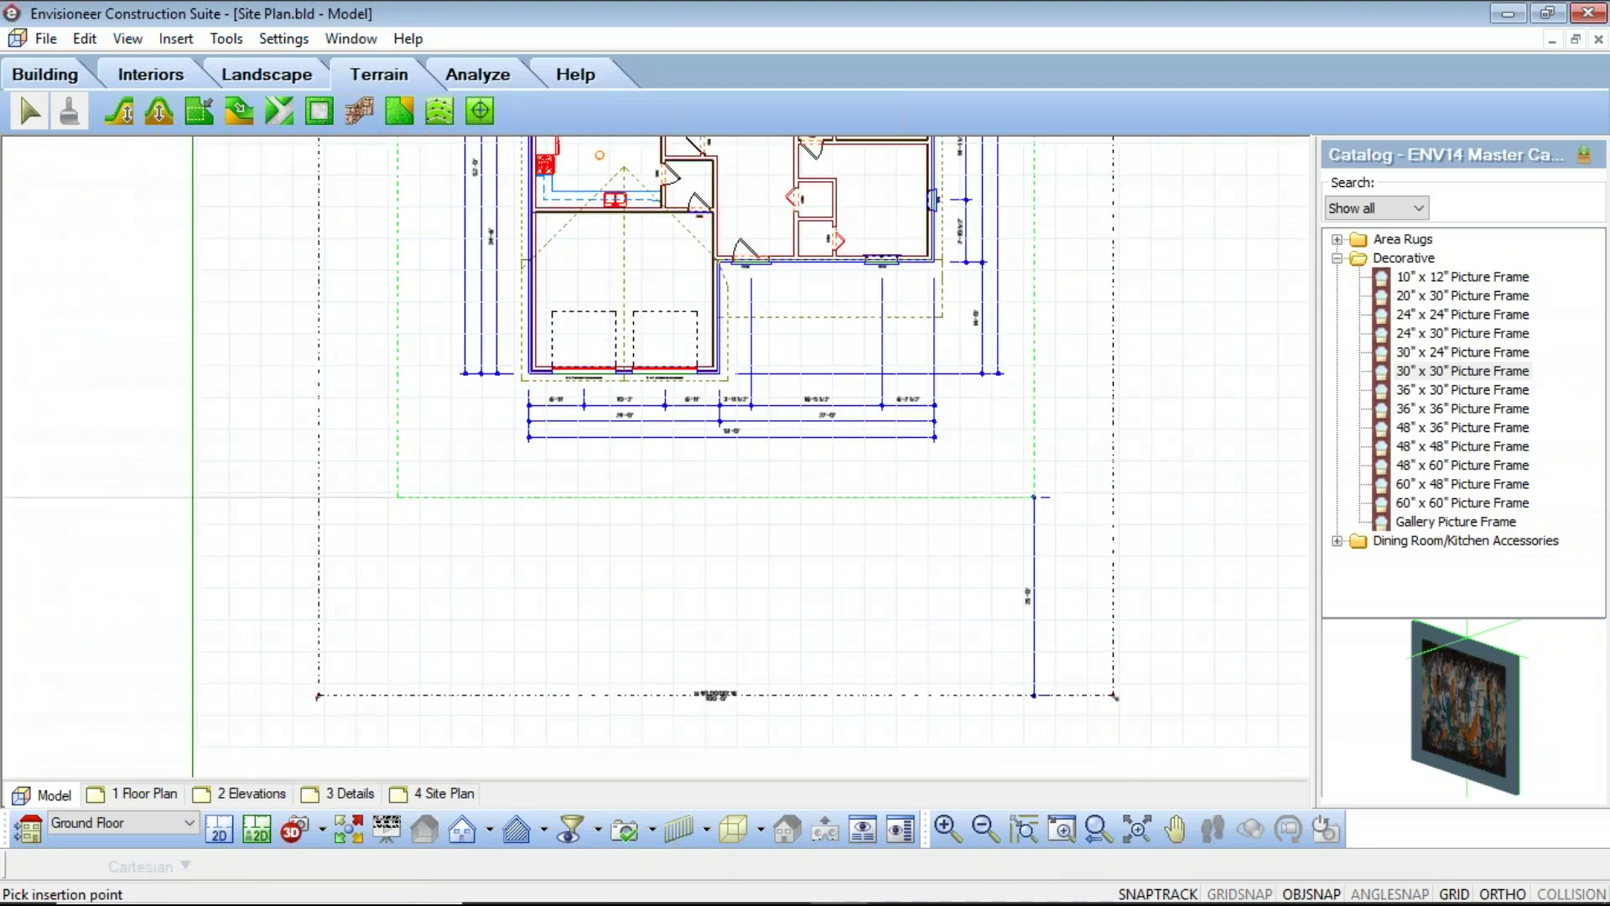
scroll(424, 503, up, 2)
click(437, 500)
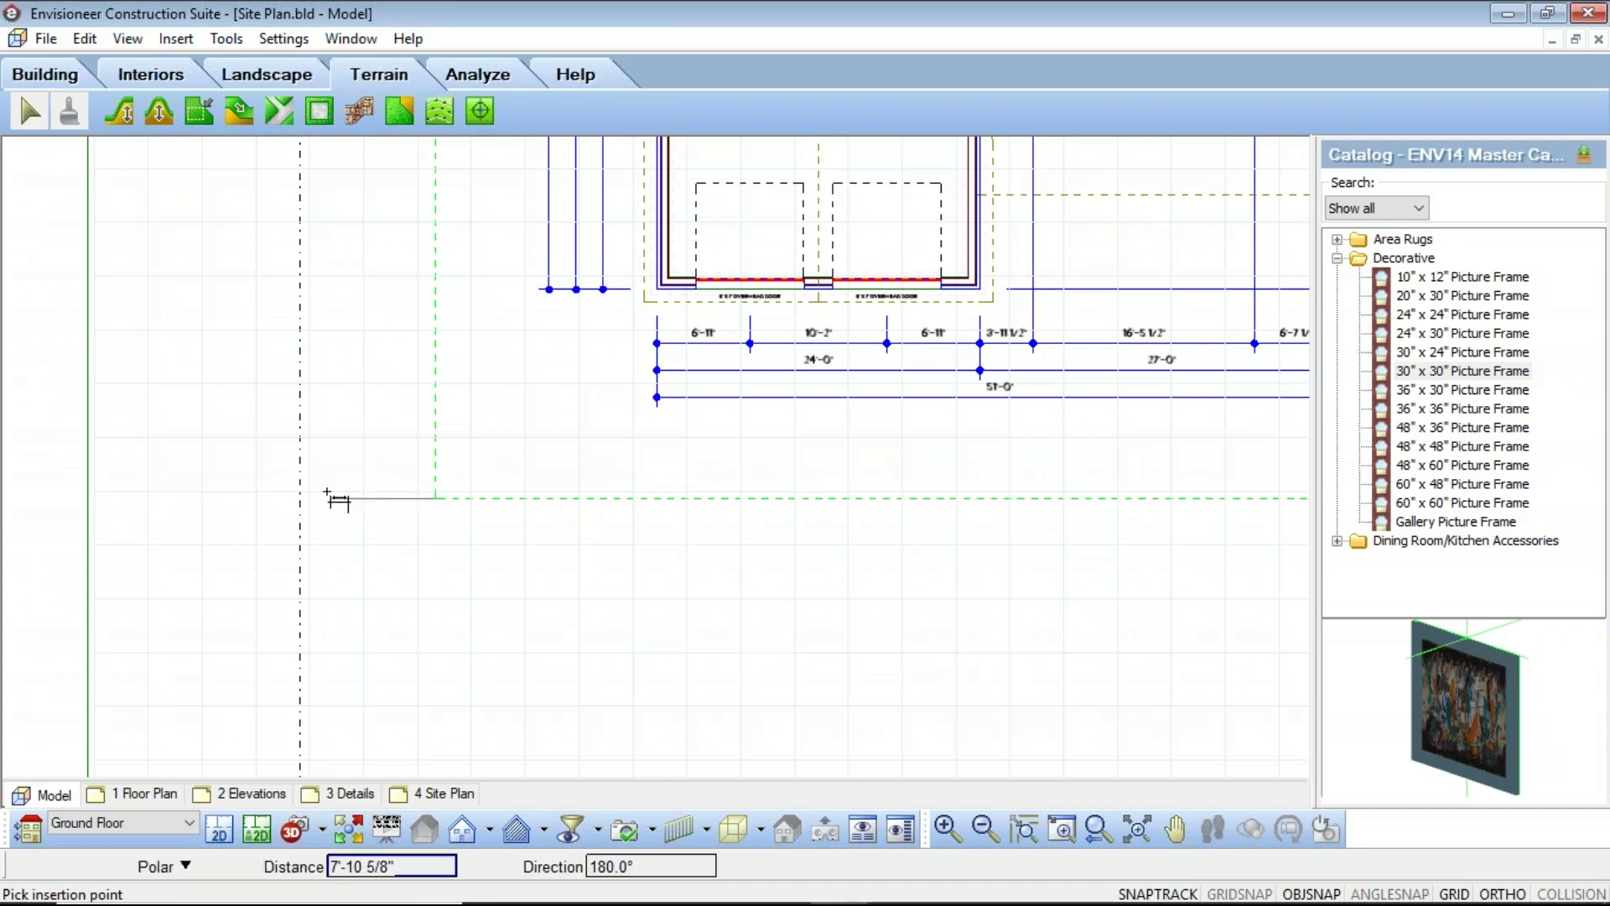
click(300, 501)
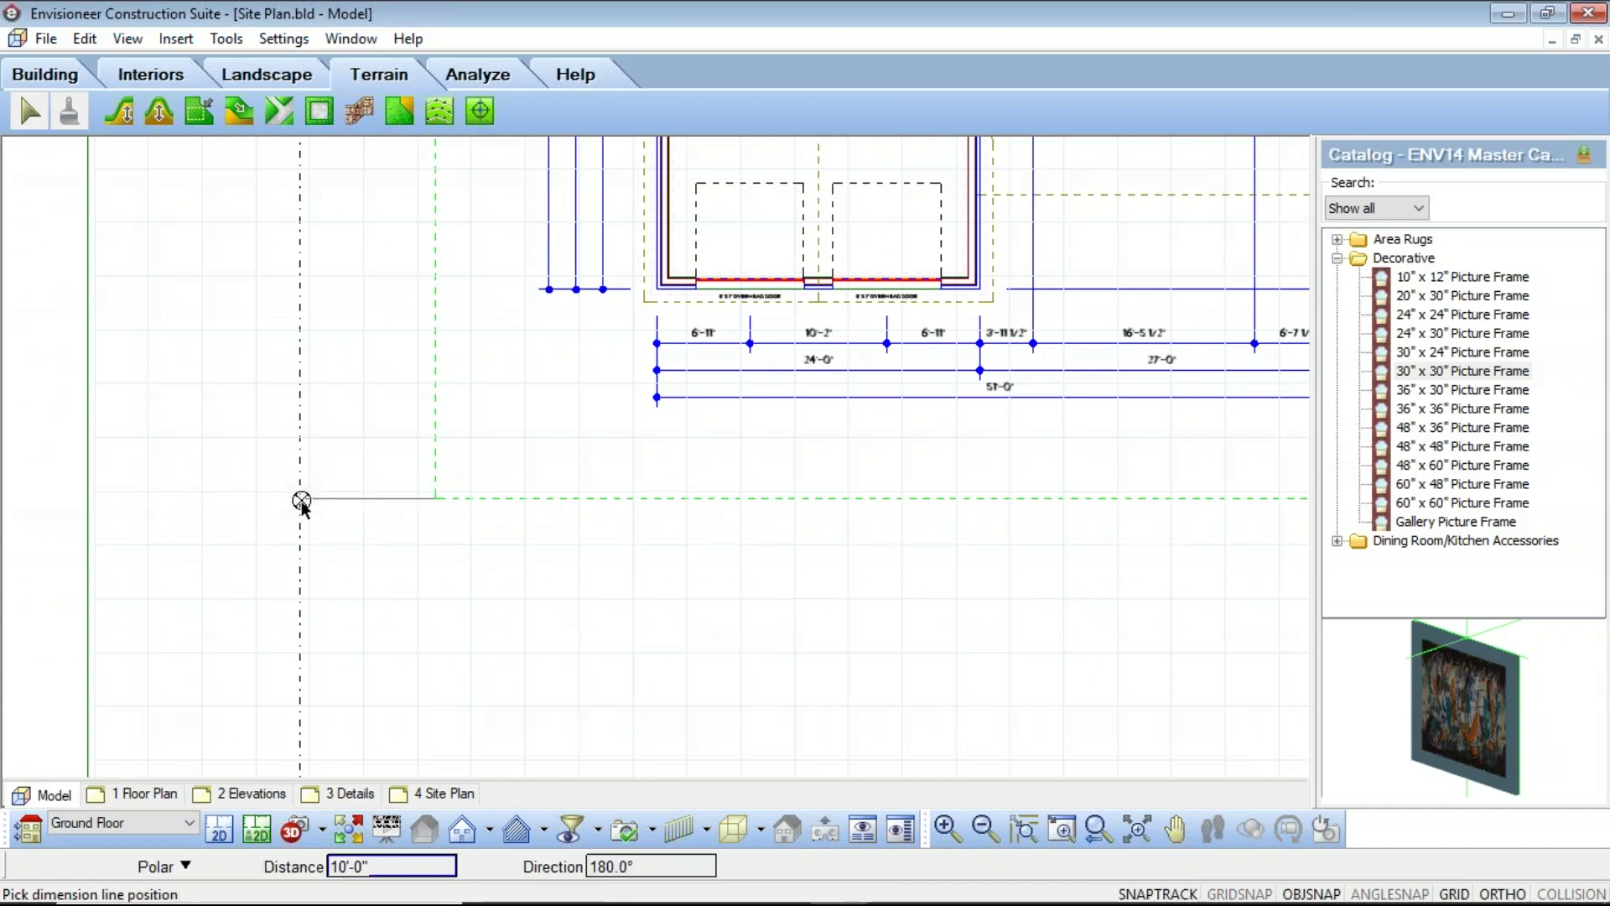
click(440, 503)
right_click(622, 513)
click(701, 535)
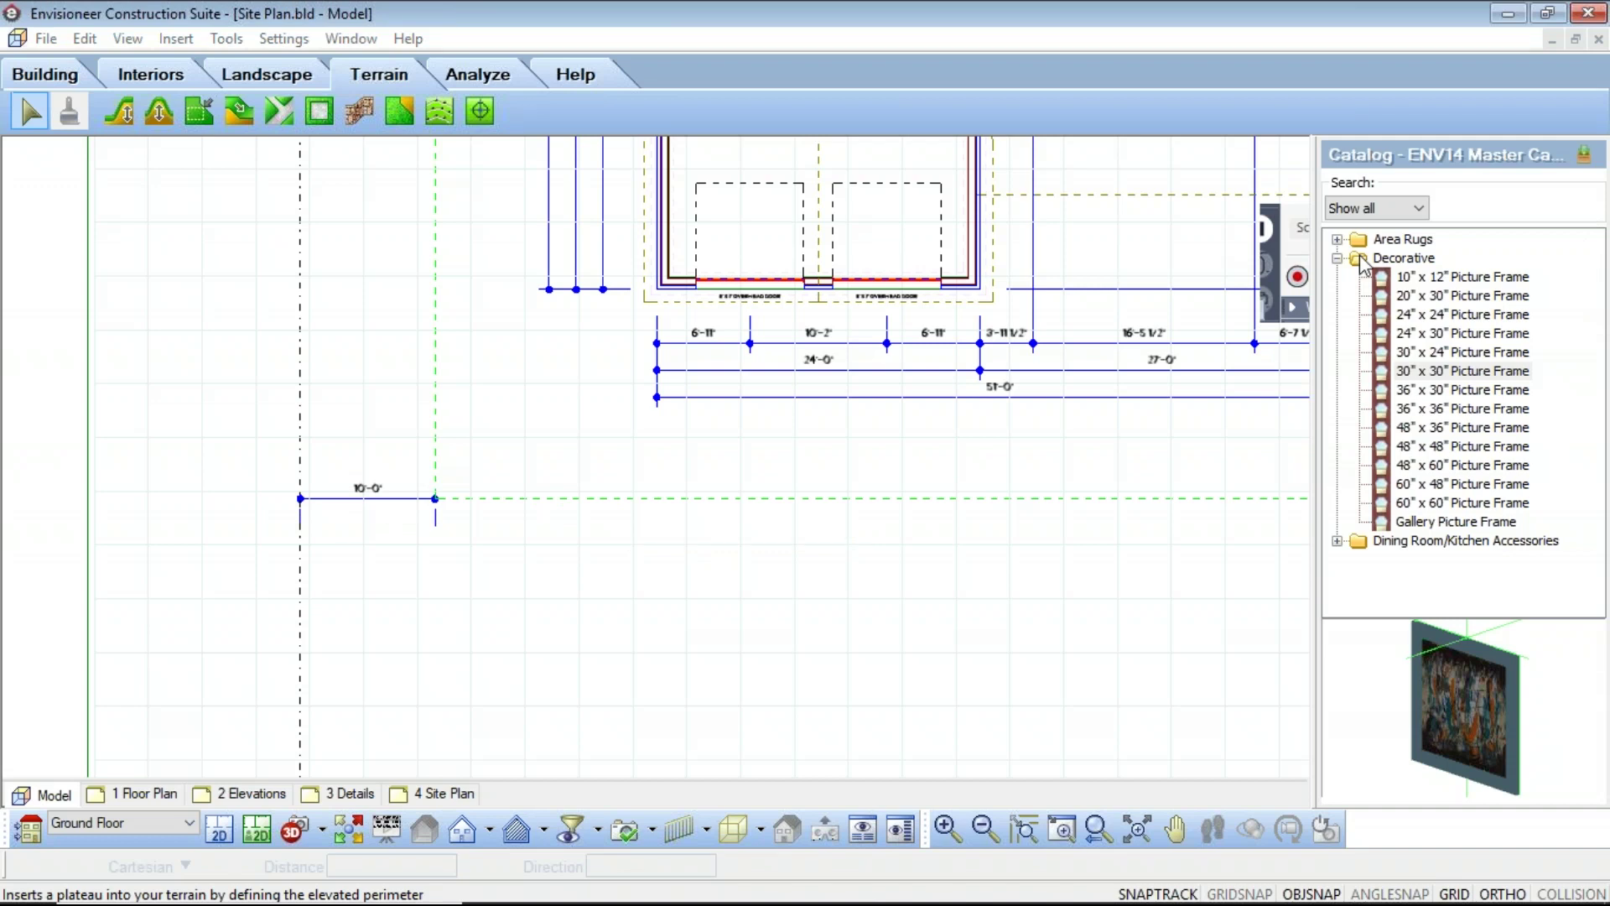
Open the 4 Site Plan sheet and start inserting a 2D plan view of the model
click(424, 794)
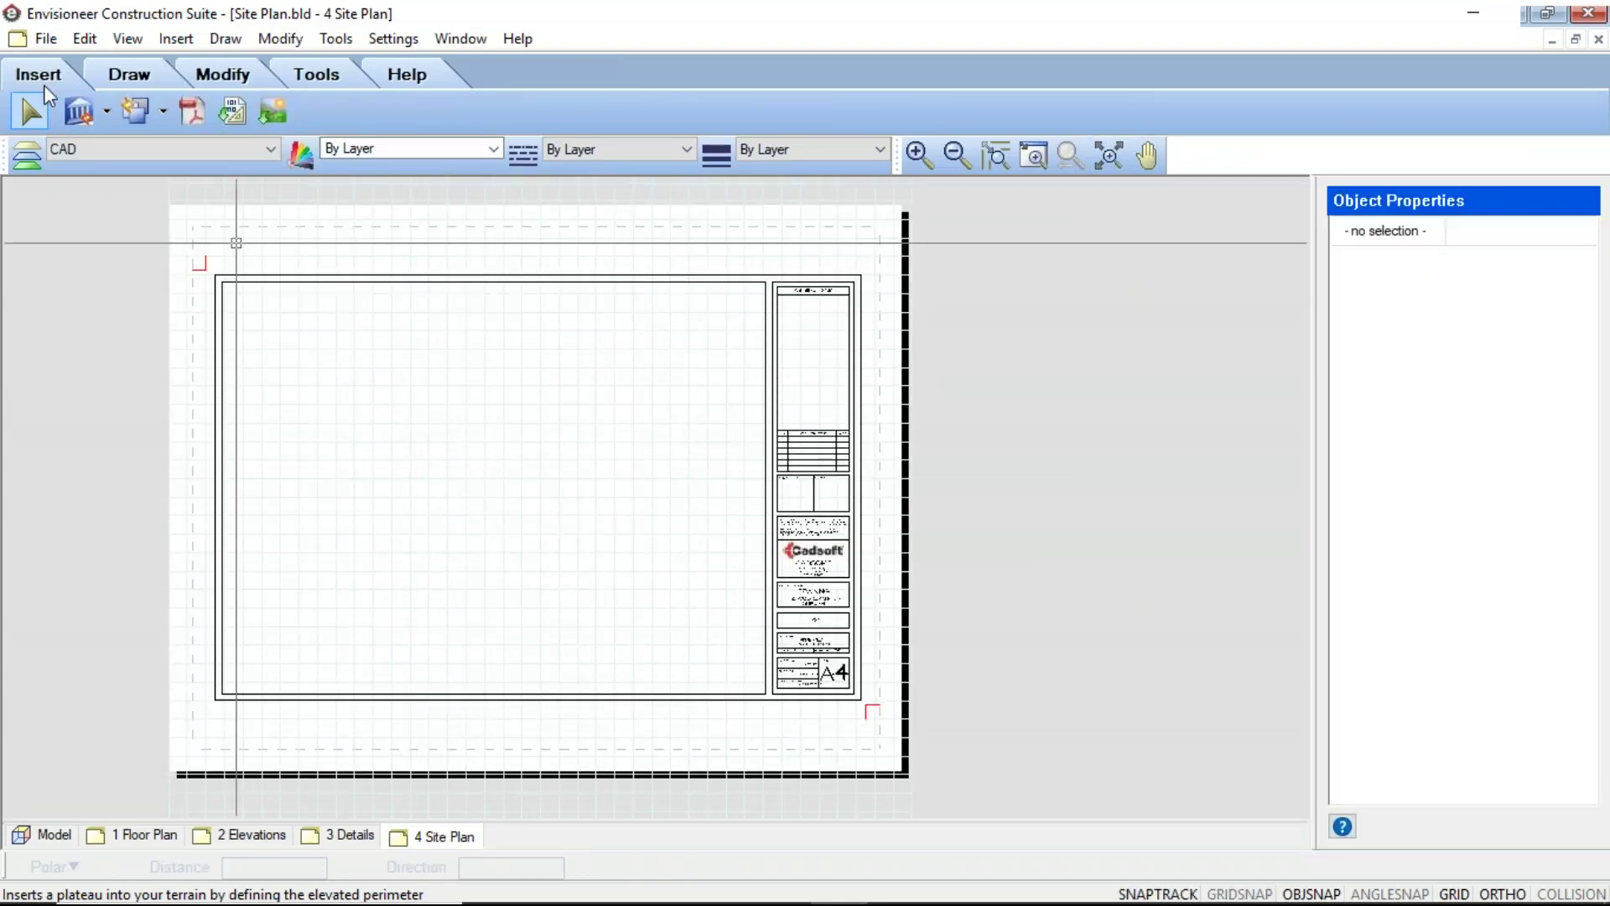
click(108, 114)
click(133, 150)
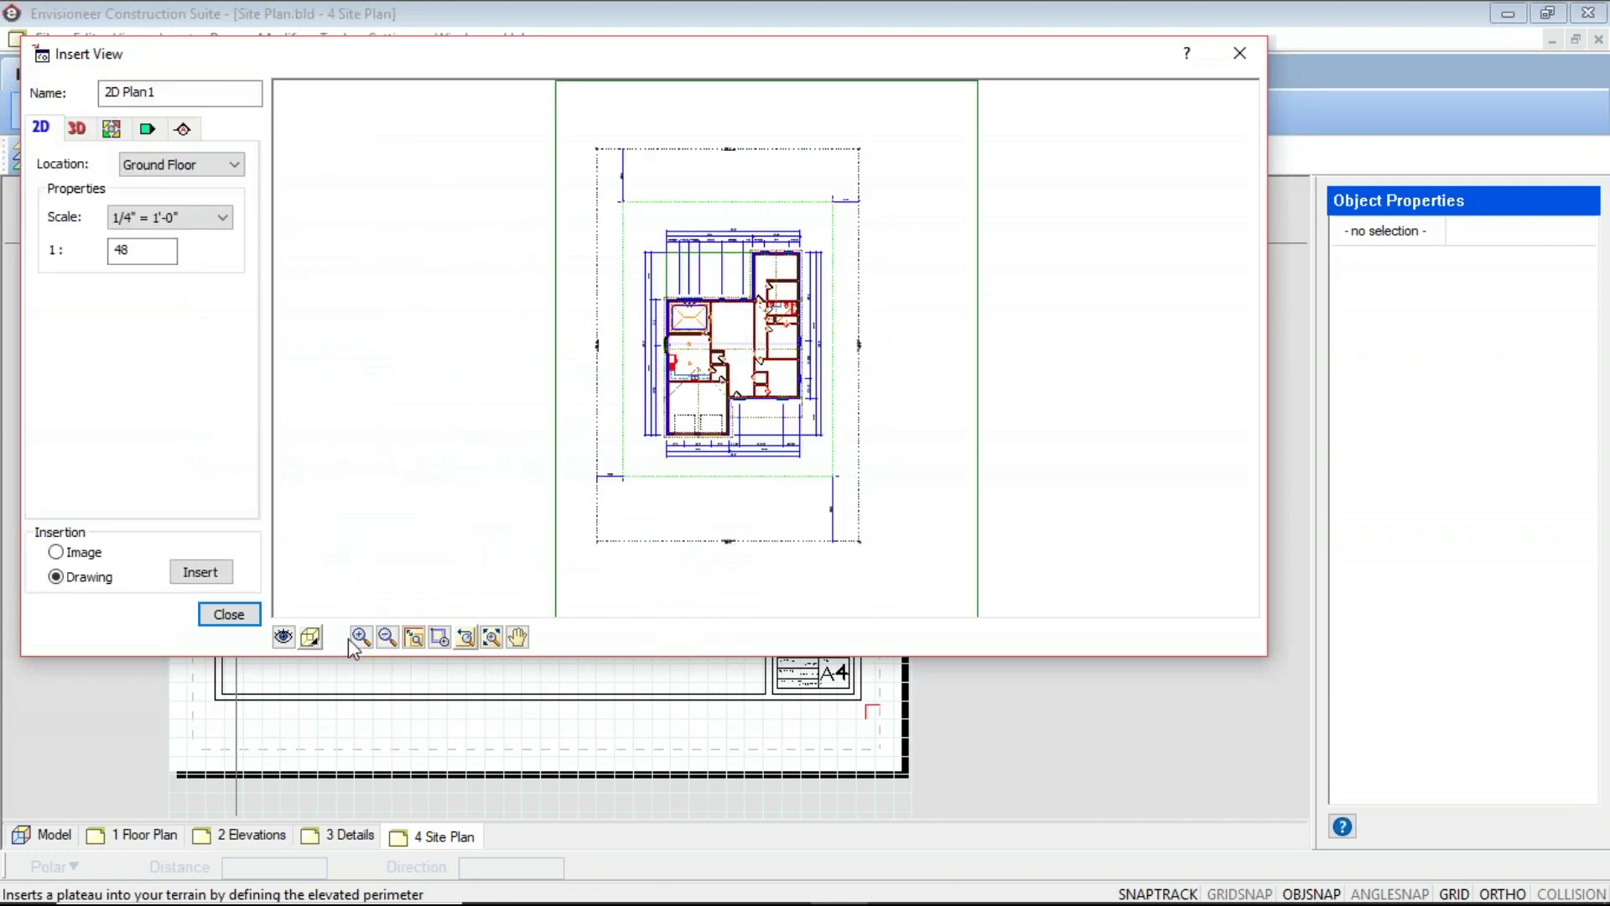
Hide the terrain in the display filter of the ground floor plan view being inserted
click(284, 637)
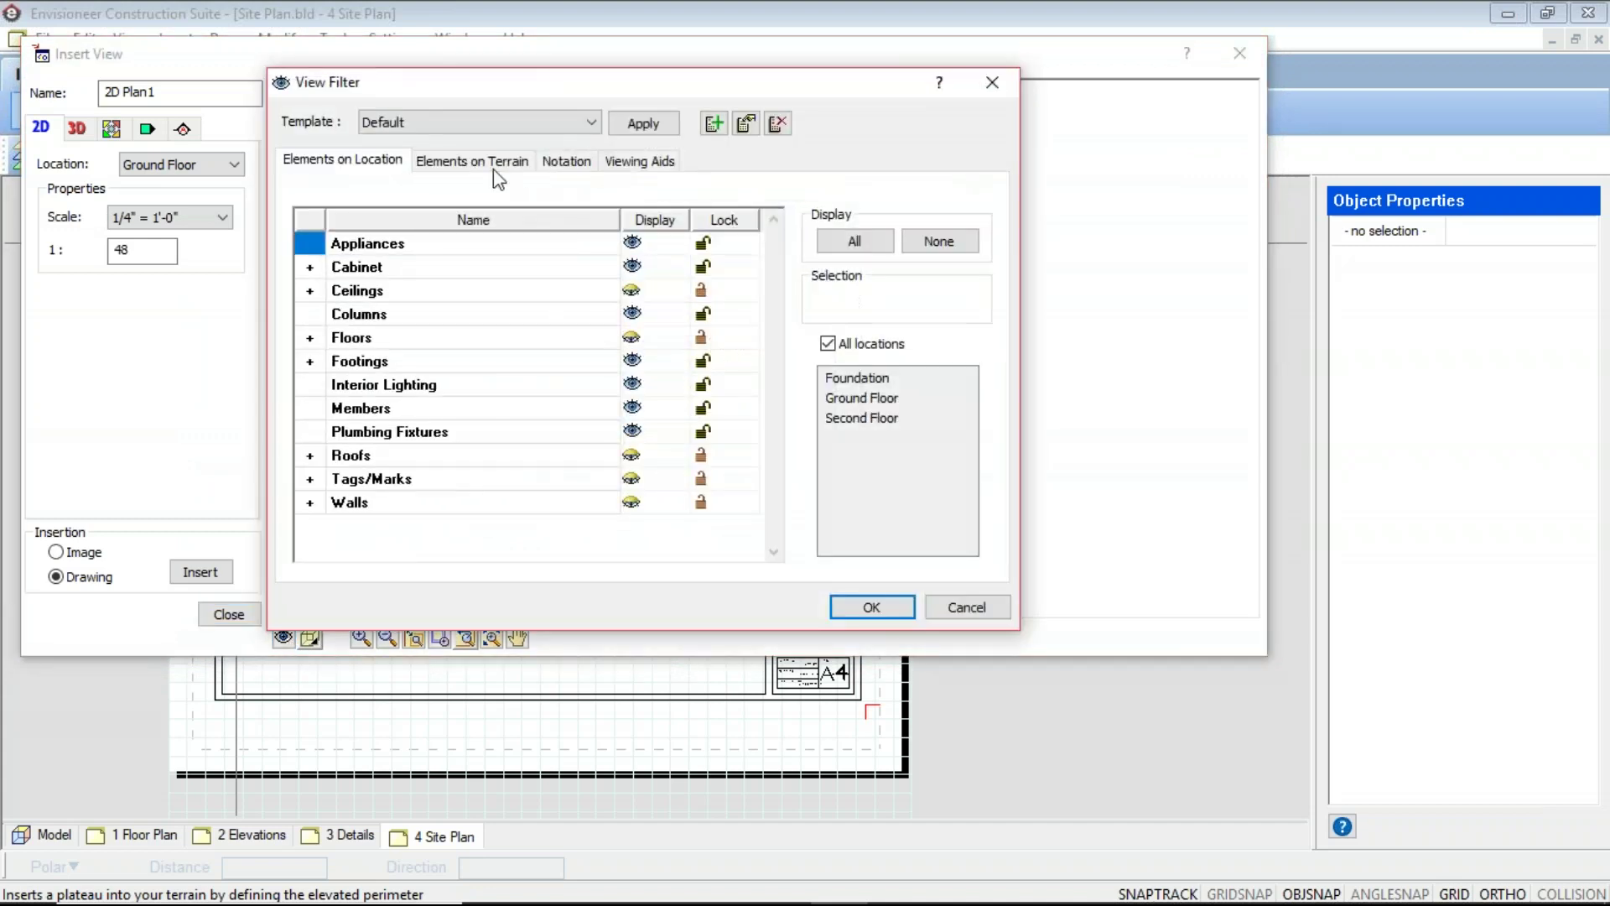
click(491, 161)
click(632, 290)
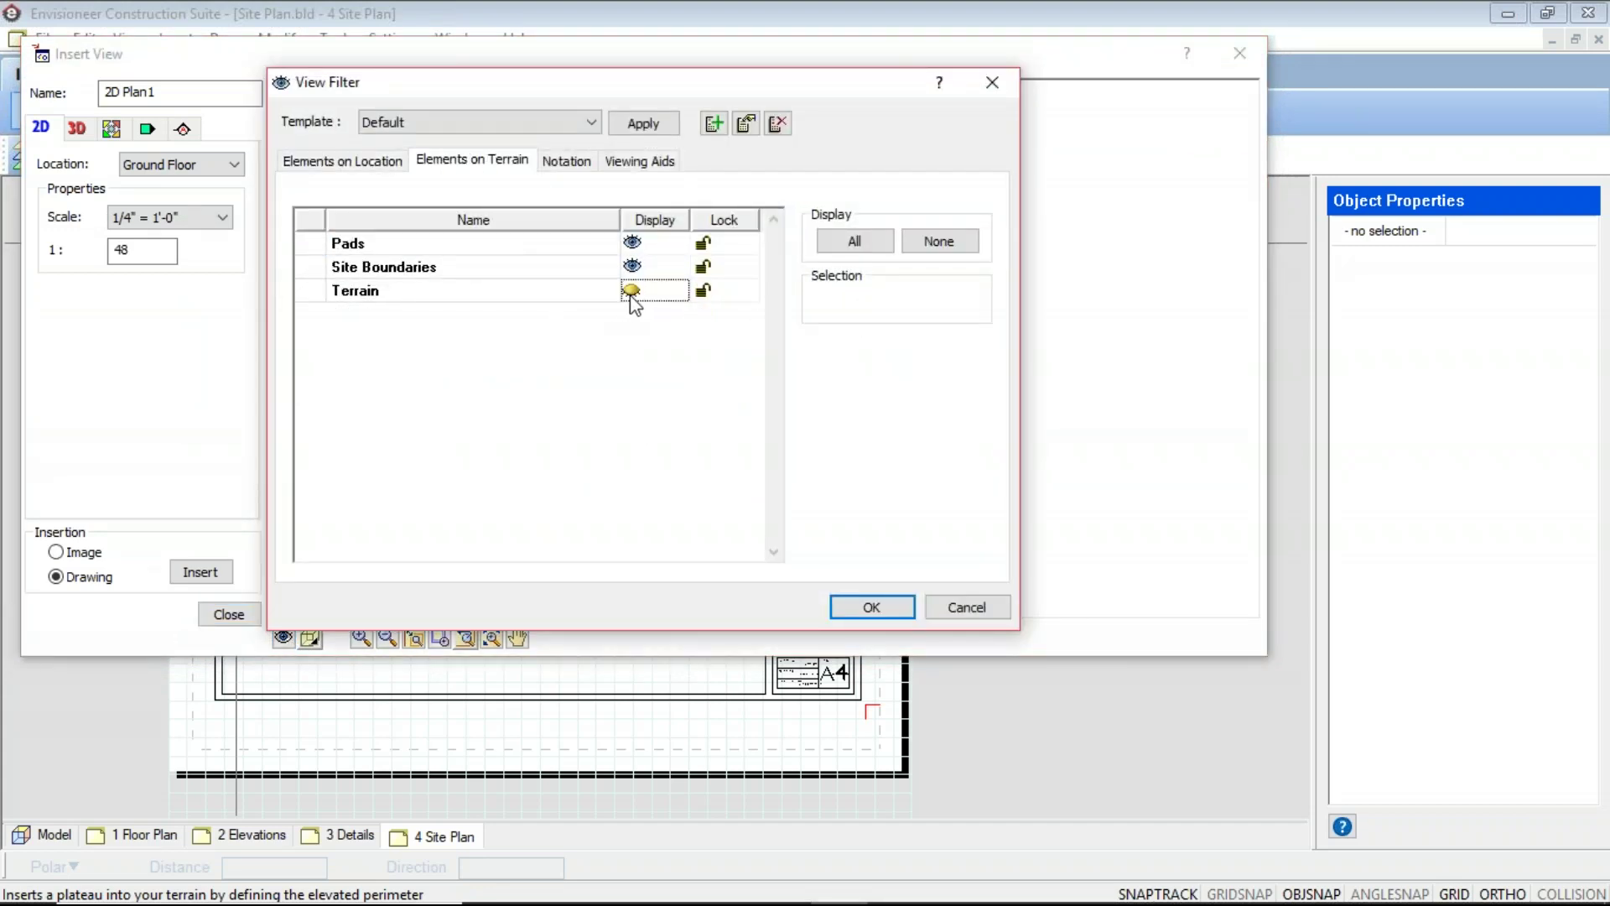
click(872, 606)
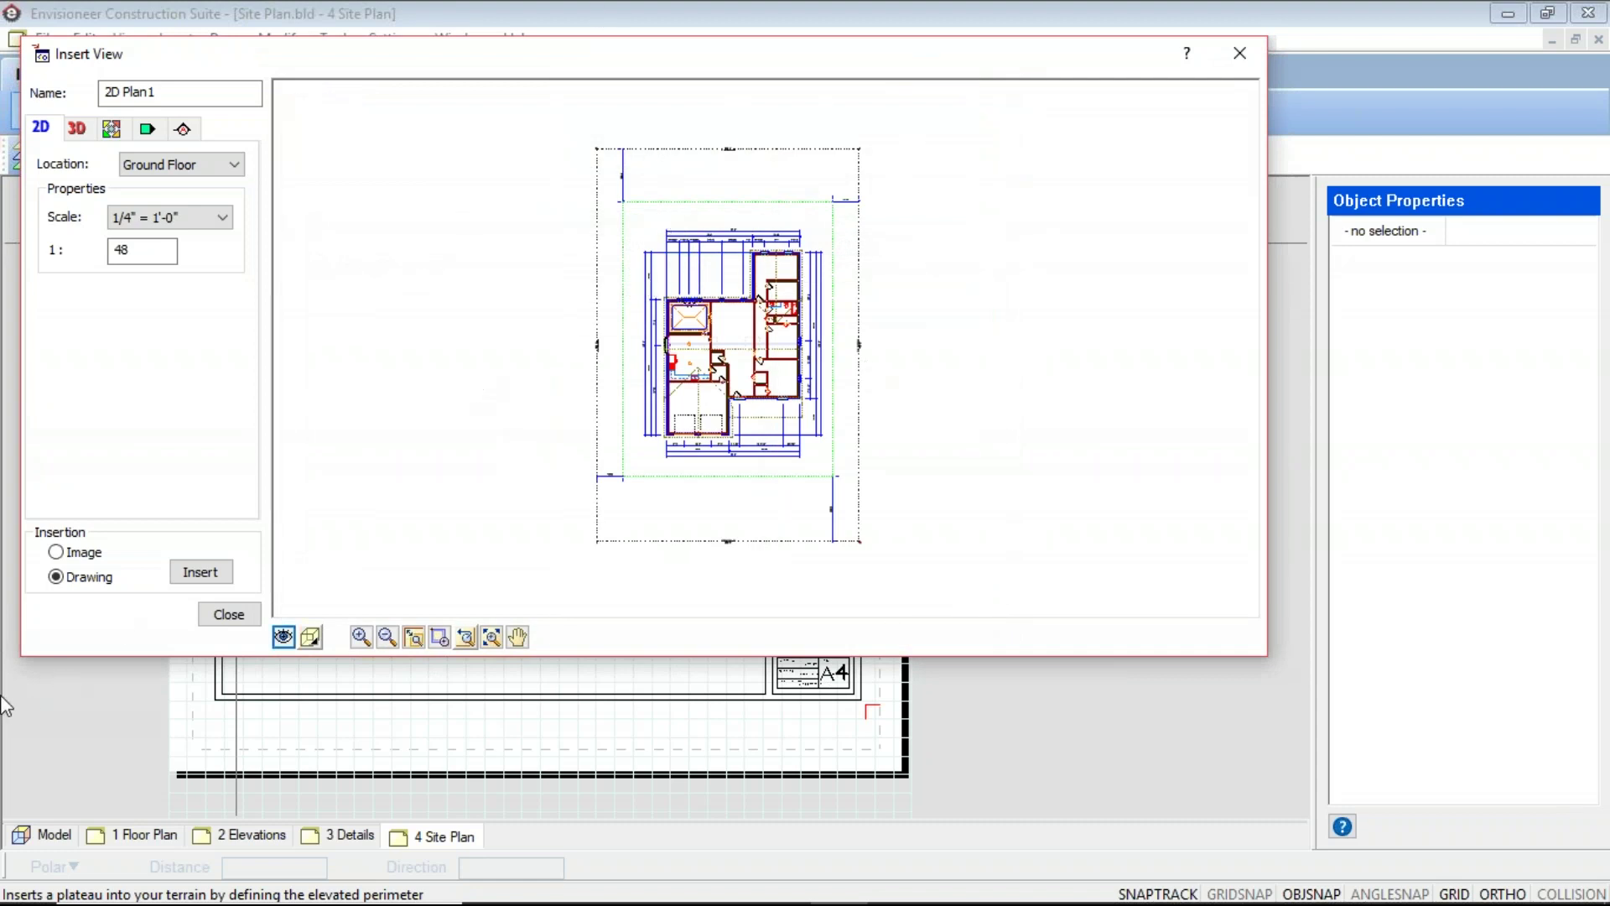
Place the ground floor plan drawing at 1/4" = 1'-0" scale to the right of the sheet's title block
click(201, 572)
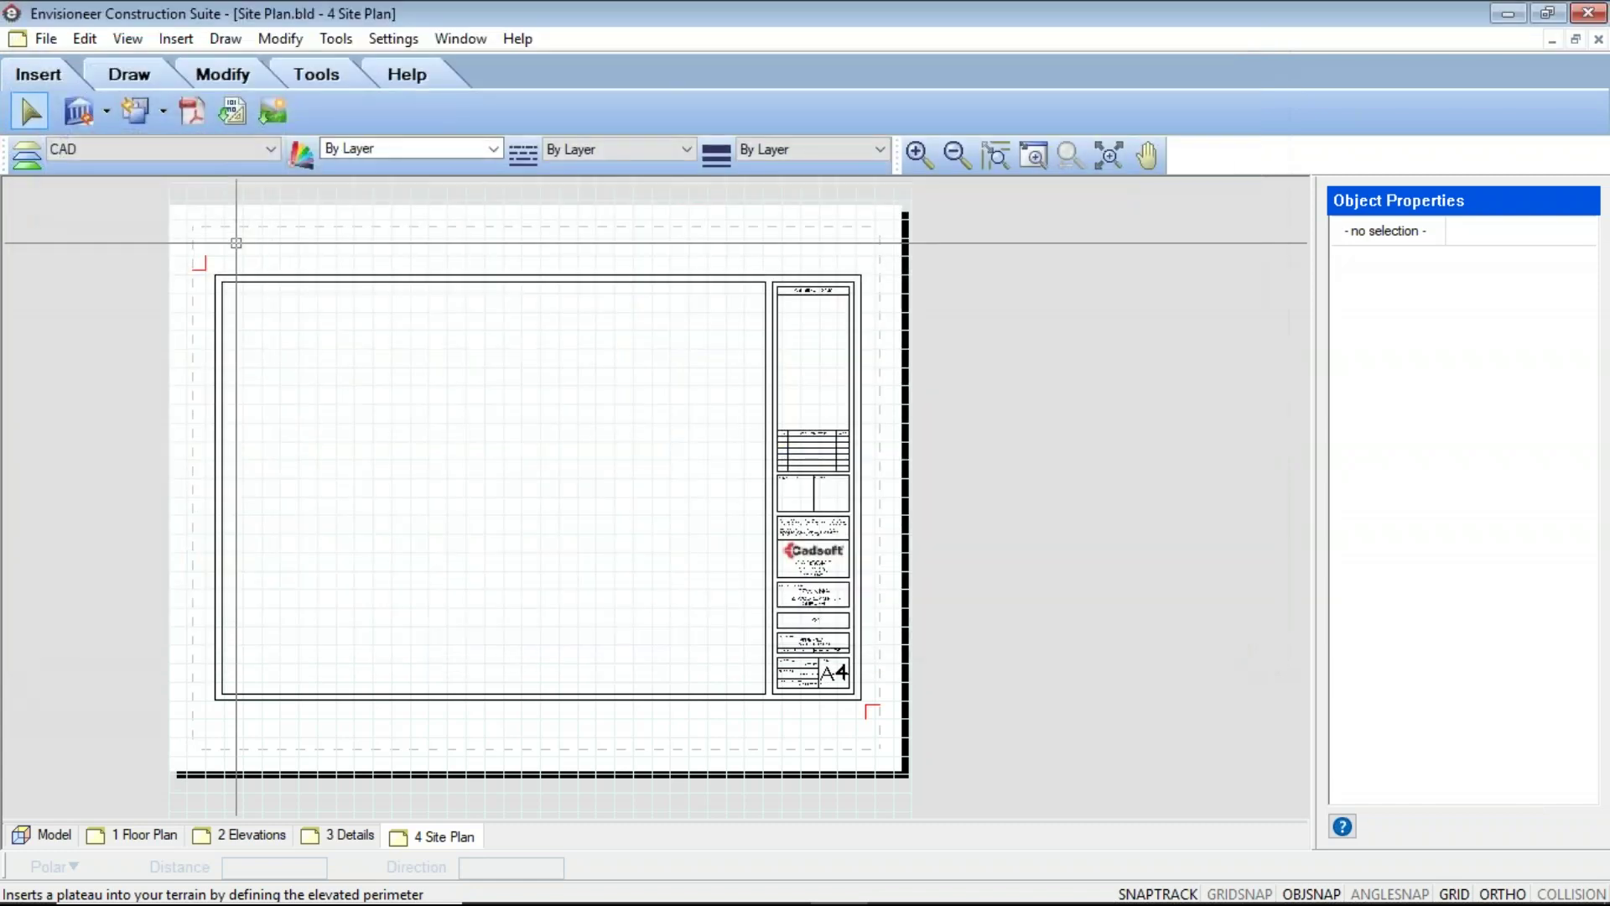
scroll(481, 489, down, 4)
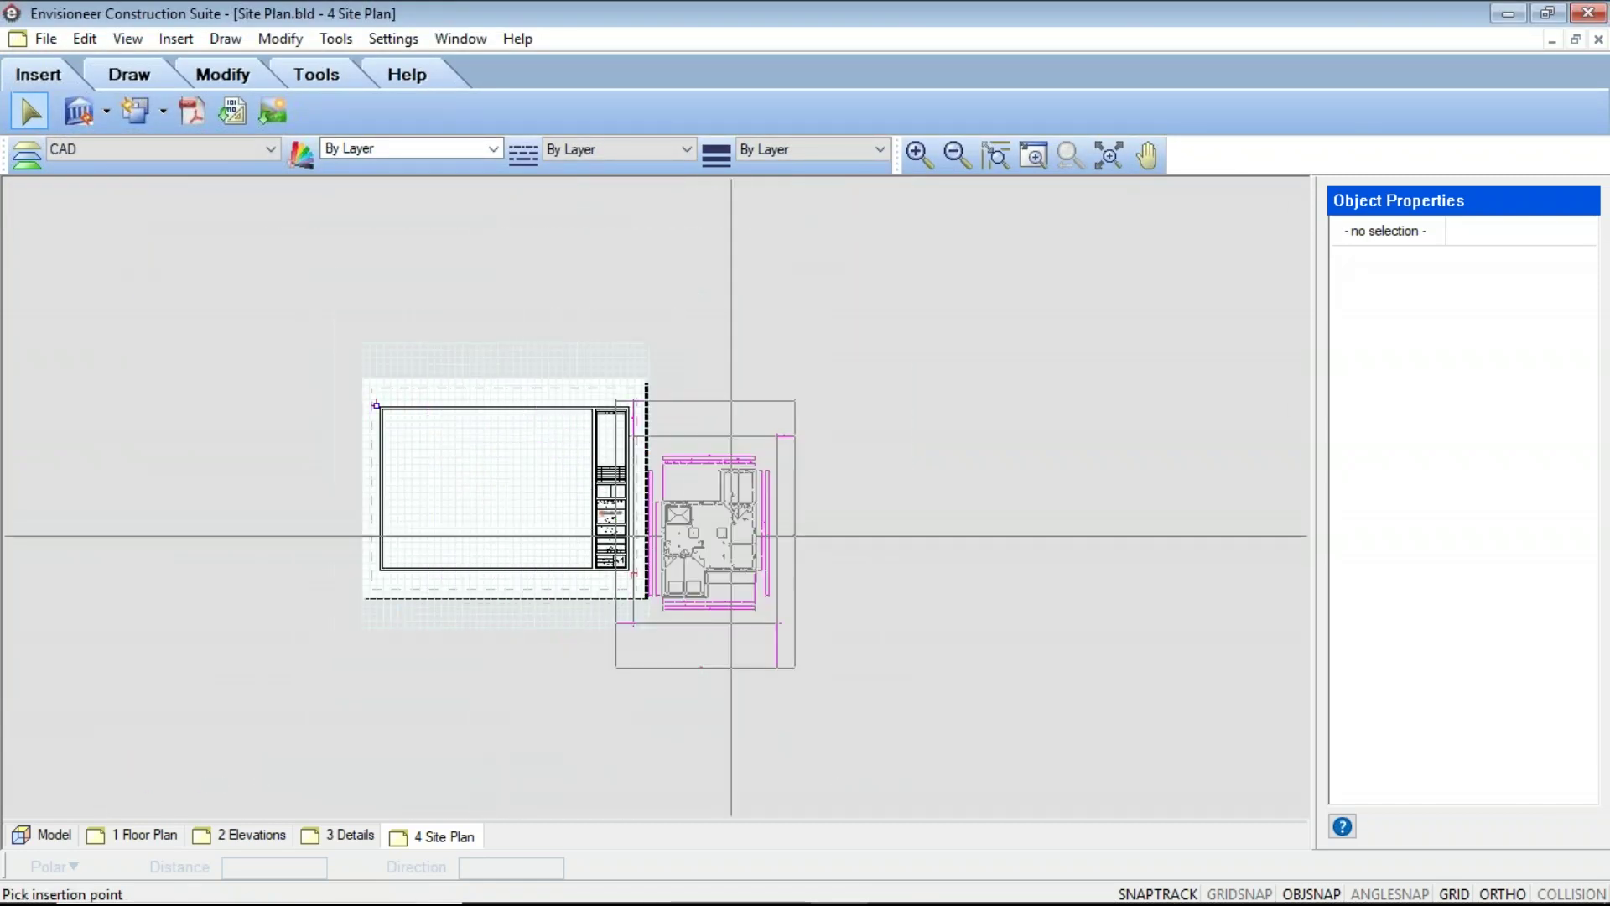
click(891, 489)
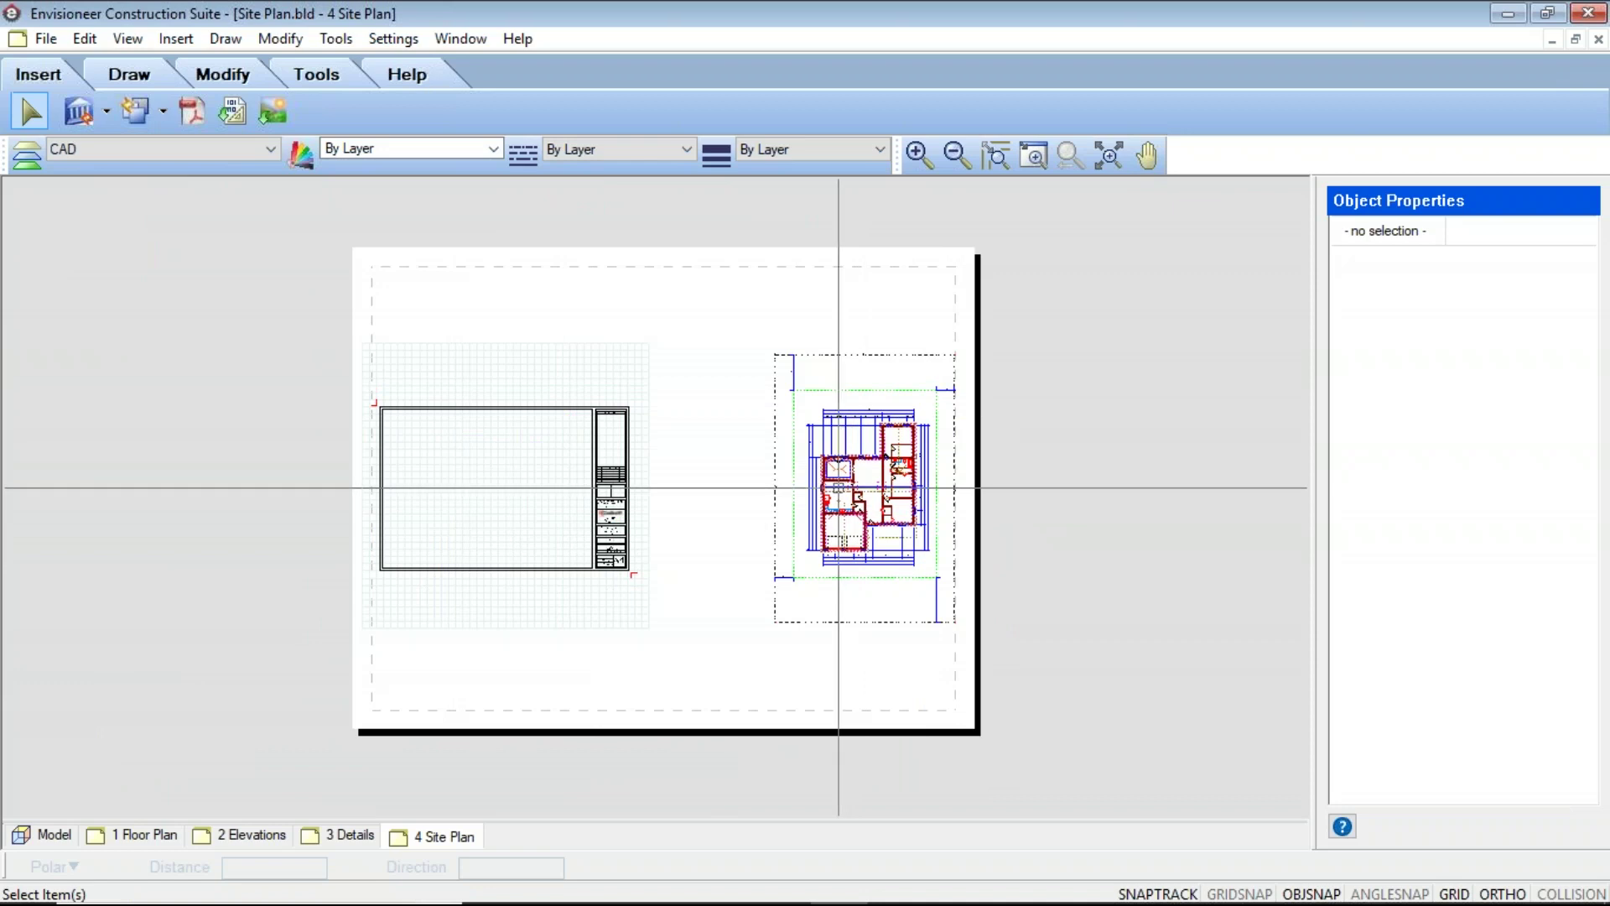
Delete the 1/4" = 1'-0" plan view placed beside the sheet border
scroll(813, 500, up, 1)
scroll(812, 499, up, 1)
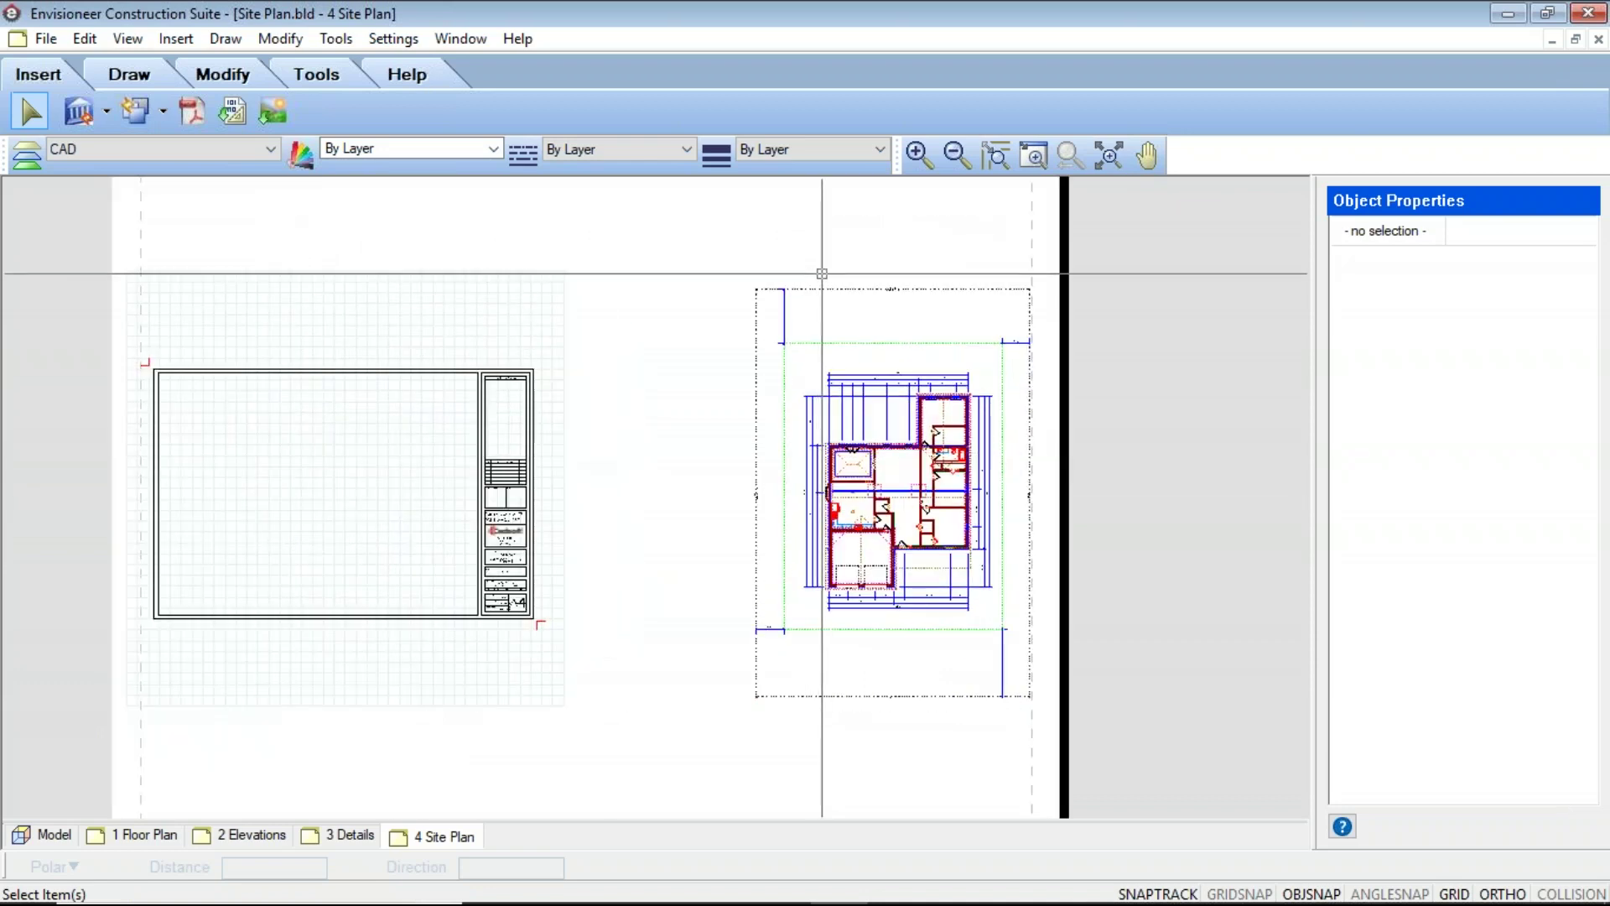
click(827, 293)
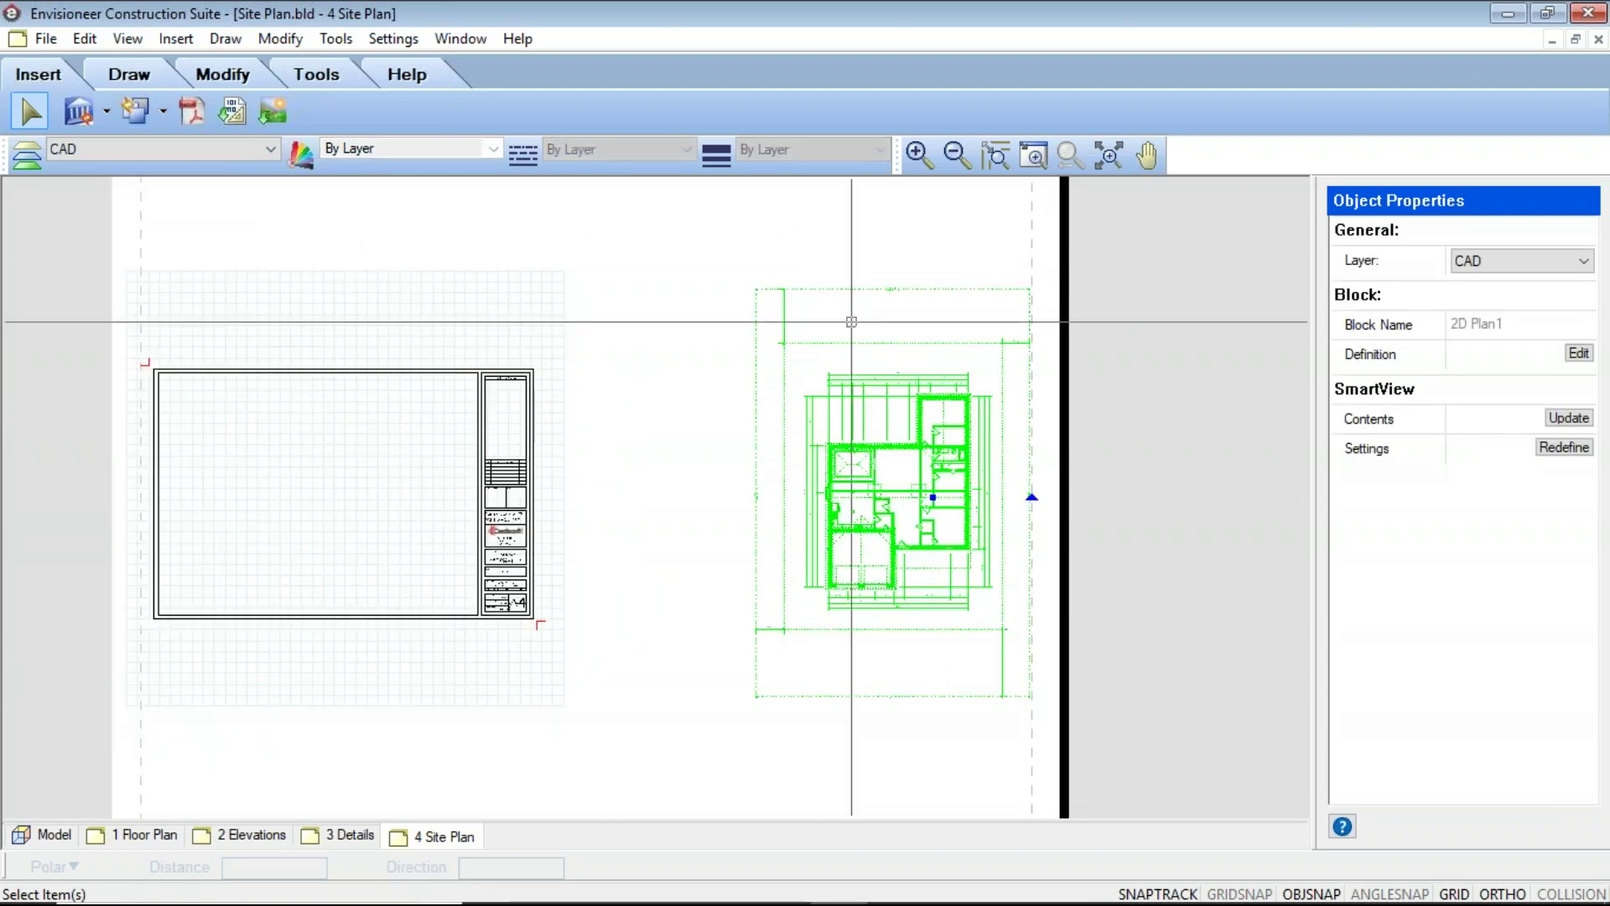
key(Delete)
Insert the ground floor 2D plan view as a drawing at 1/8" = 1'-0" scale inside the sheet border
click(103, 108)
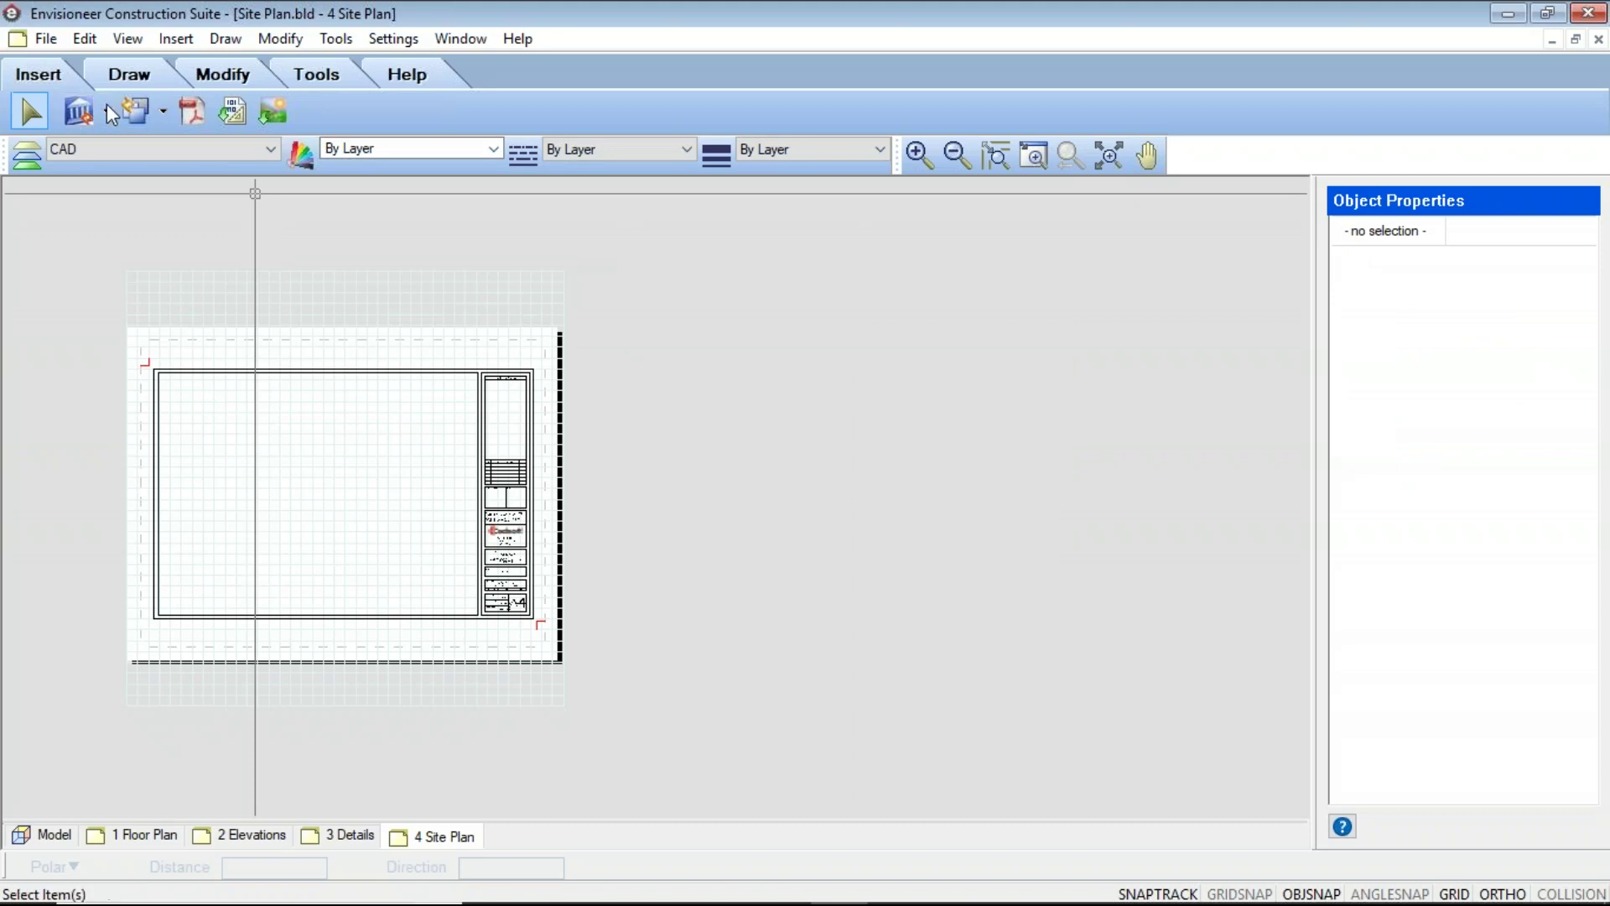
click(130, 173)
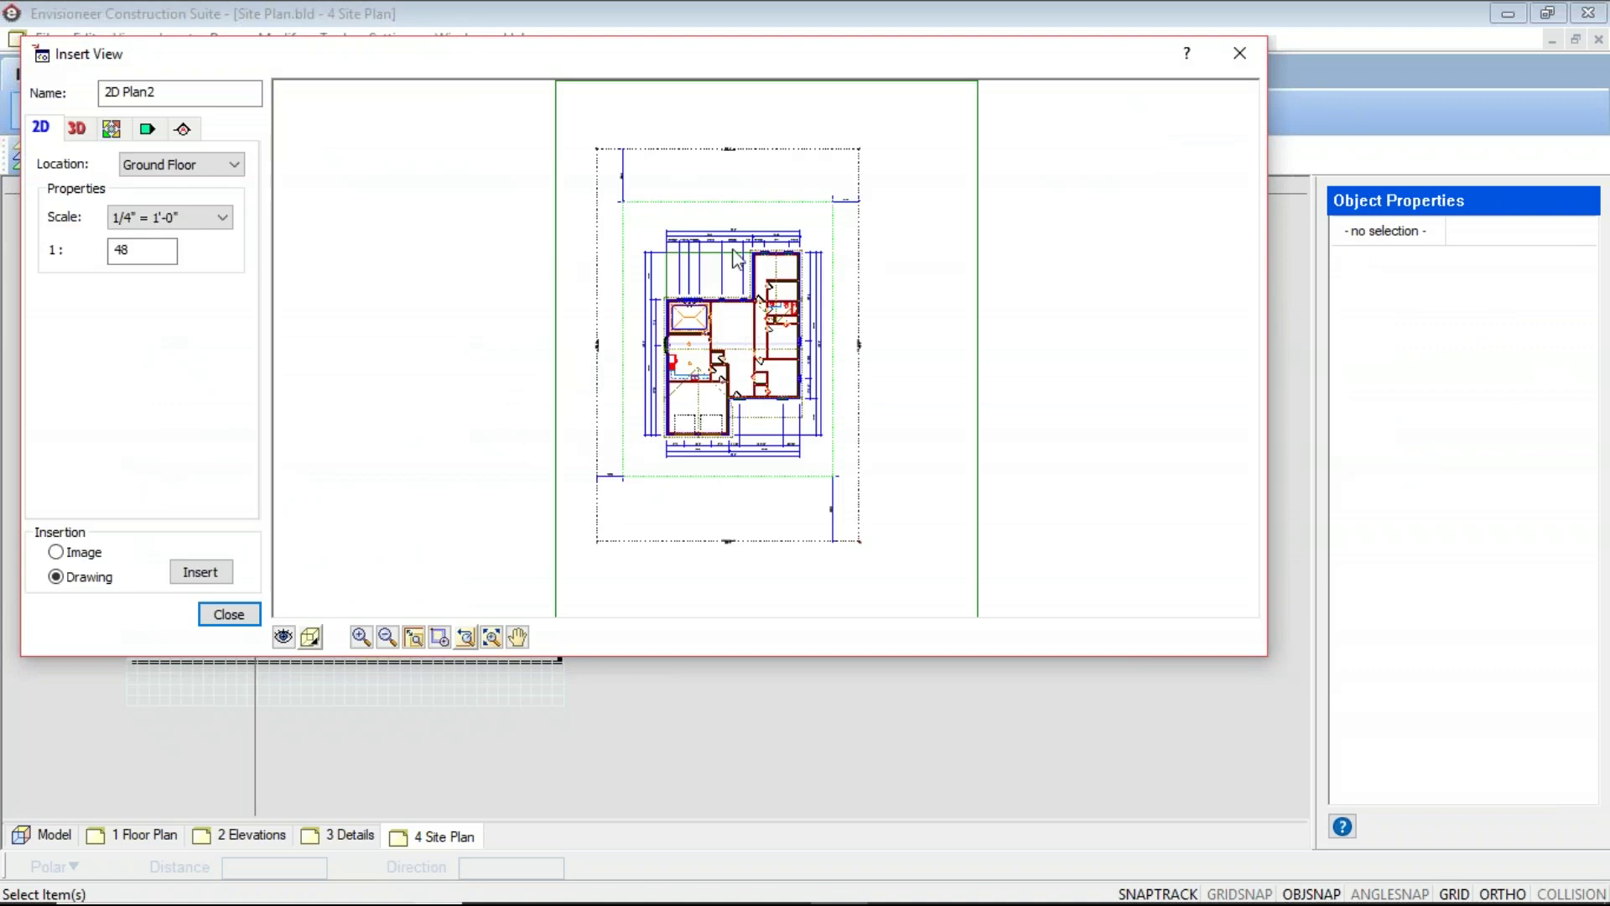
click(225, 218)
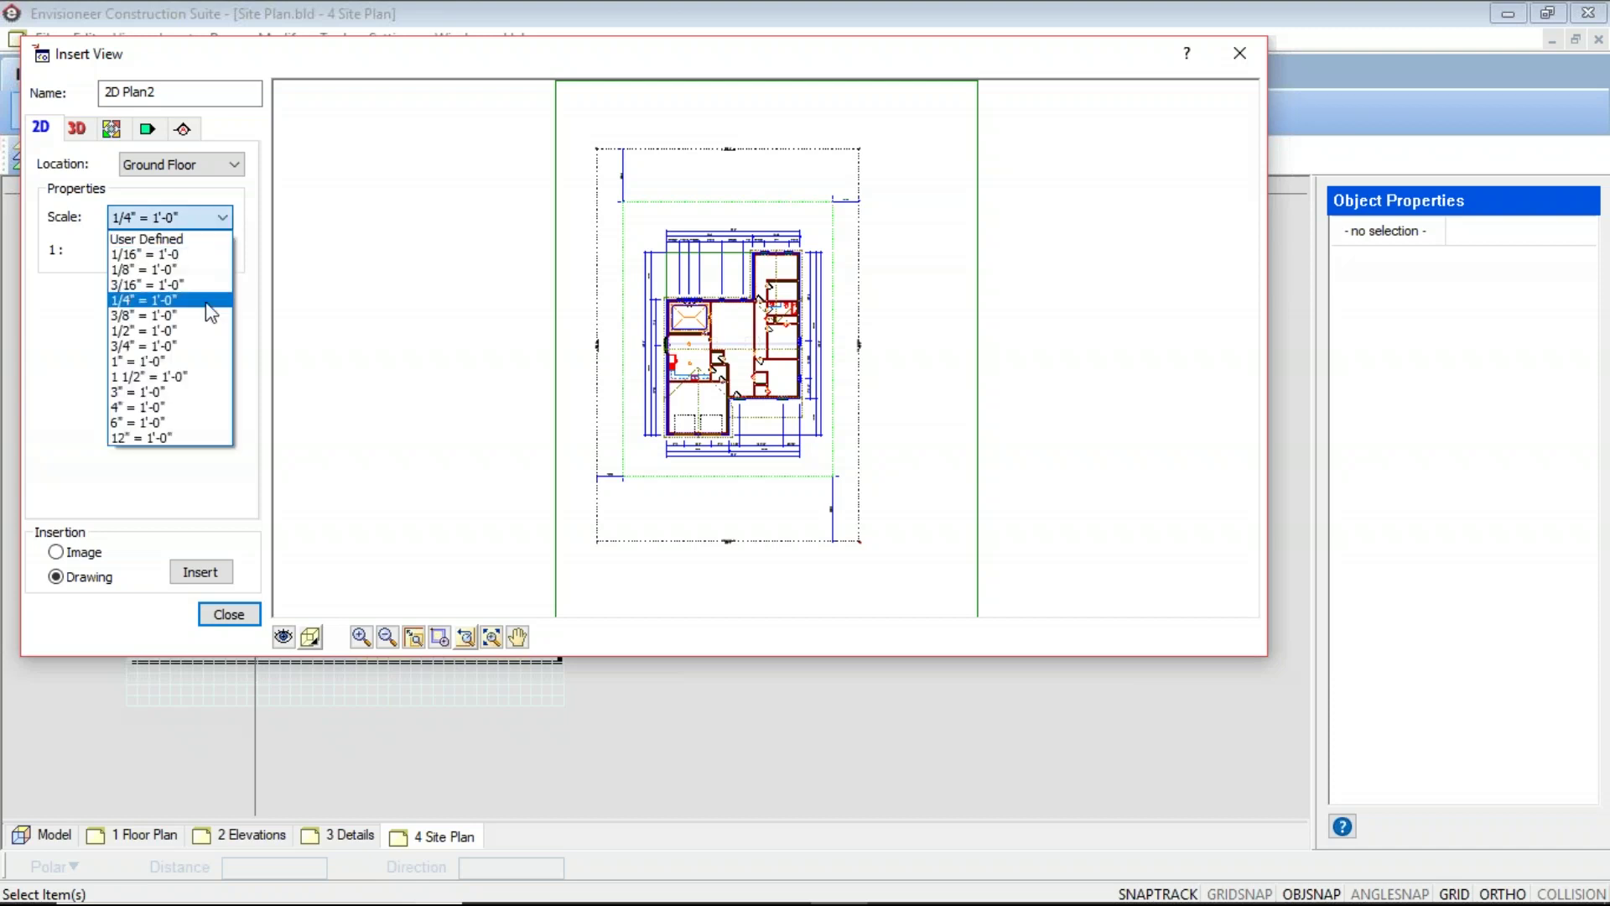
click(149, 275)
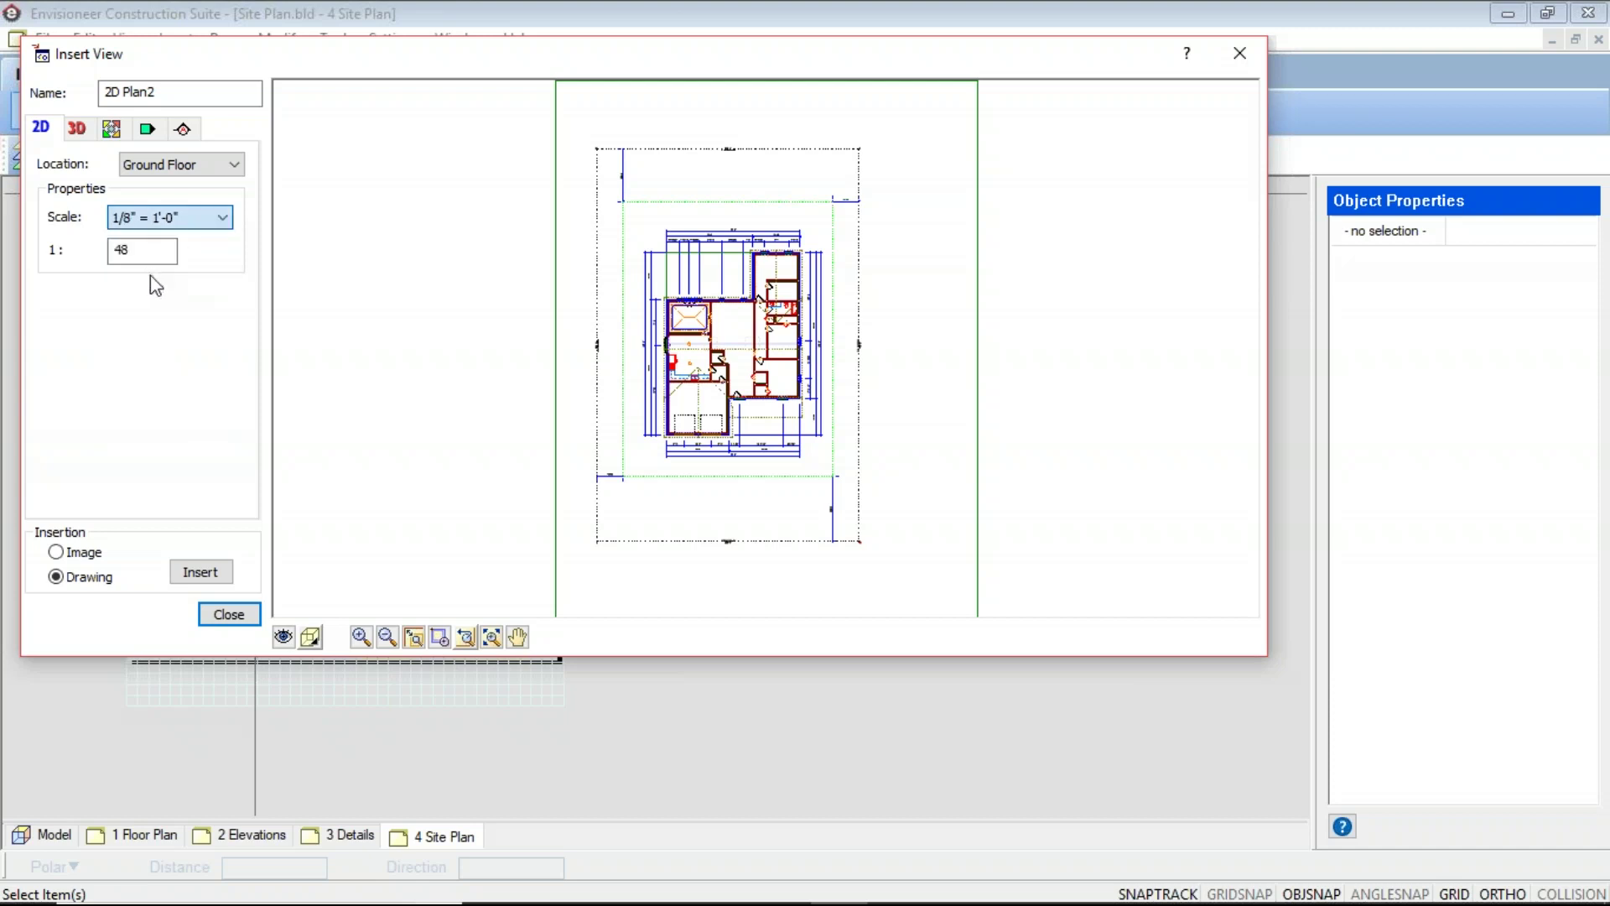
click(199, 572)
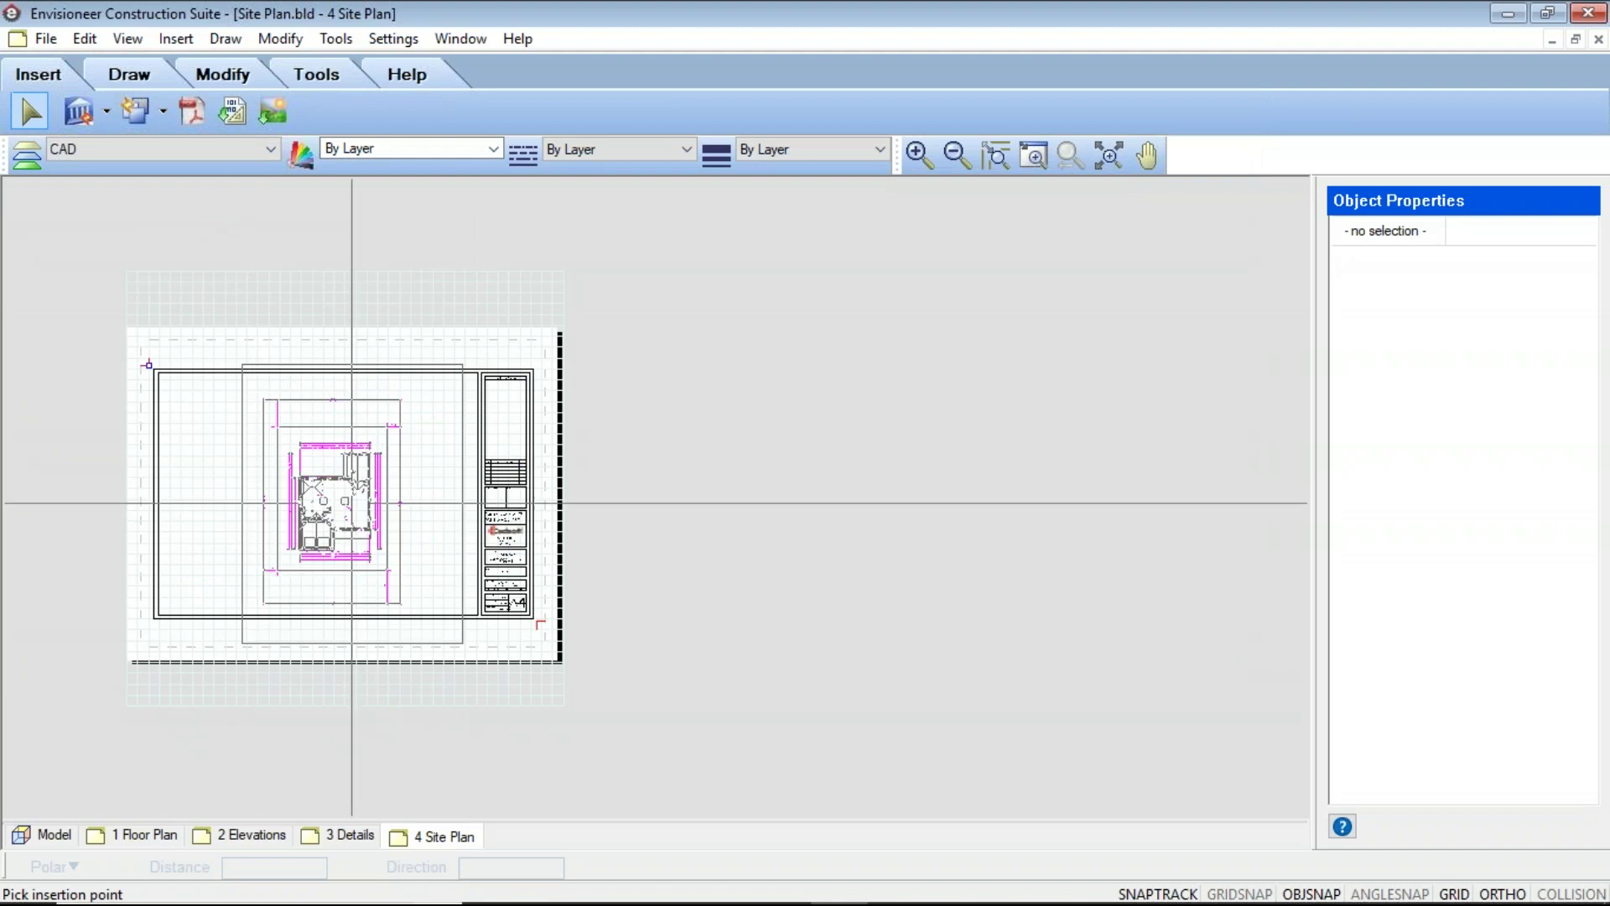
click(323, 493)
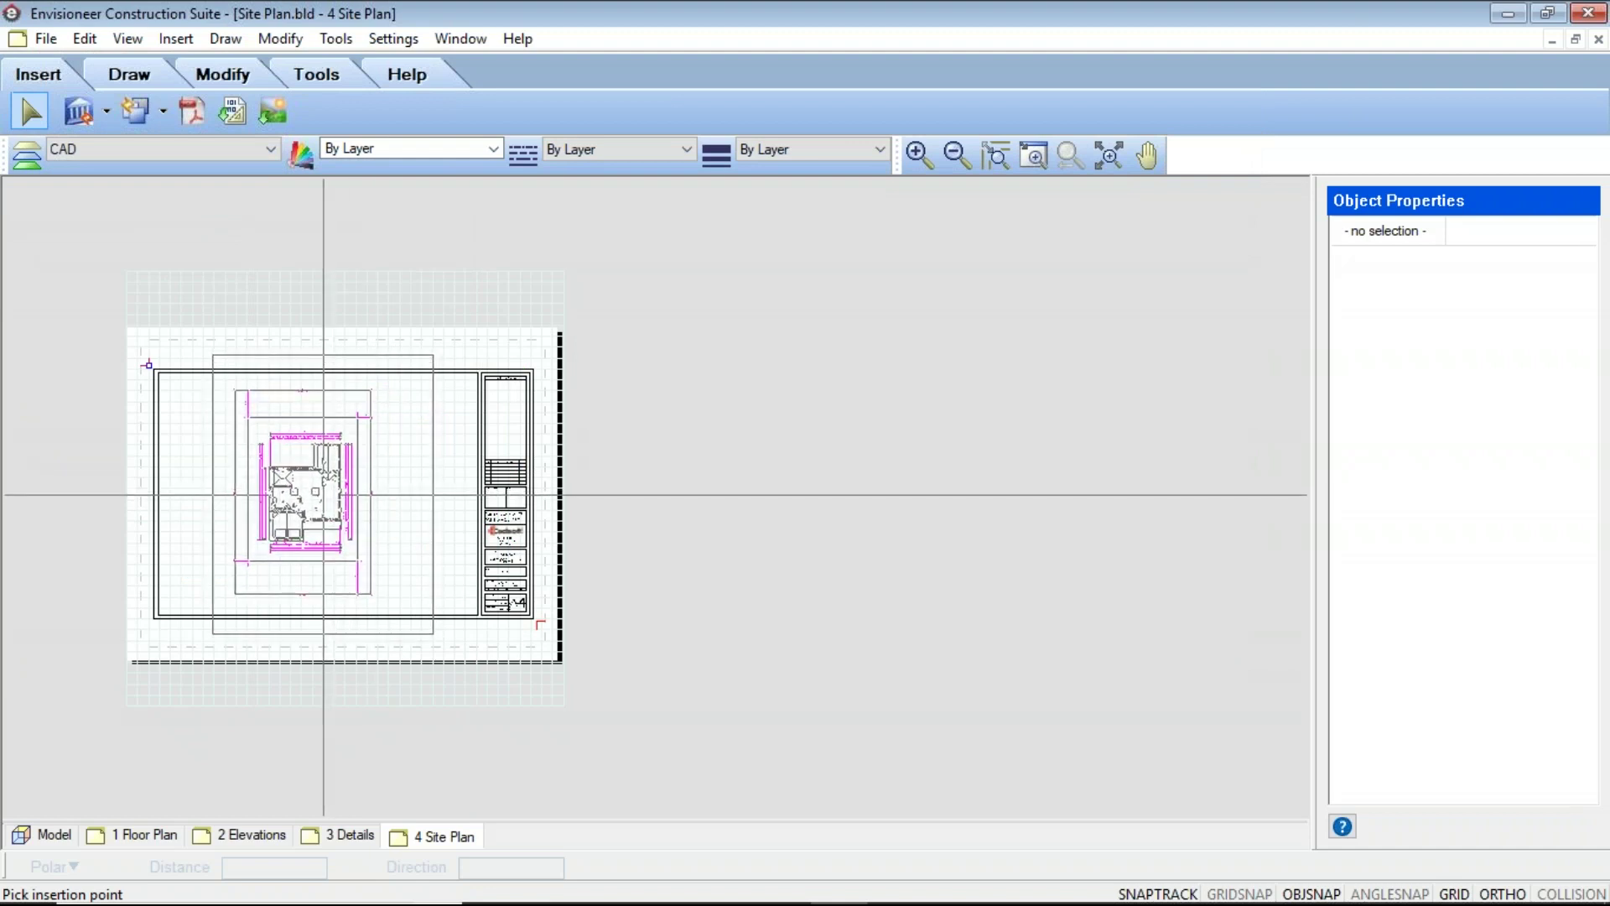
Redefine the placed plan view with the terrain's display turned off and update it on the sheet
click(374, 447)
scroll(392, 481, up, 2)
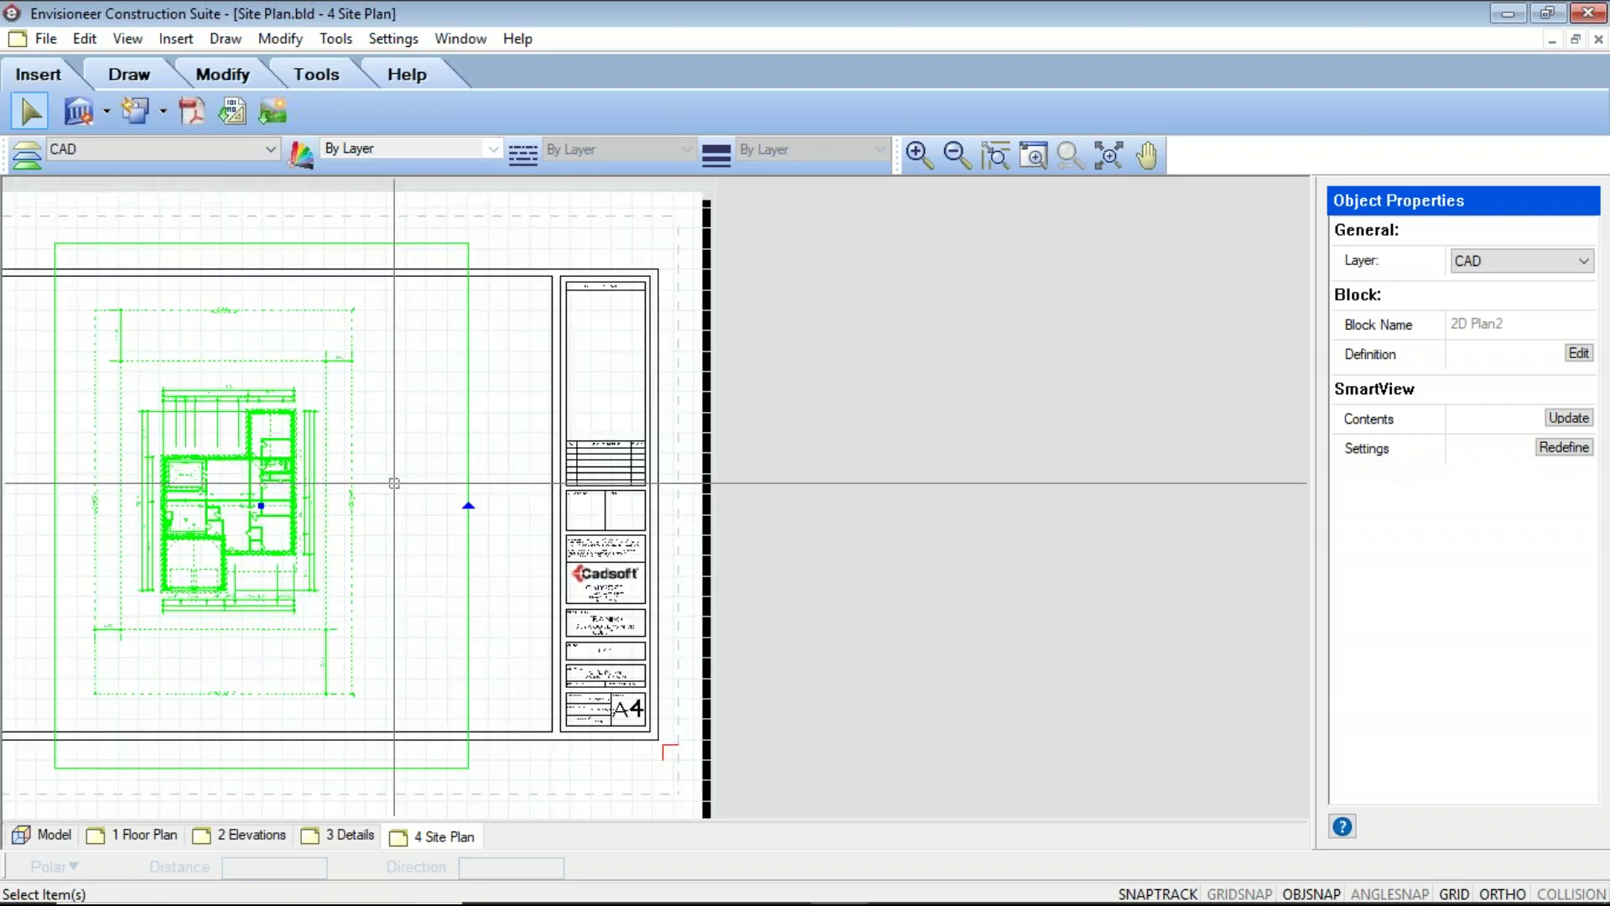
click(1537, 447)
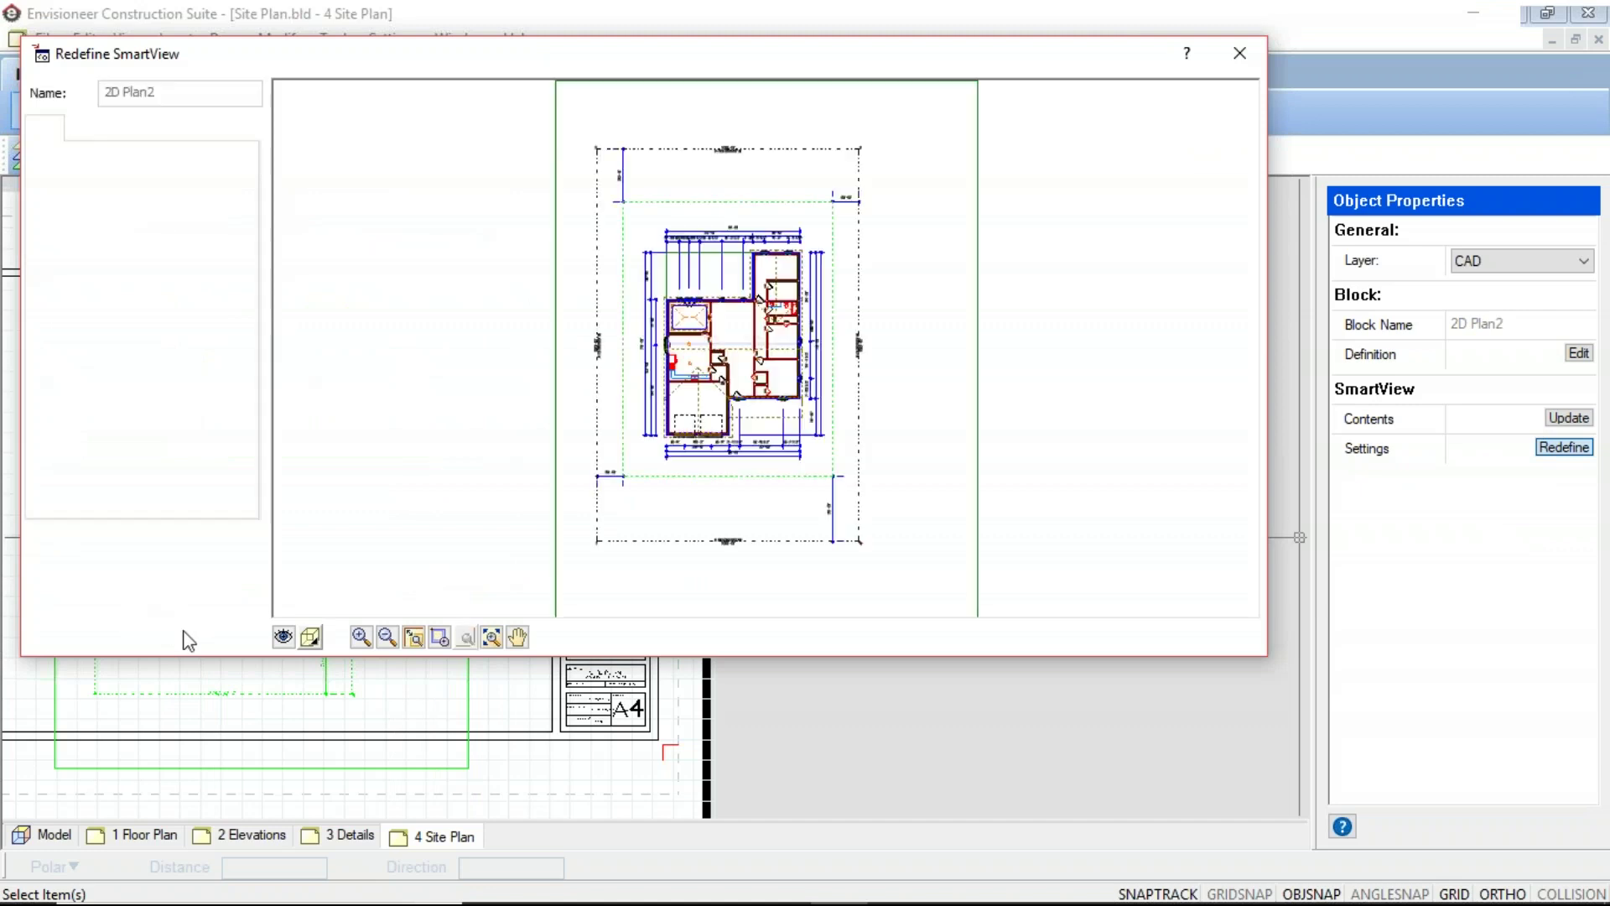
click(284, 637)
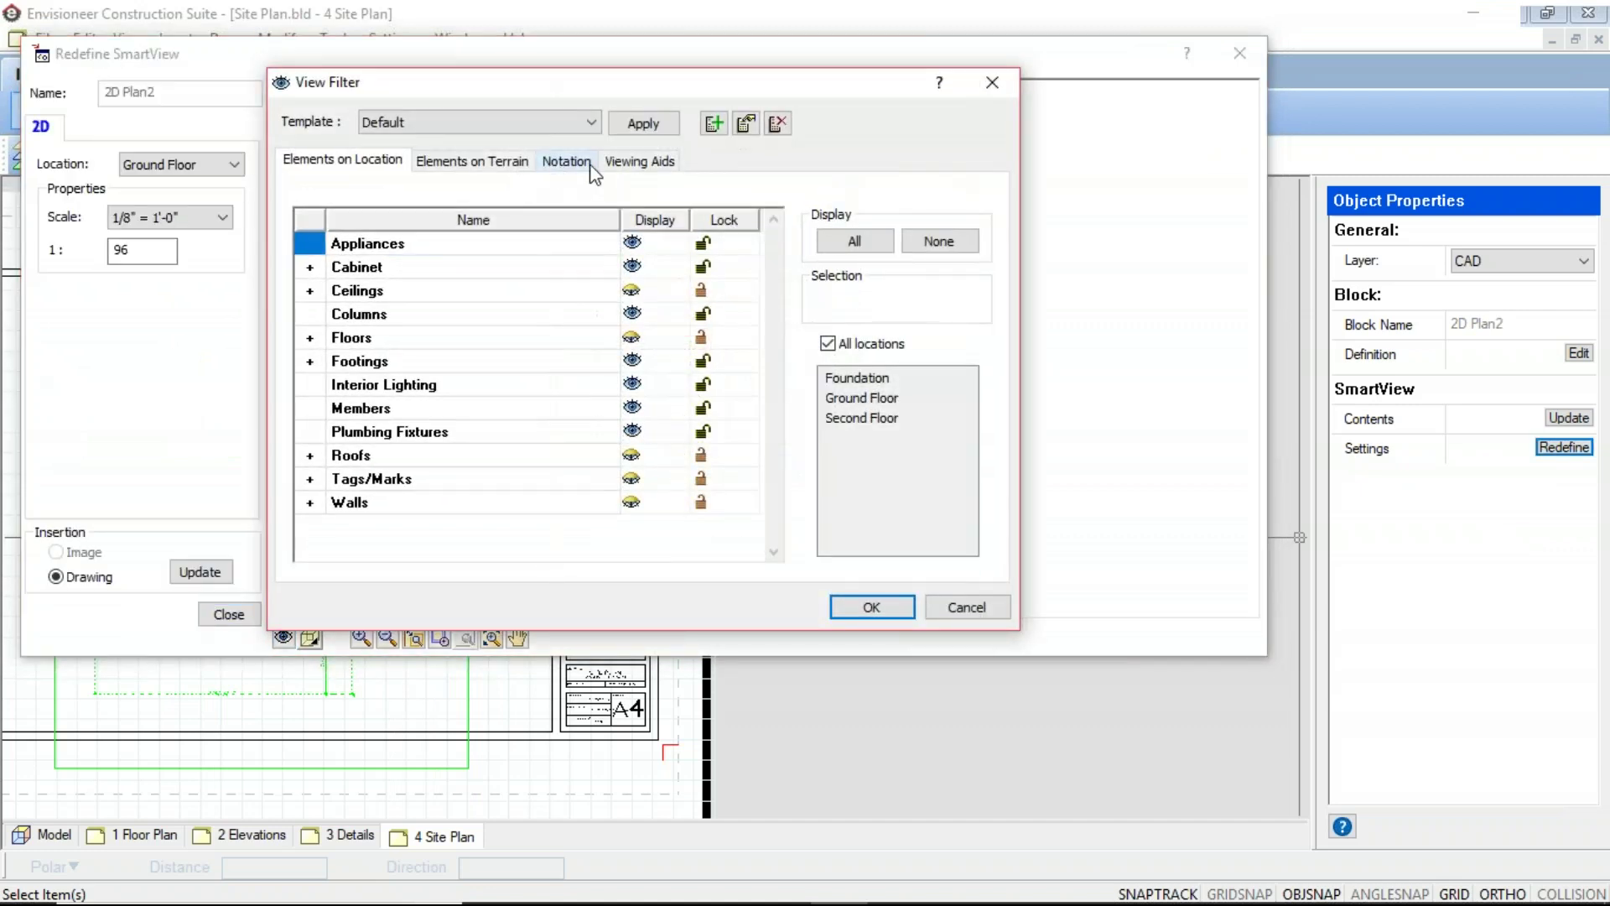
click(524, 161)
click(632, 290)
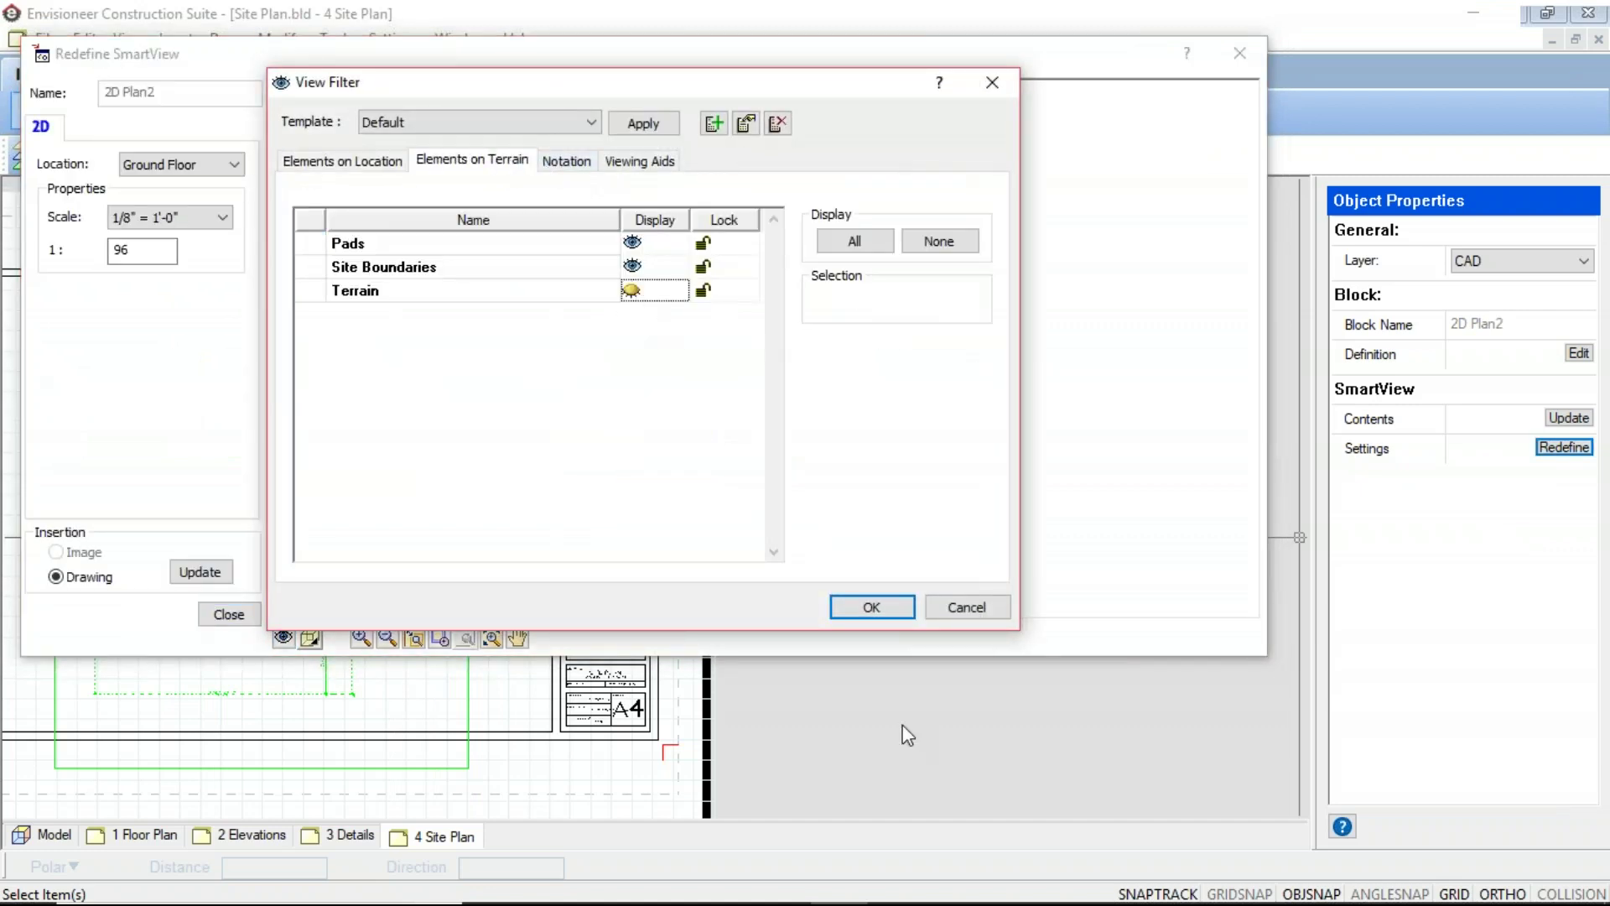
click(872, 607)
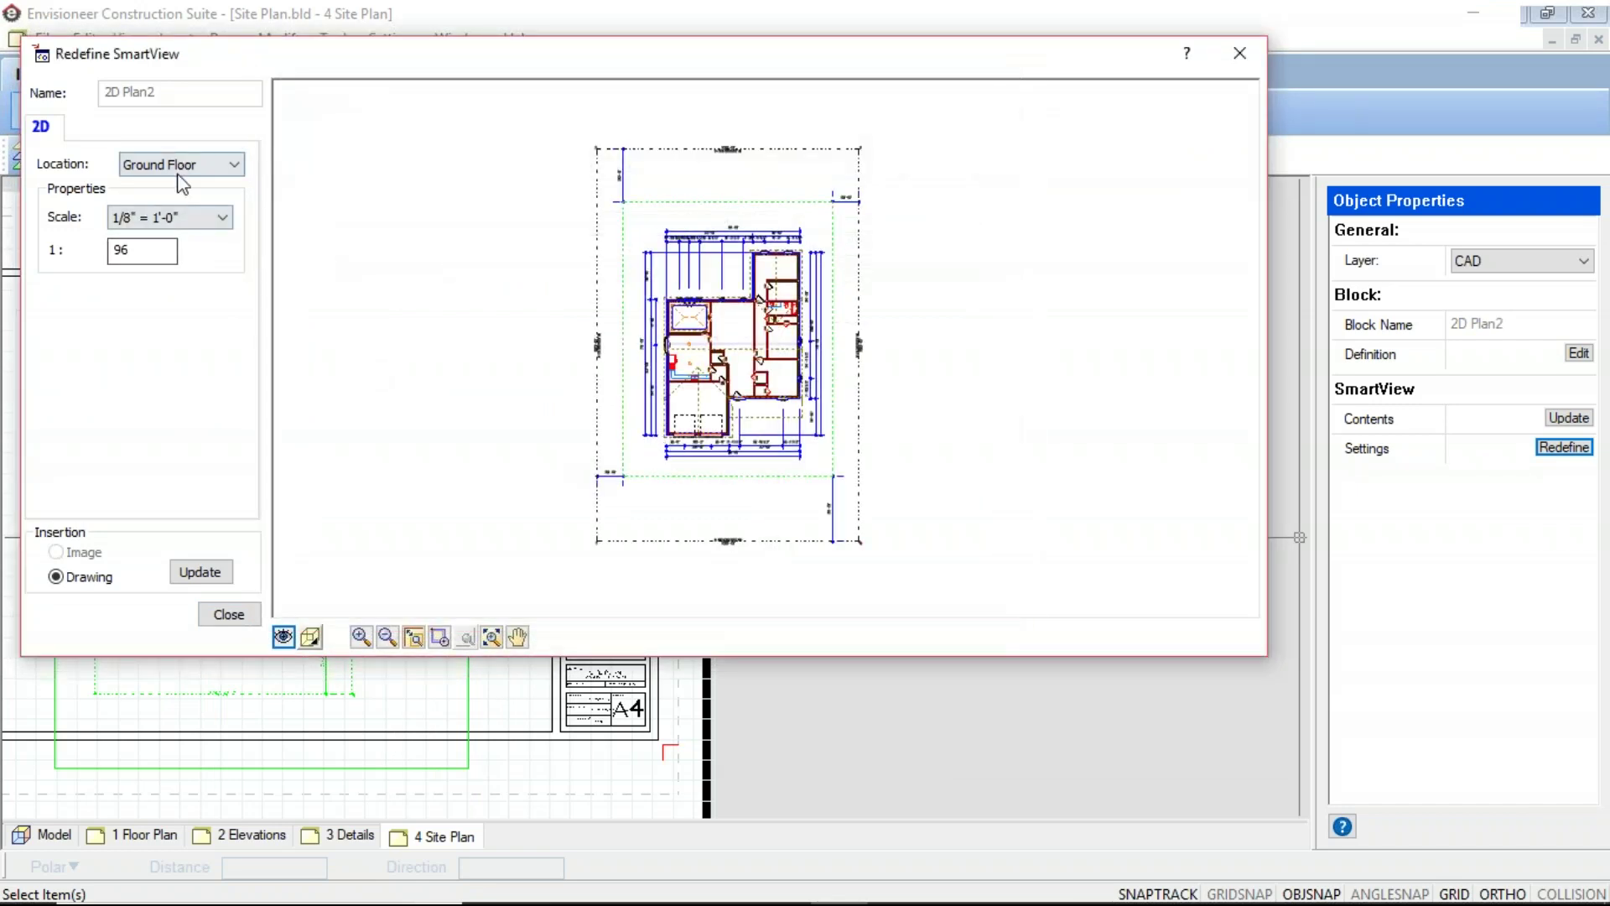
click(199, 573)
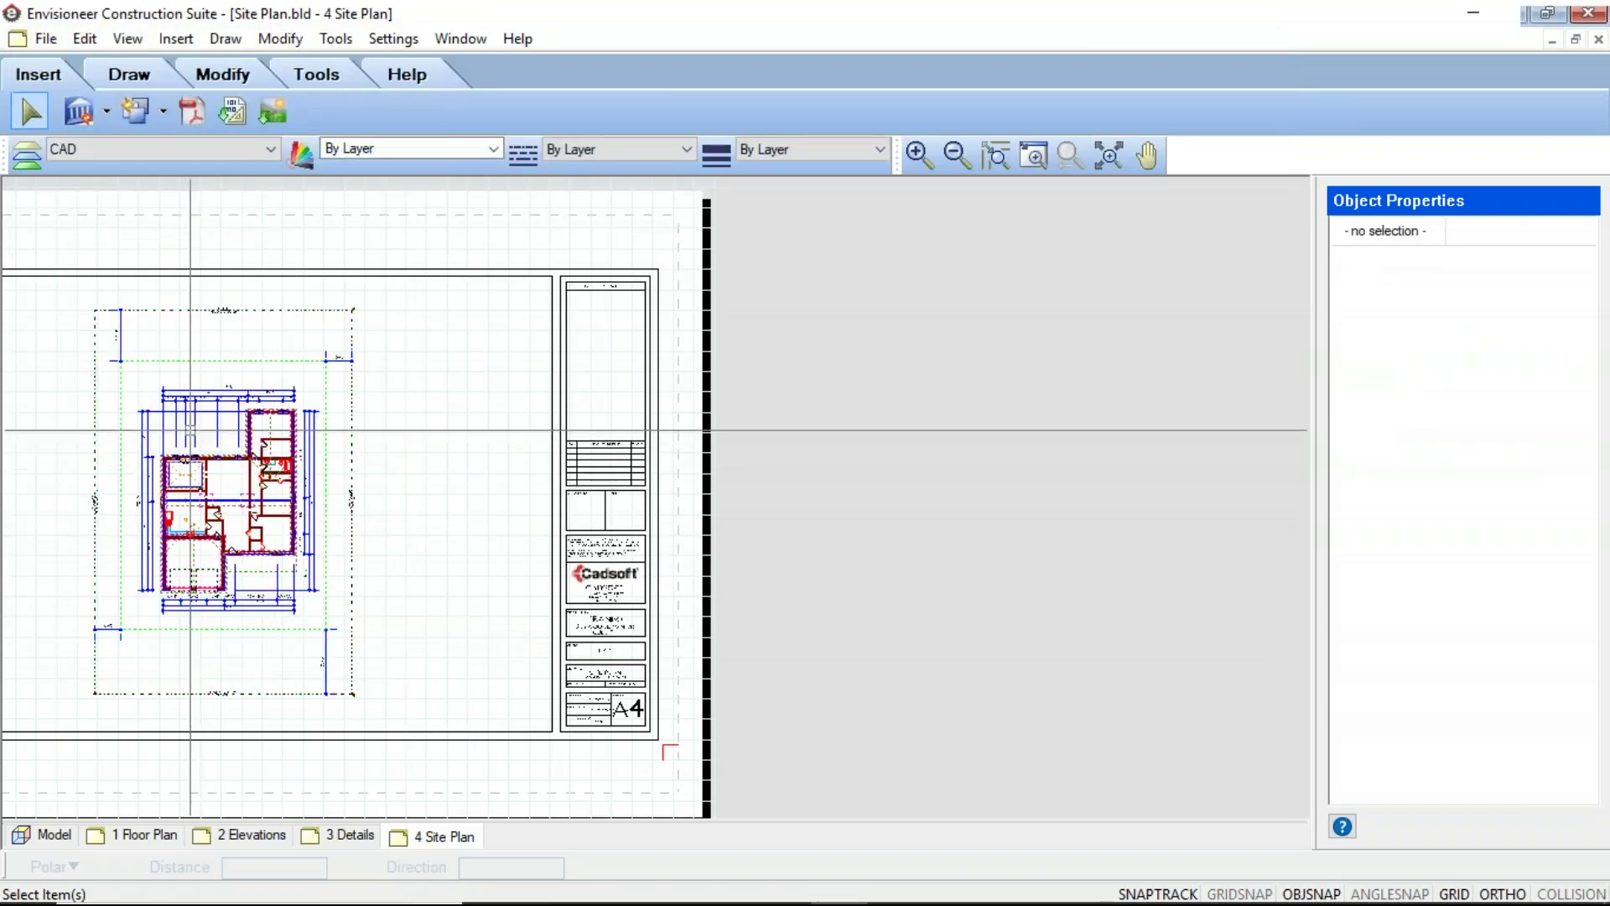
Examine the boundary labels, setback lines and dimensions of the plan view on the site plan sheet
scroll(190, 317, up, 2)
scroll(189, 317, up, 3)
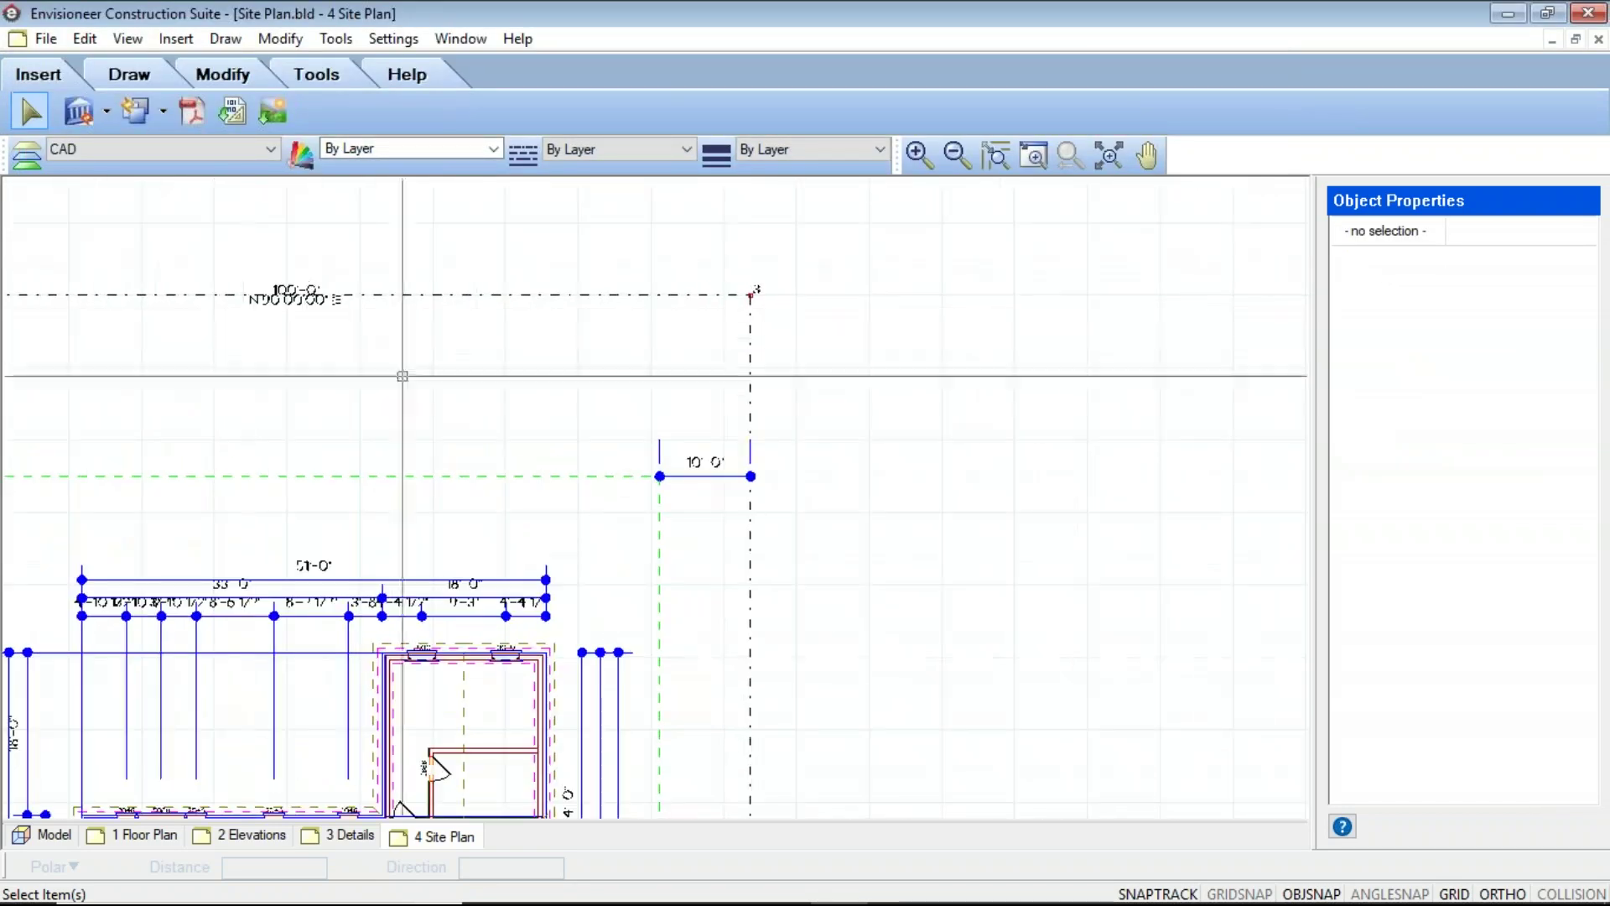
scroll(521, 406, down, 3)
mouse_move(478, 553)
middle_down()
mouse_move(587, 507)
mouse_move(546, 342)
middle_up()
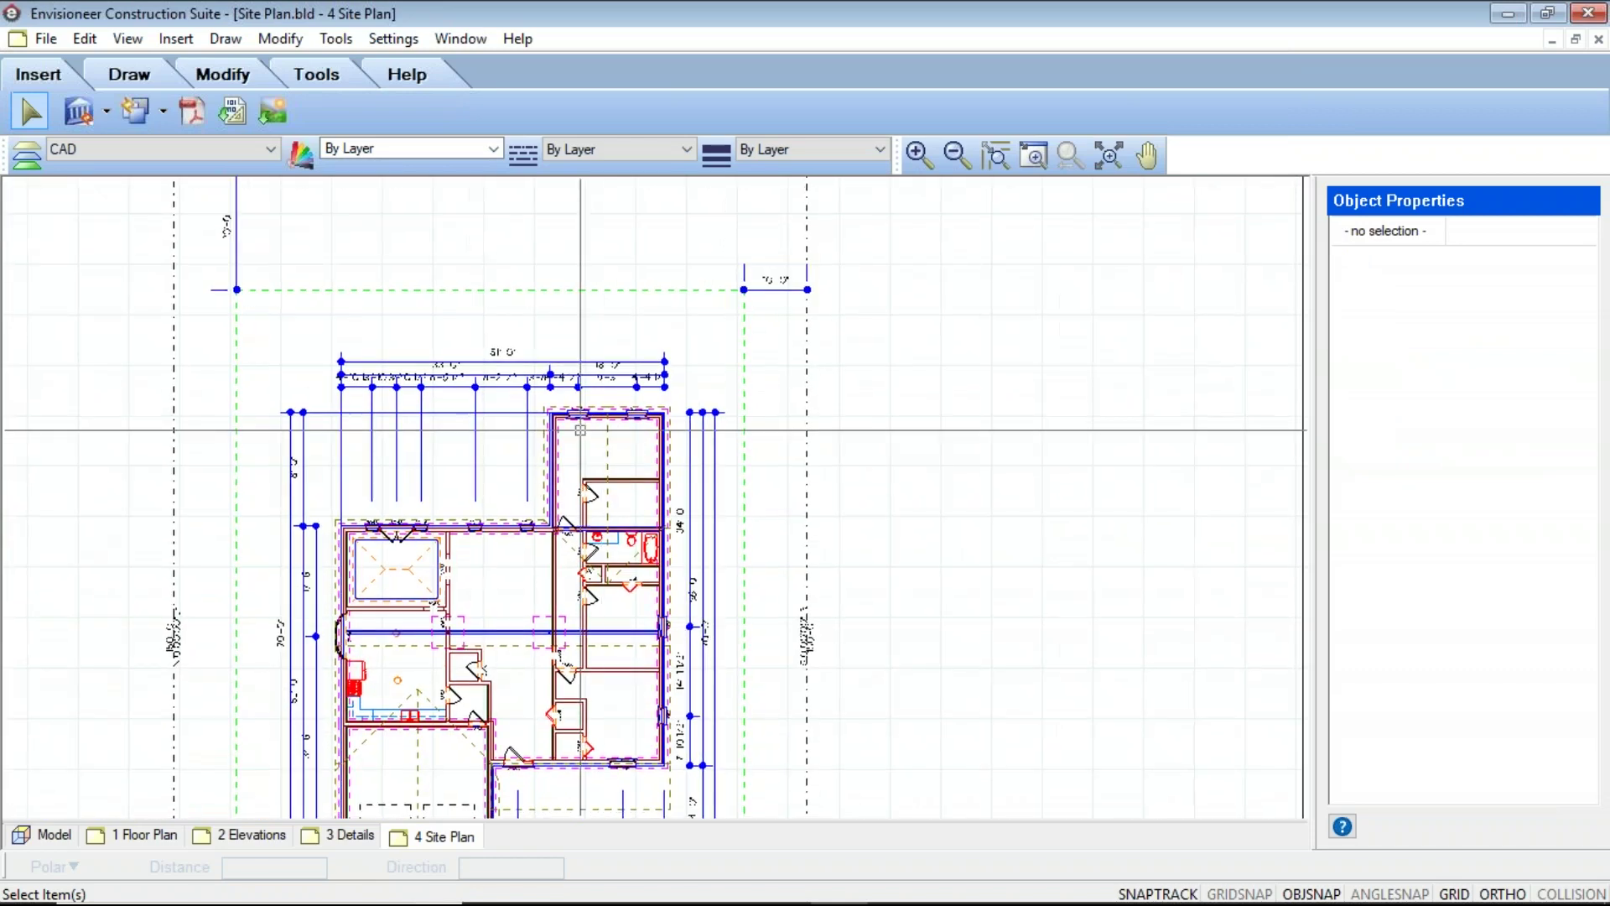
scroll(541, 341, down, 4)
scroll(394, 621, up, 3)
scroll(384, 524, up, 3)
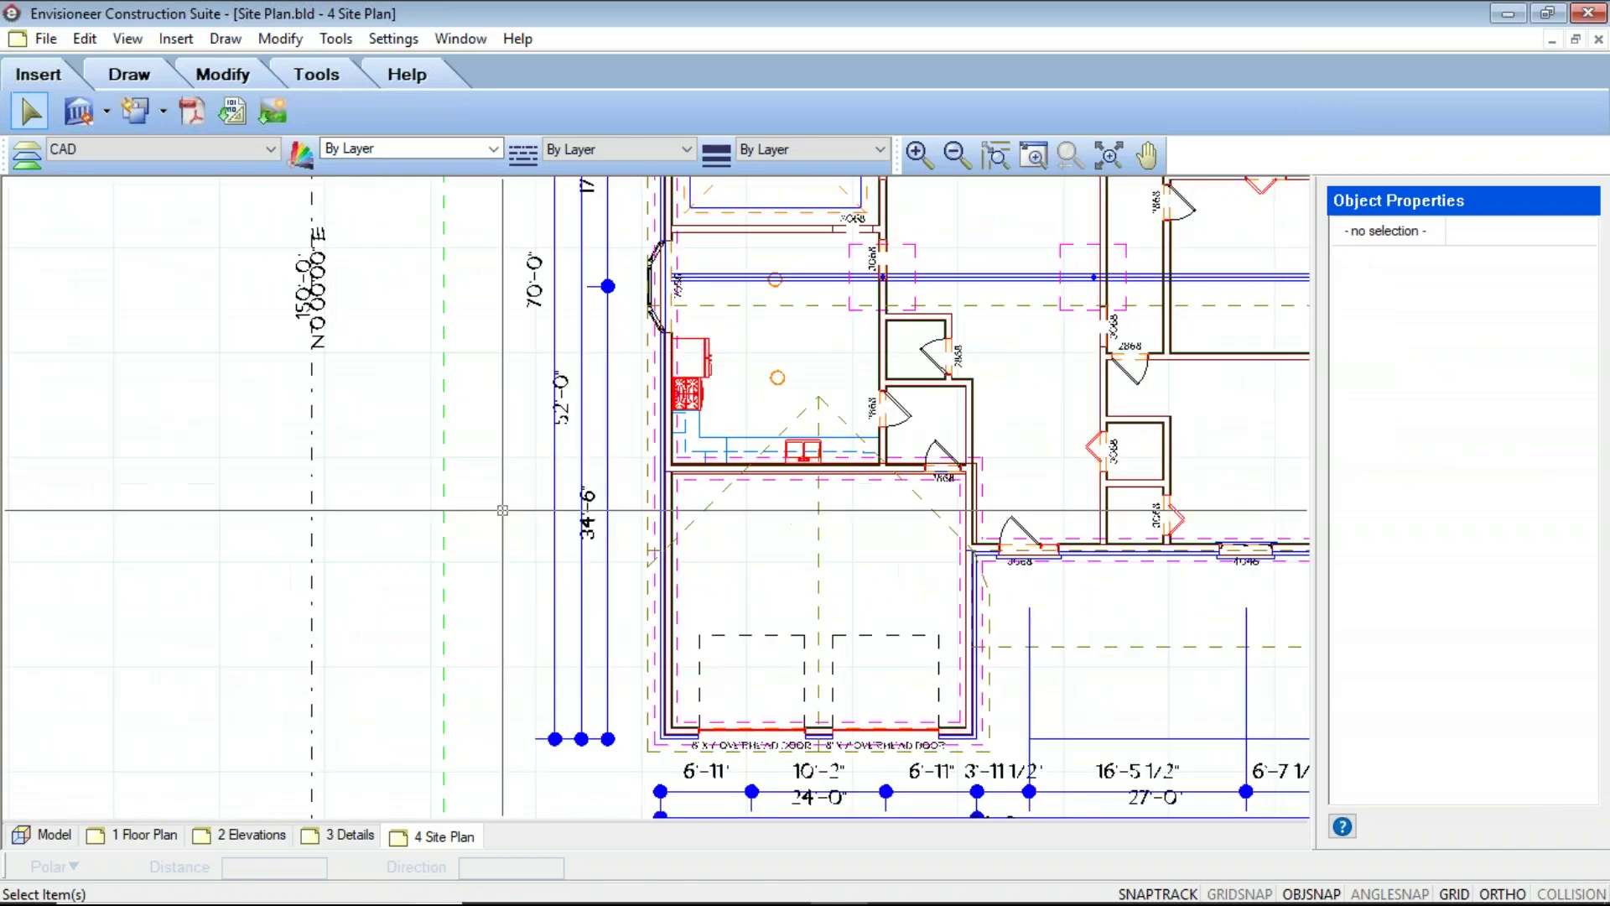
scroll(334, 316, up, 2)
scroll(334, 316, down, 4)
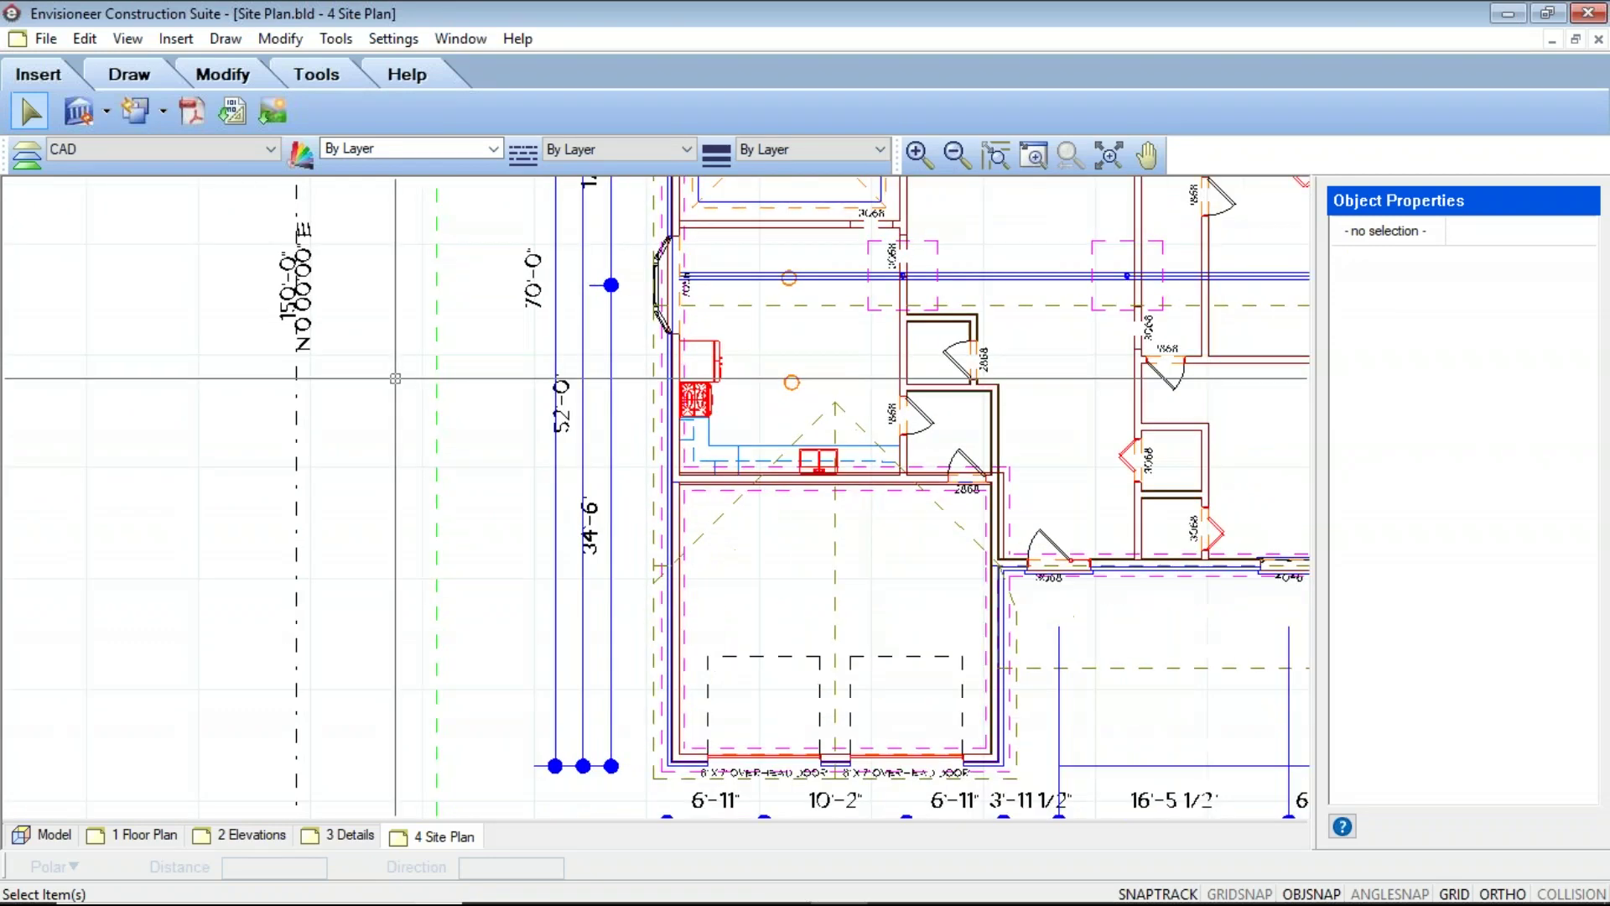
middle_drag(540, 374, 478, 363)
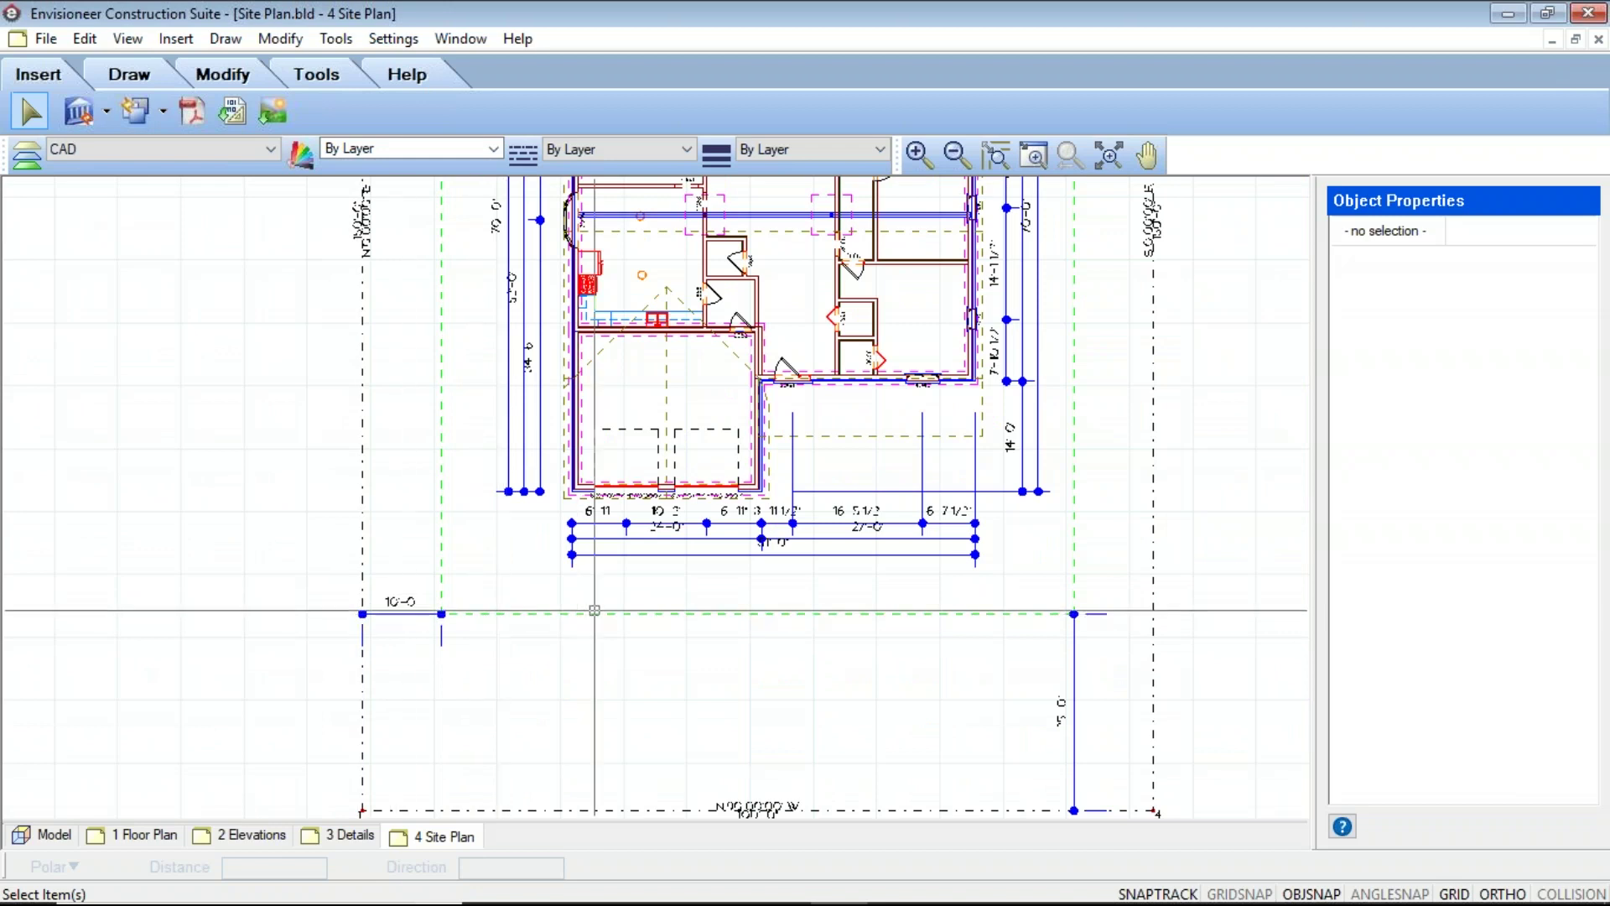
scroll(612, 612, down, 5)
scroll(663, 612, up, 2)
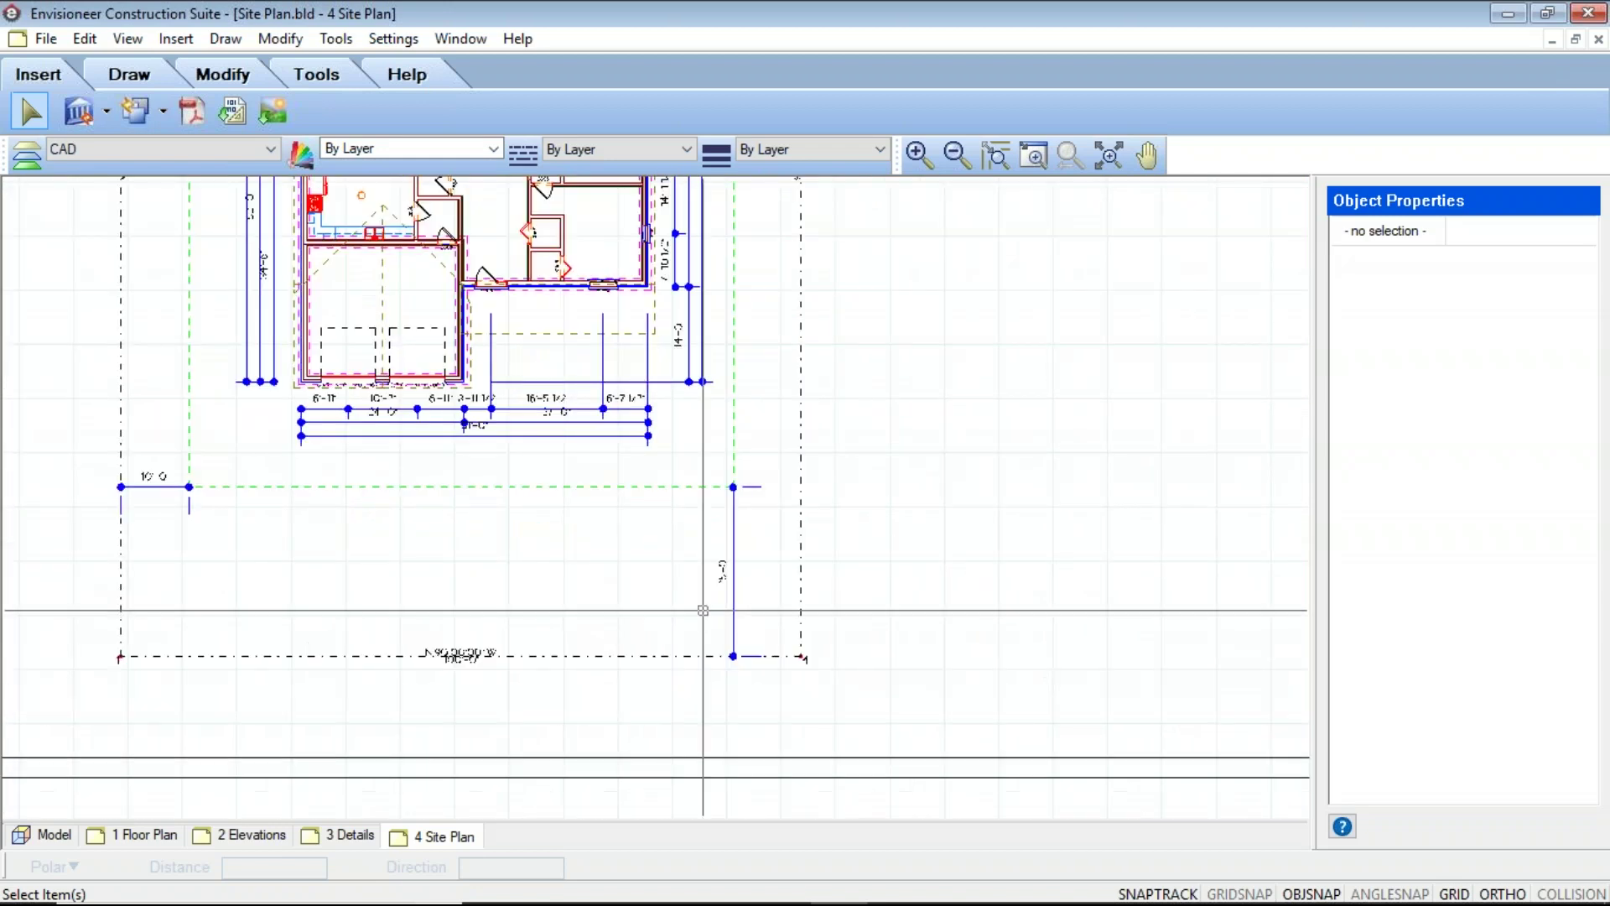
scroll(701, 612, down, 3)
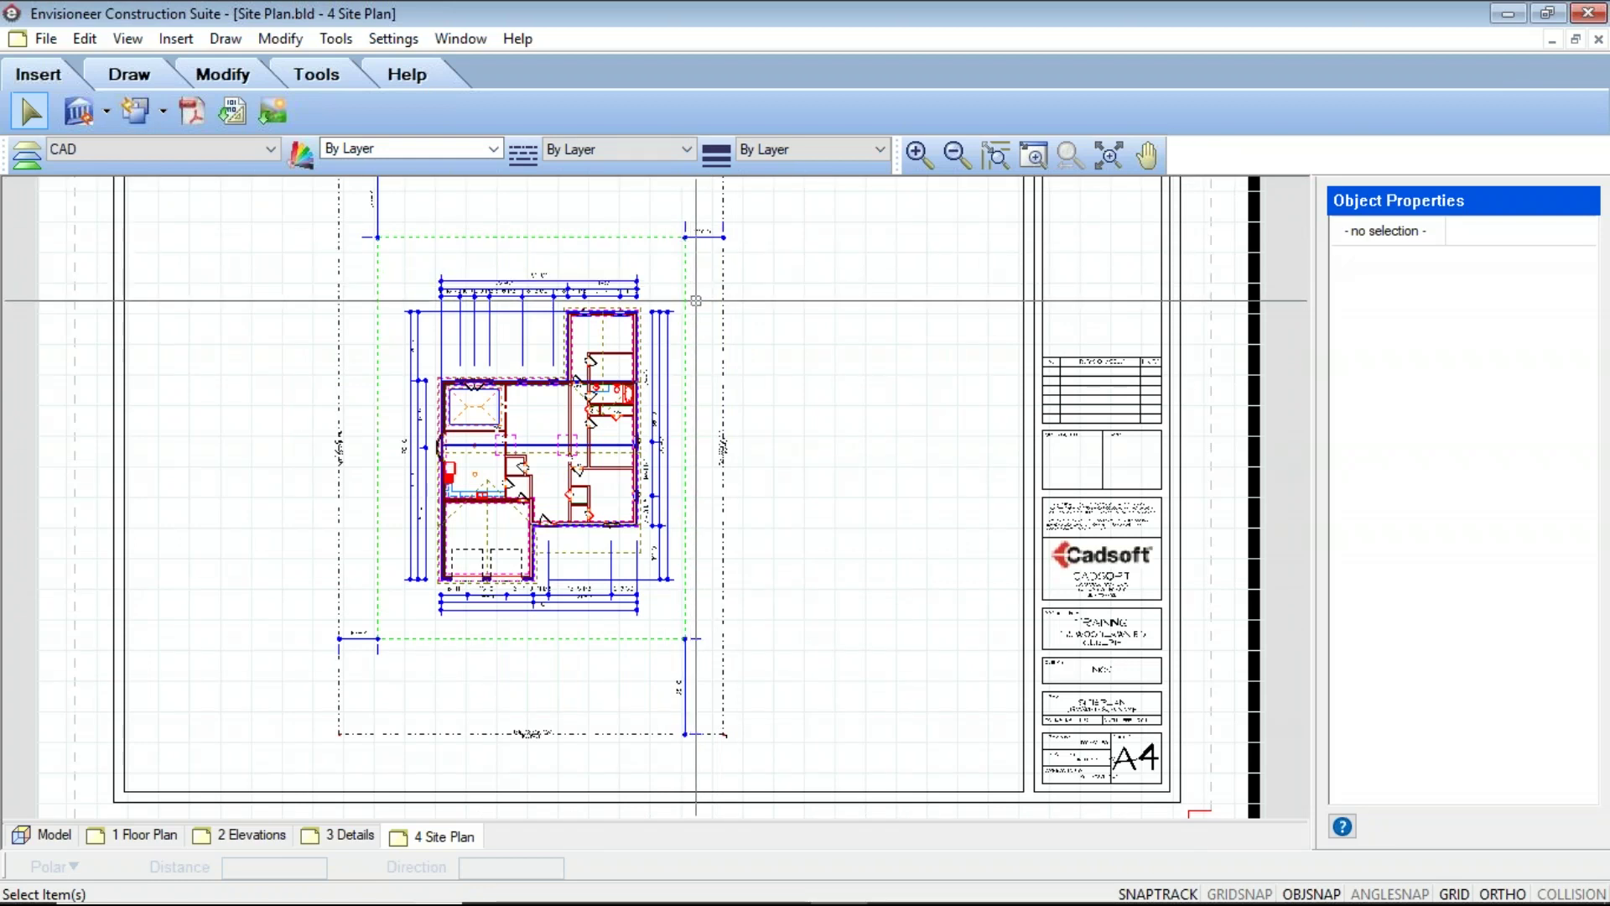
scroll(708, 324, down, 3)
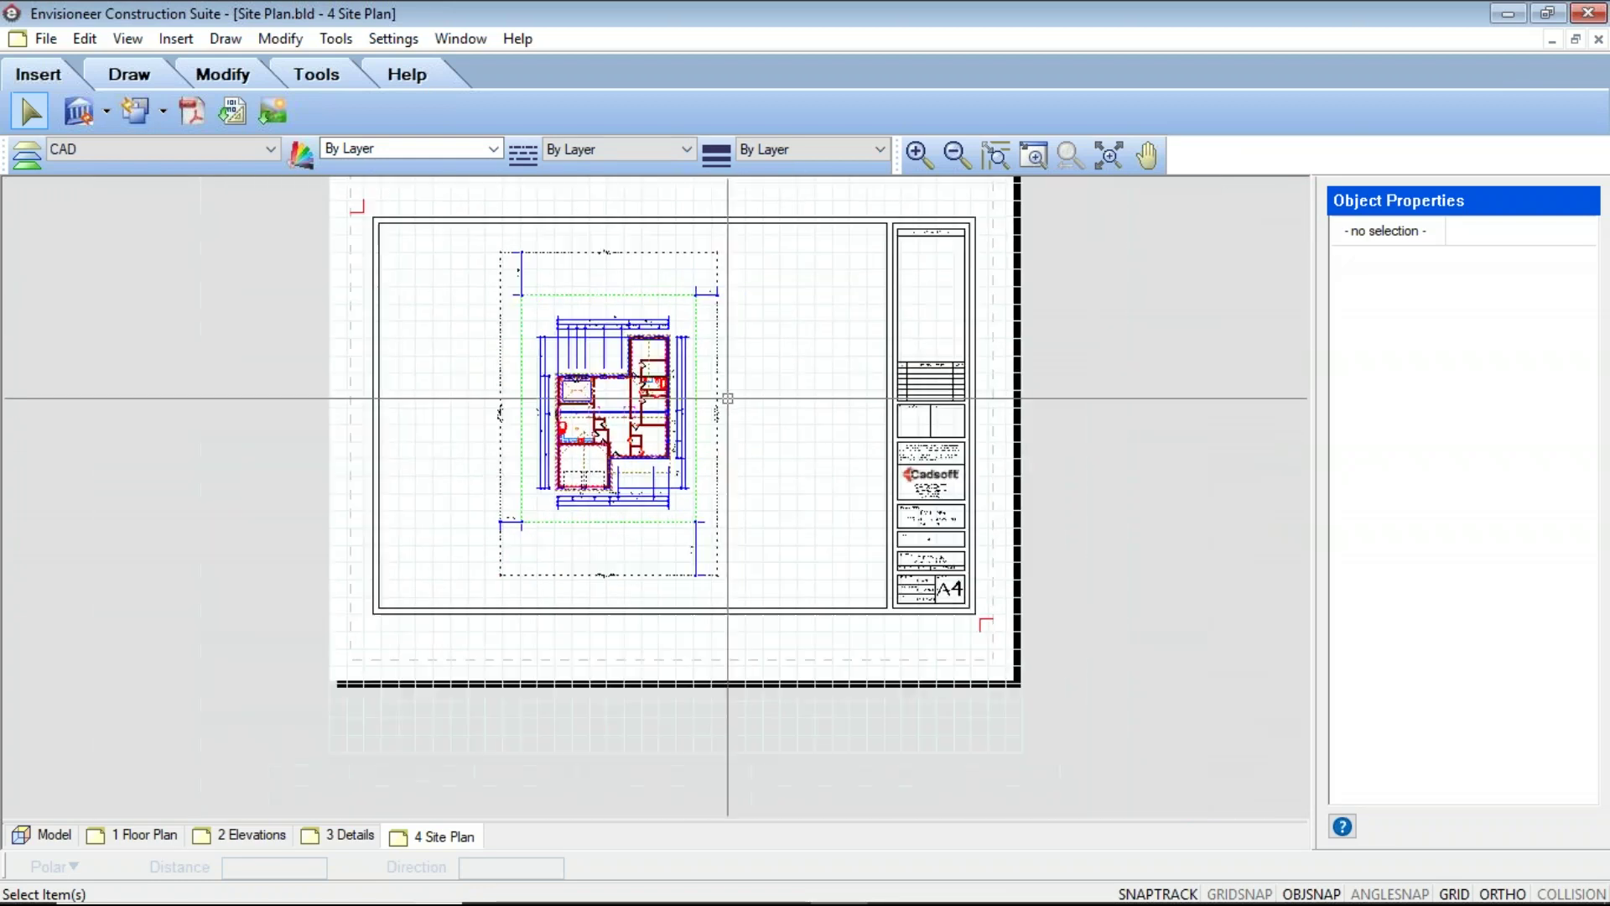
middle_drag(839, 433, 847, 477)
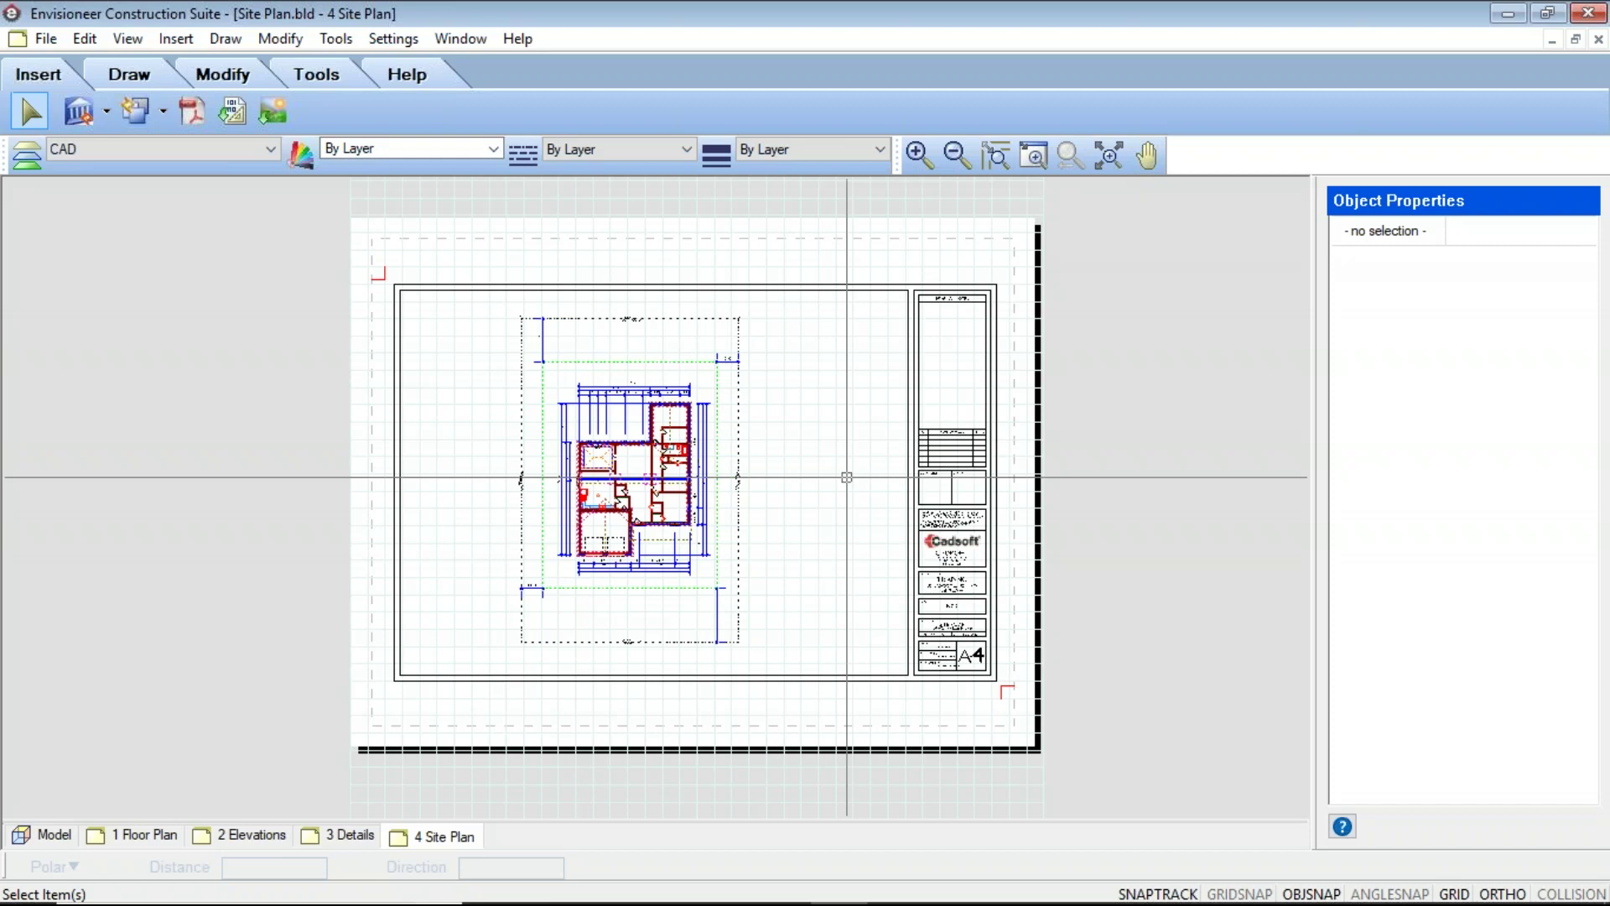
Return to the model and review the Site Boundaries document settings, closing them without changes
click(46, 835)
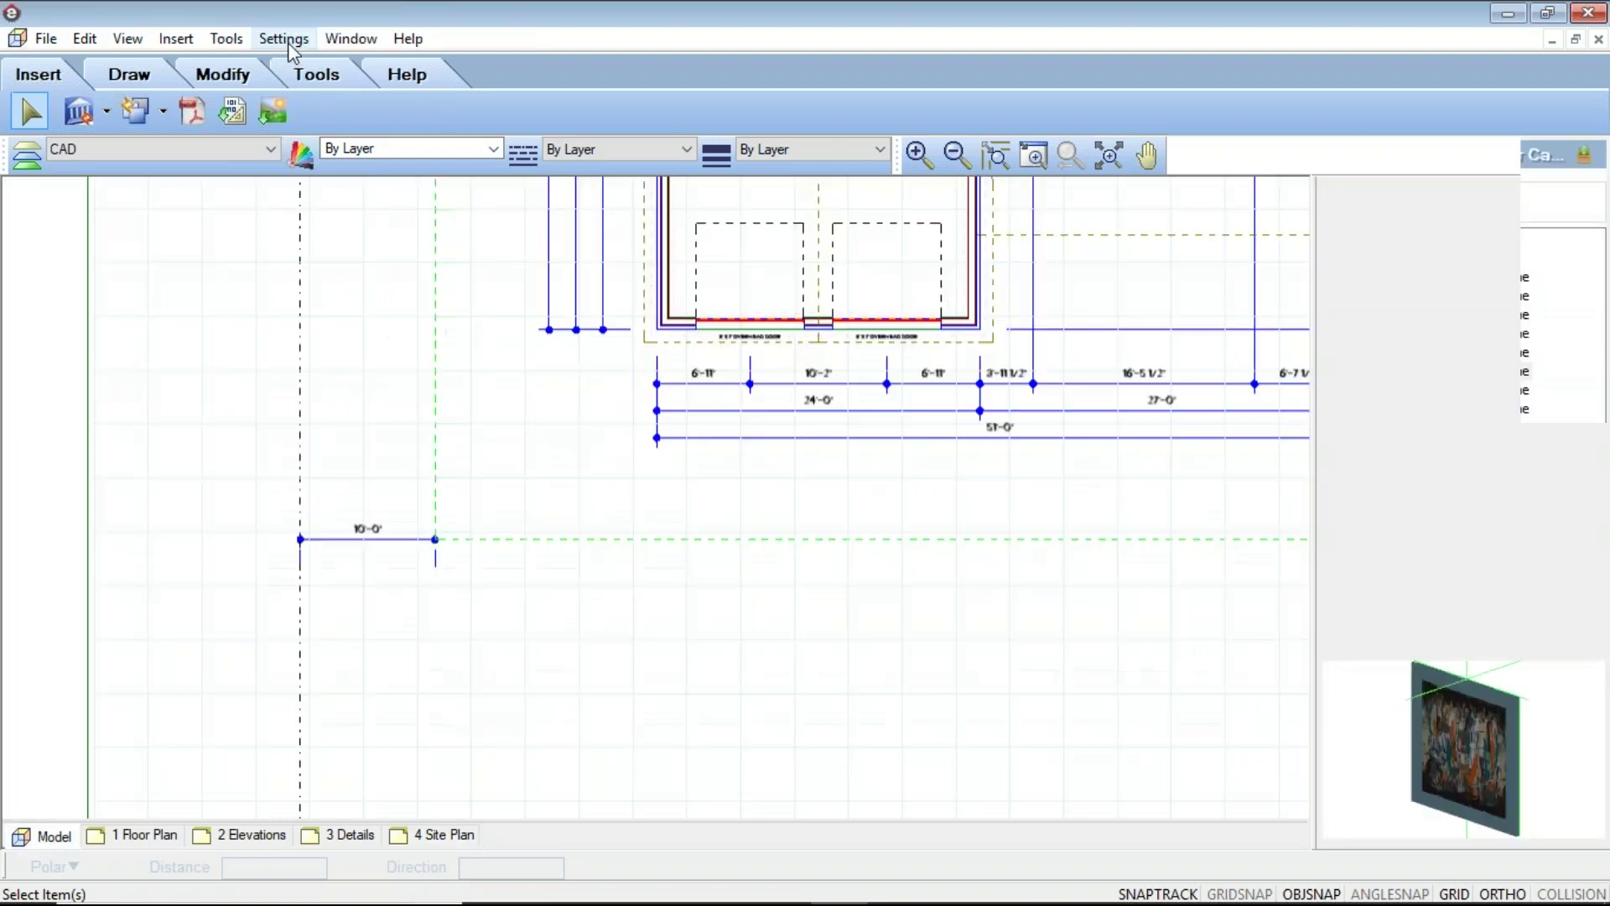
click(285, 39)
click(317, 126)
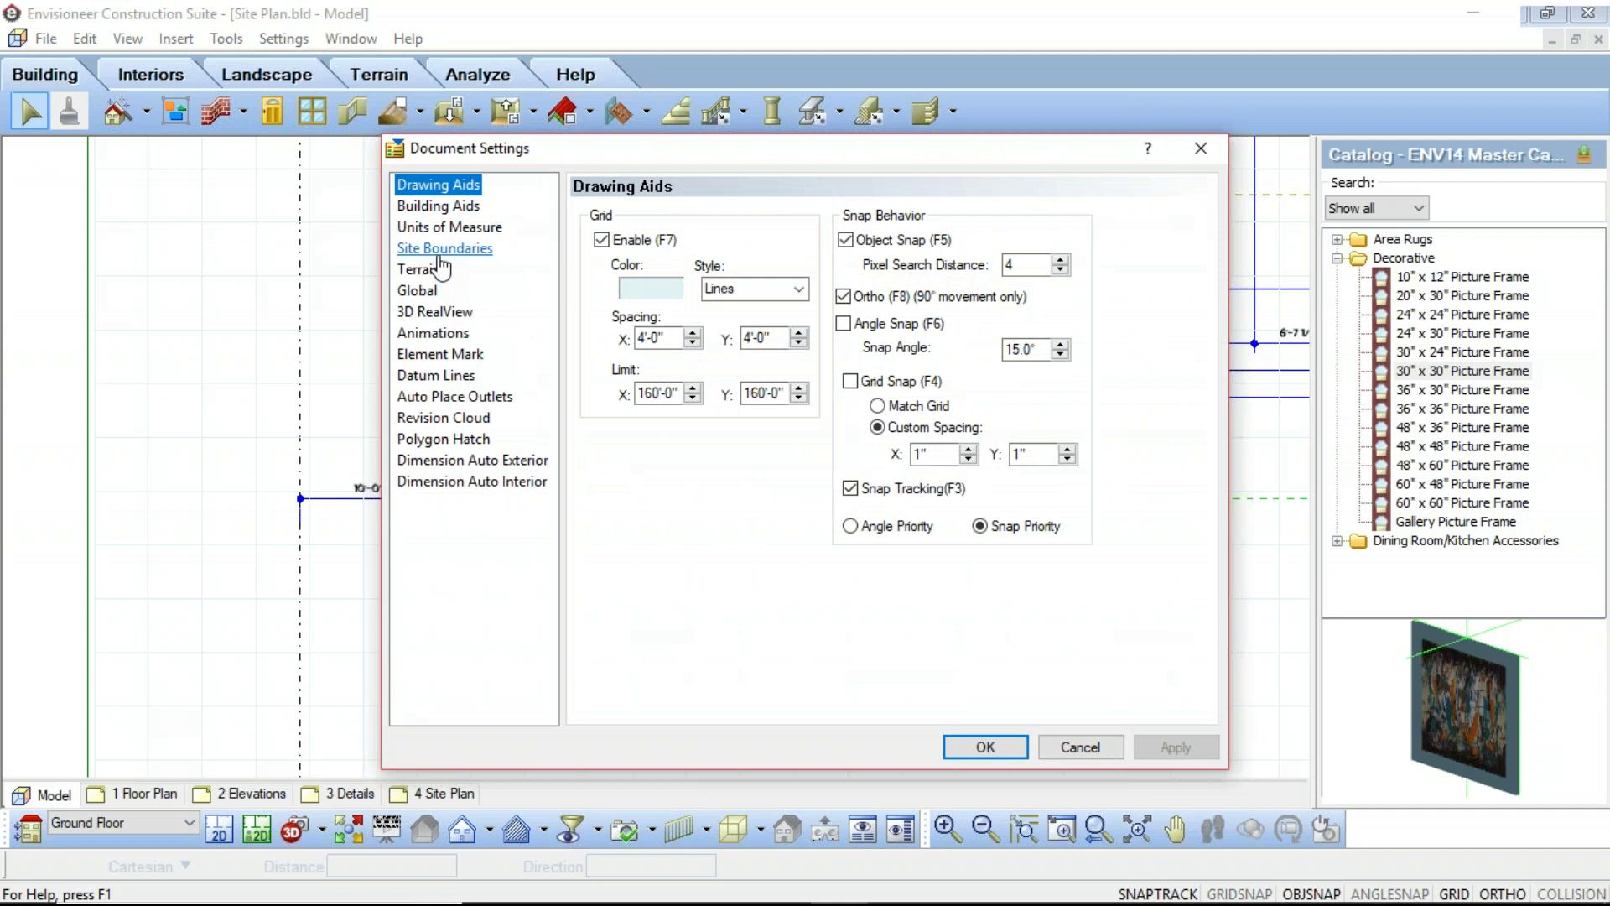
click(440, 251)
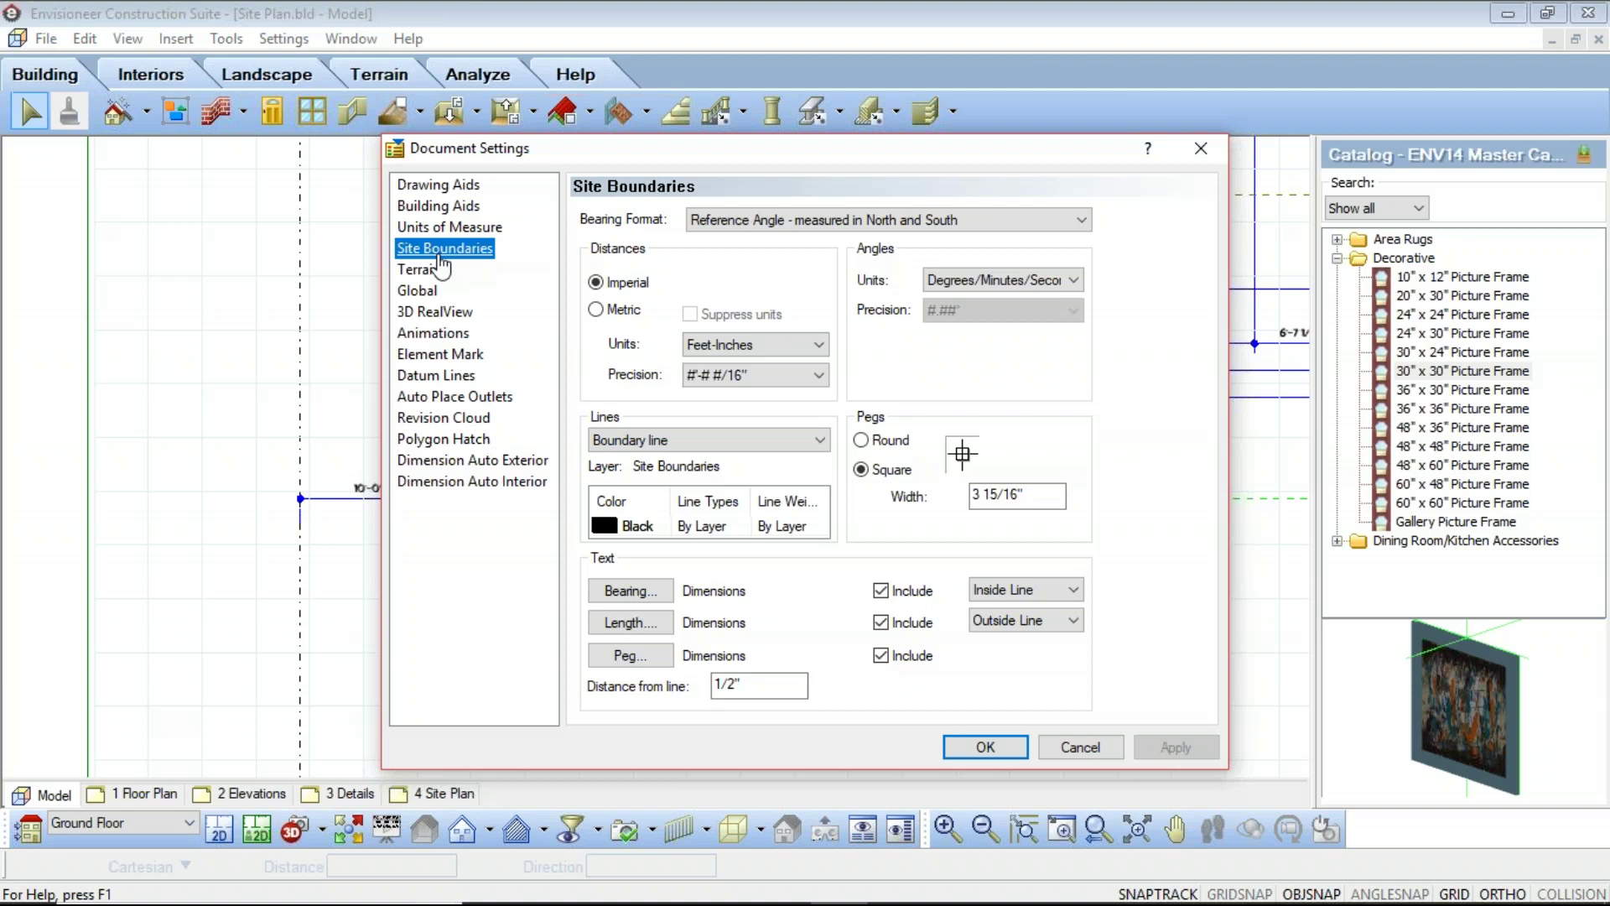
click(1080, 747)
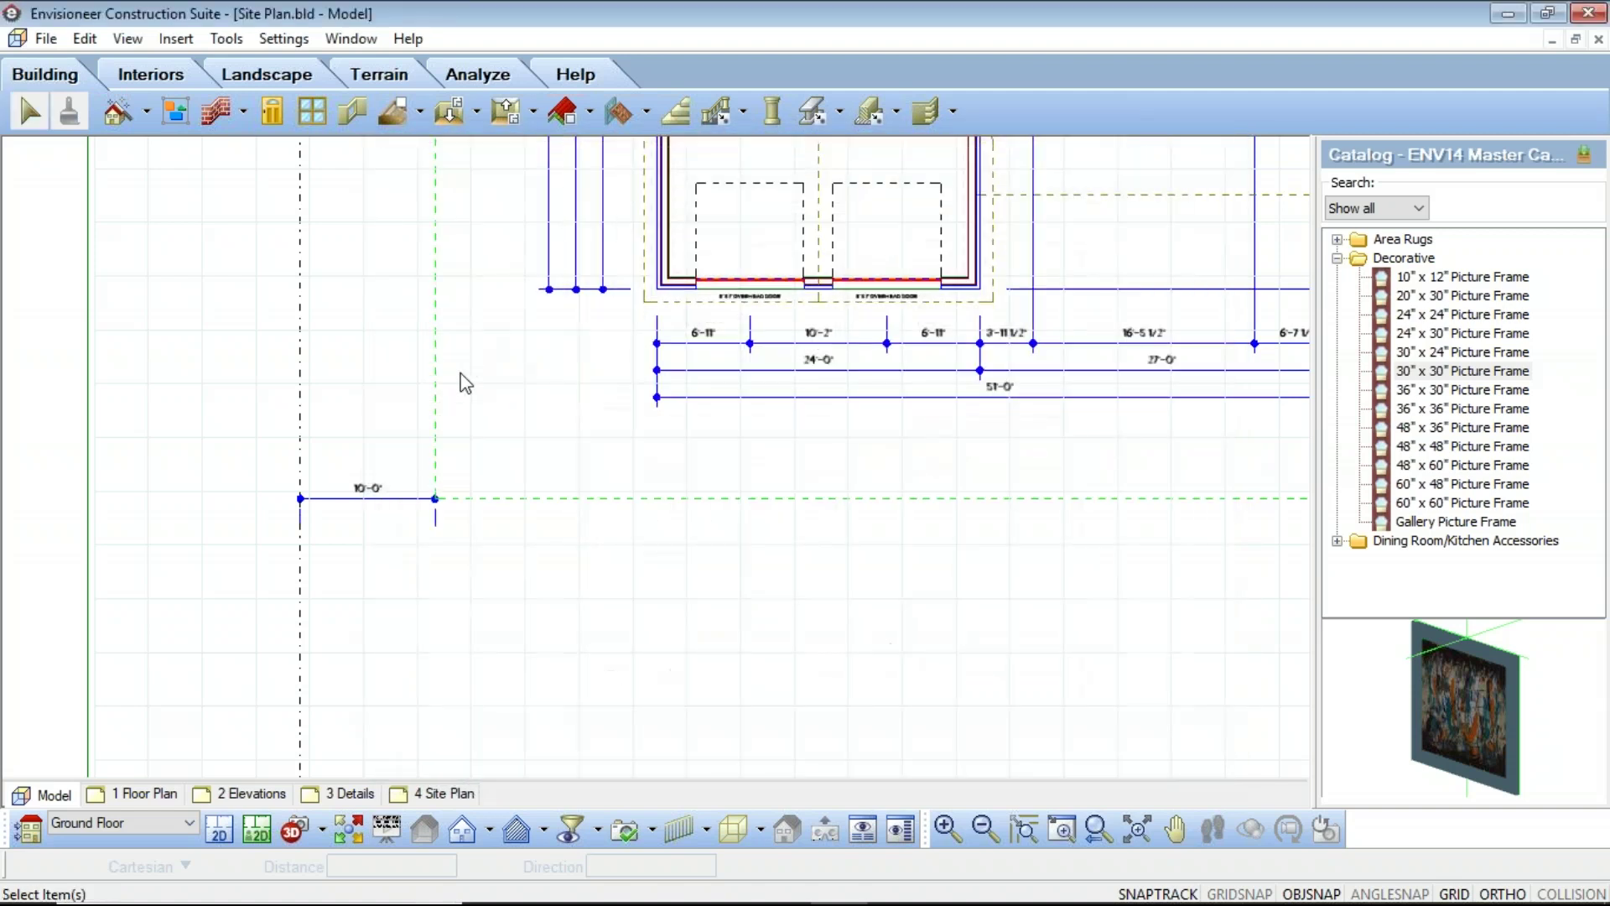
Review the west site boundary edge's properties and close them without changes
scroll(436, 369, down, 3)
double_click(370, 335)
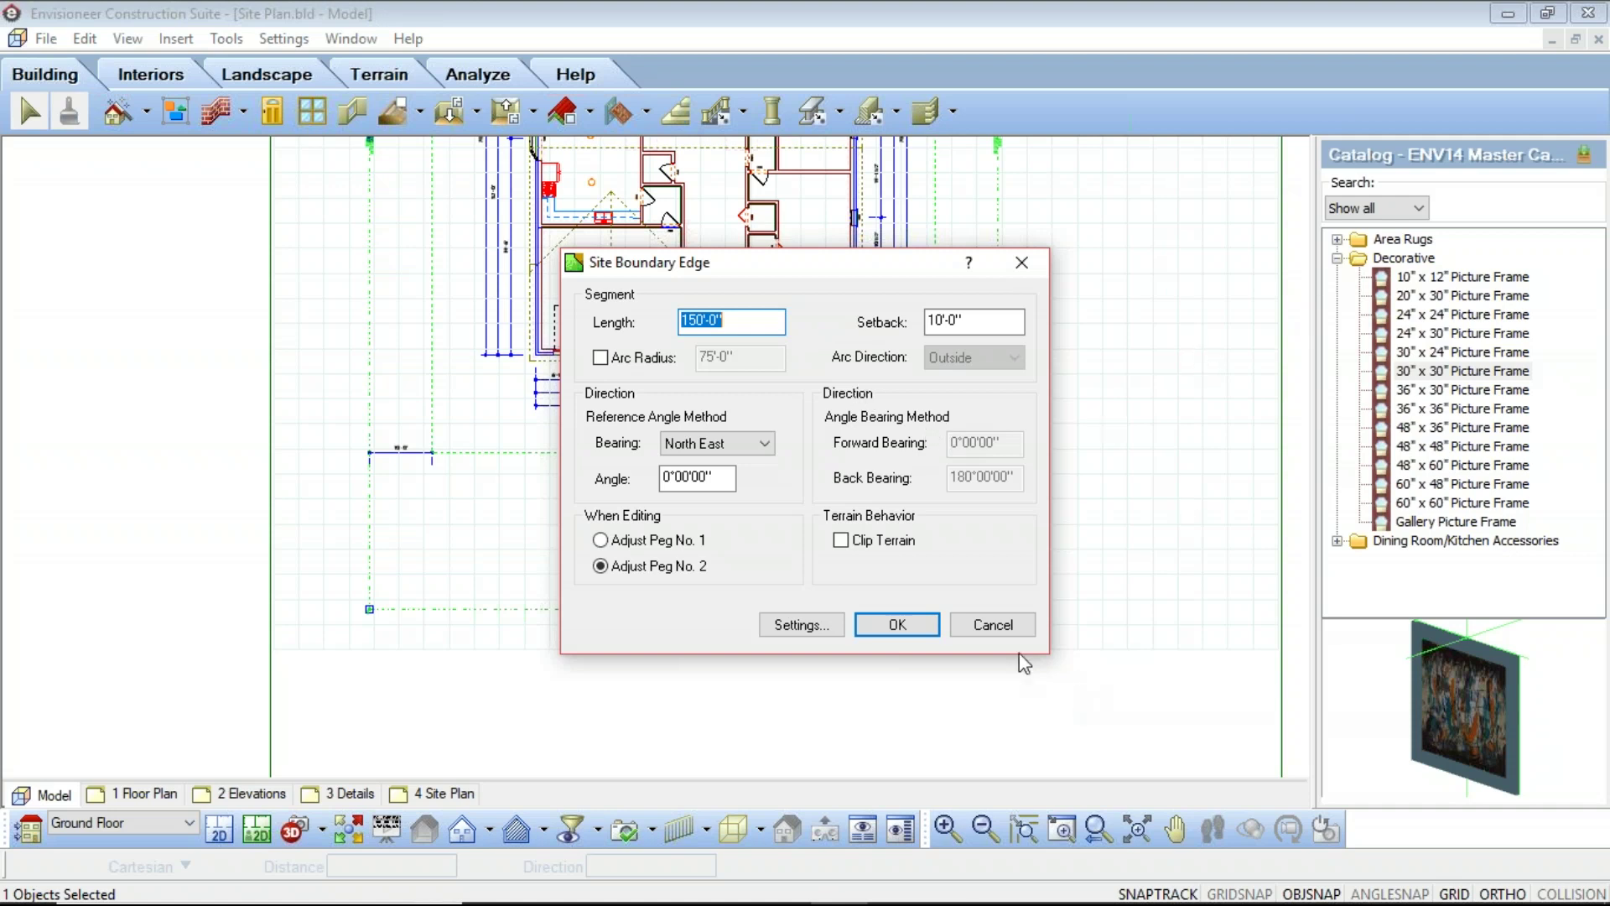
click(990, 624)
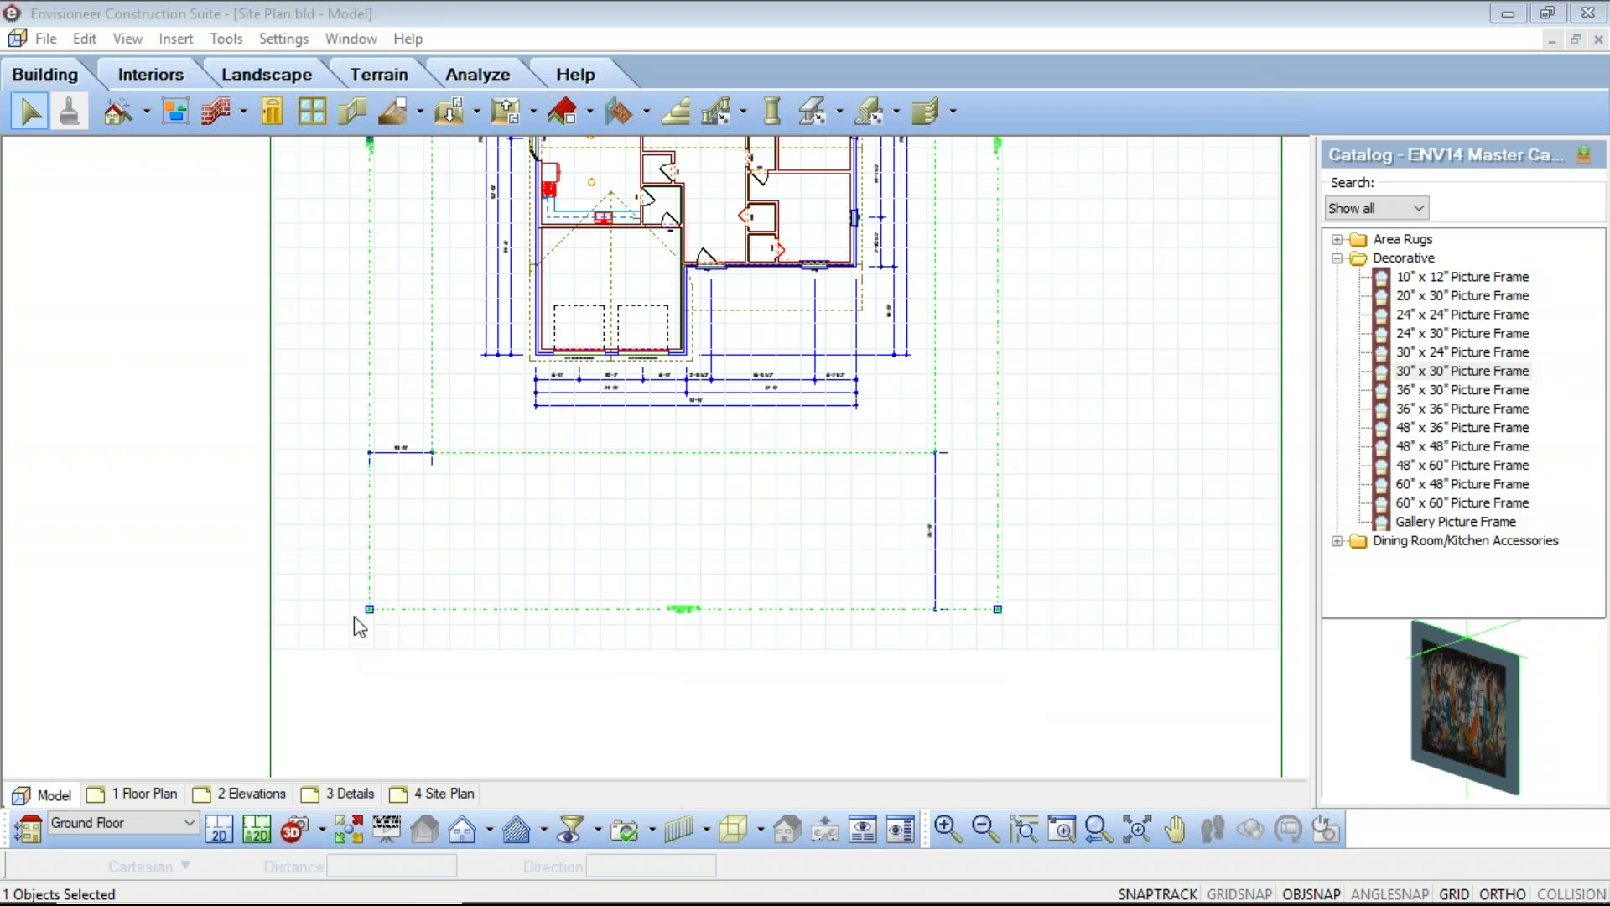
Examine the bearing and length label of the south site boundary edge in the model
scroll(359, 627, up, 3)
scroll(506, 656, up, 2)
click(543, 597)
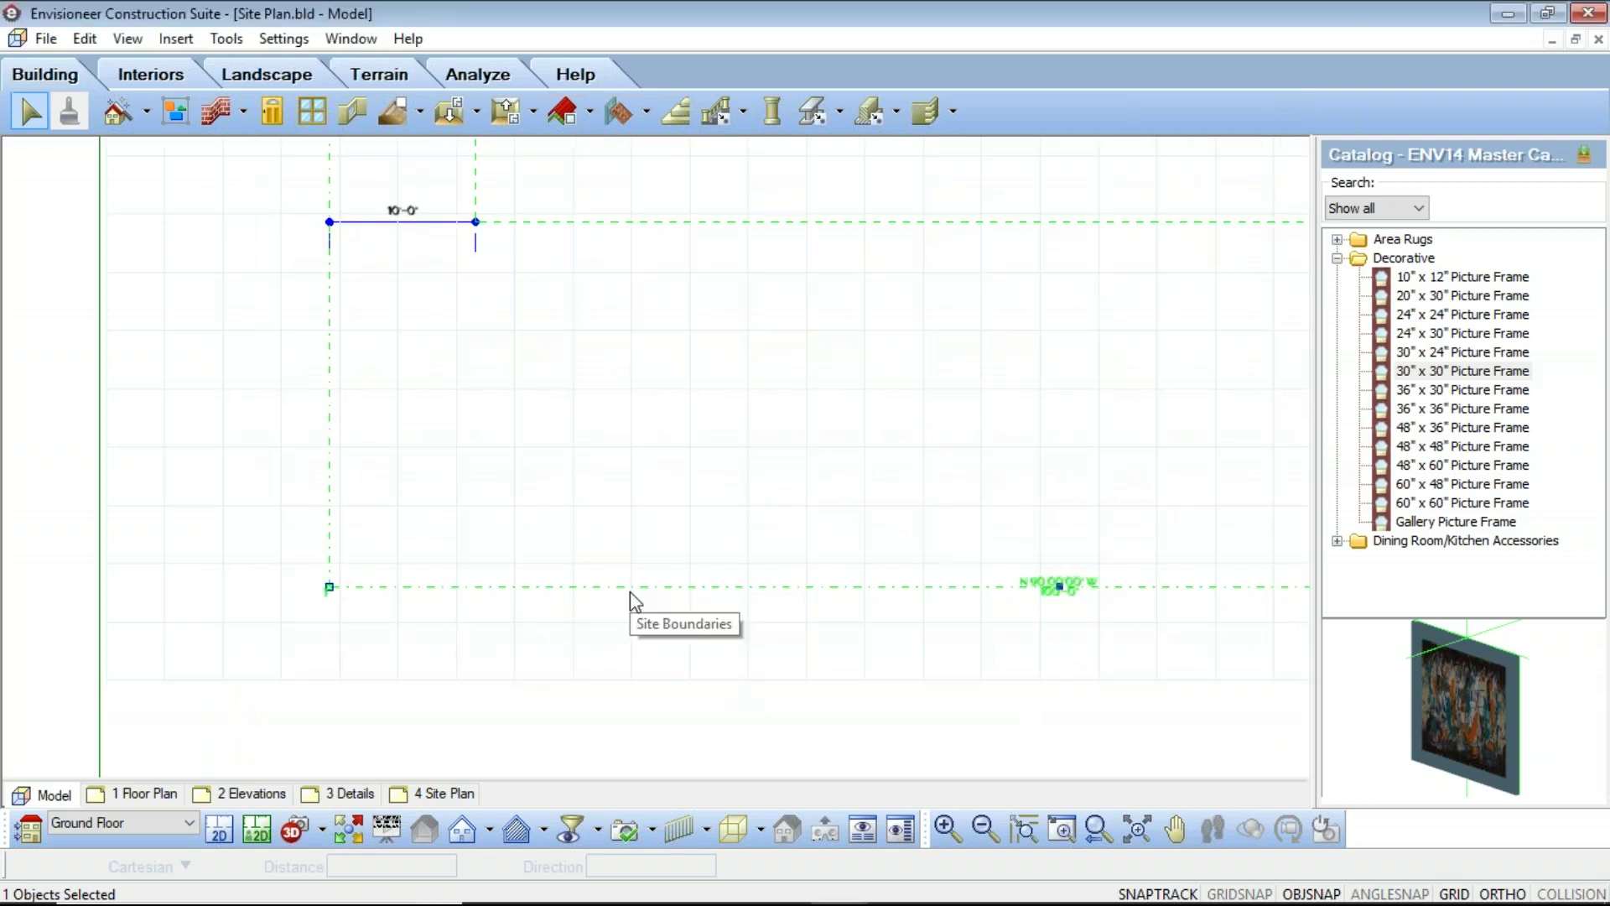
scroll(636, 597, down, 1)
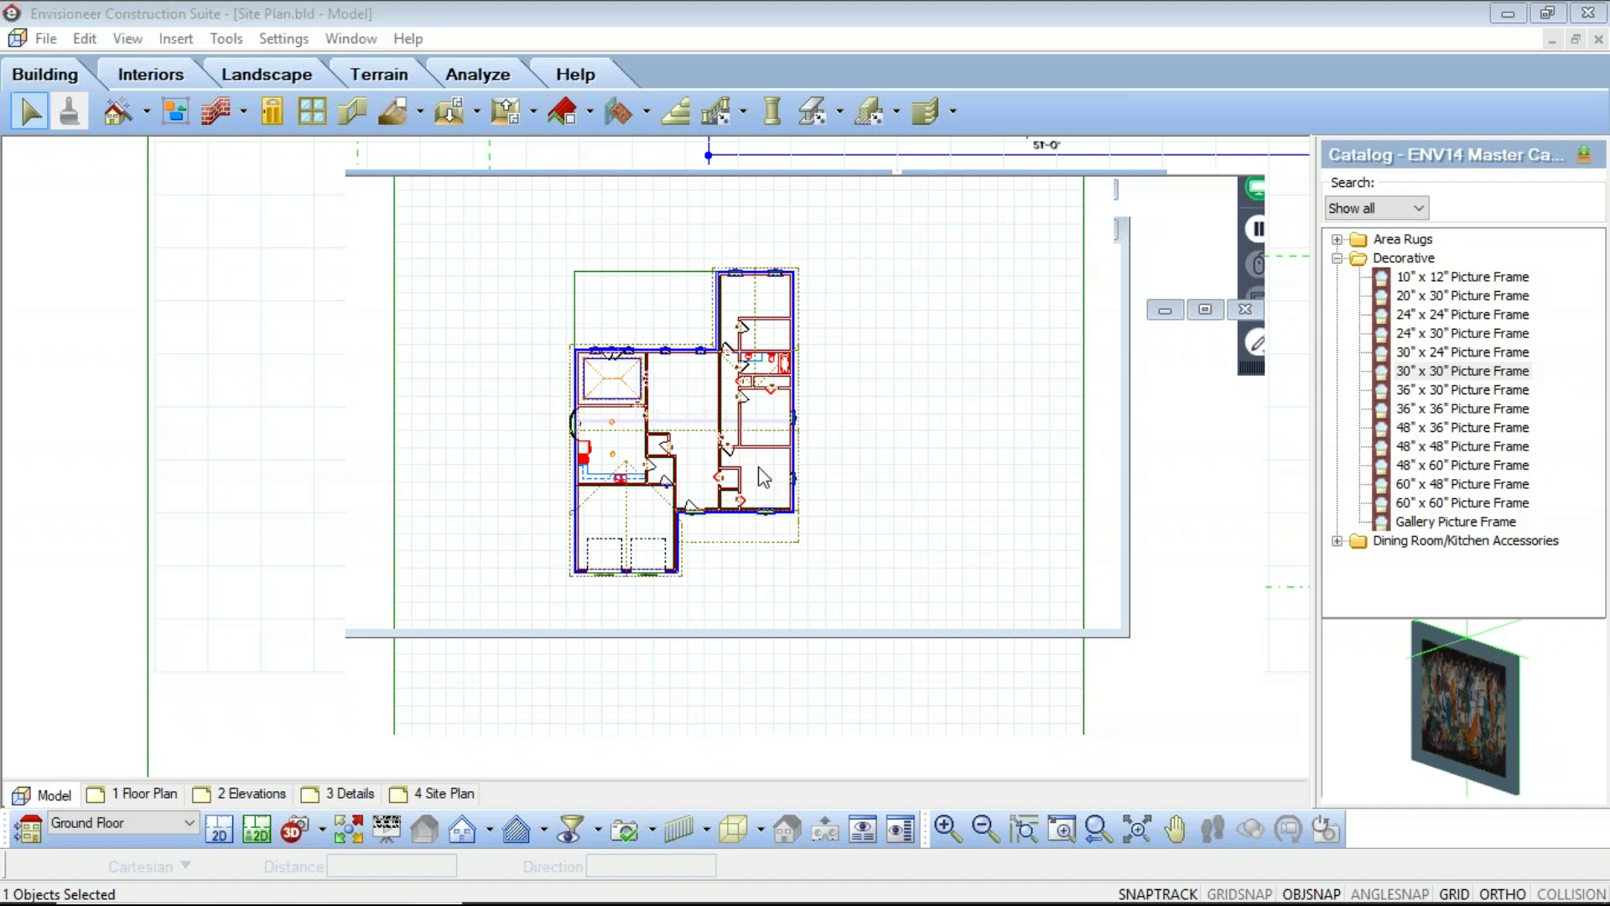
scroll(603, 564, down, 3)
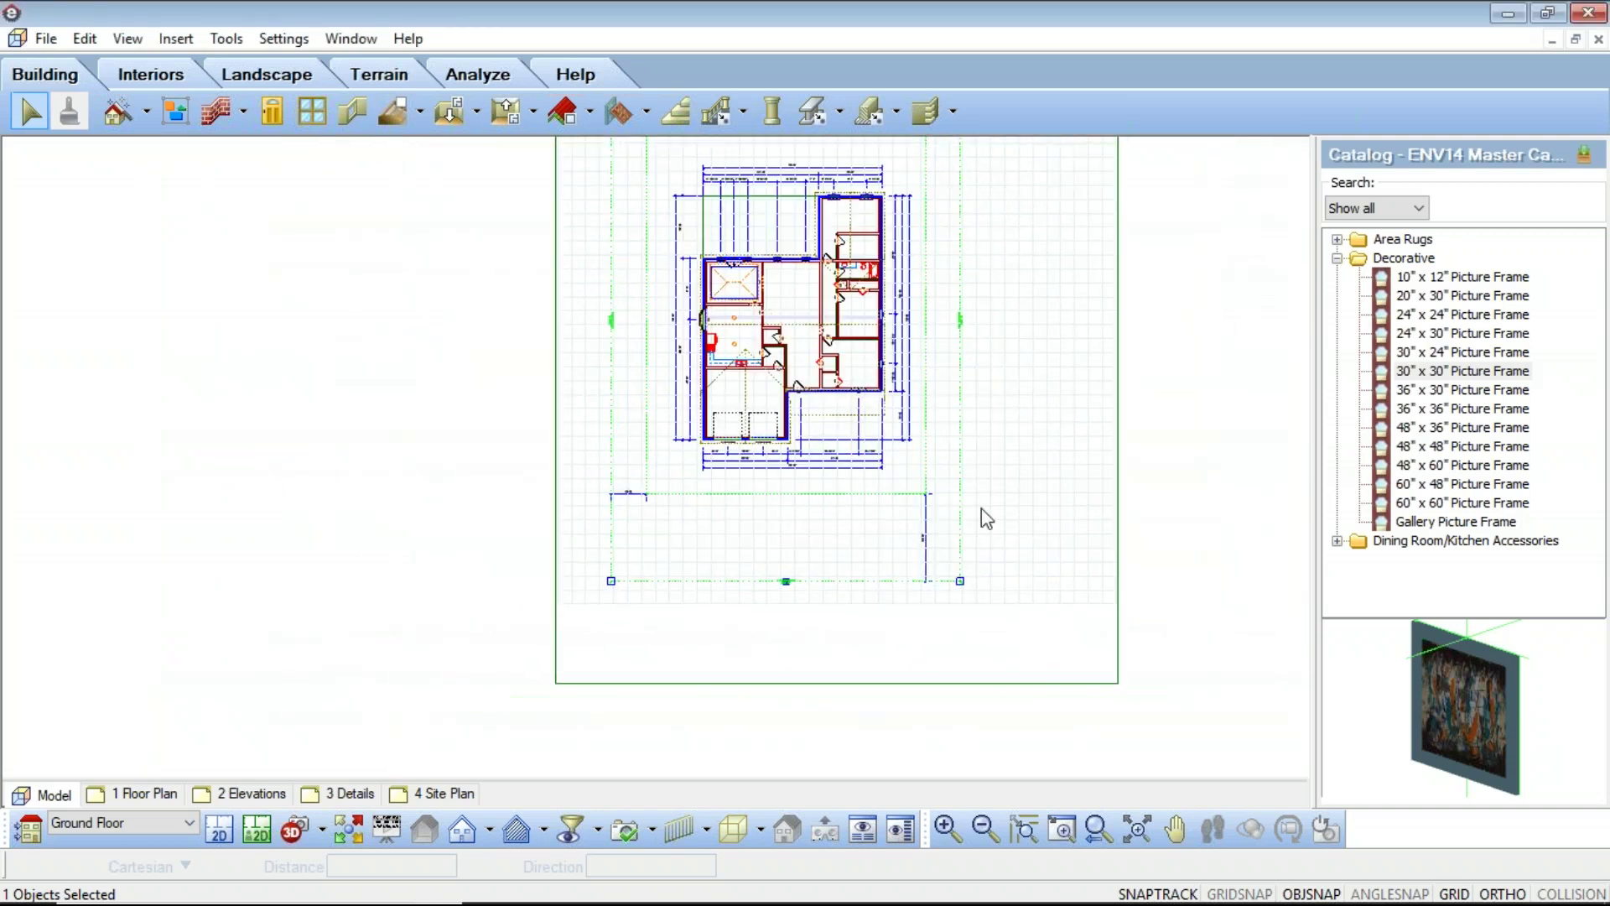
Rotate the site boundary 90 degrees about the midpoint of its east edge and check the edge's bearing label
scroll(762, 612, down, 2)
click(936, 307)
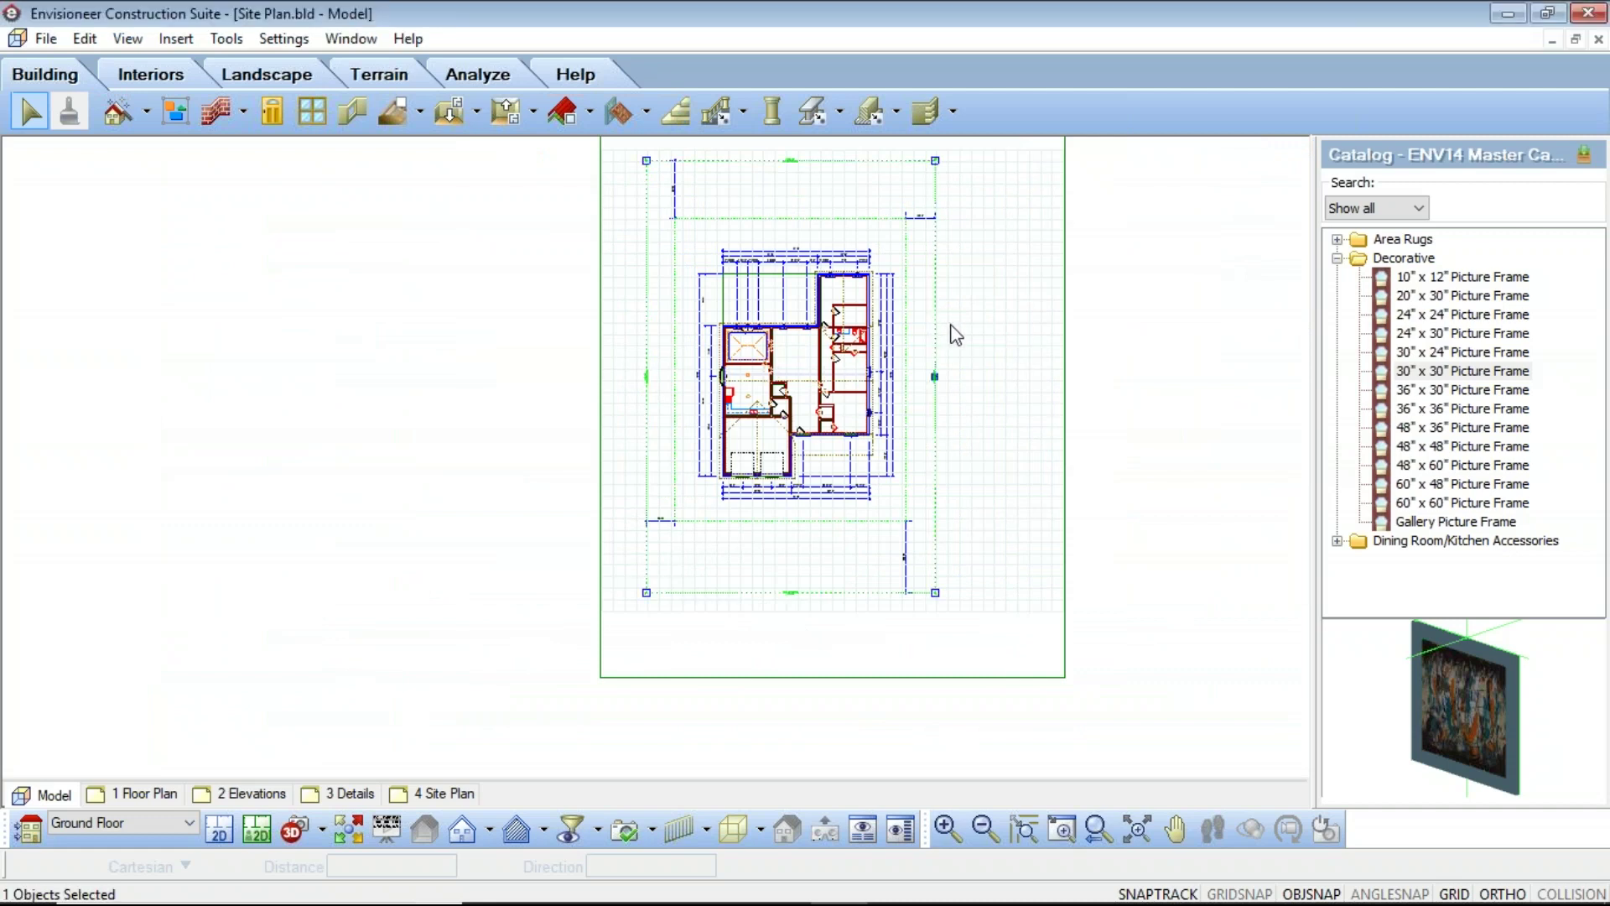
right_click(951, 332)
click(990, 476)
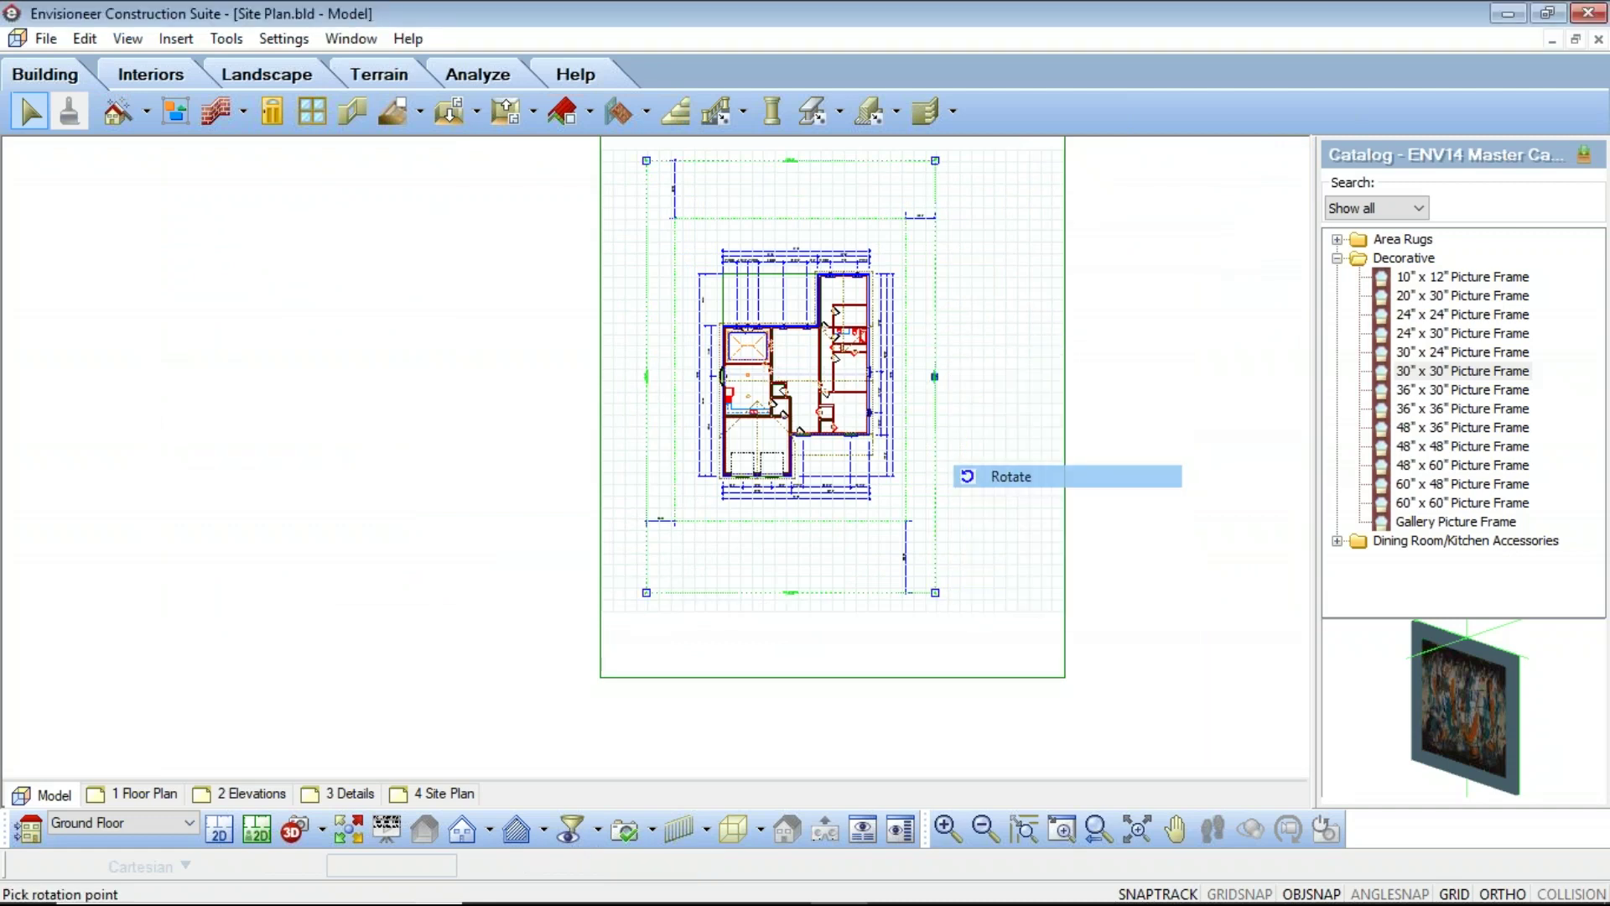
click(950, 406)
click(956, 629)
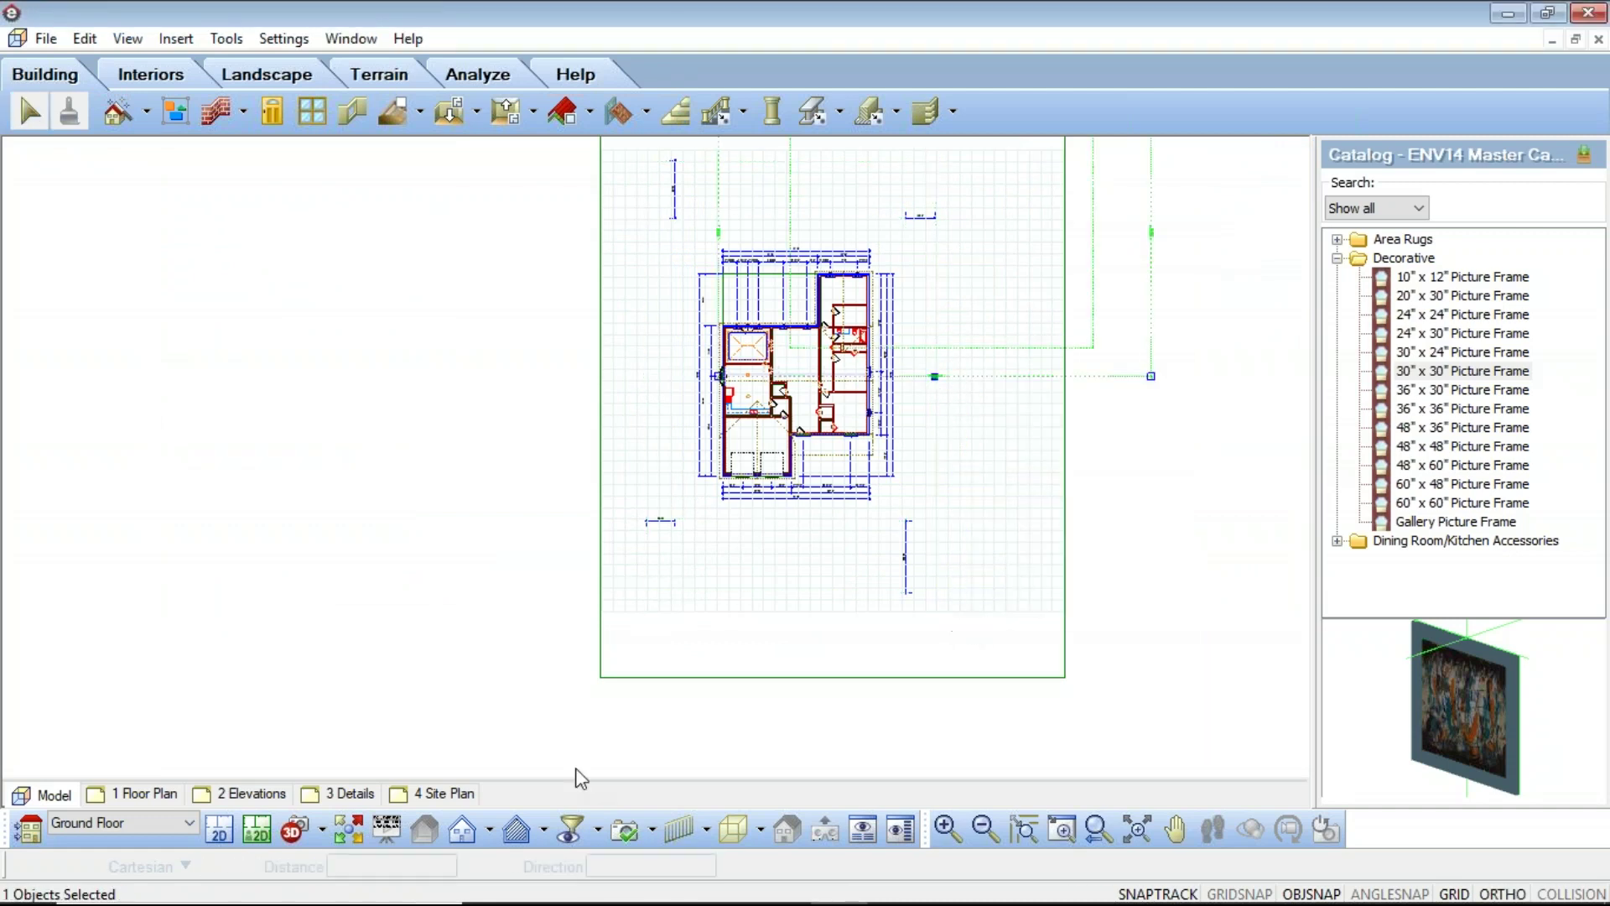
scroll(808, 389, up, 10)
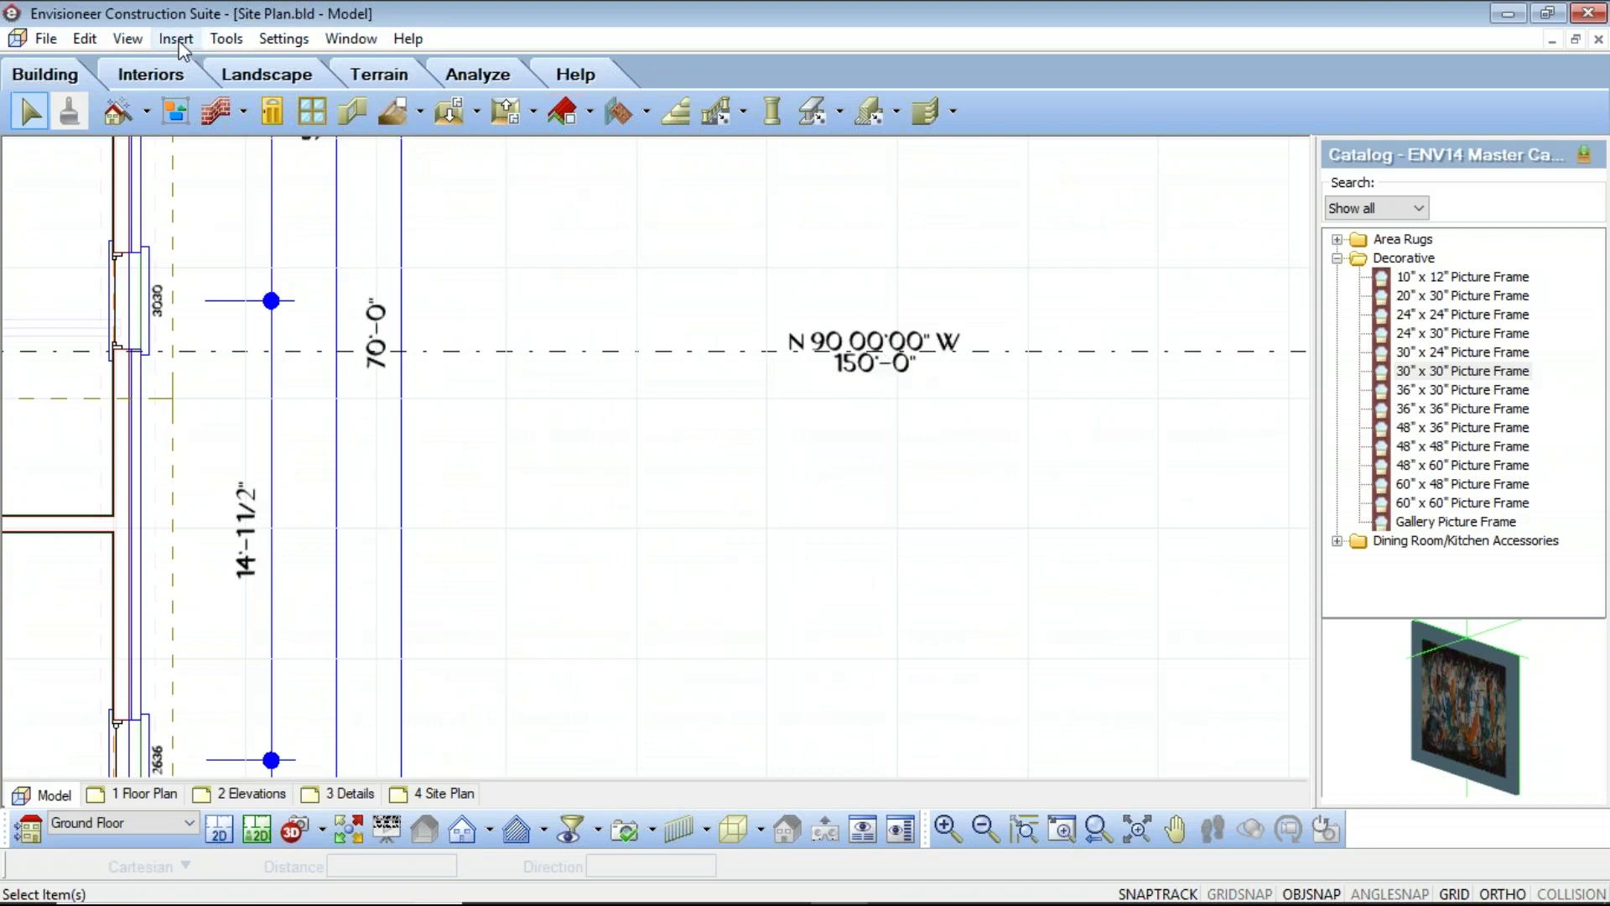
Undo the rotation of the site boundary
click(85, 39)
click(109, 67)
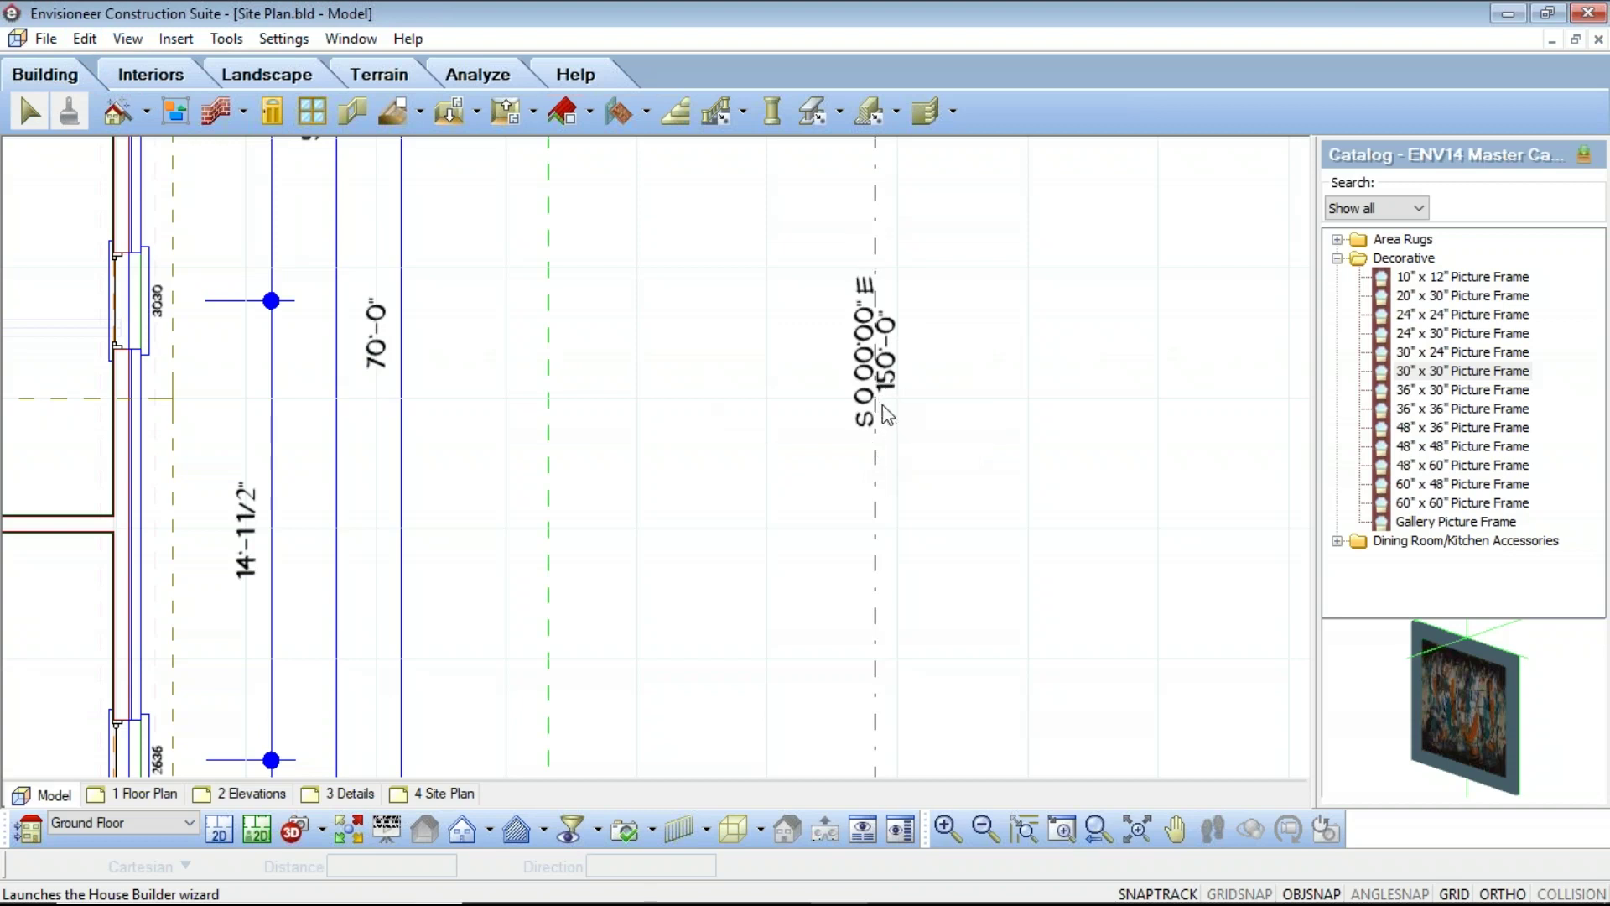
scroll(889, 444, down, 10)
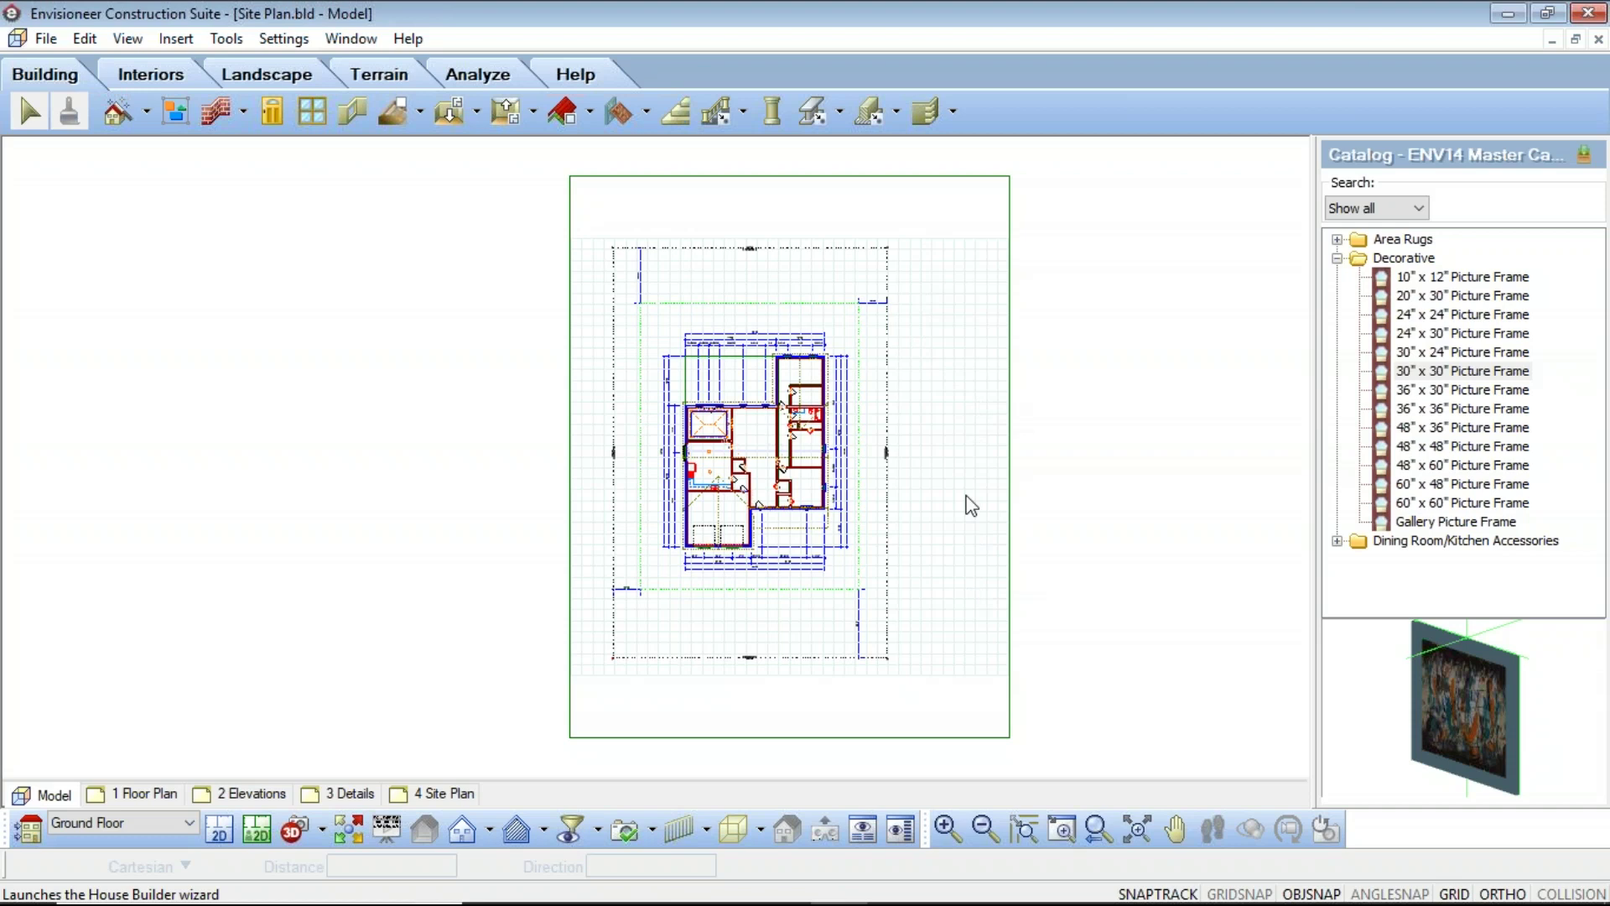
Review the location and north direction in the Global document settings and close them without changes
click(283, 39)
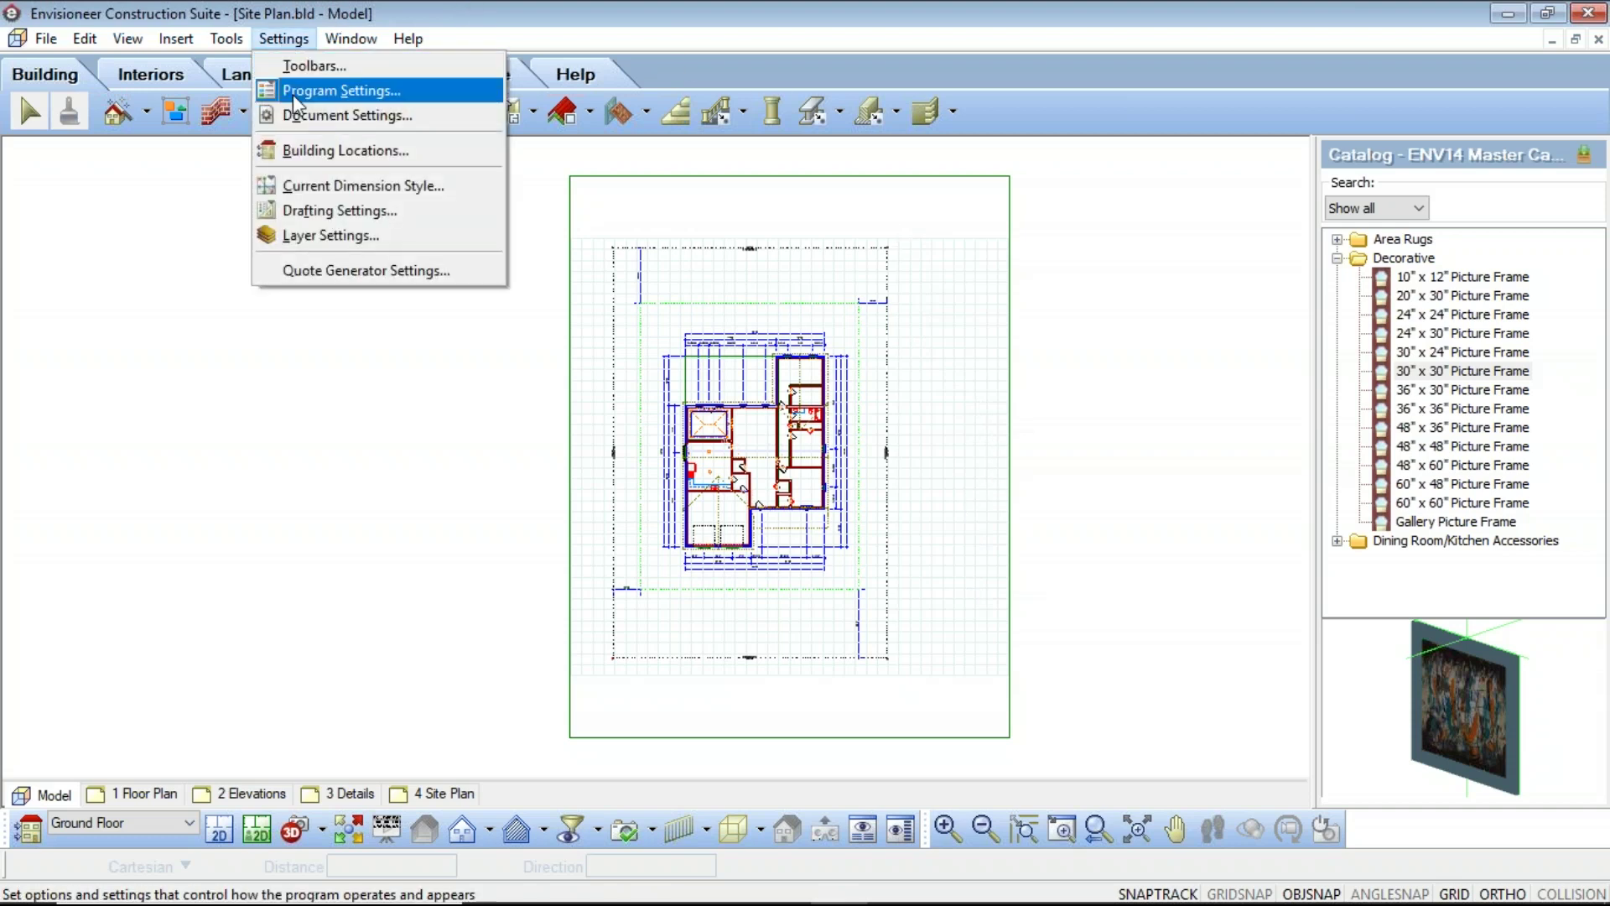
click(306, 116)
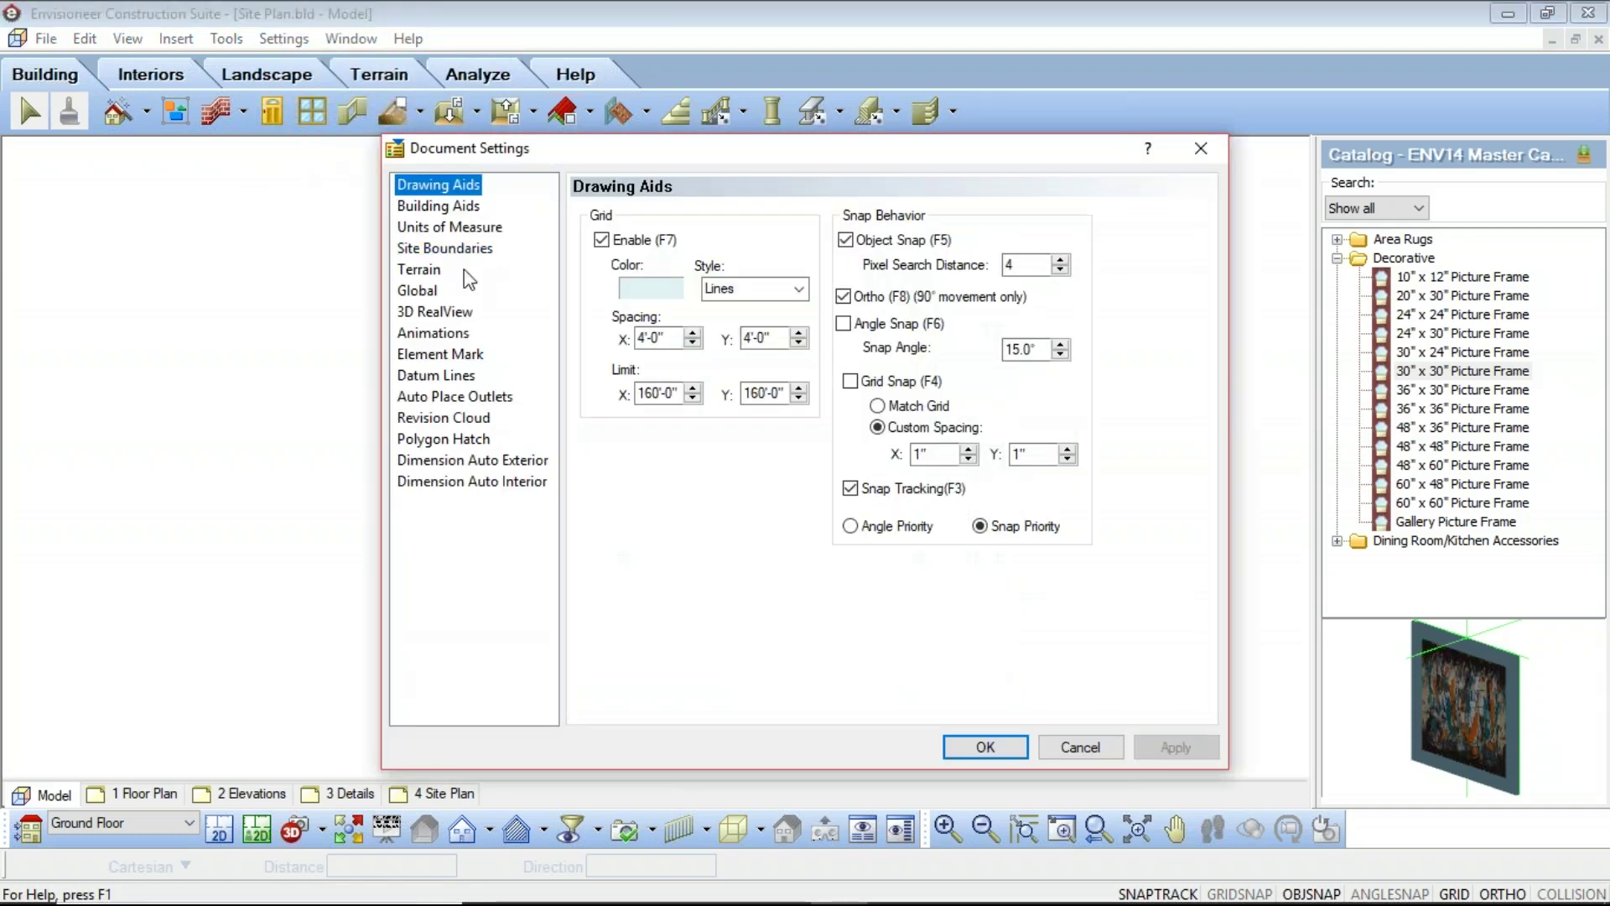
click(424, 295)
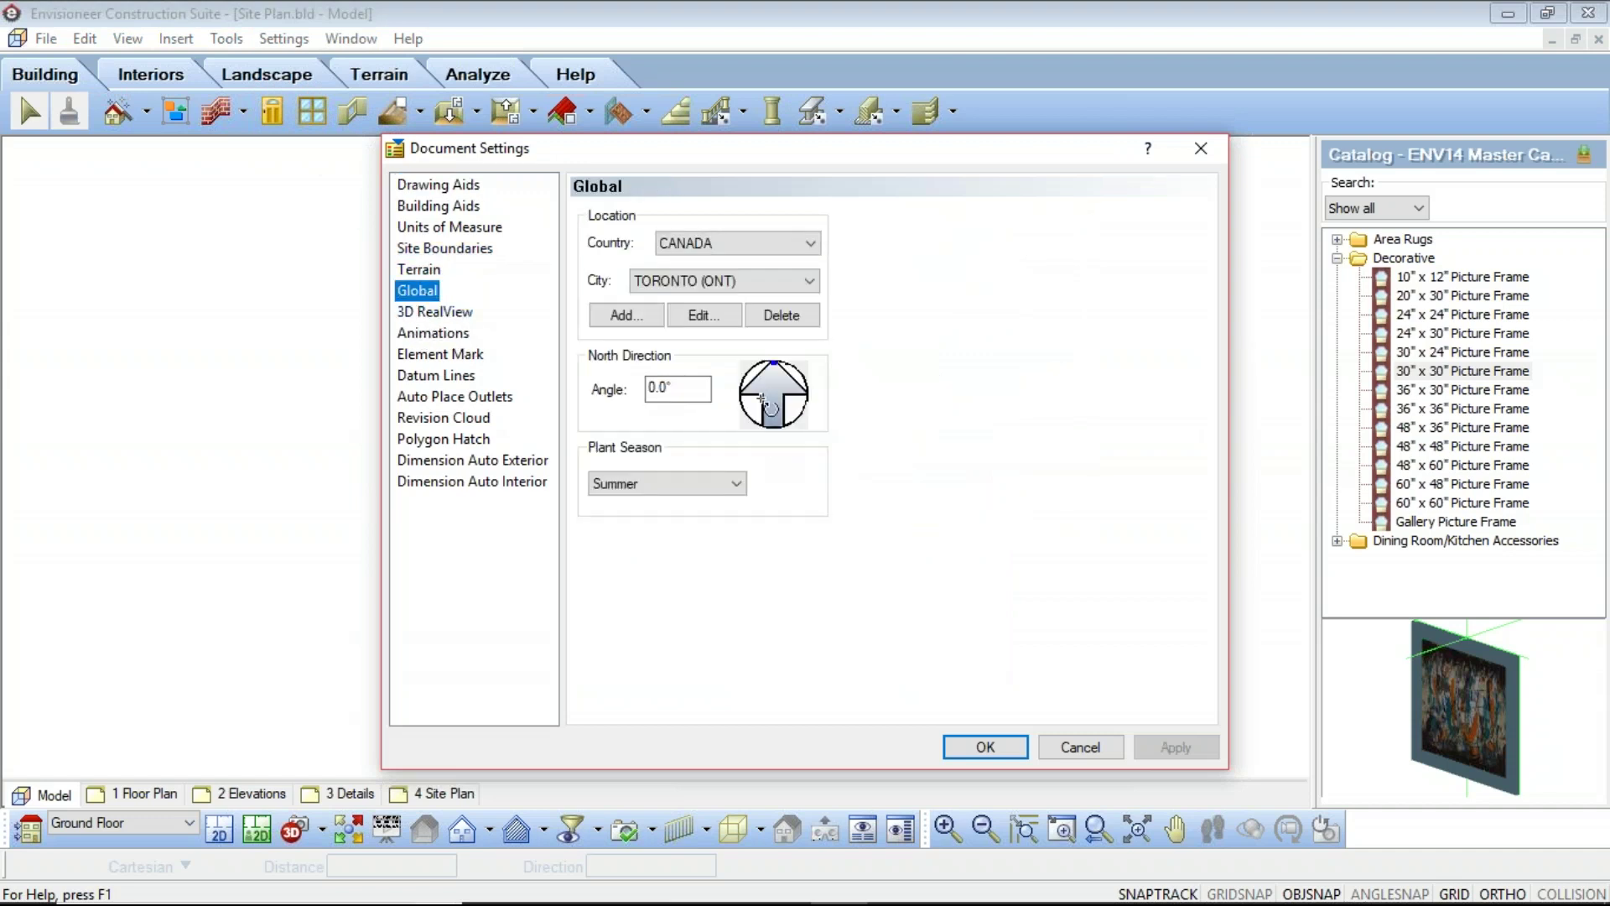
click(1082, 748)
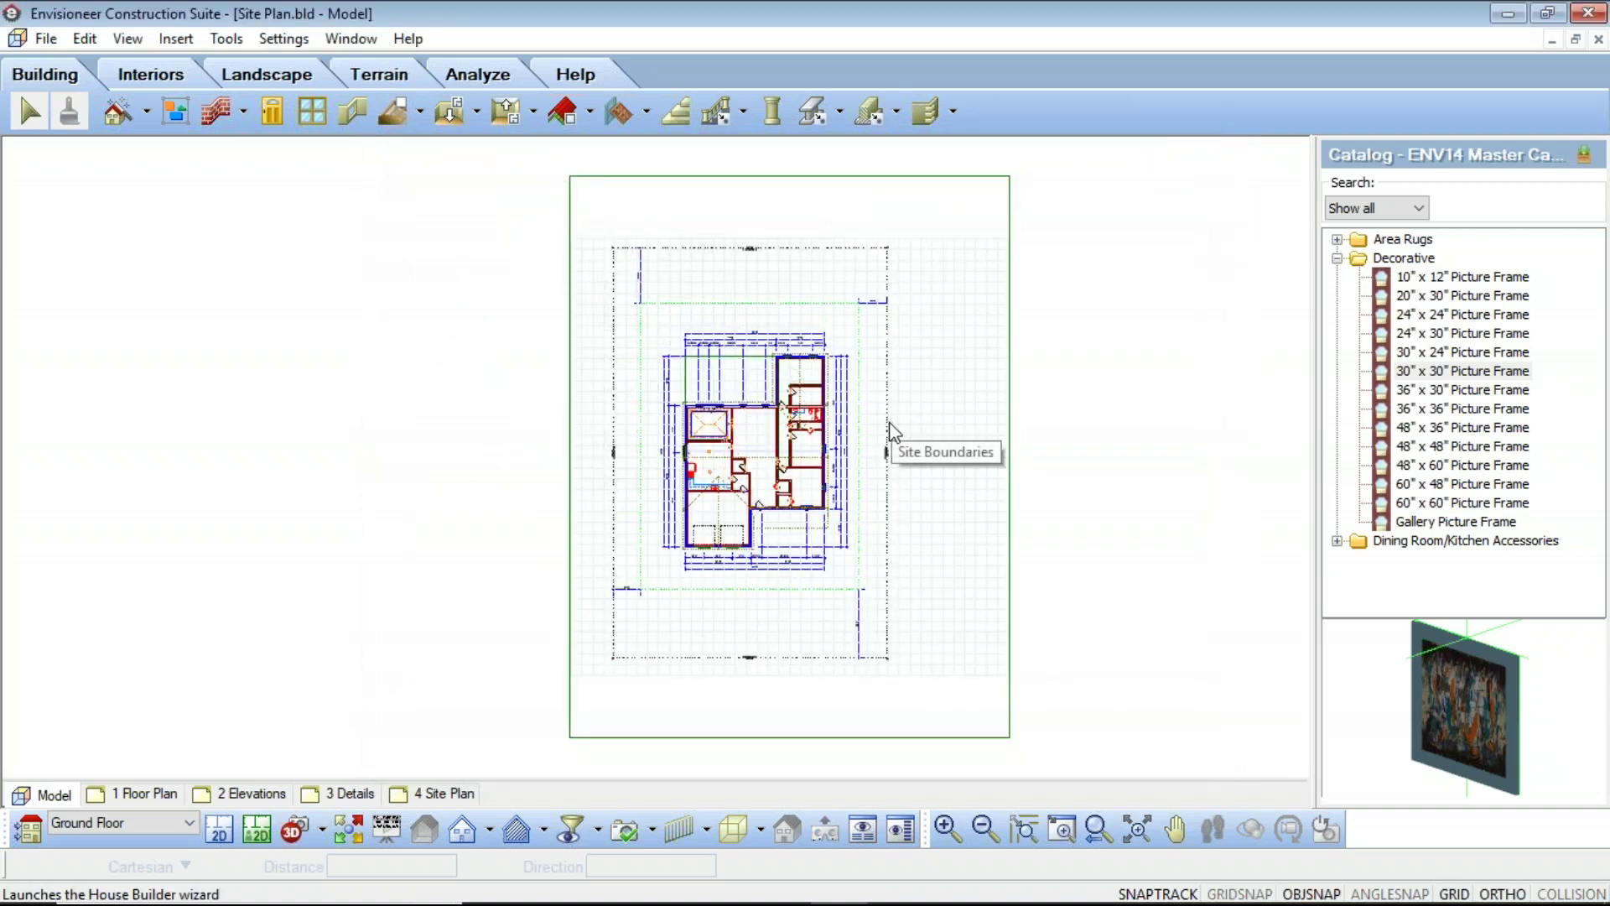
Review the east site boundary edge's bearing and angle properties and close them without changes
click(928, 504)
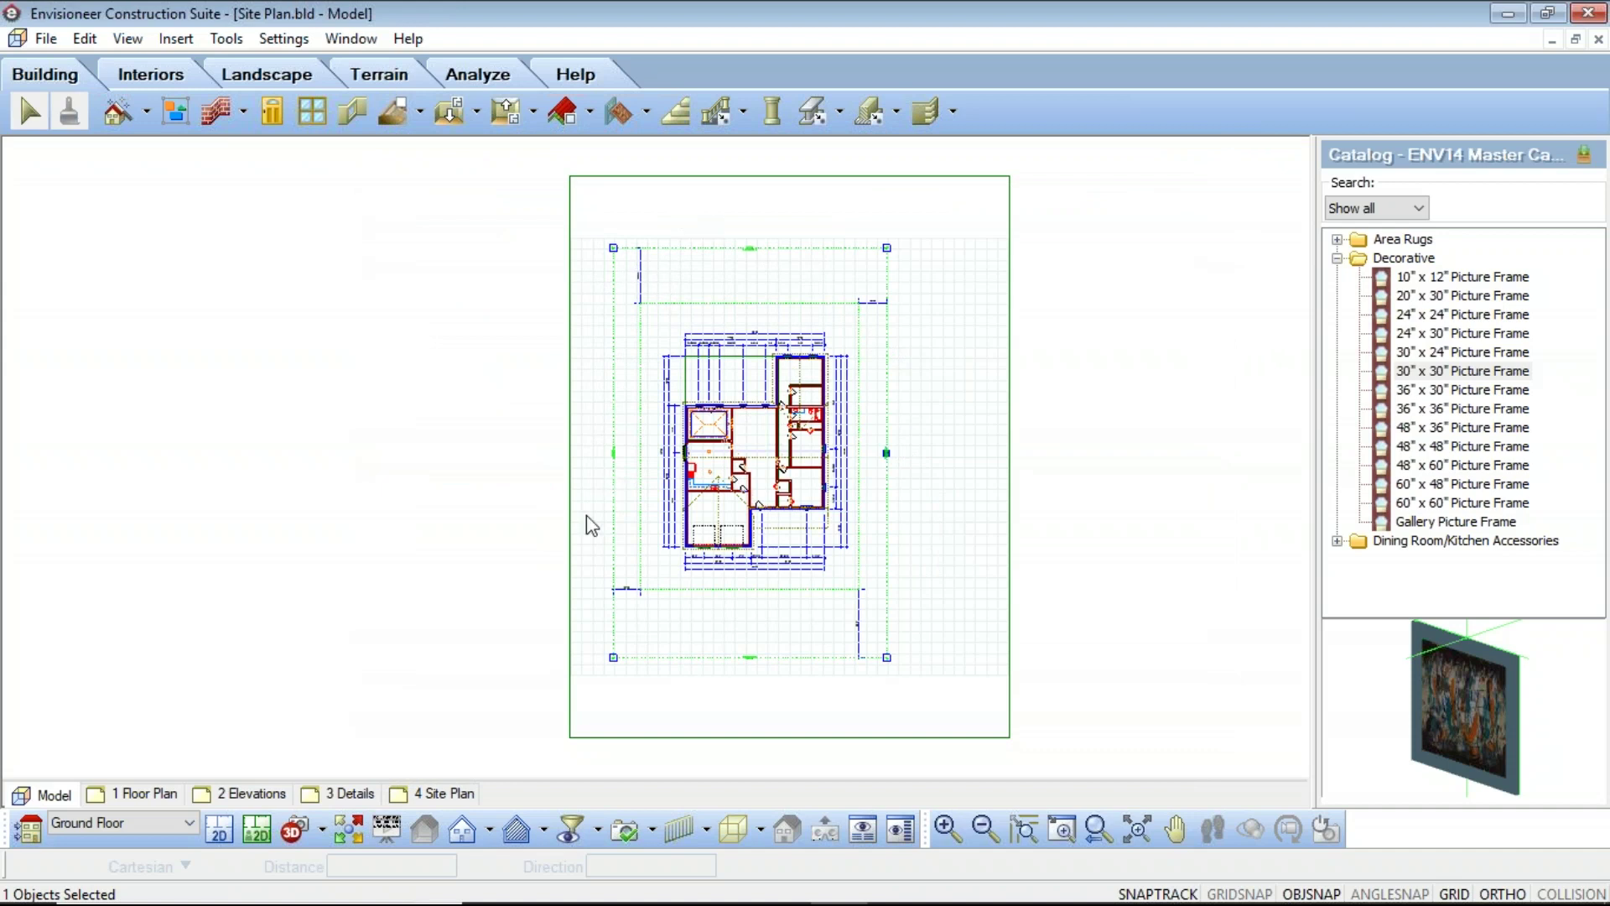
double_click(891, 430)
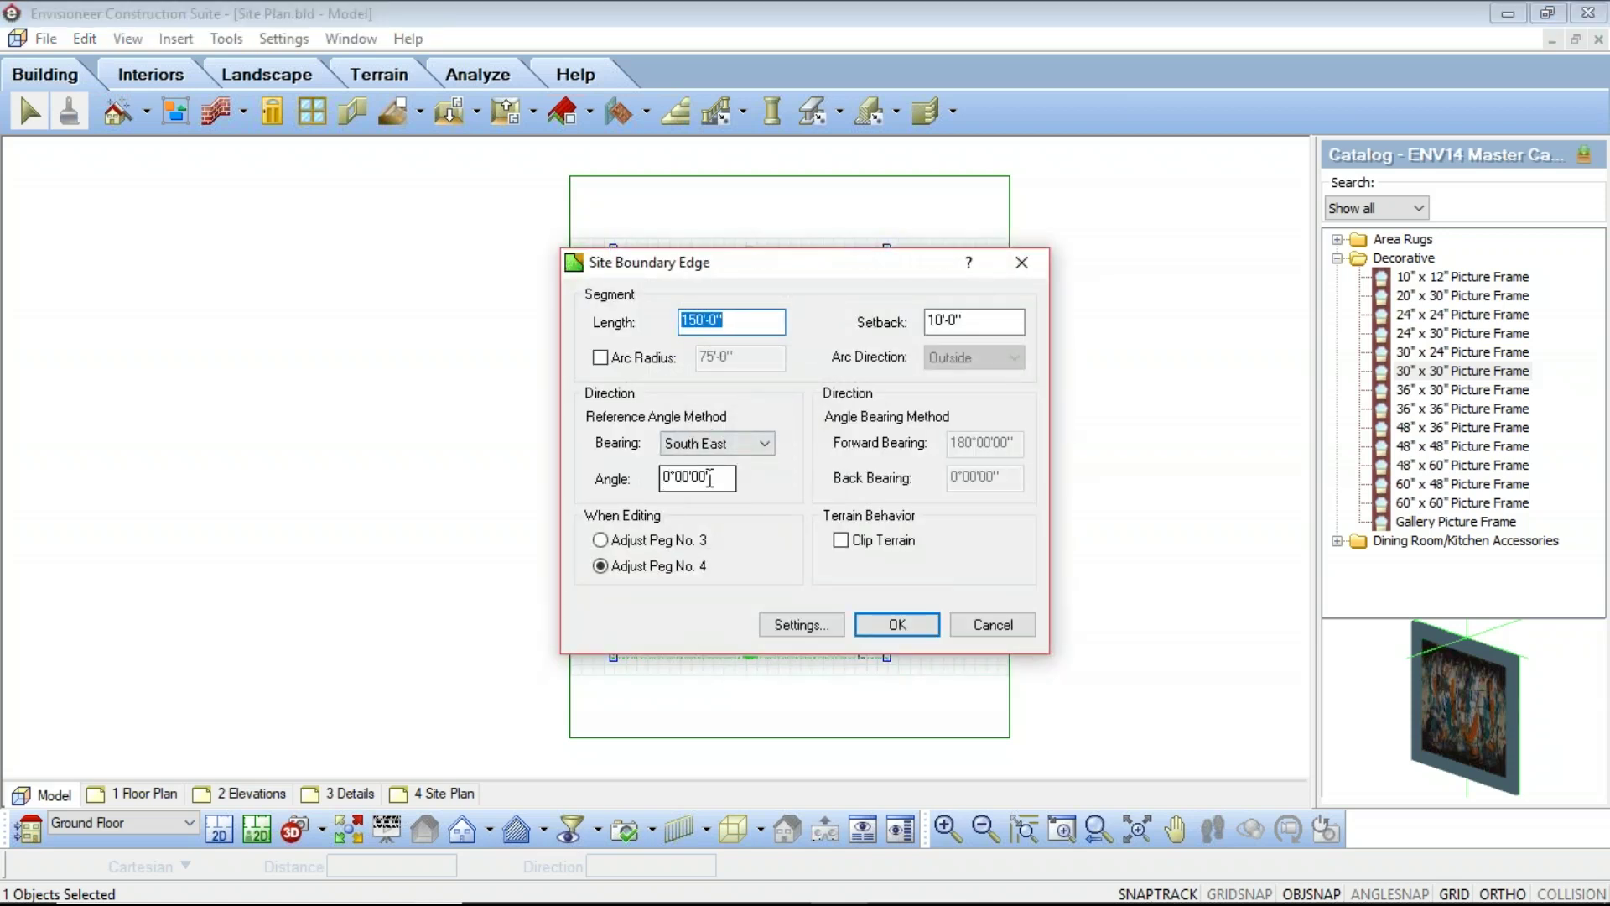
click(991, 626)
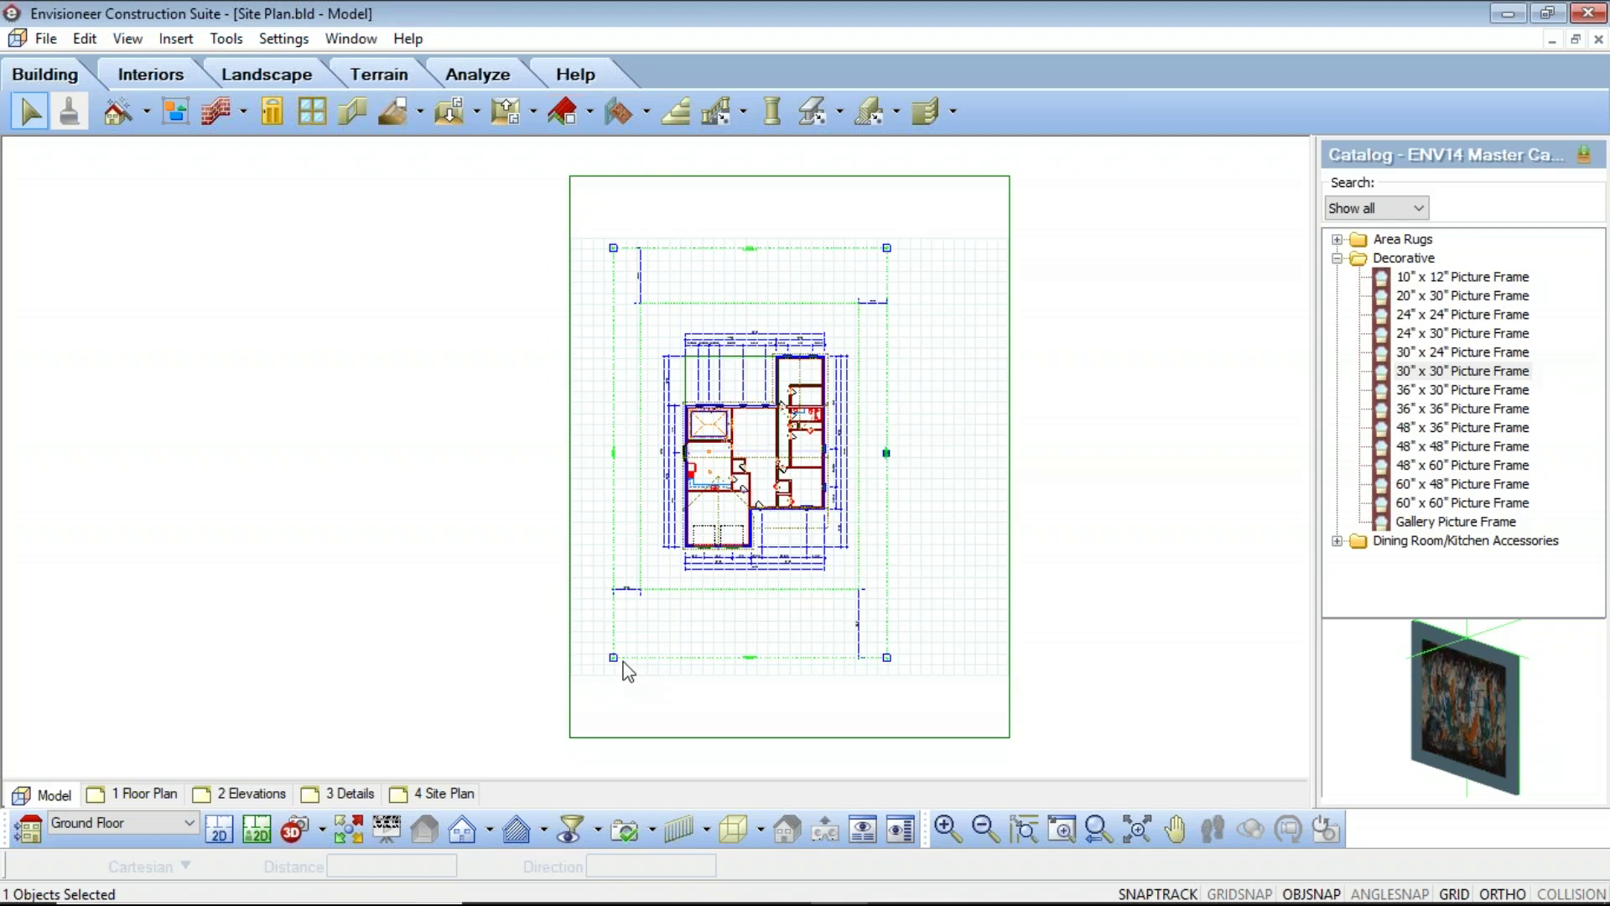
Reshape the site boundary into an irregular four-sided lot by moving all four corner pegs outward, the southwest one farthest west
drag(613, 658, 487, 666)
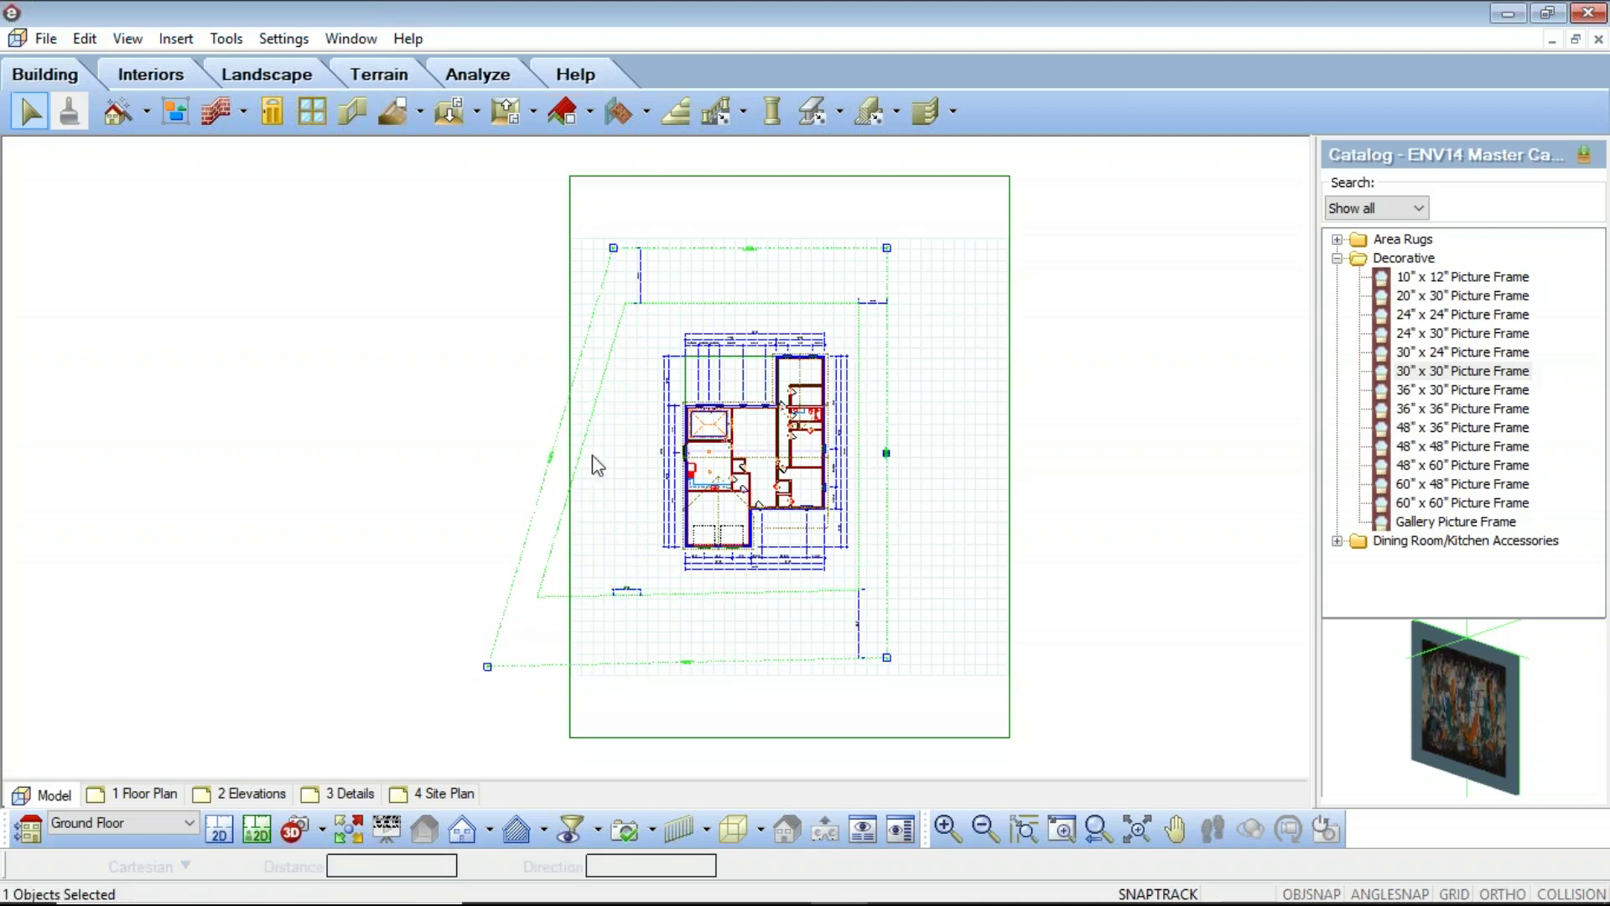
drag(613, 246, 581, 227)
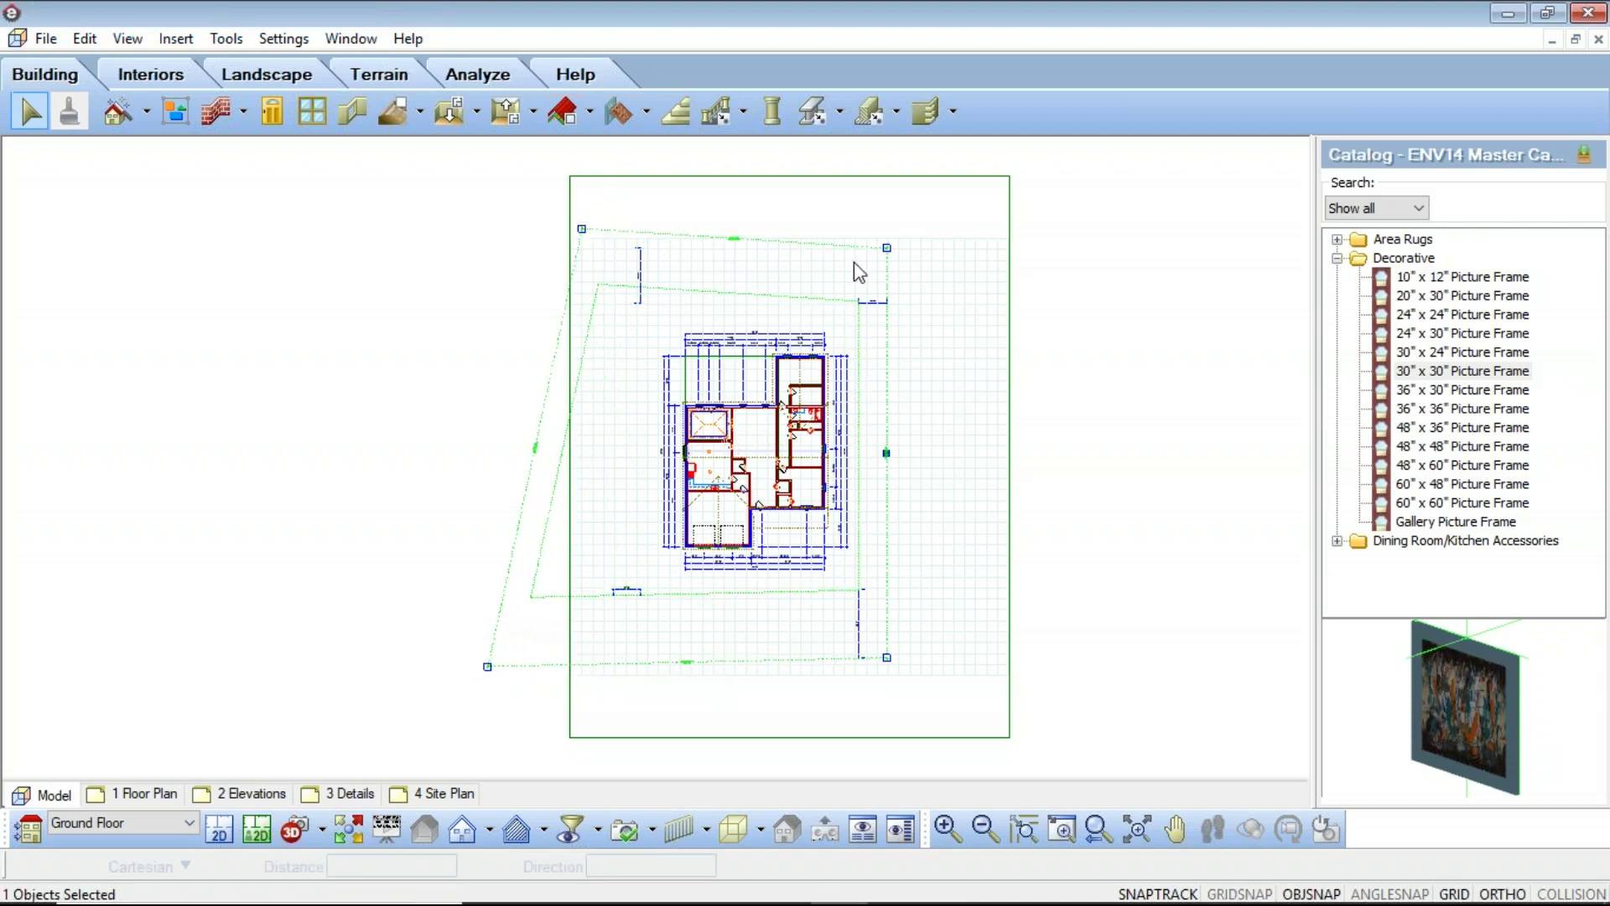
drag(886, 248, 912, 195)
drag(887, 658, 897, 694)
Examine the bearing and length label on the reshaped boundary's east edge
scroll(908, 452, up, 5)
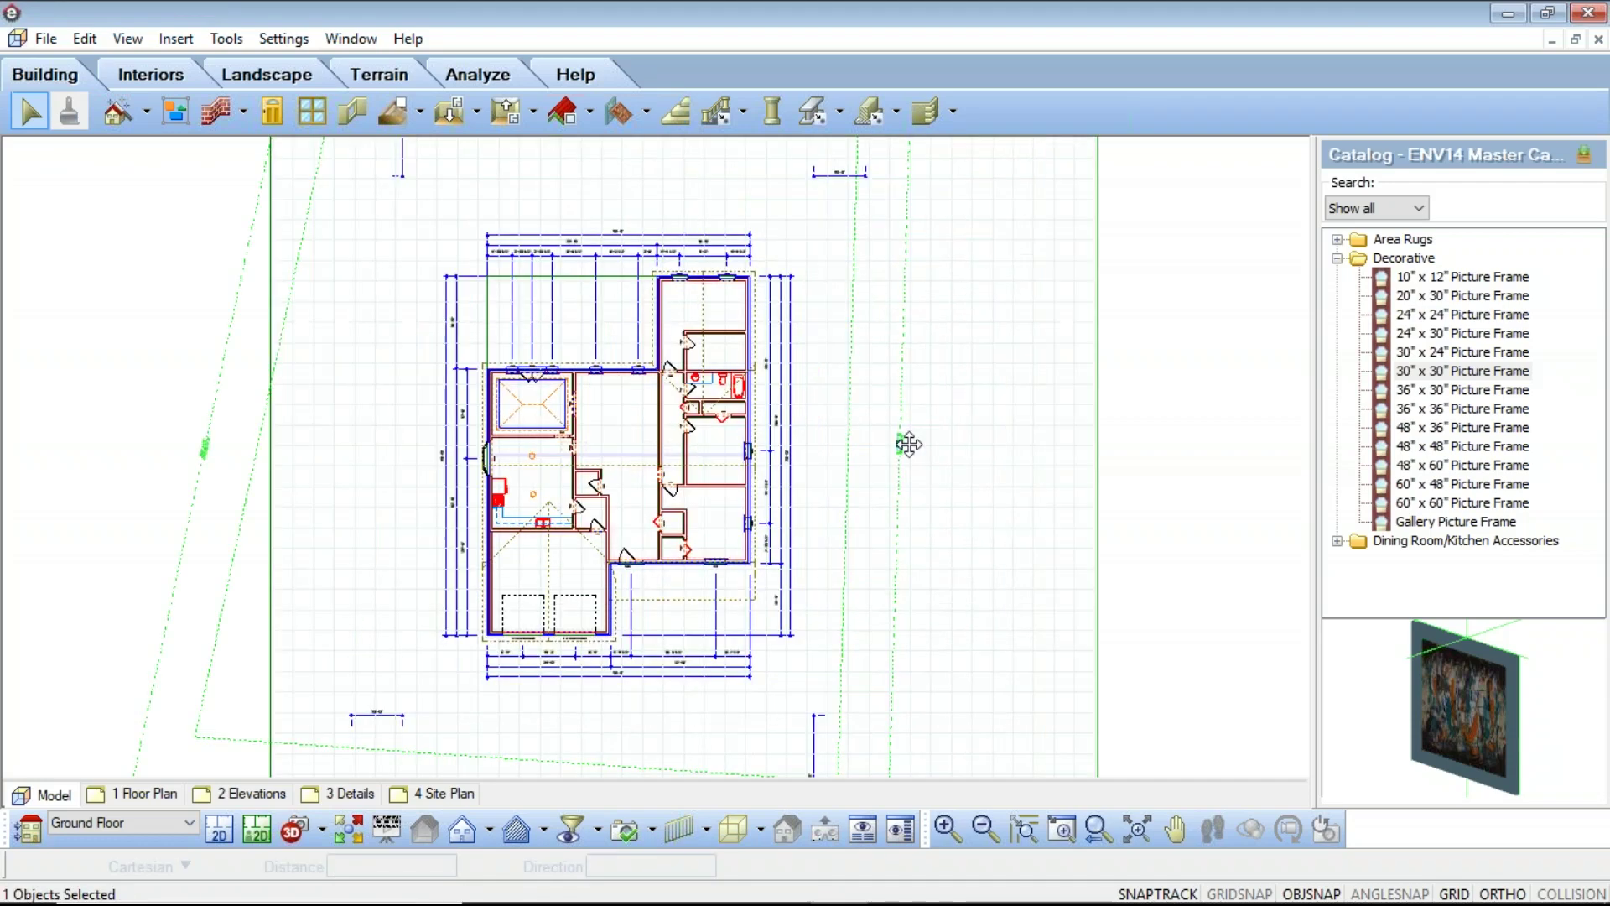
scroll(910, 480, up, 3)
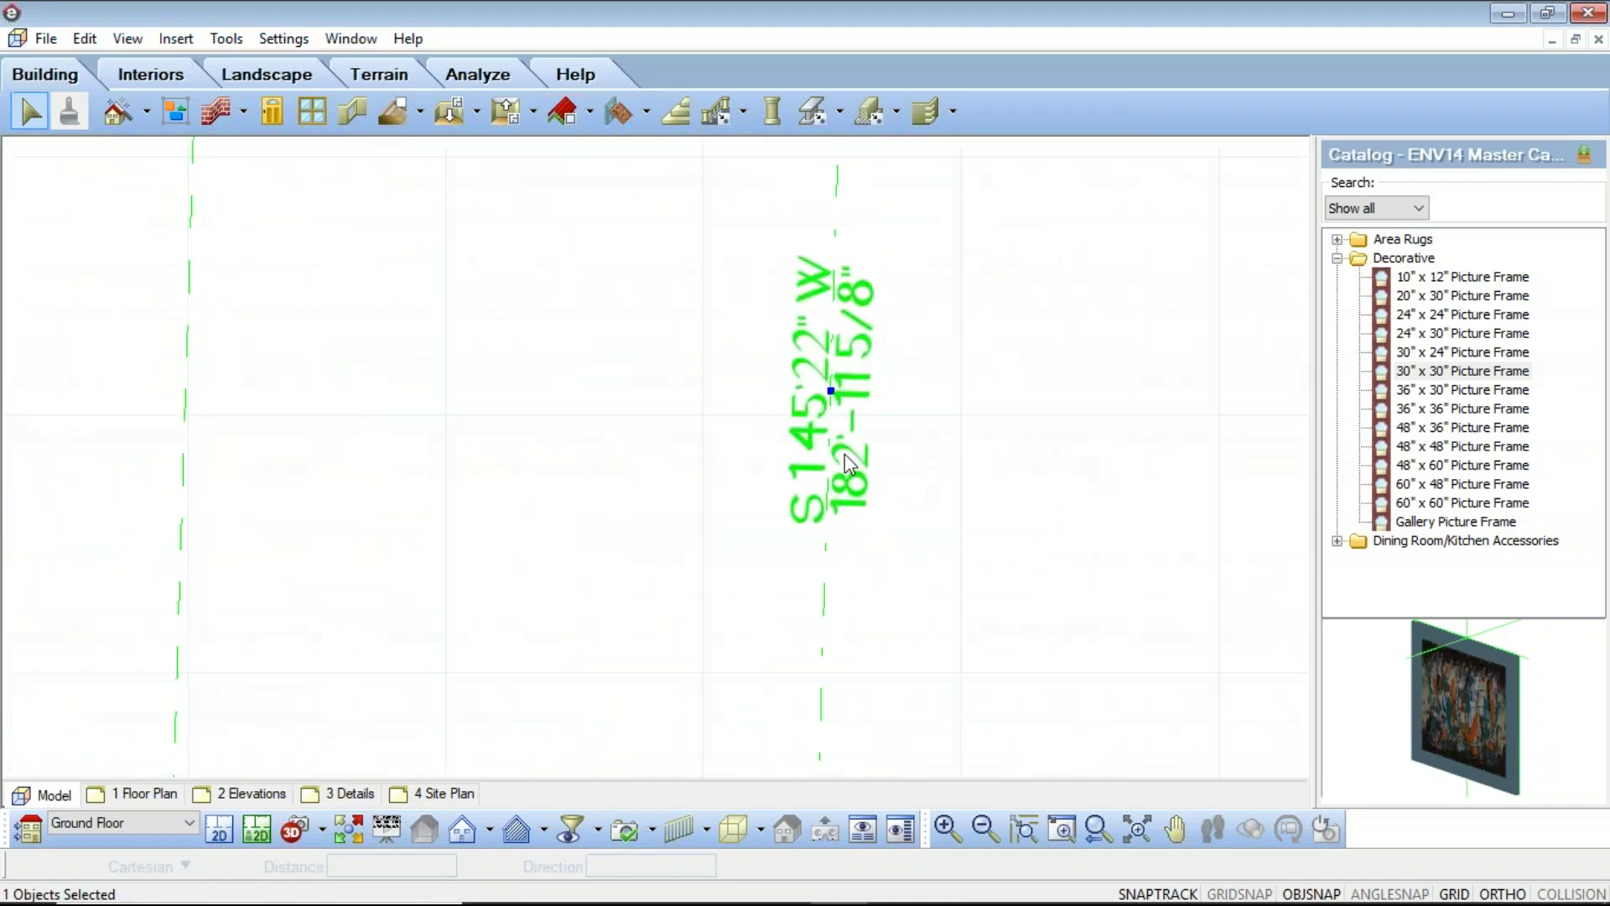
scroll(864, 463, down, 2)
click(894, 459)
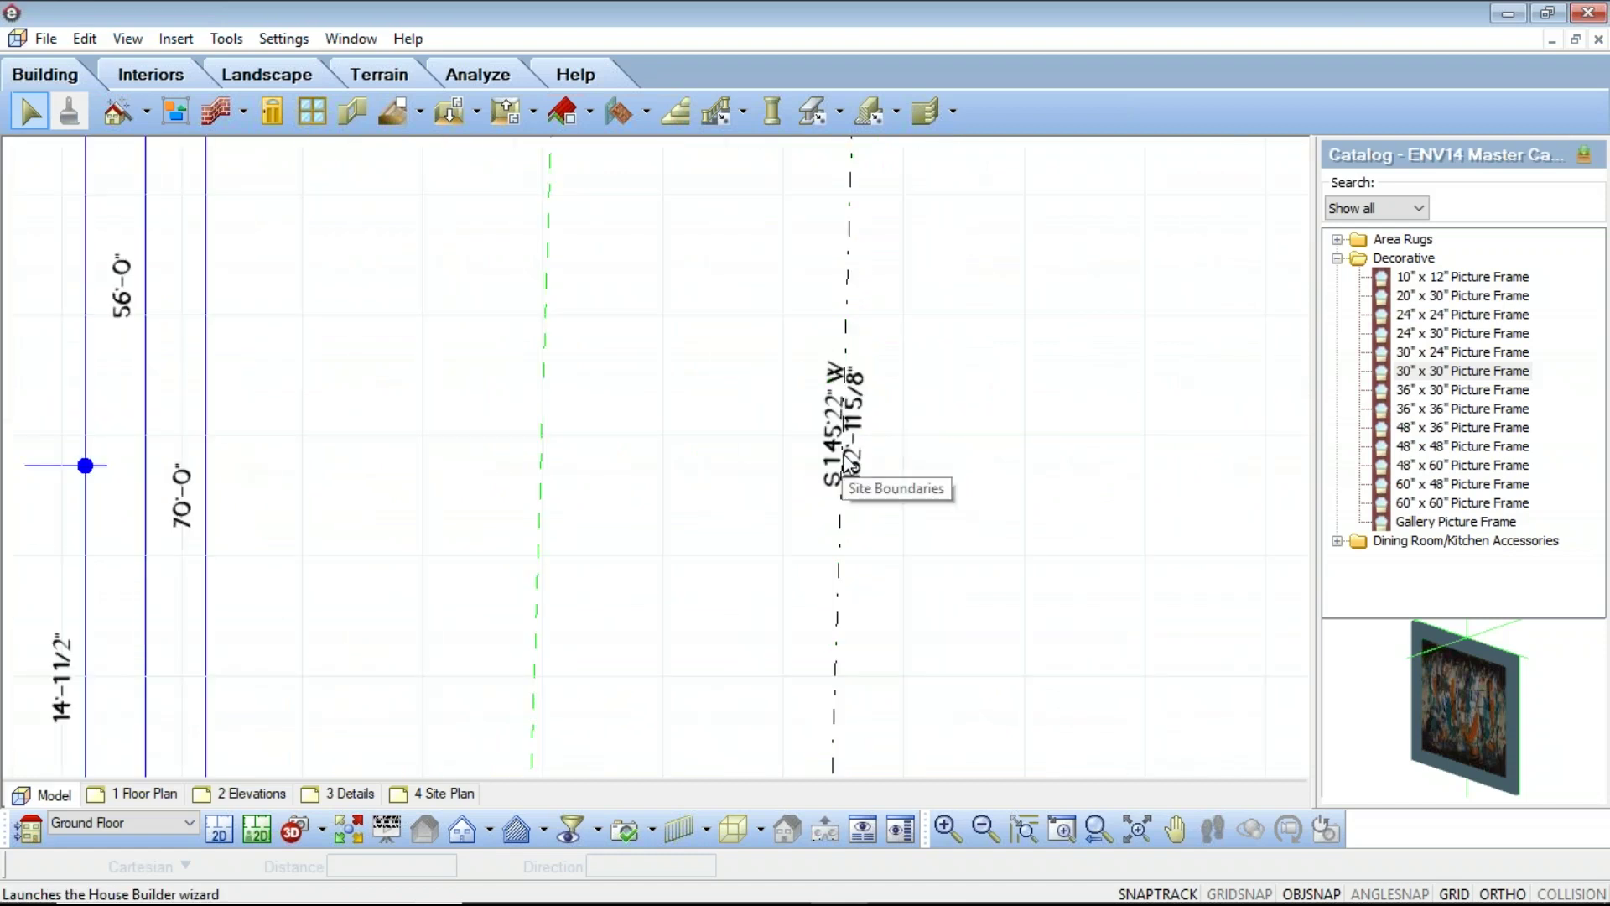
scroll(848, 463, down, 2)
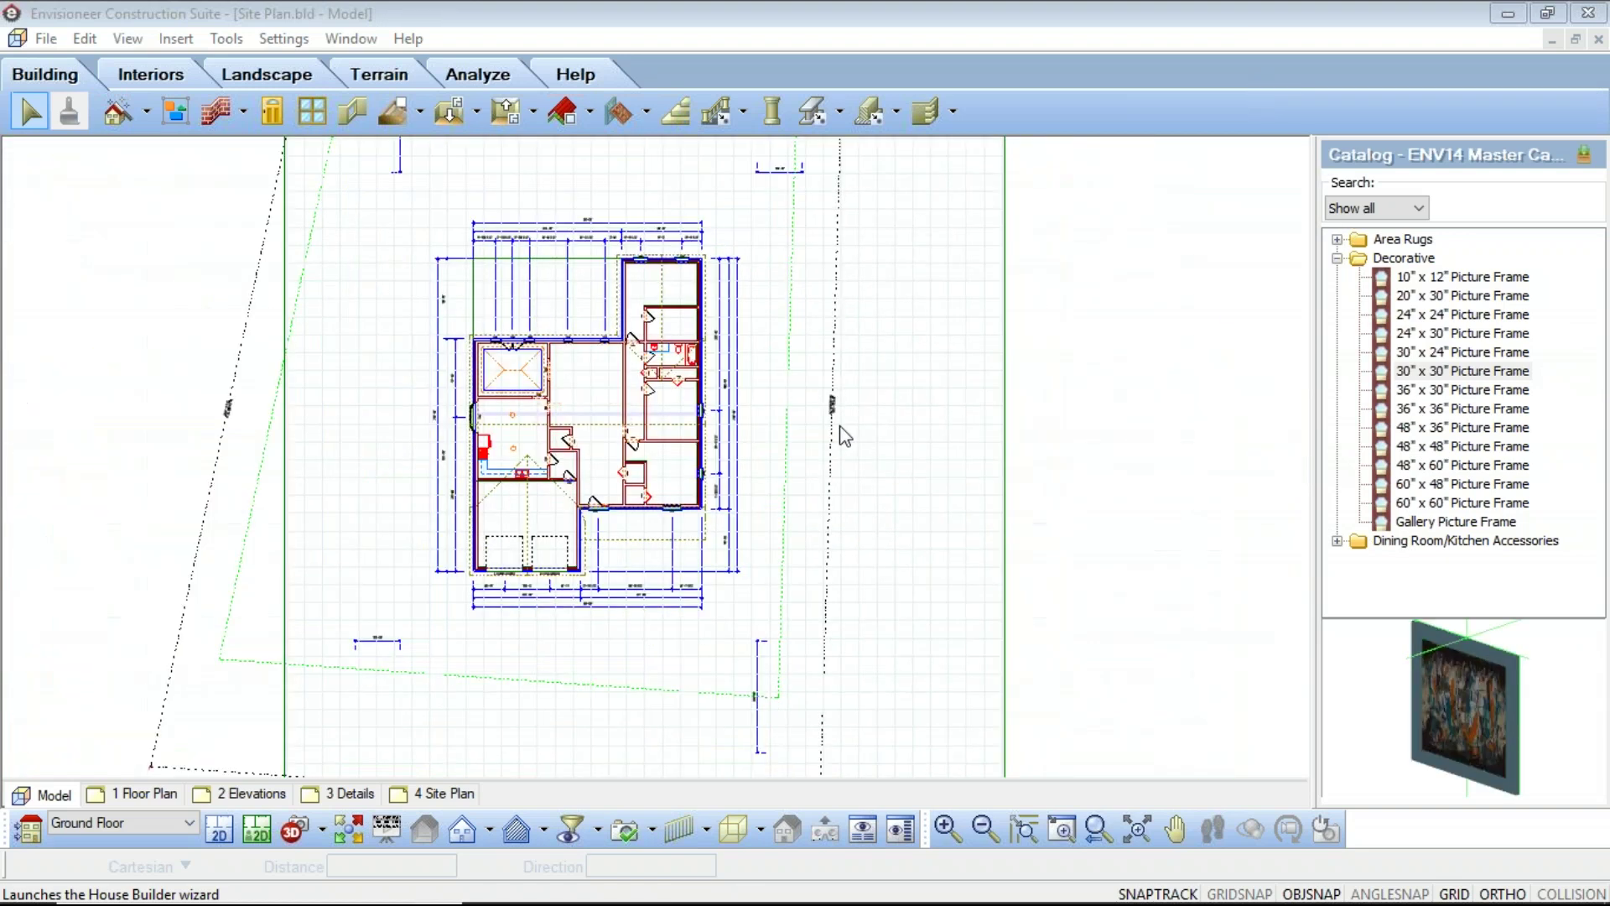
Inspect the irregular site boundary and its setback lines, including the northwest corner and the east edge
scroll(845, 436, down, 4)
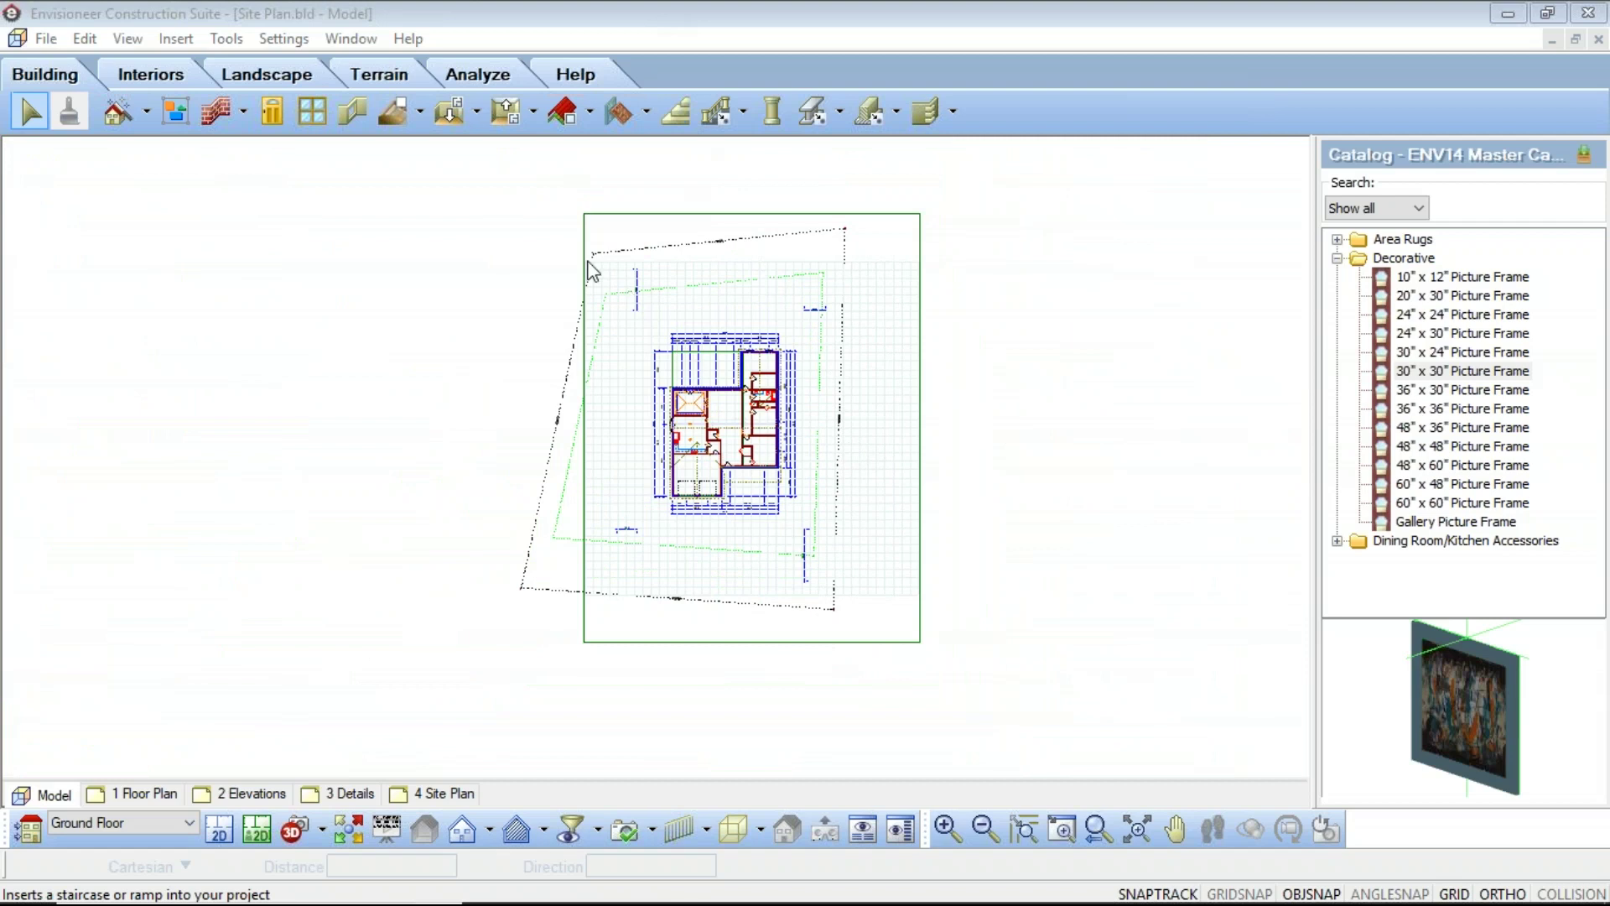
scroll(602, 270, up, 4)
scroll(601, 276, up, 1)
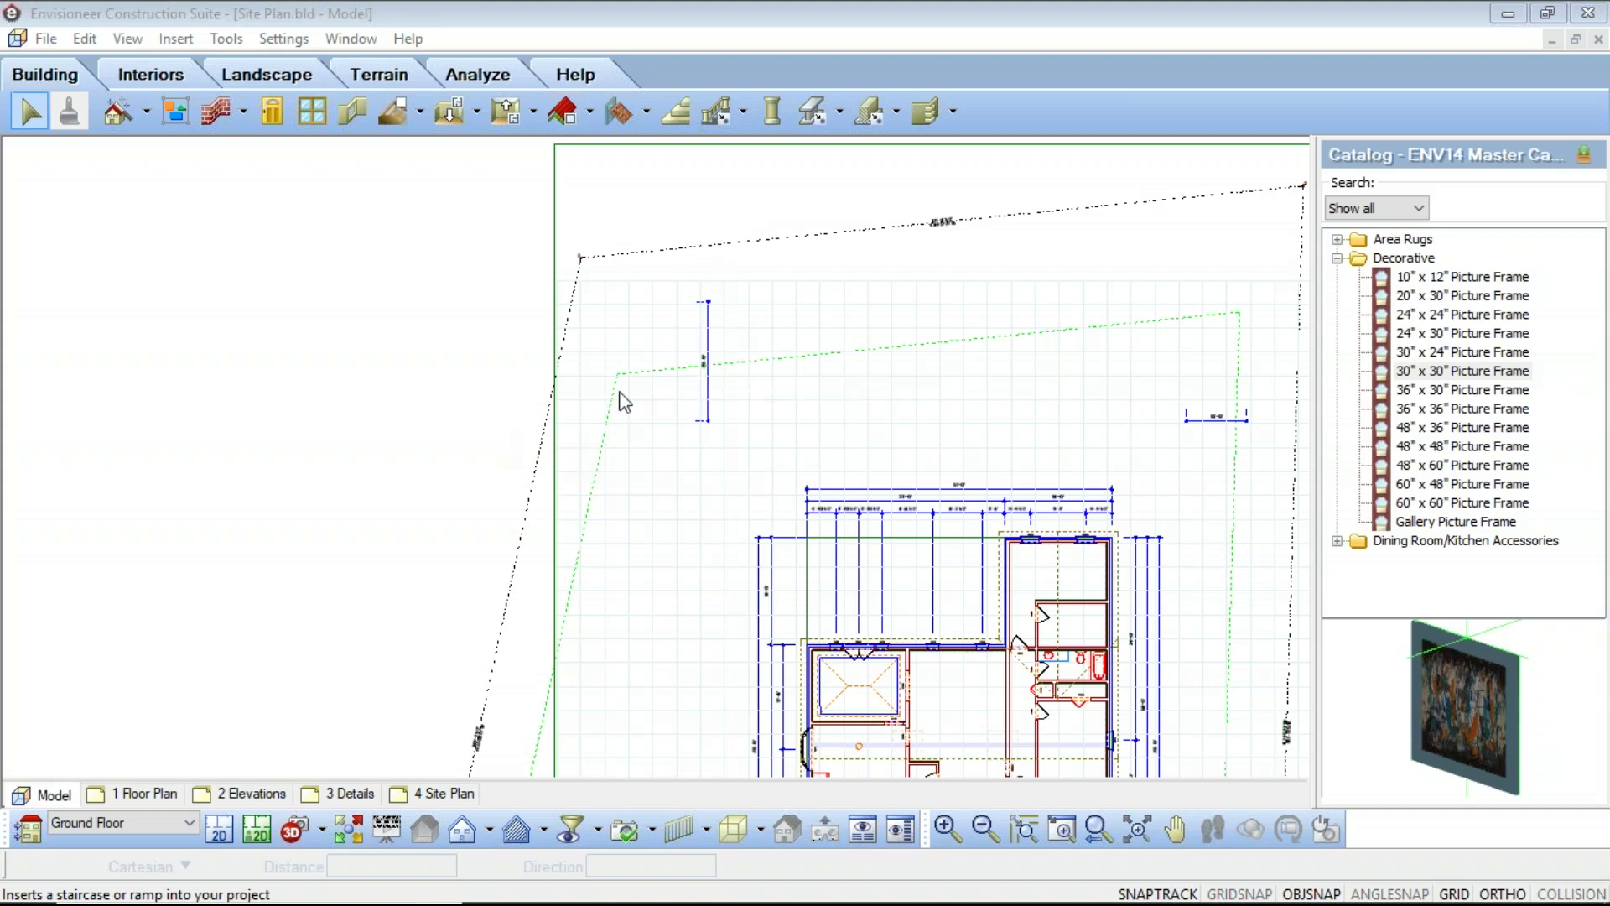
scroll(716, 316, down, 3)
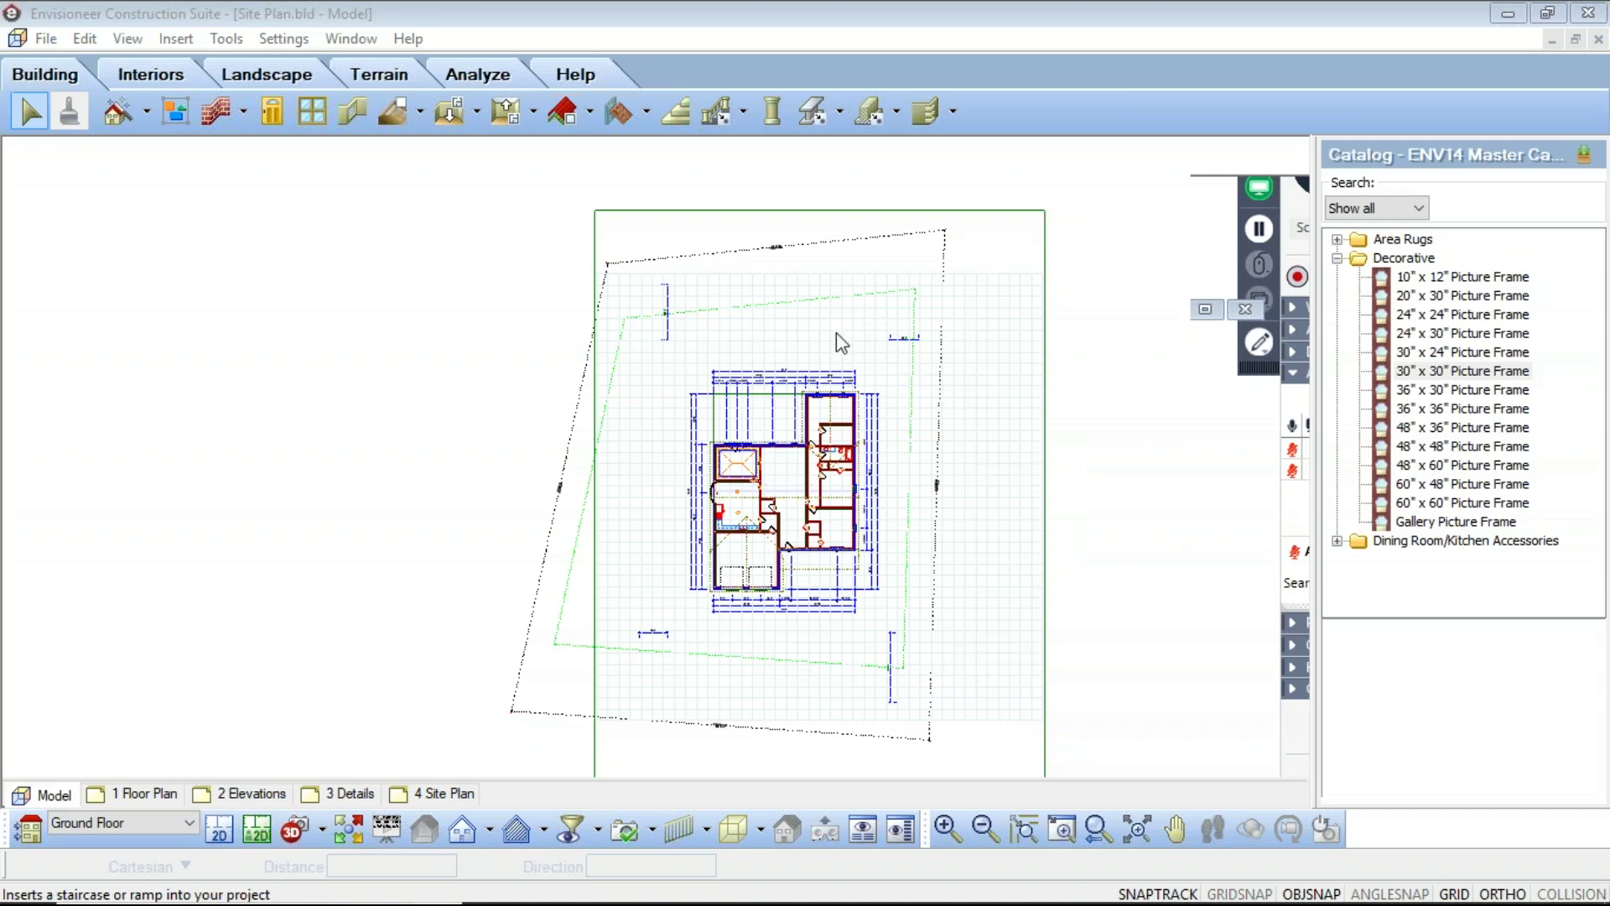
click(940, 472)
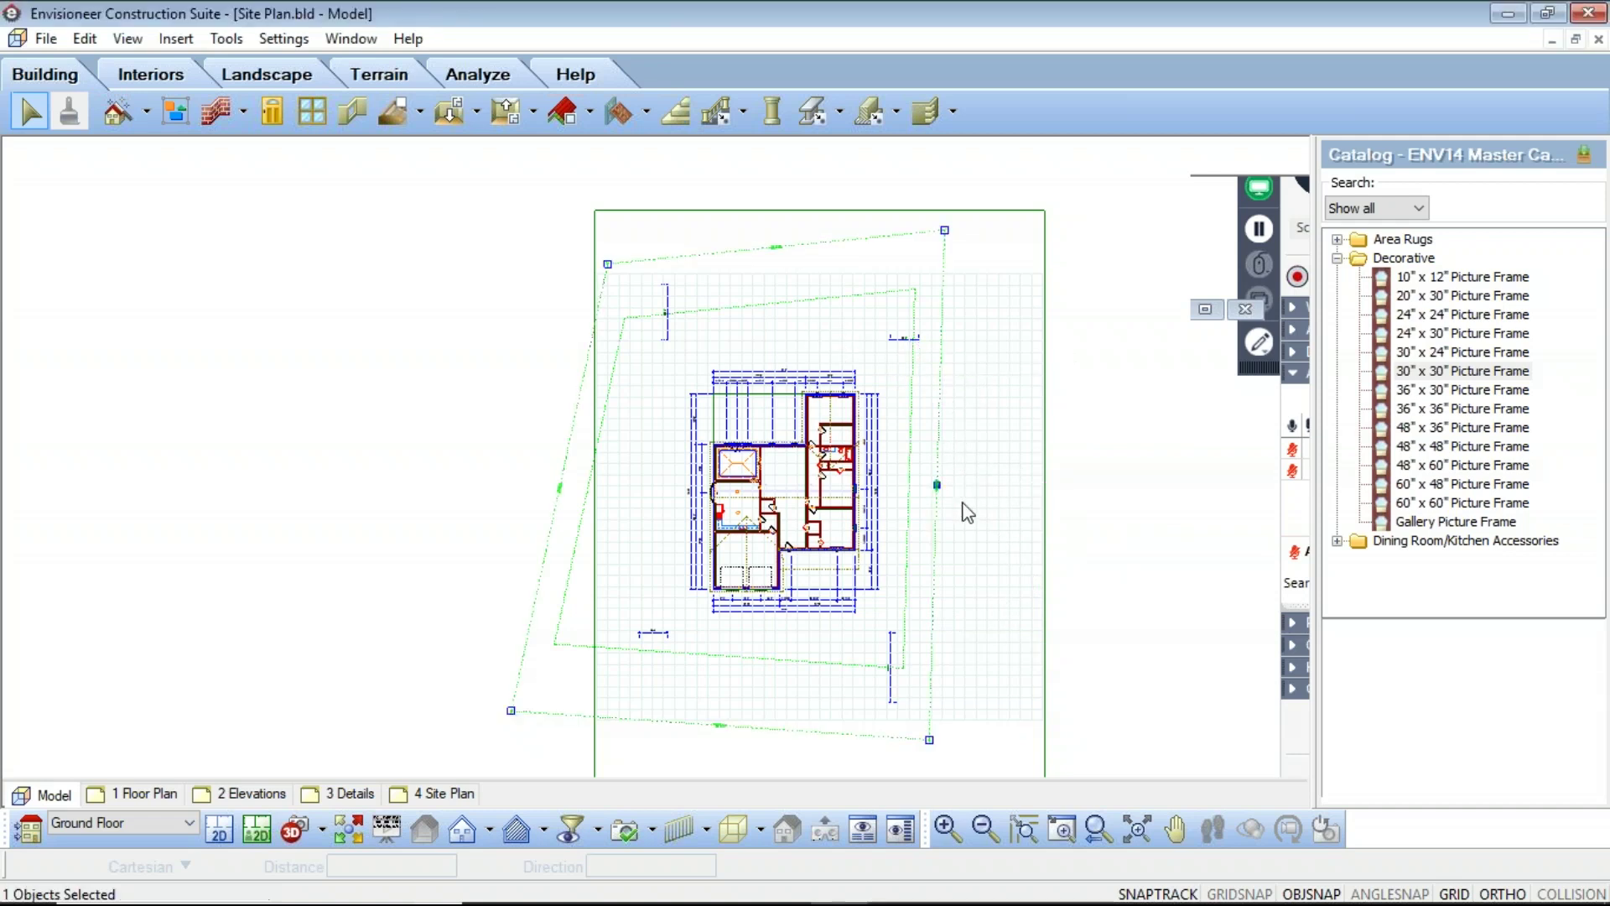
click(1004, 539)
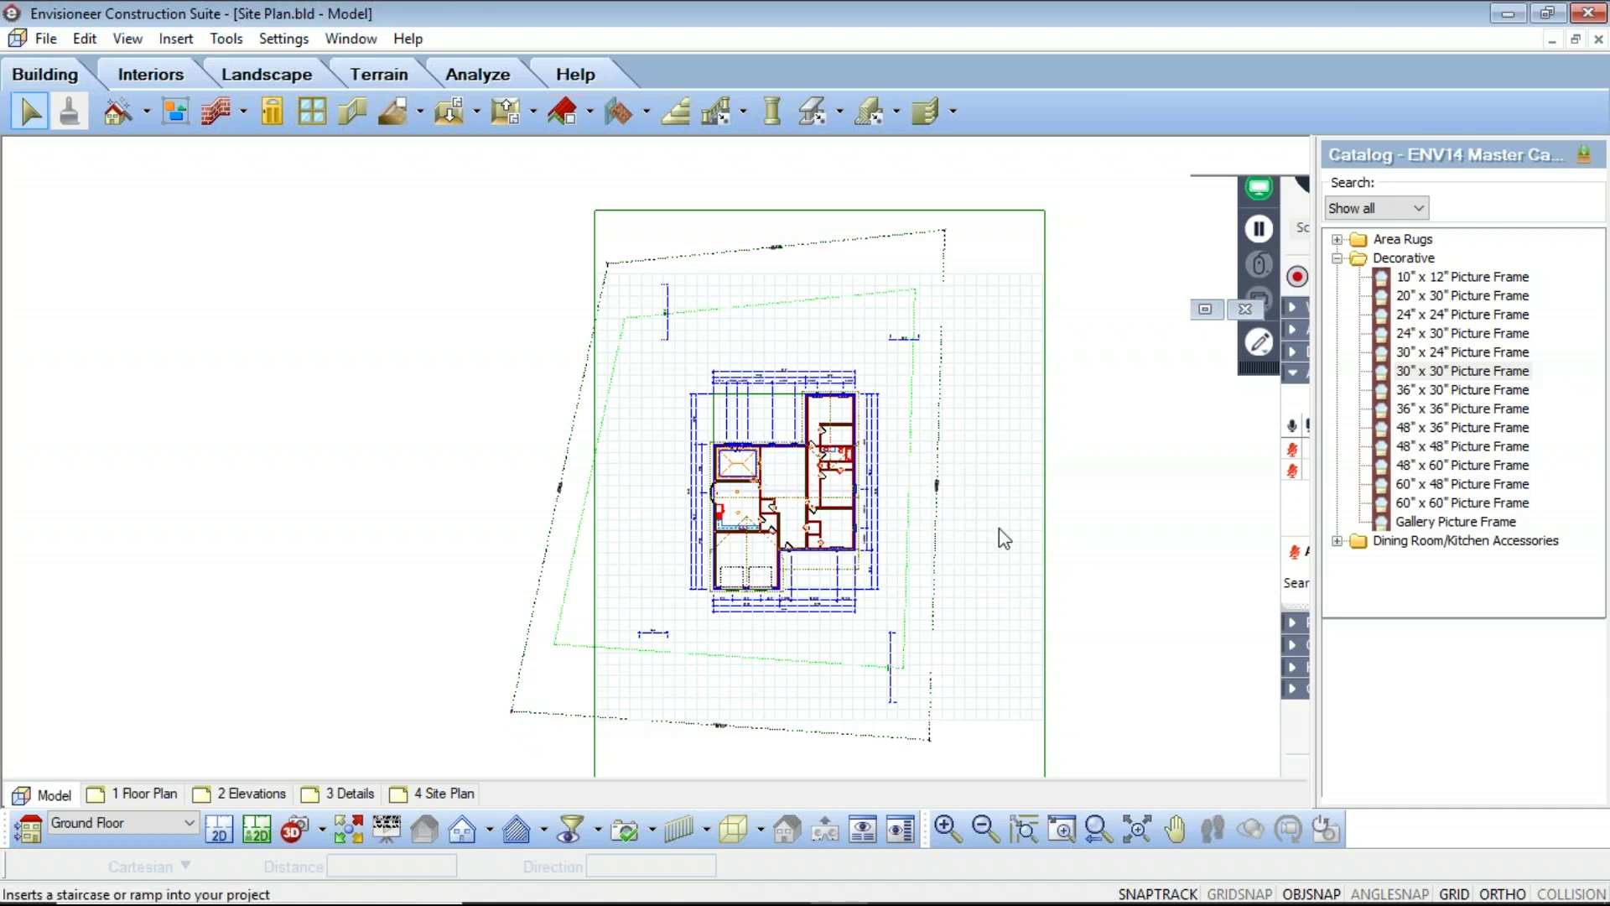